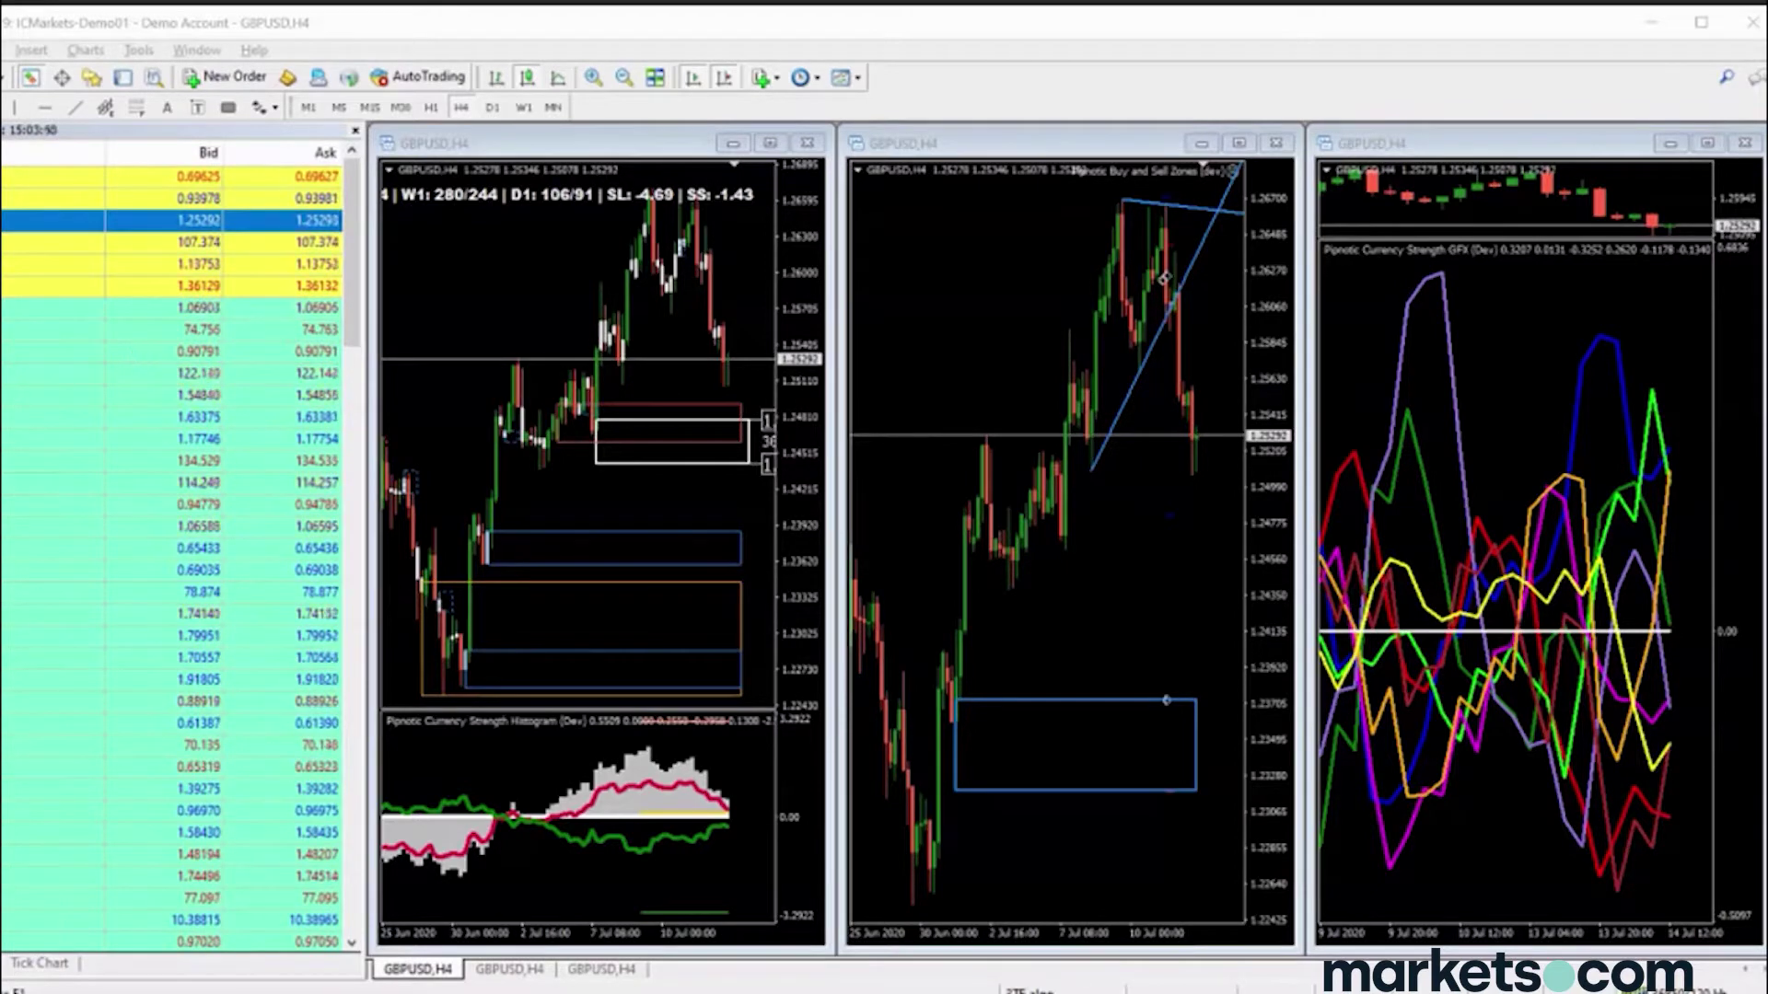
Maximize the currency strength GBPUSD chart, reload its lines by switching to Daily and back to H4, and zoom in on July
left_click(1710, 142)
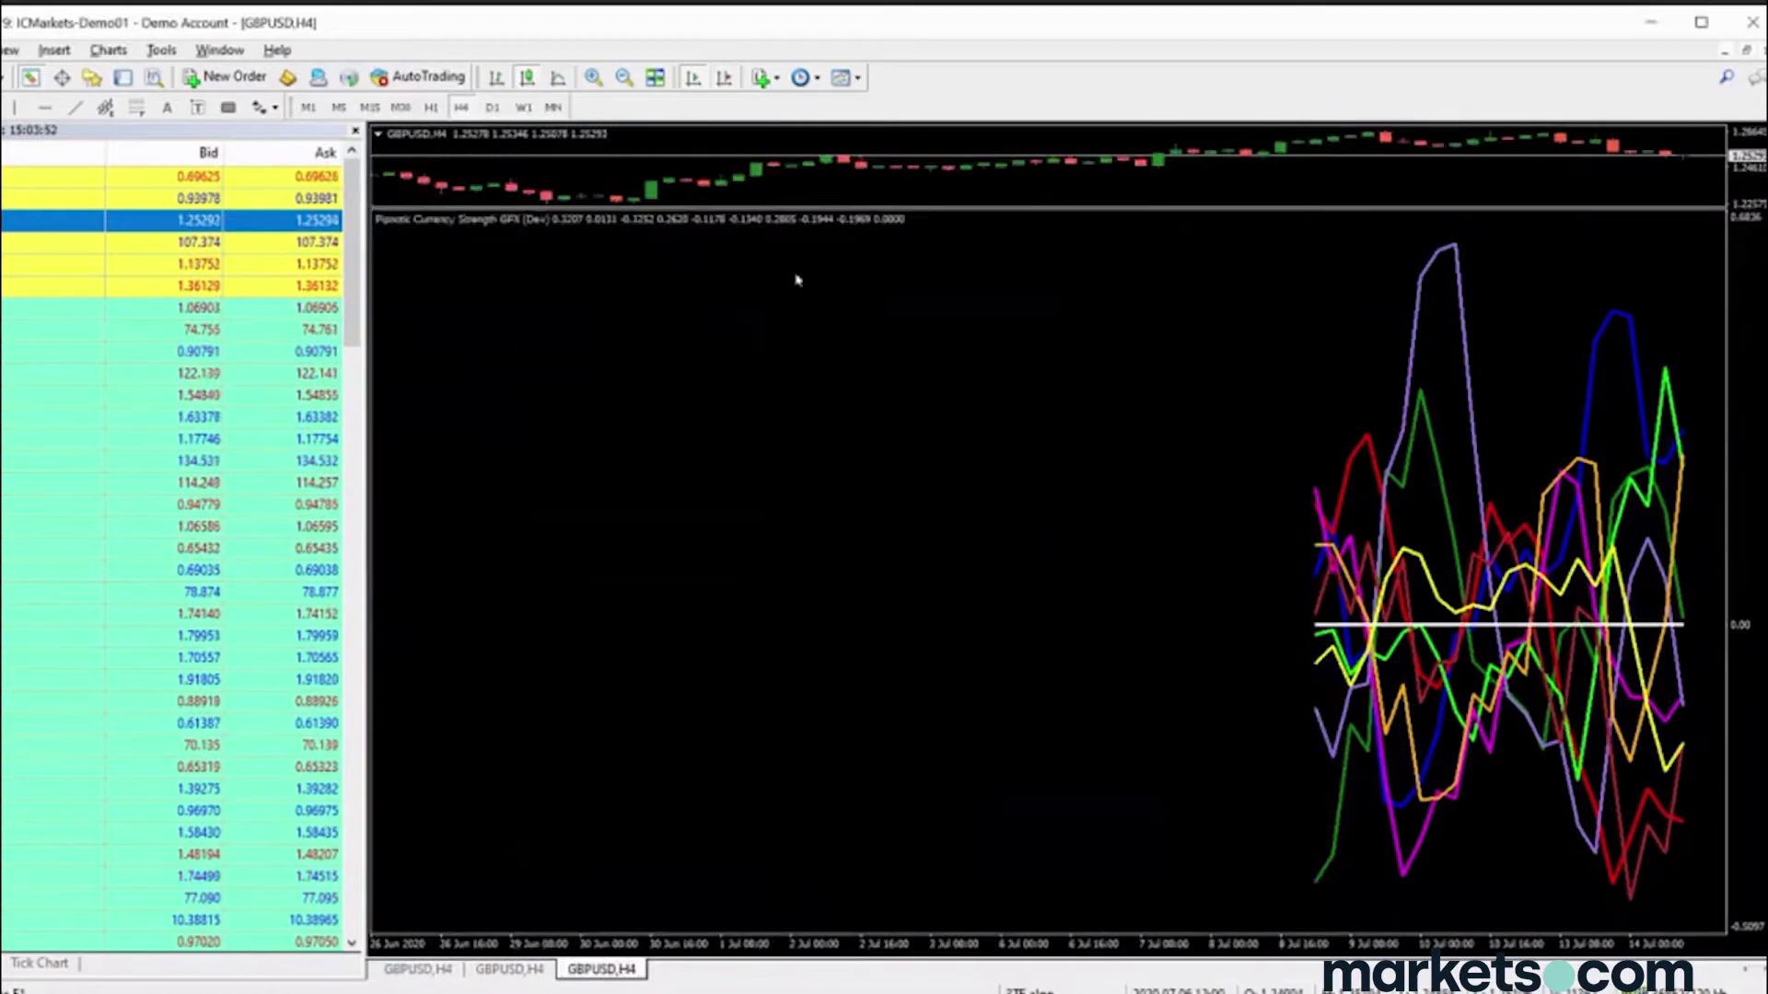
left_click(493, 107)
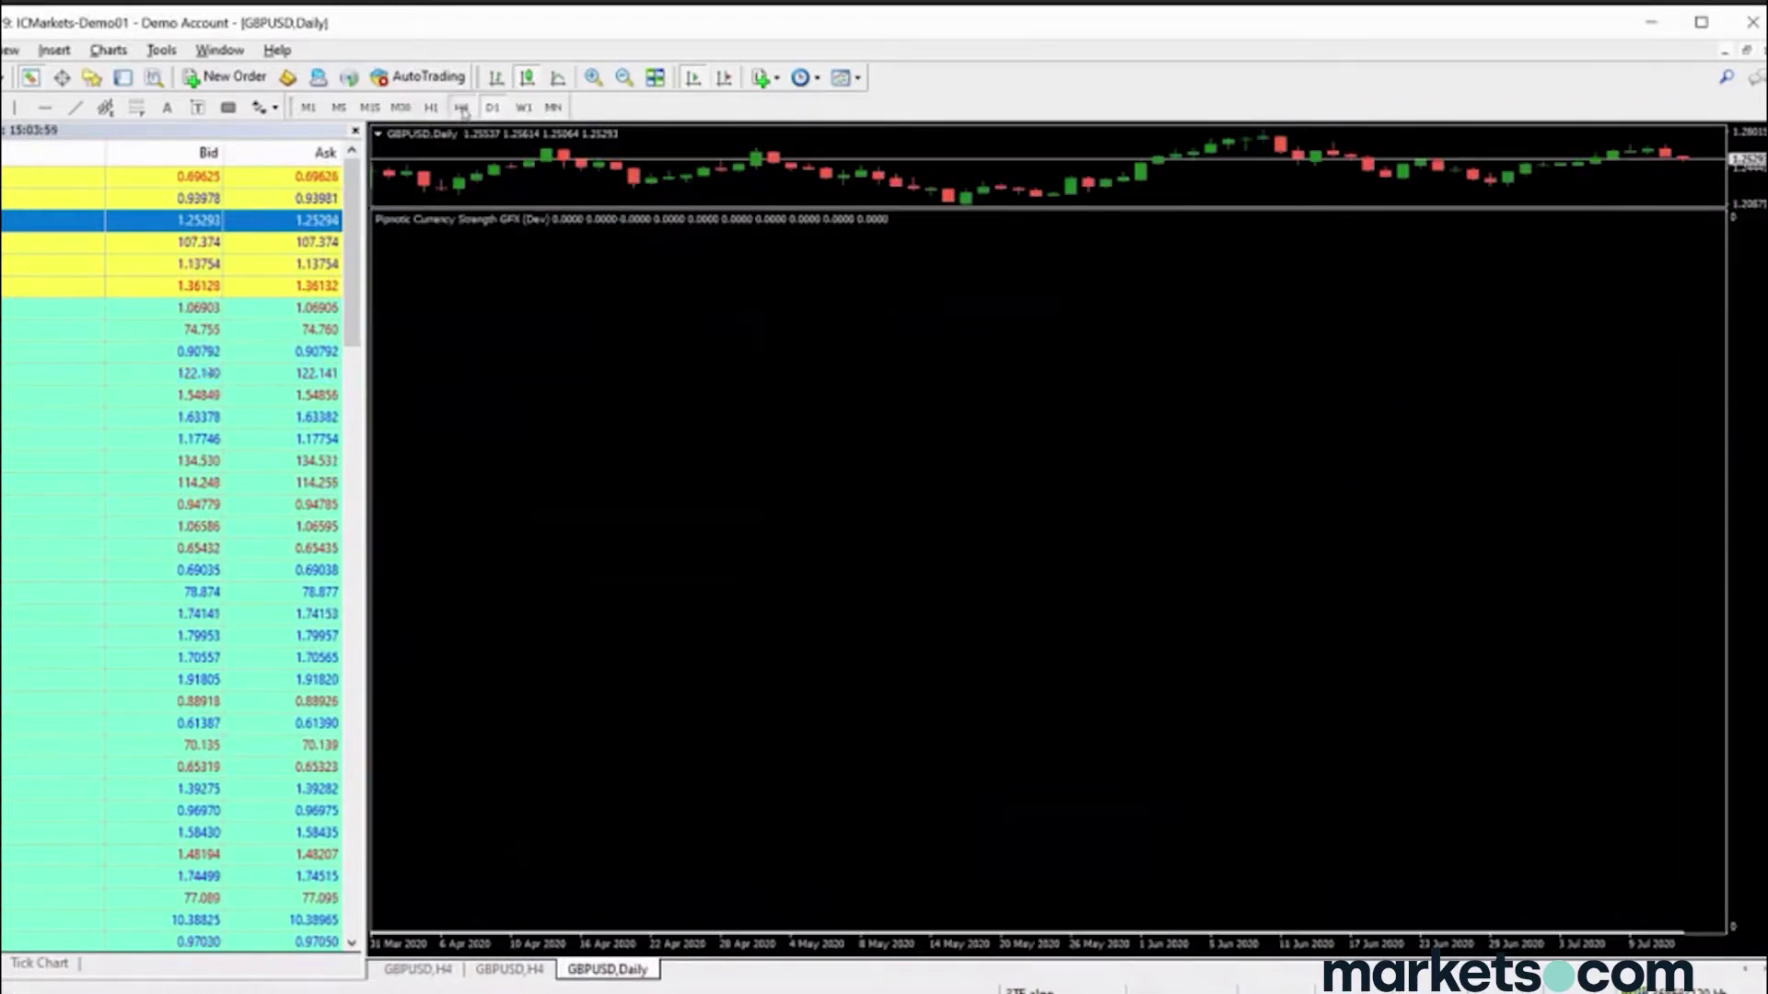
left_click(462, 108)
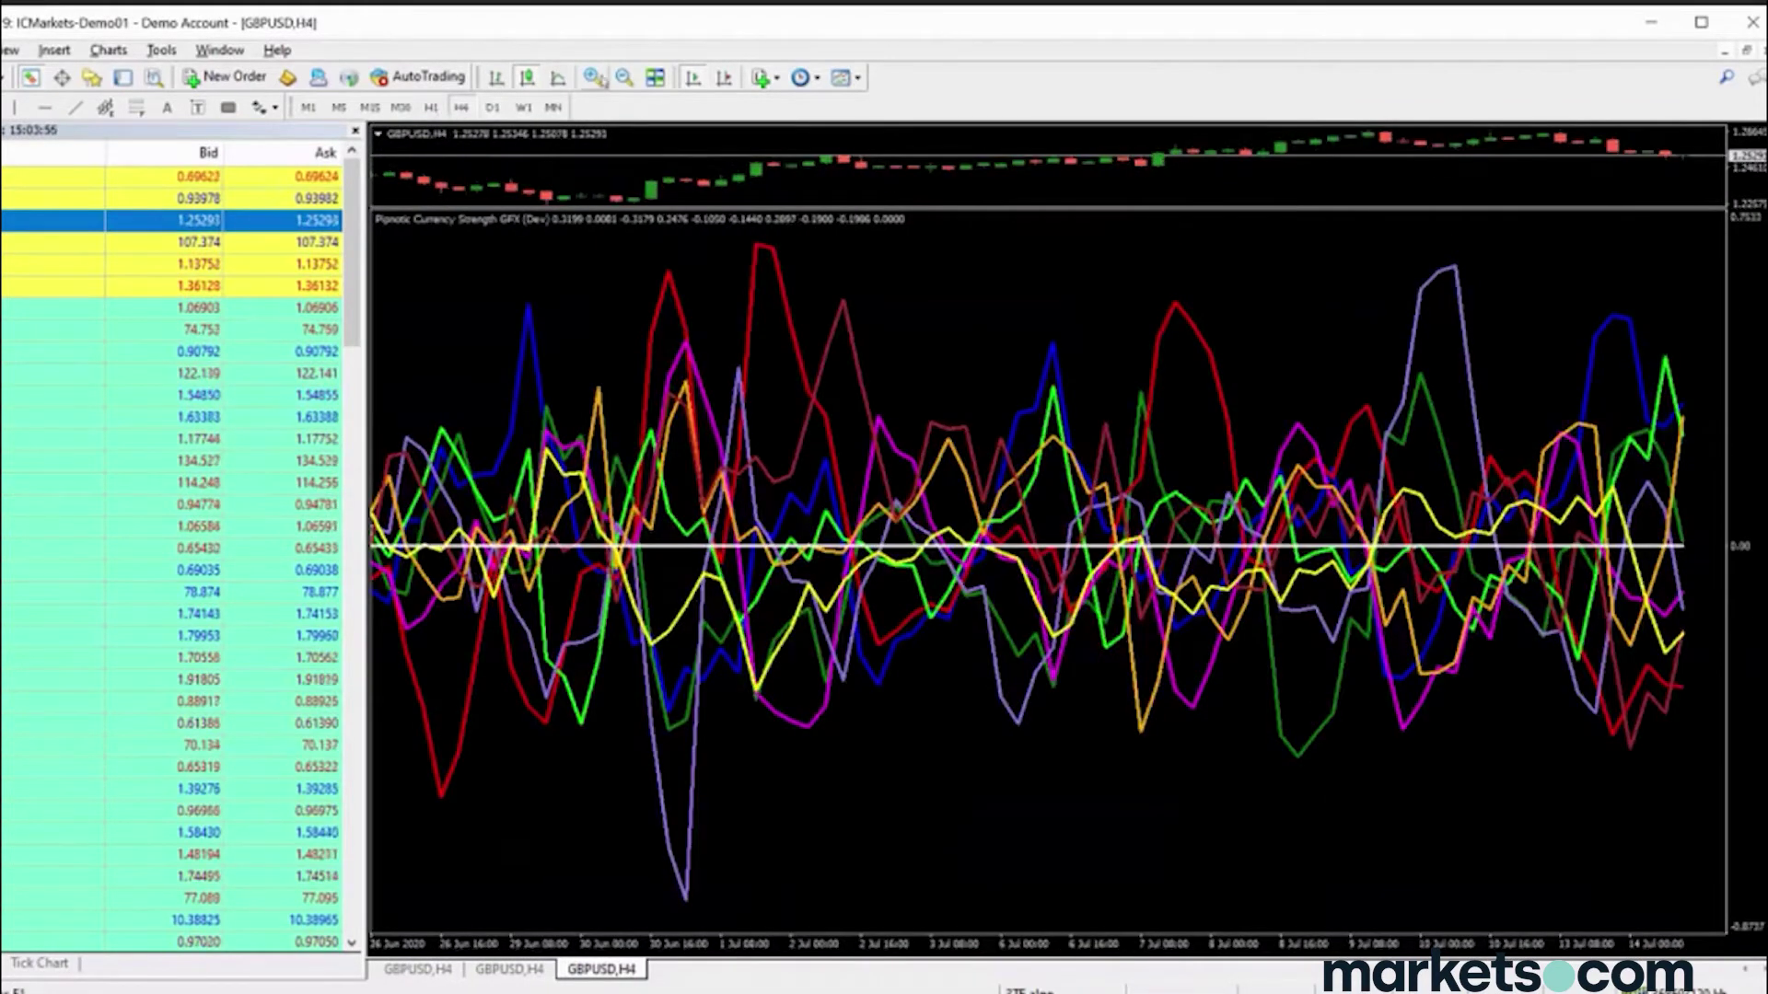
left_click(594, 76)
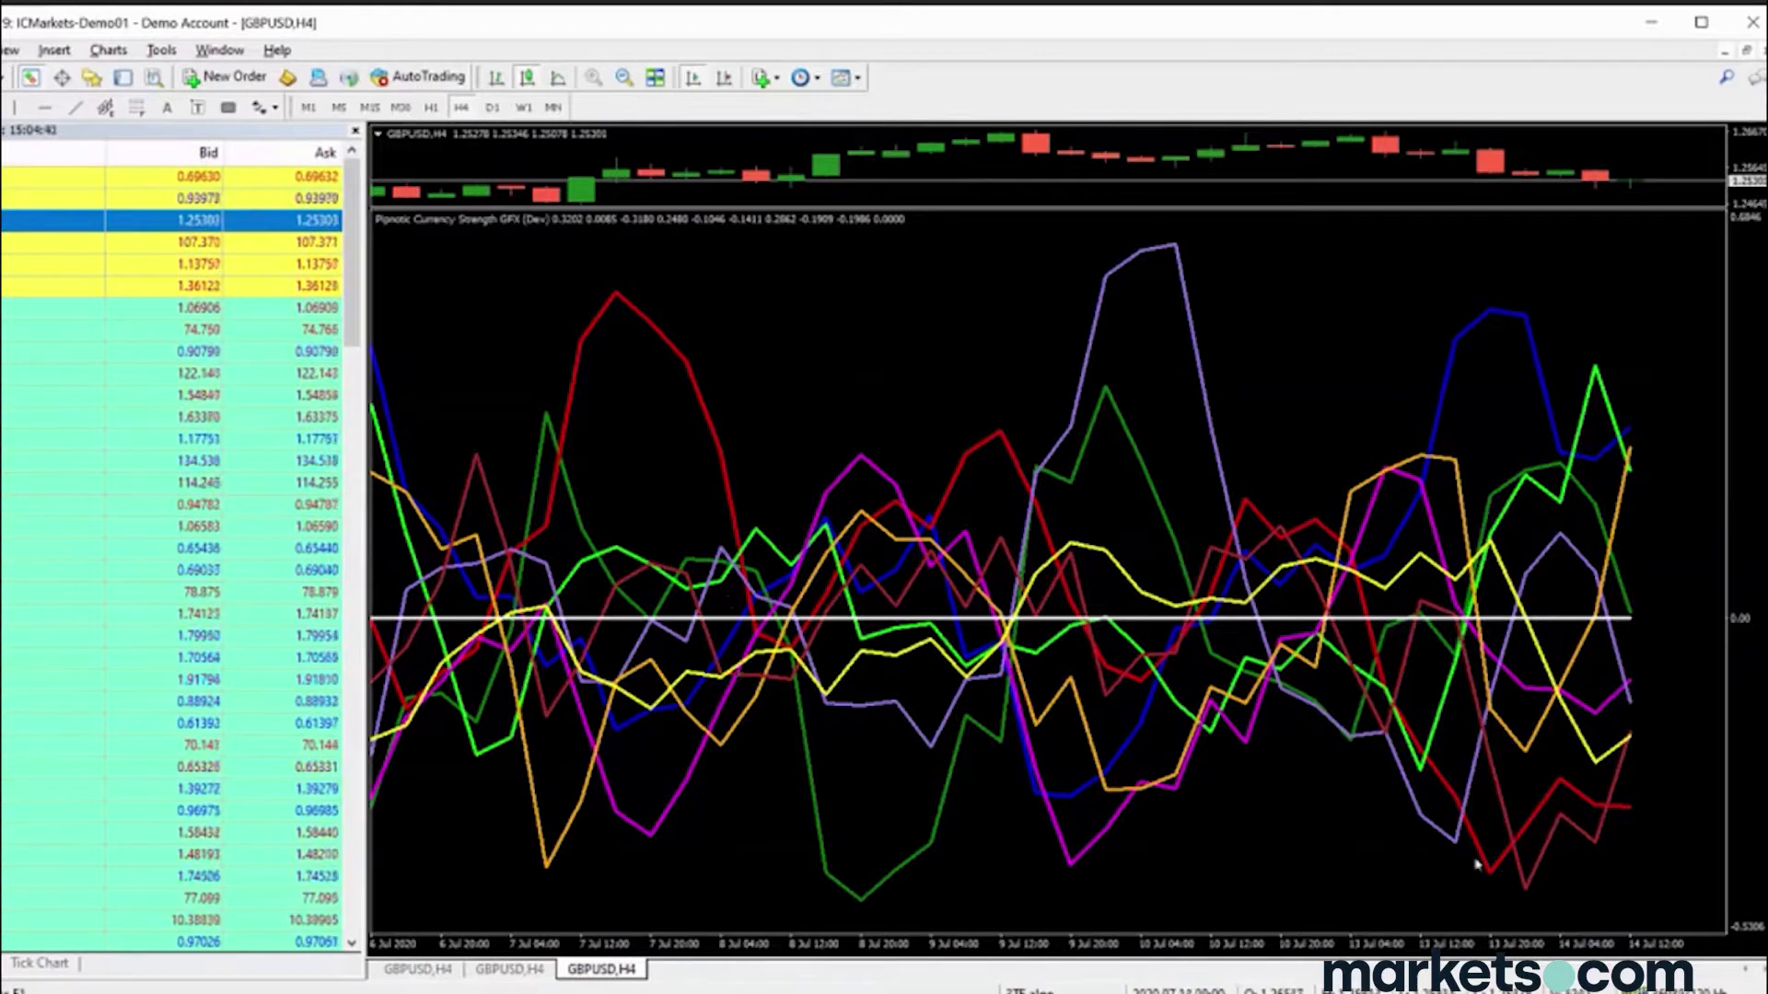
mouse_move(1489, 878)
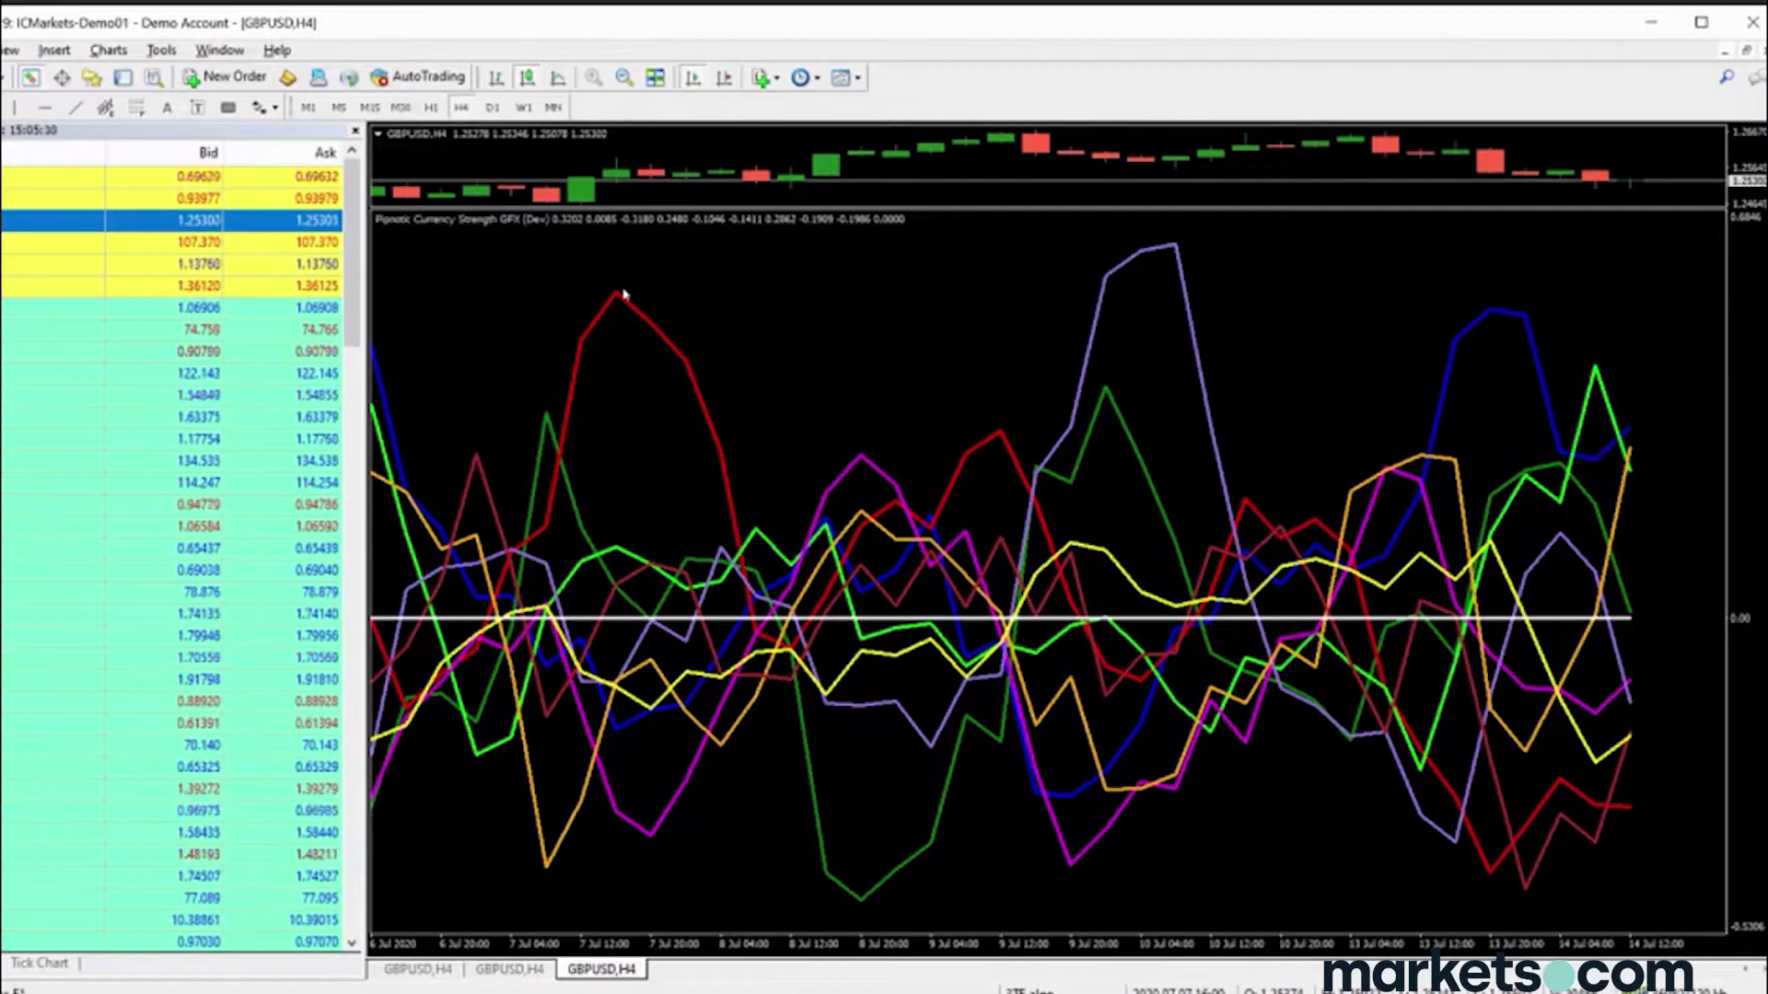
Zoom the currency strength chart out to early June and refill its older history by toggling Daily and H4
key("minus")
key("minus")
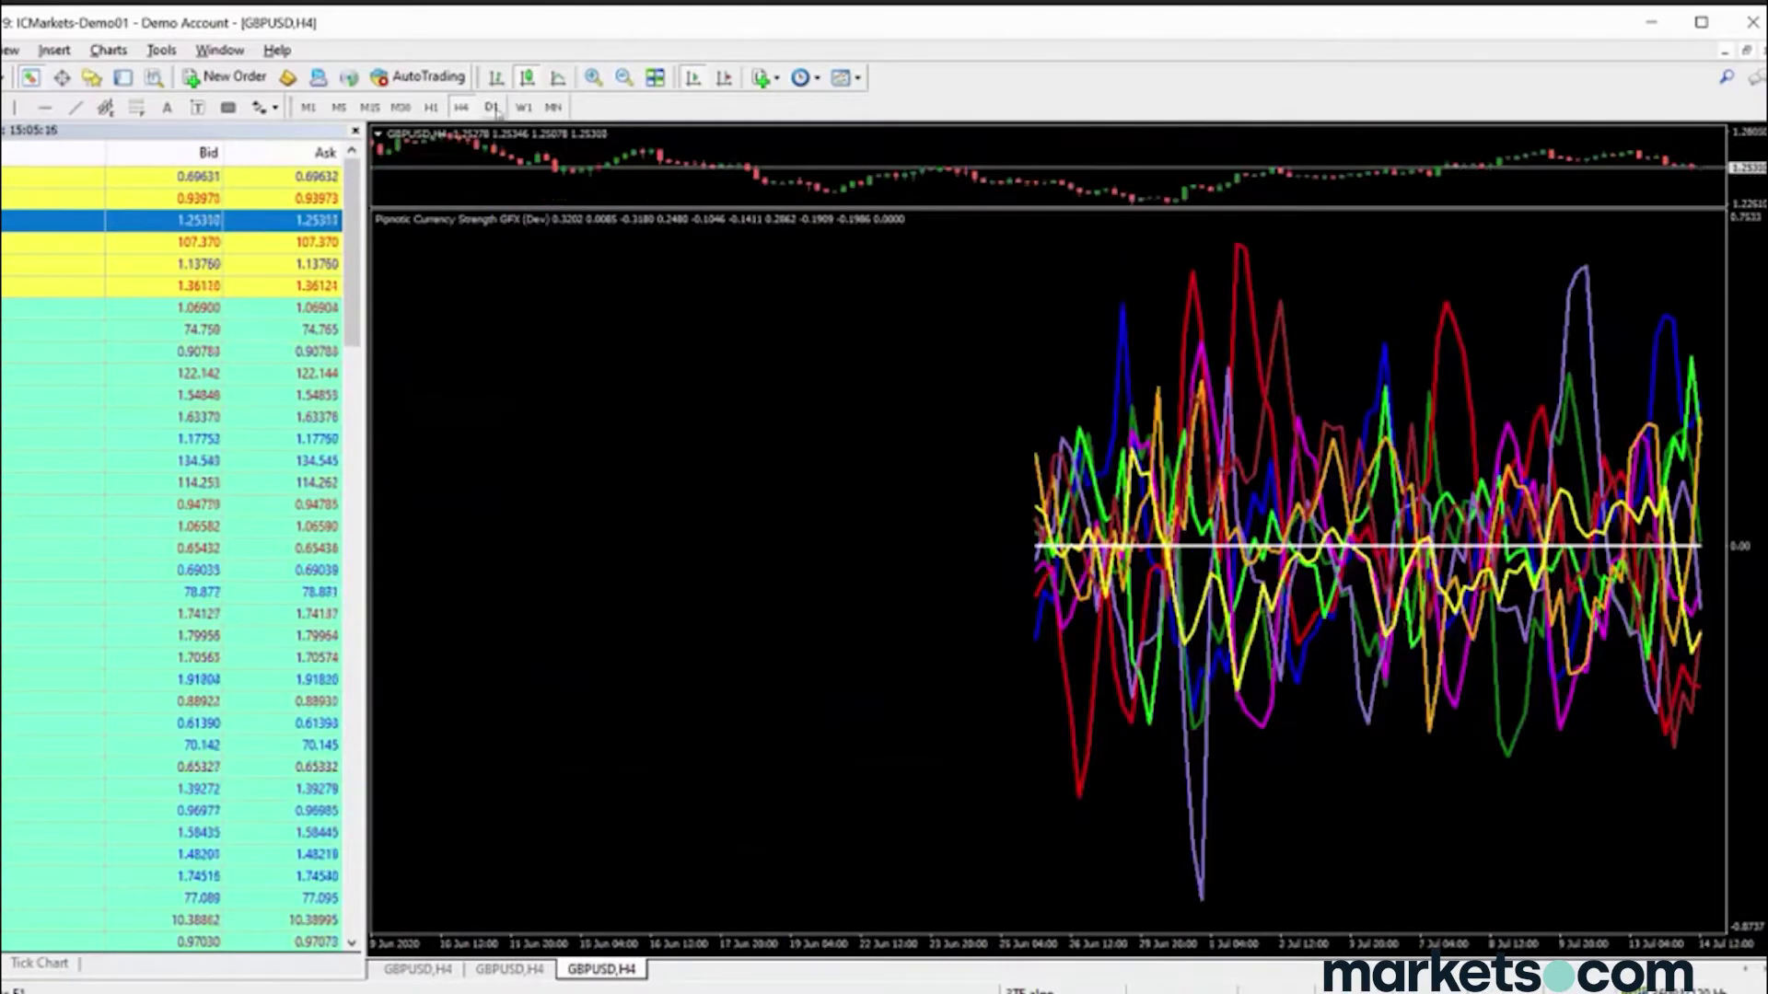
left_click(493, 107)
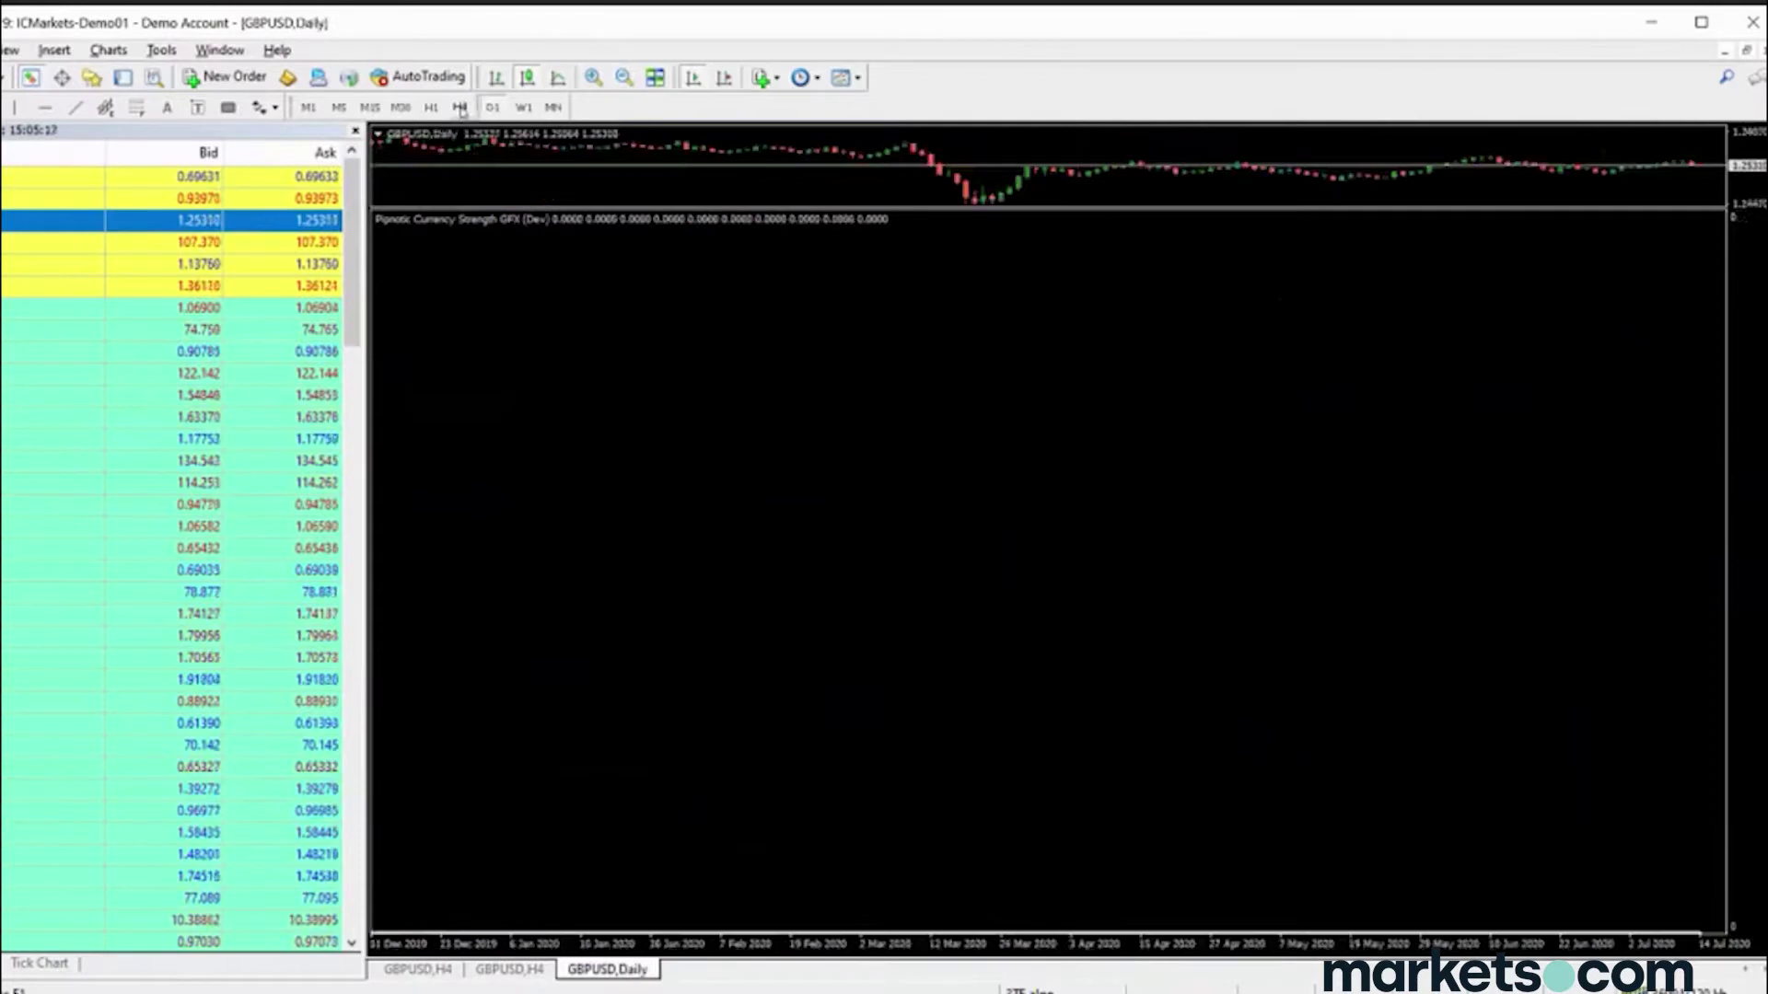
left_click(462, 107)
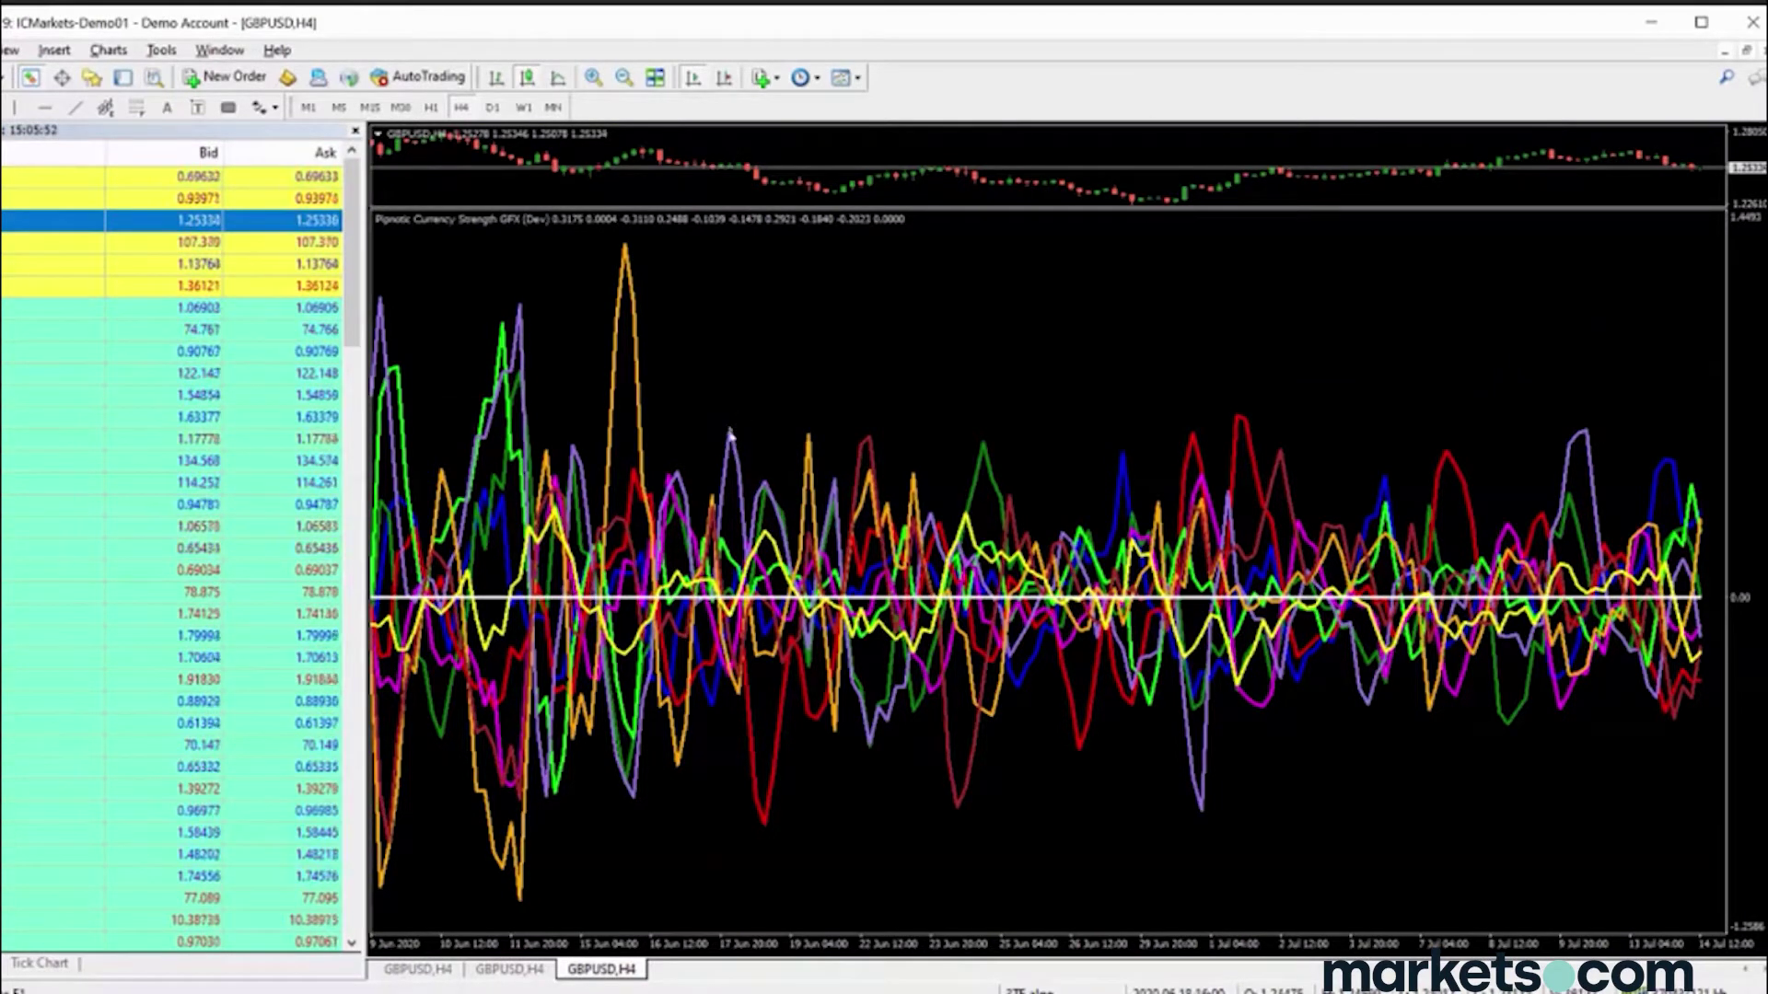
mouse_move(730, 439)
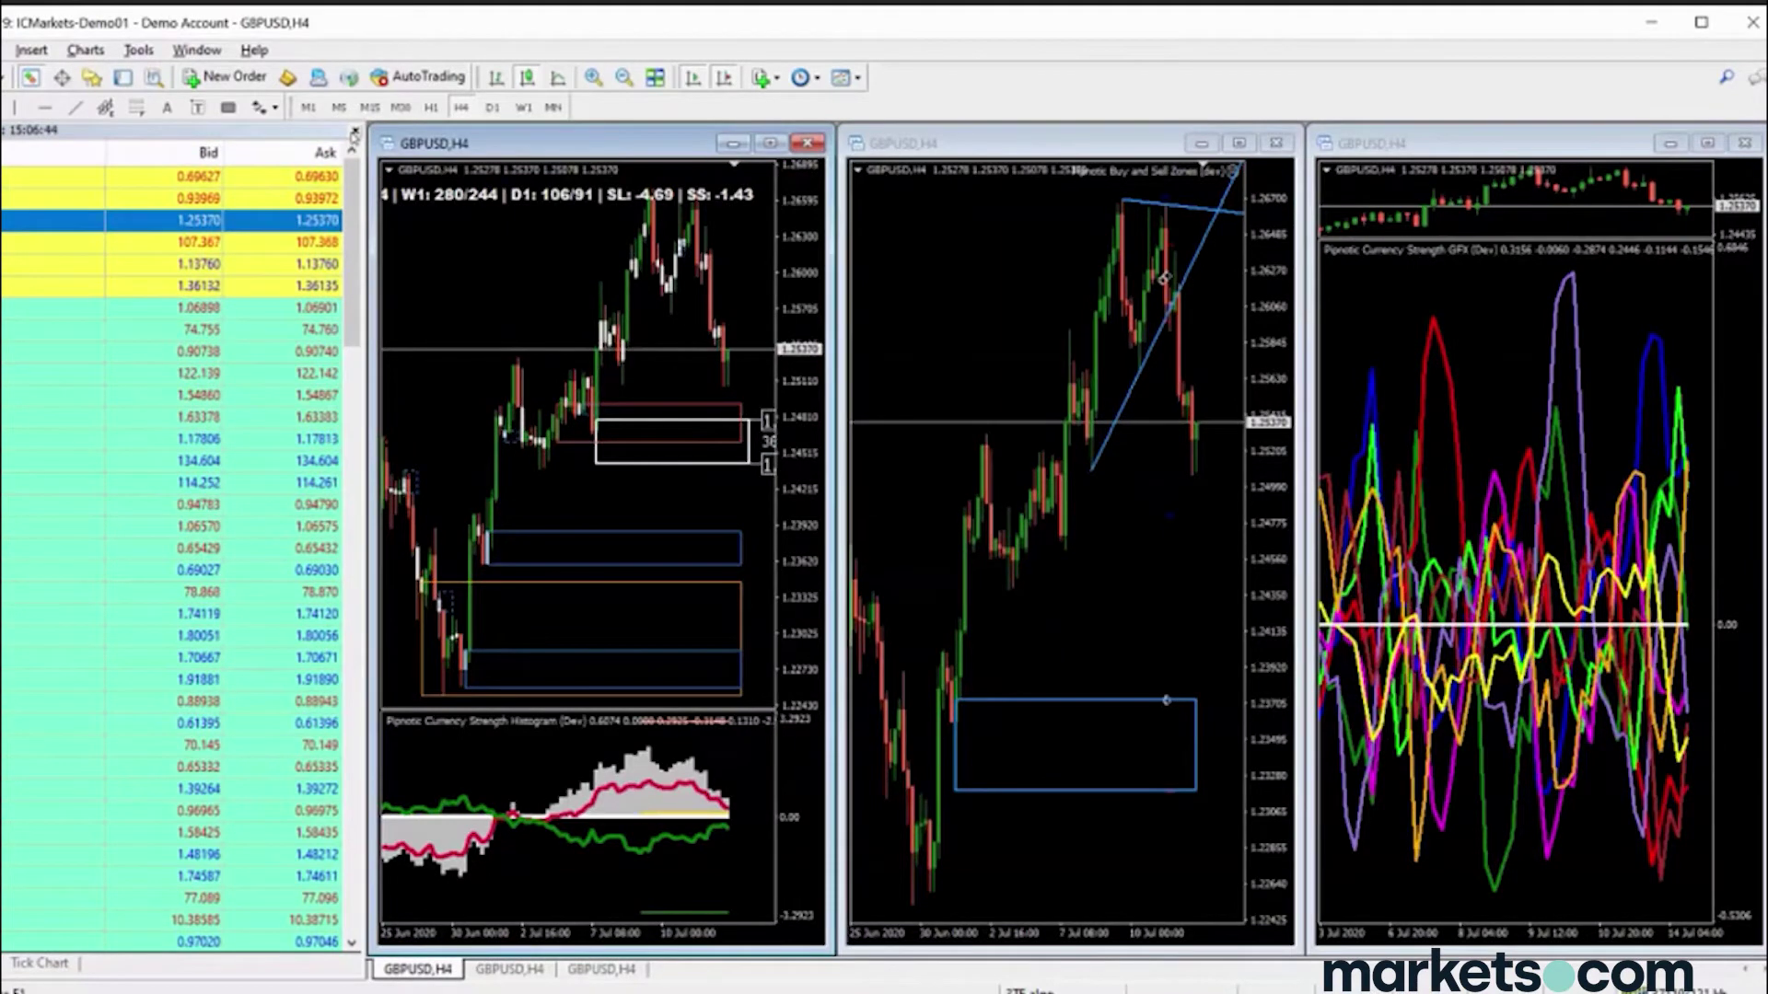
Delete the white zone rectangle from the GBPUSD histogram chart, and hide Market Watch to tile the three charts across the full width
left_click(592, 467)
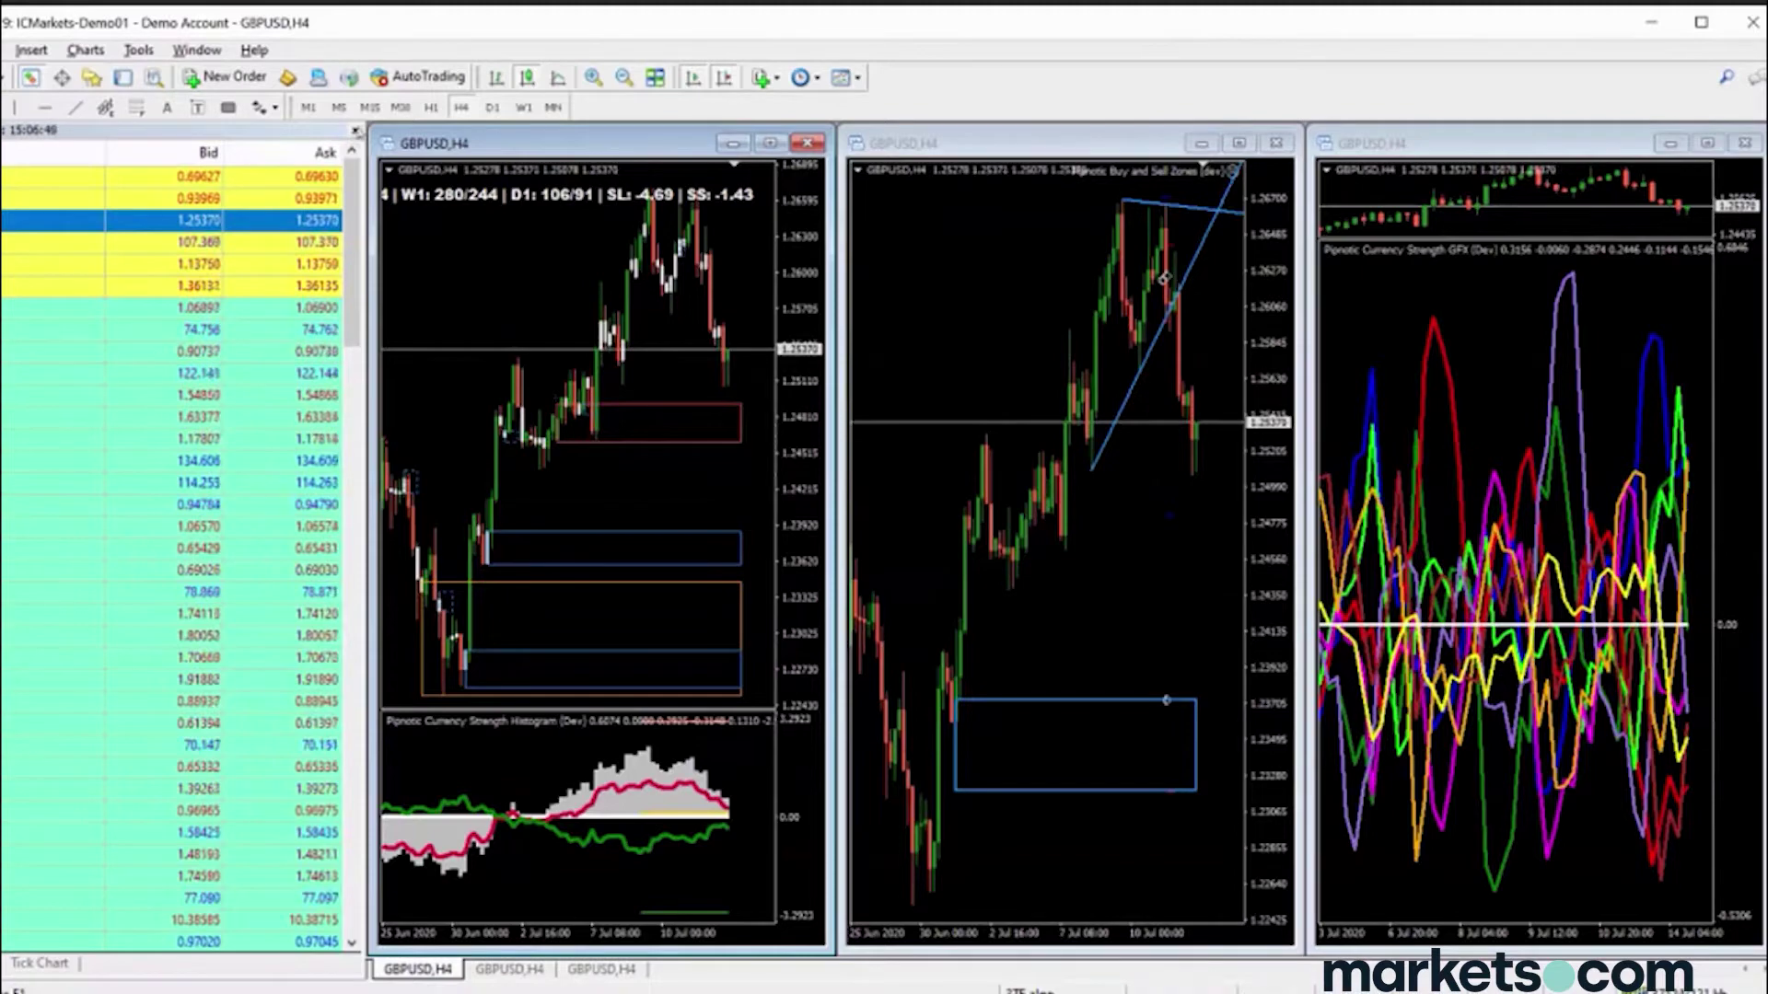
key("ctrl+m")
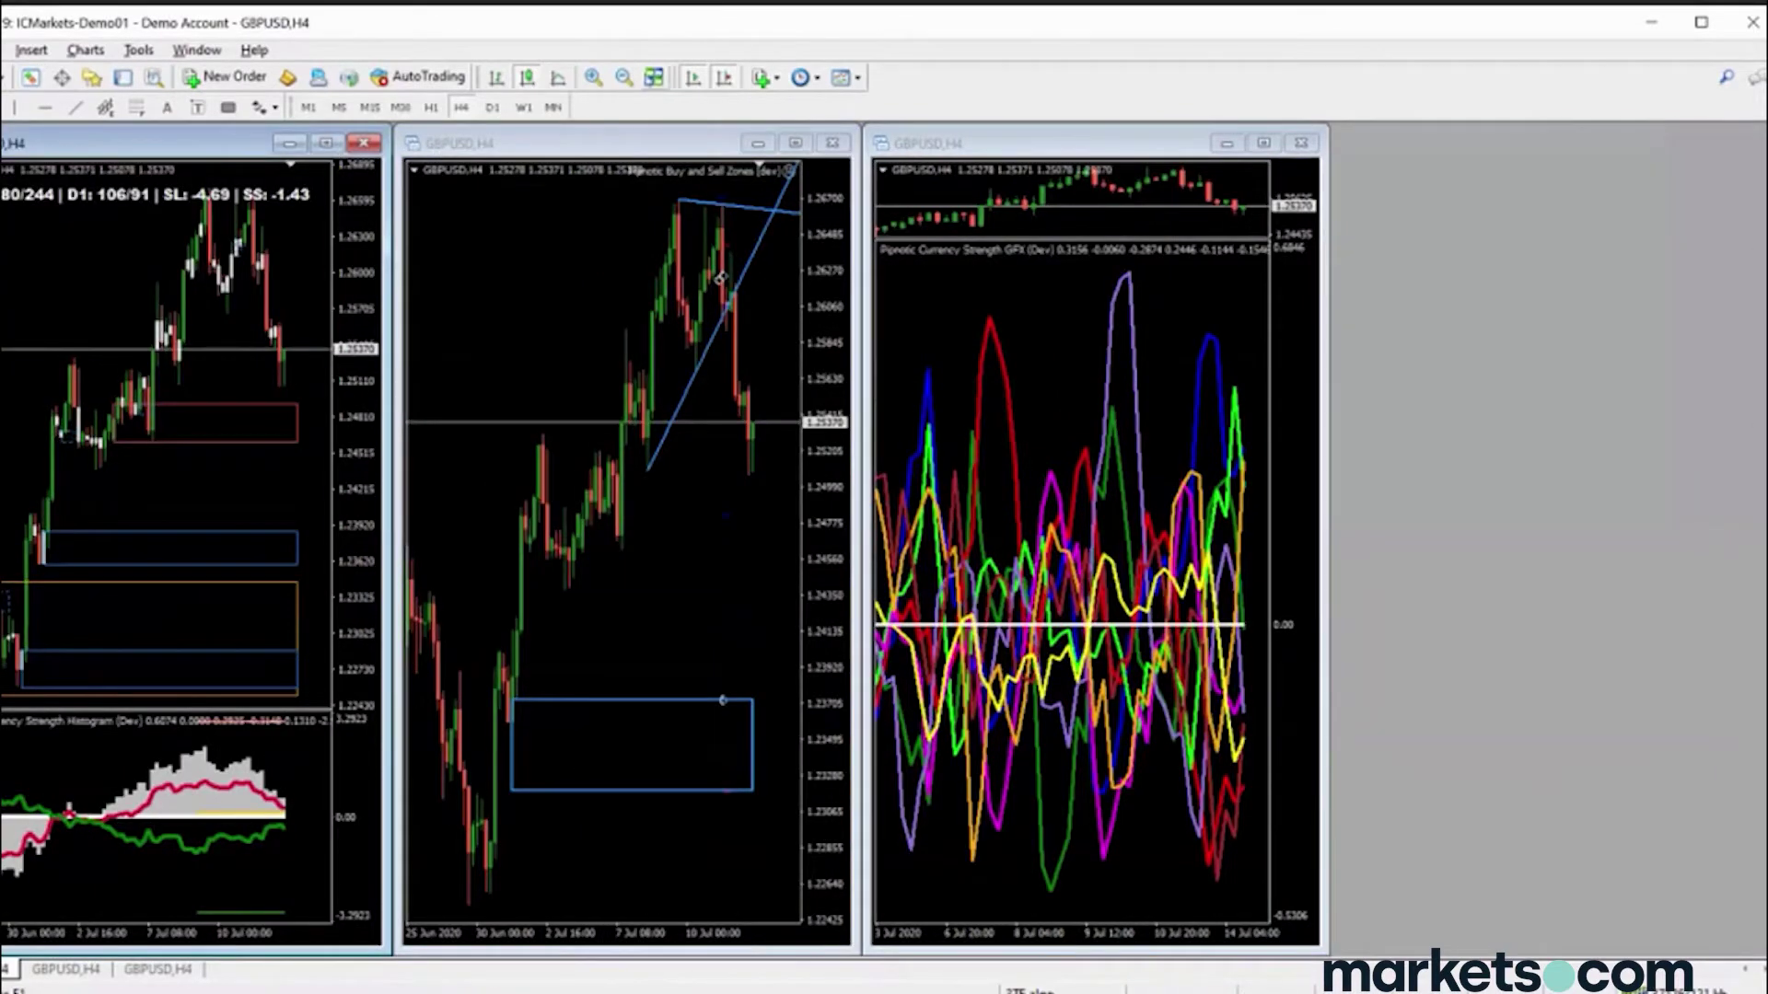
key("alt+r")
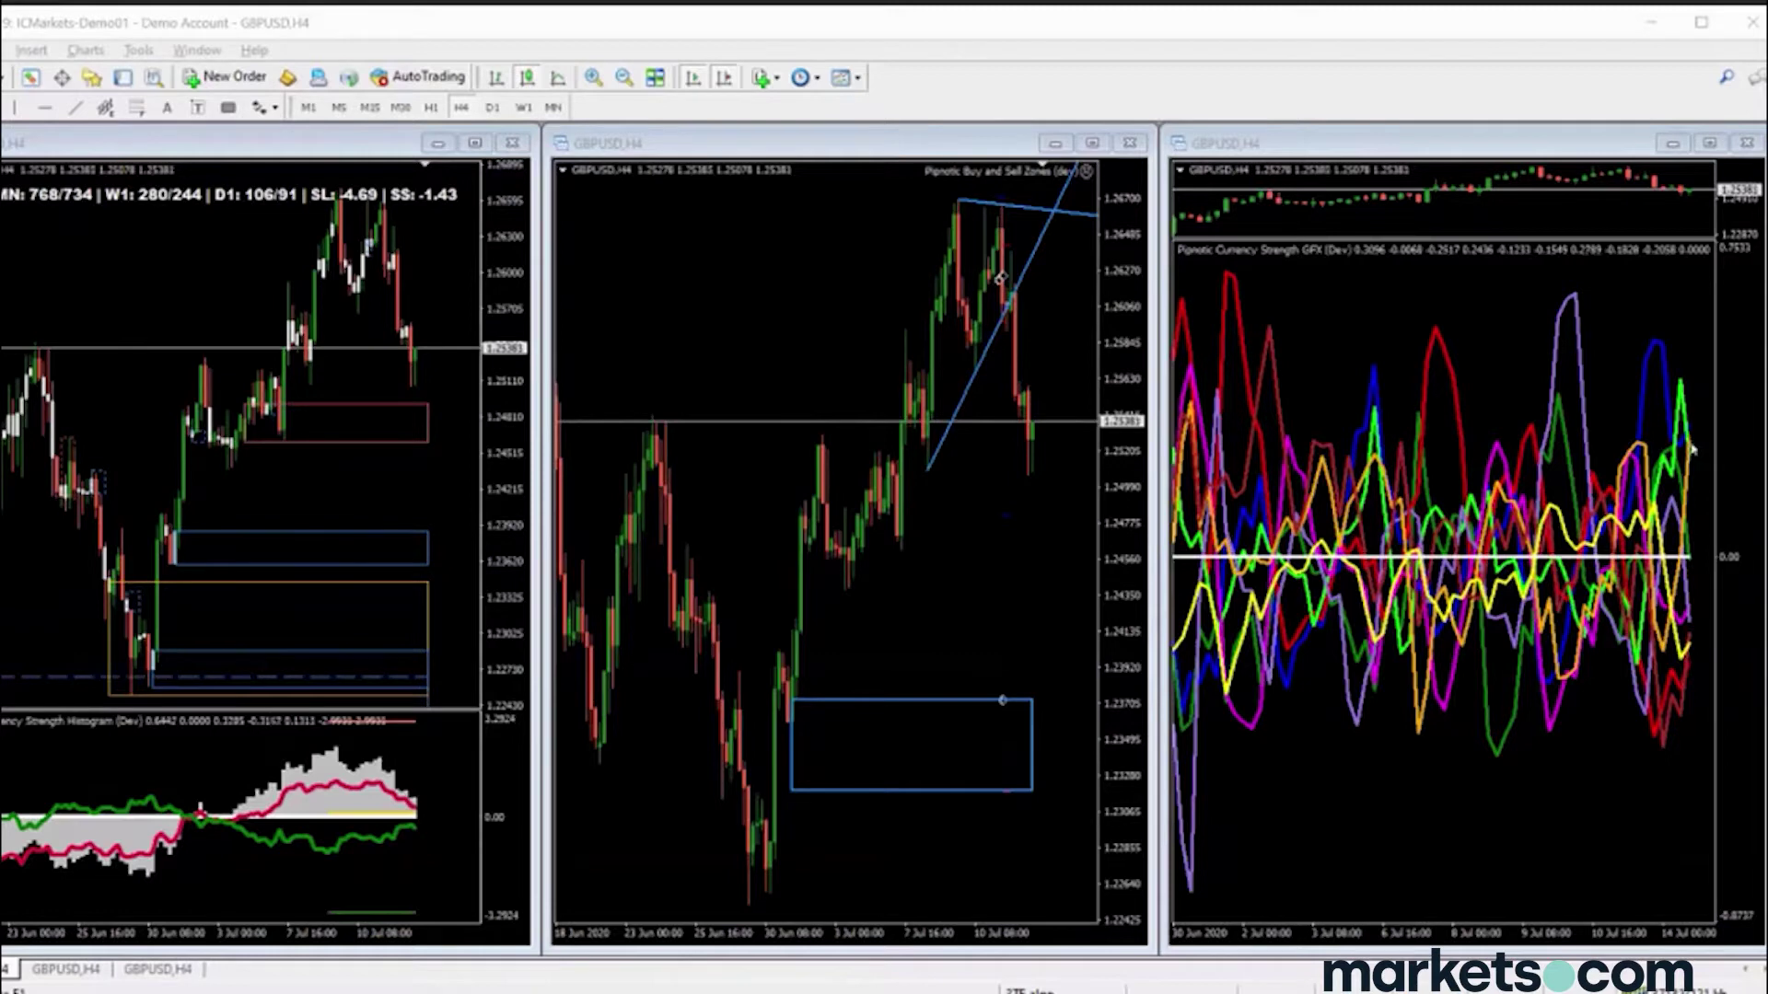
Enlarge the latest bars on the currency strength chart and maximize that chart
left_click(1694, 627)
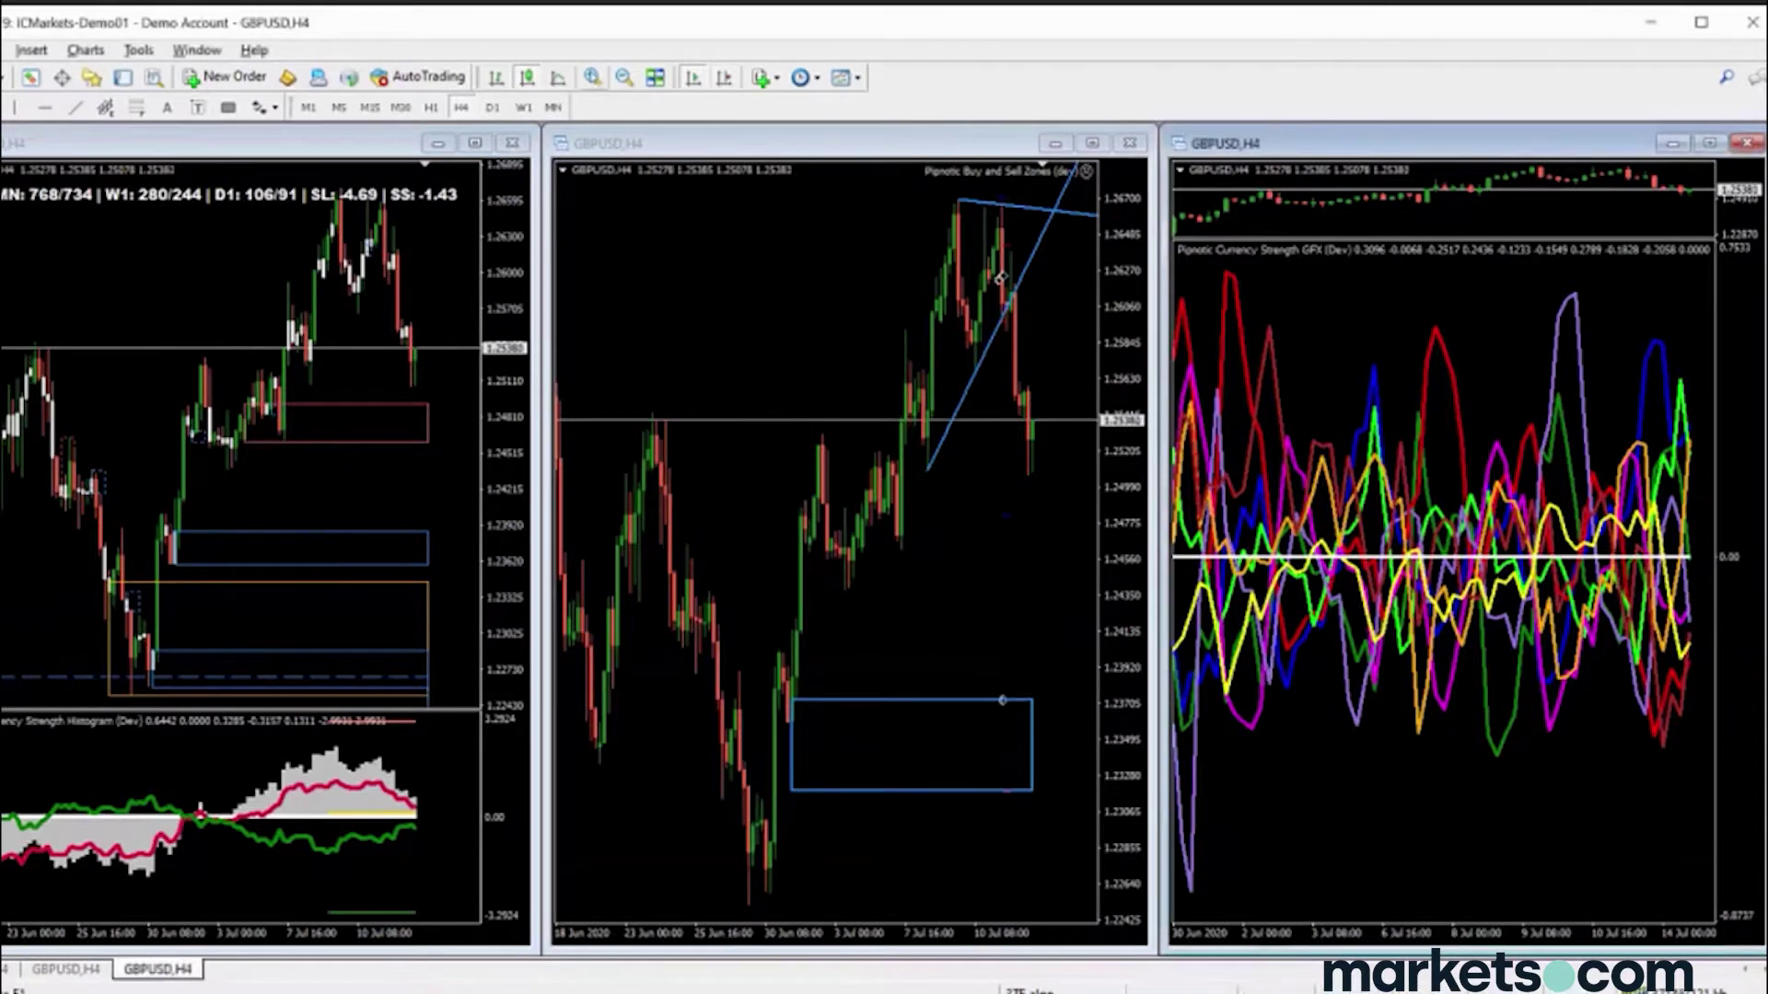
key("plus")
key("plus")
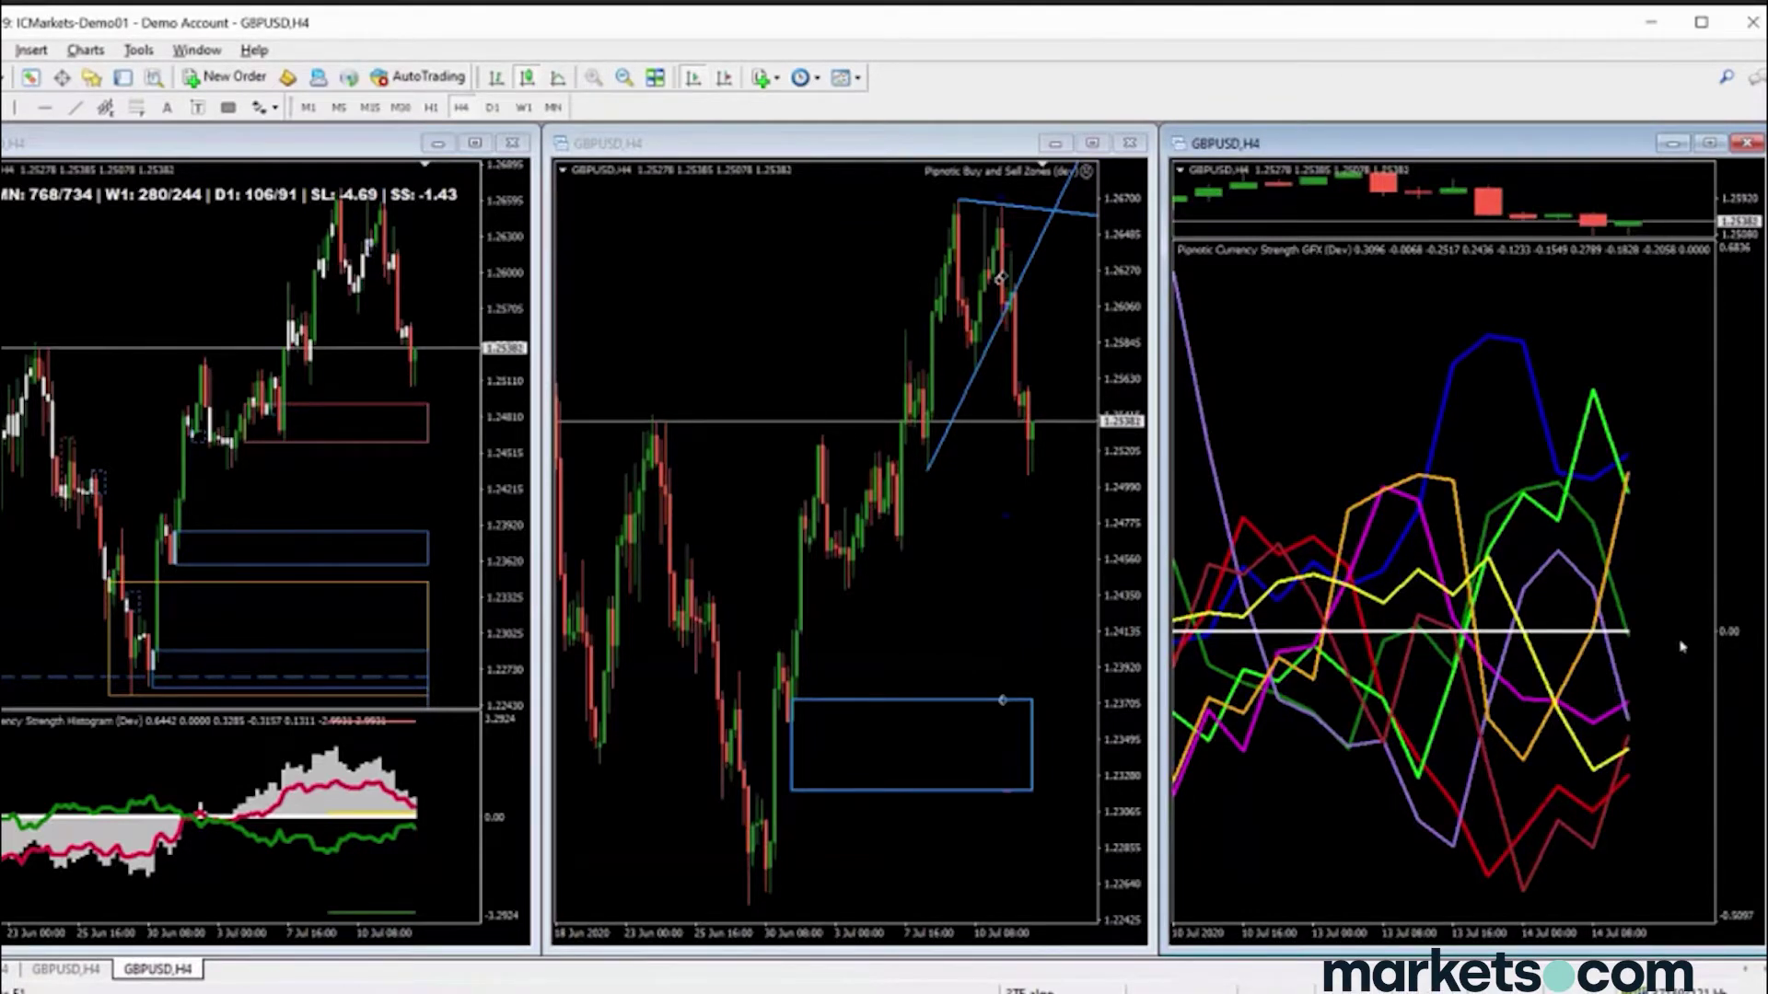
double_click(1364, 139)
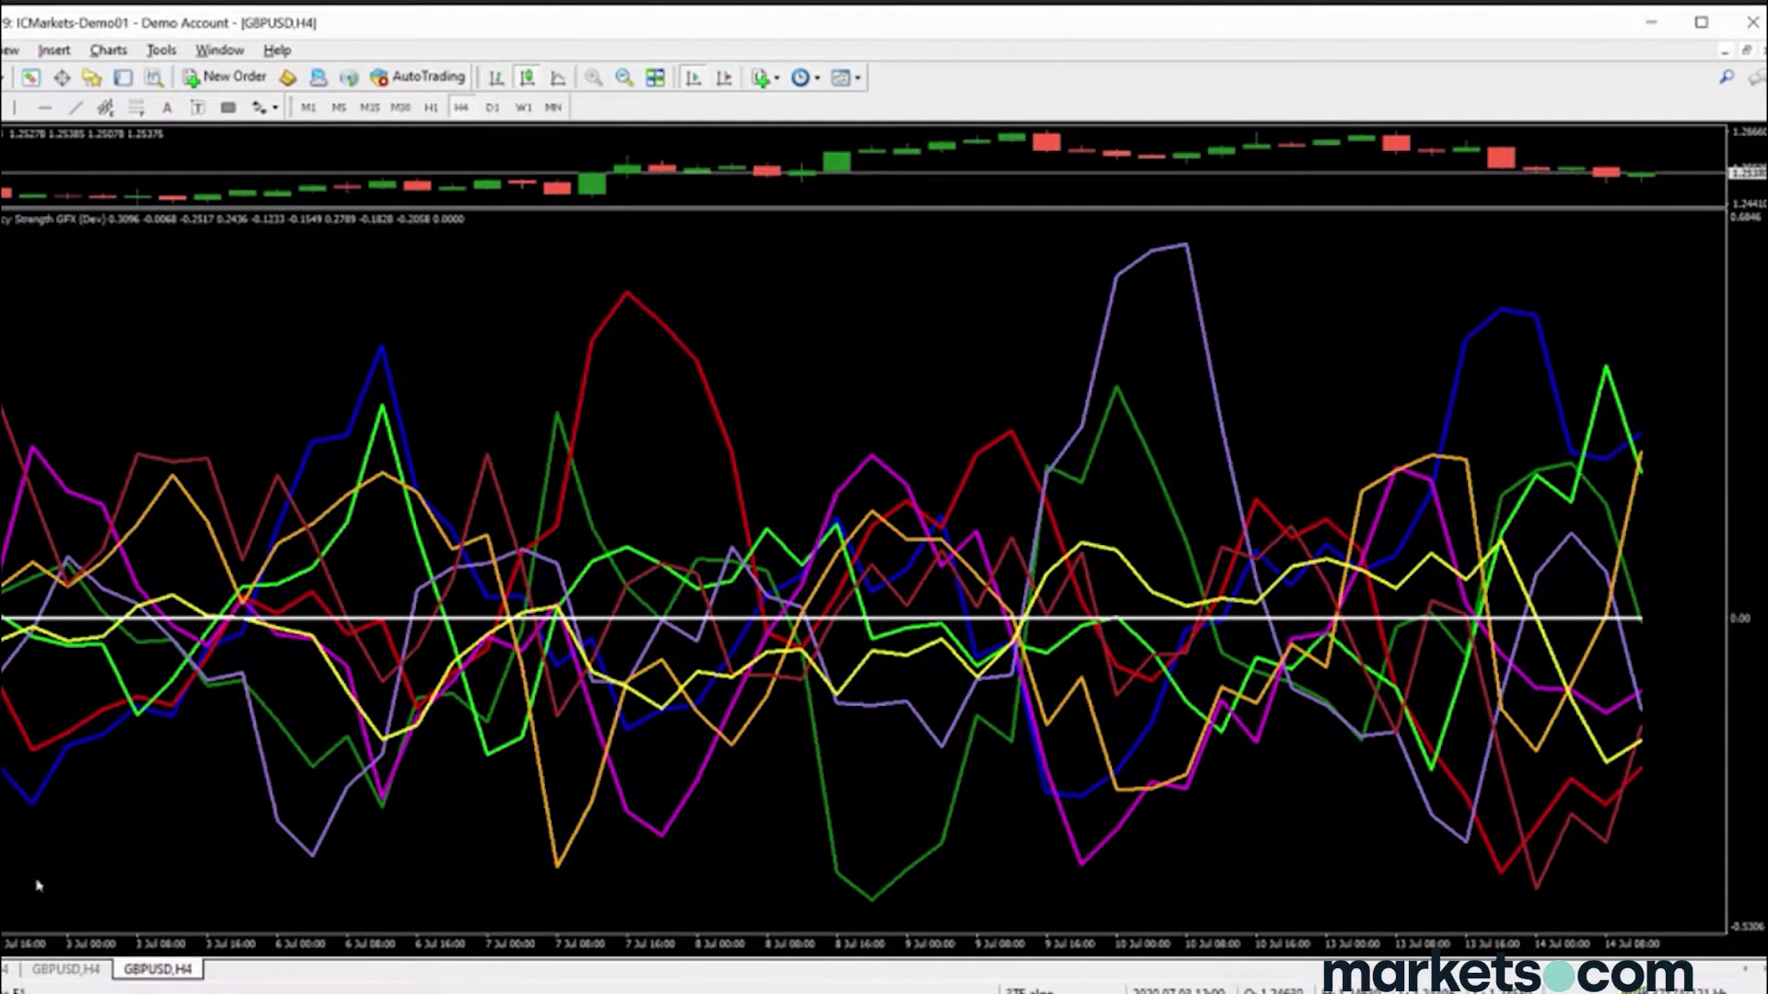
Load AUDJPY from Market Watch into the linked charts, and compare its currency strength chart with the histogram chart
key("ctrl+F6")
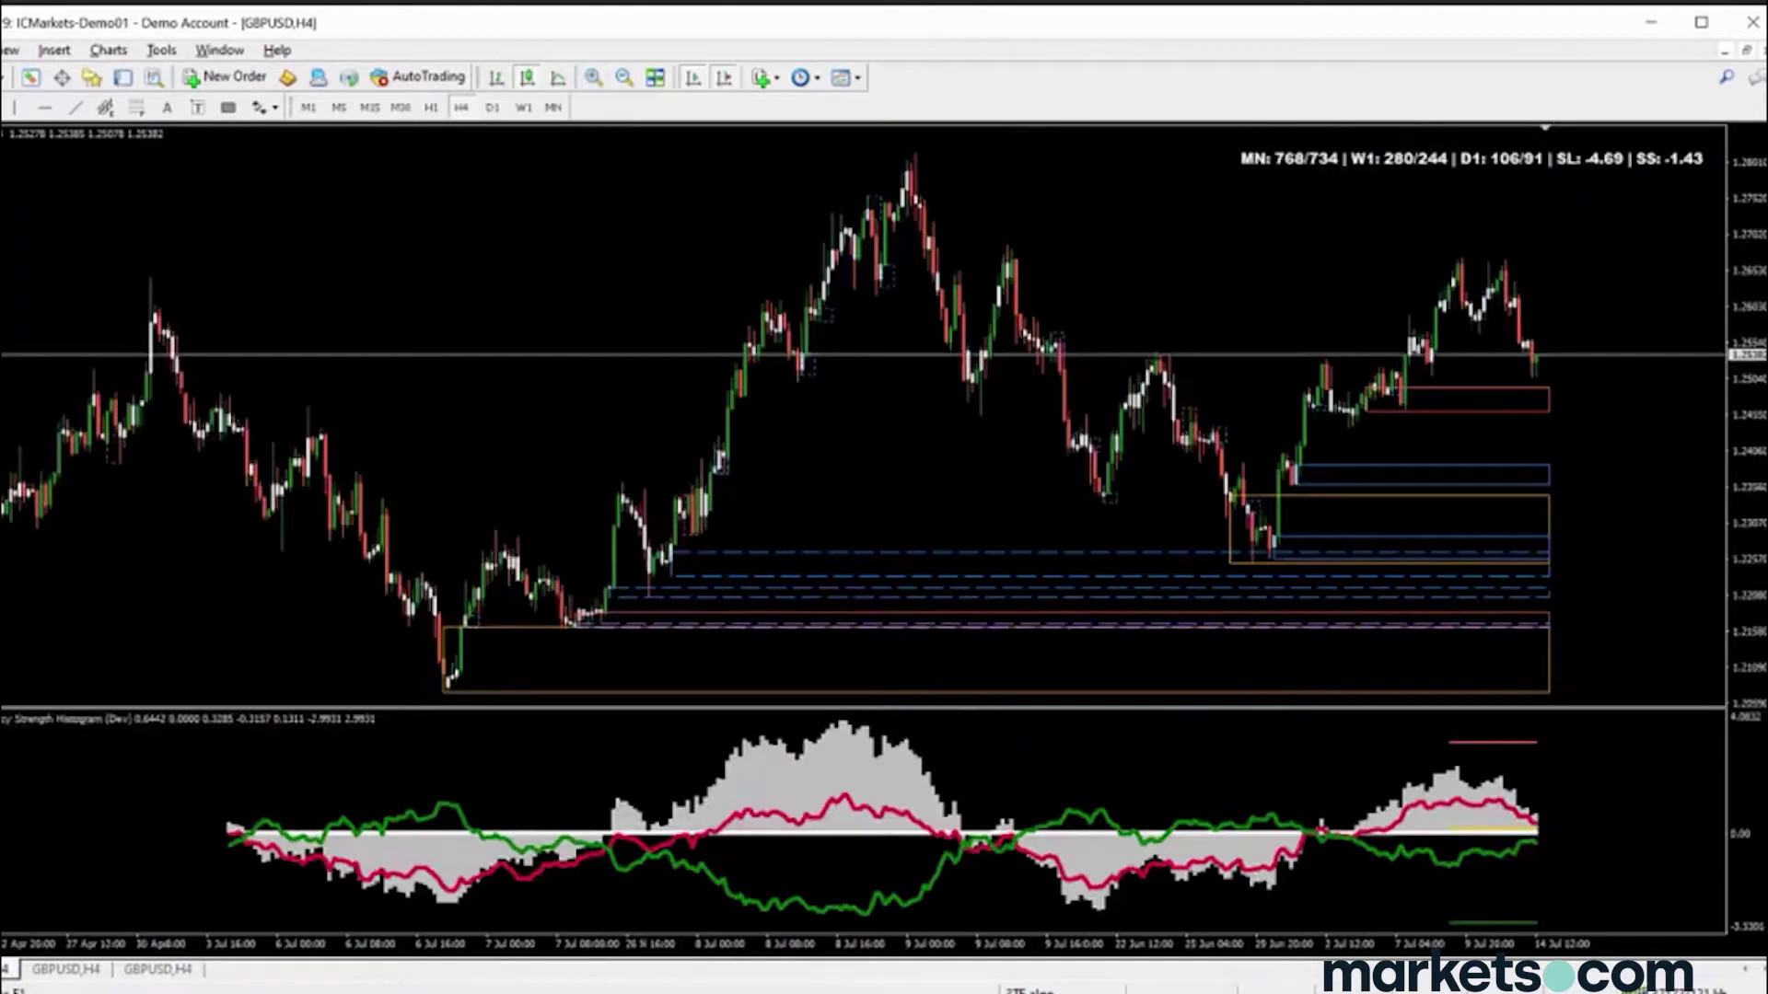
key("ctrl+m")
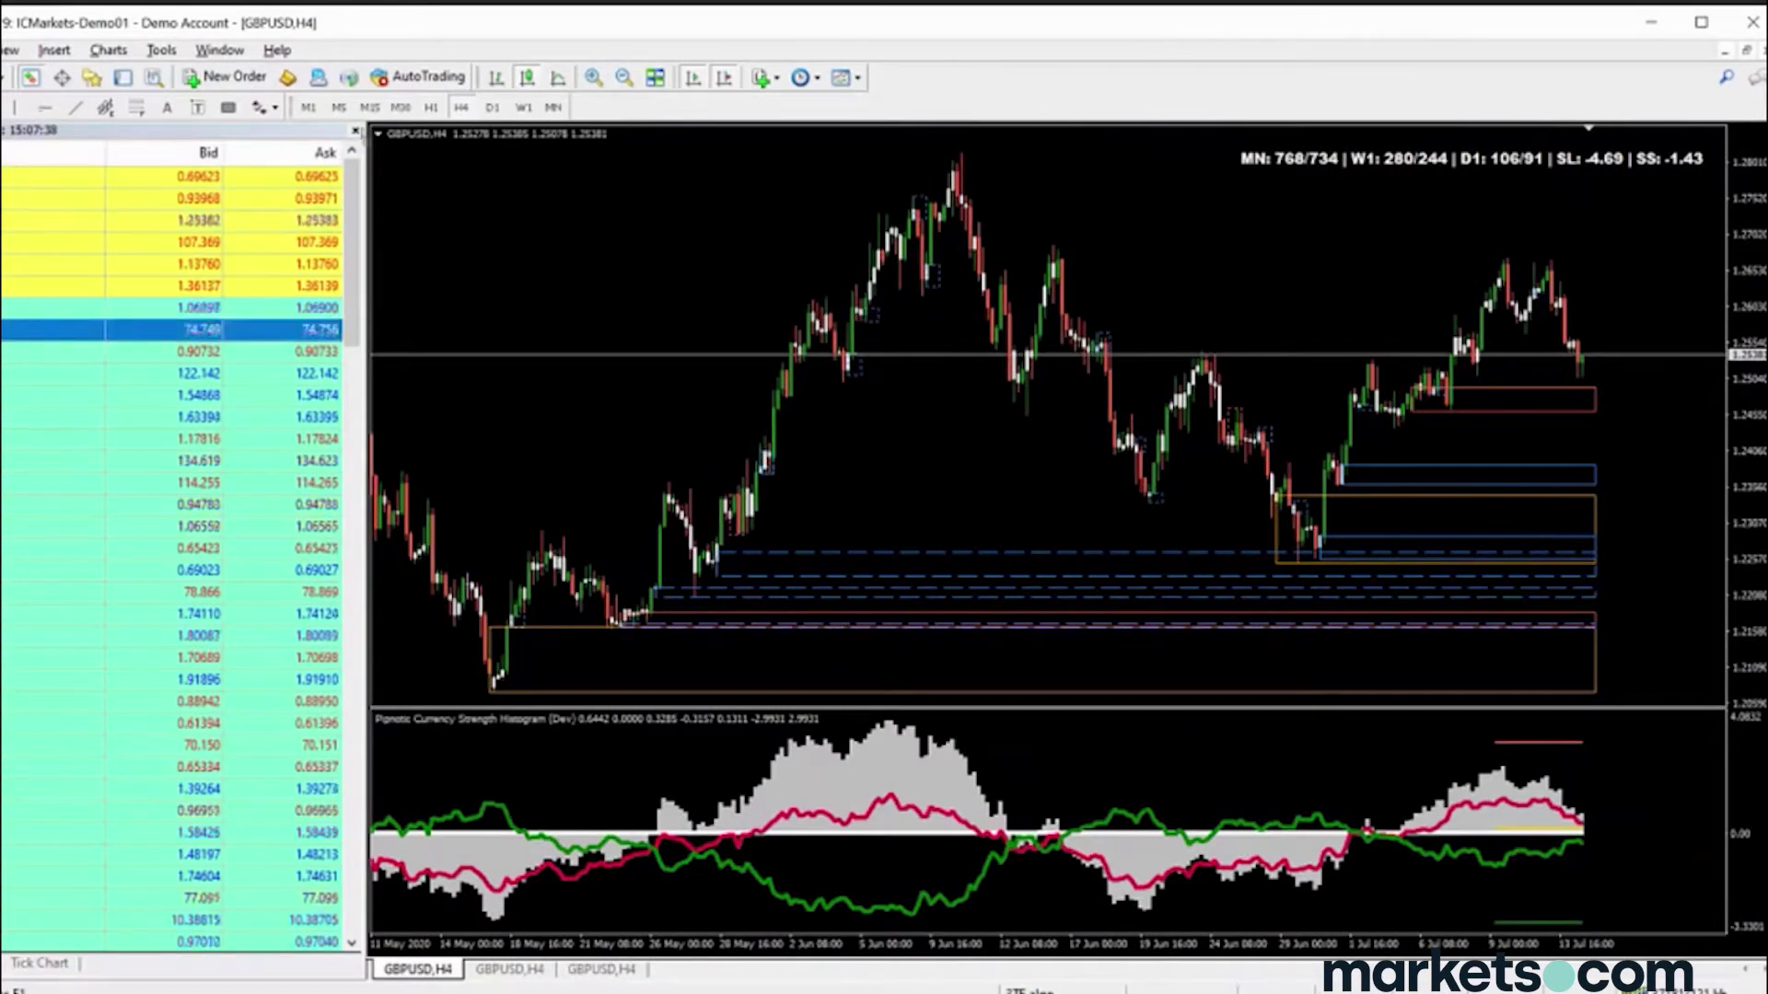
left_click_drag(393, 161, 393, 161)
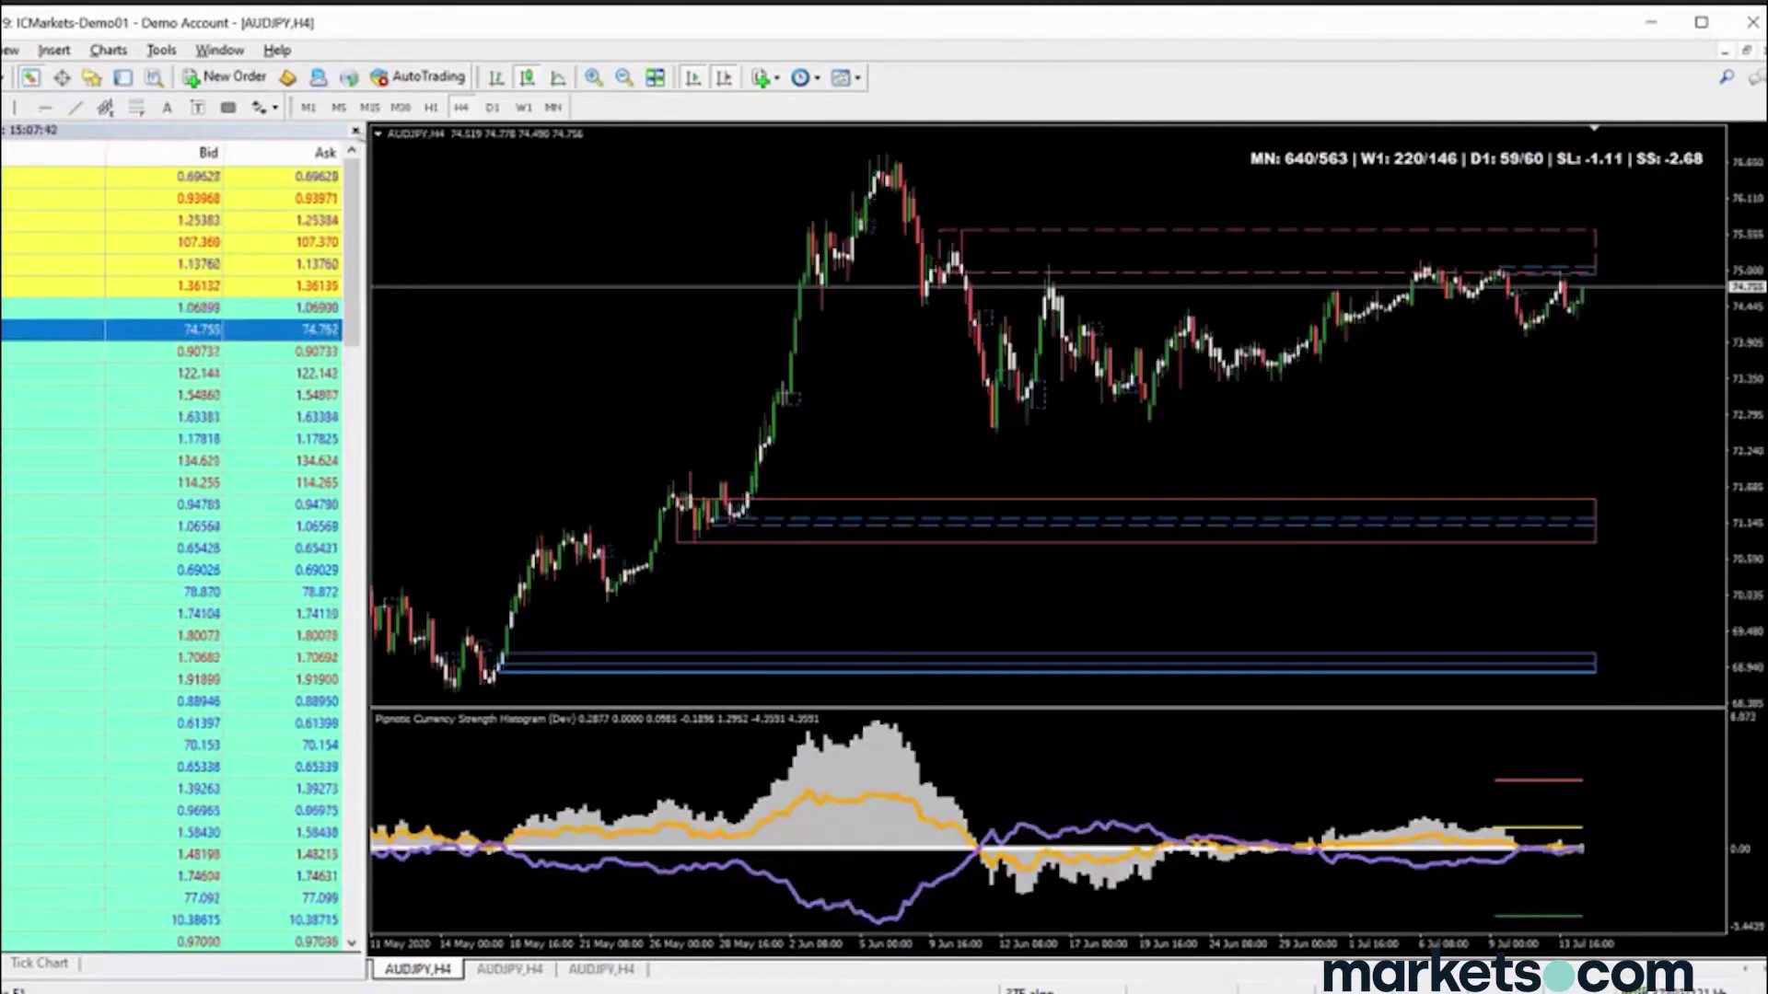
key("ctrl+m")
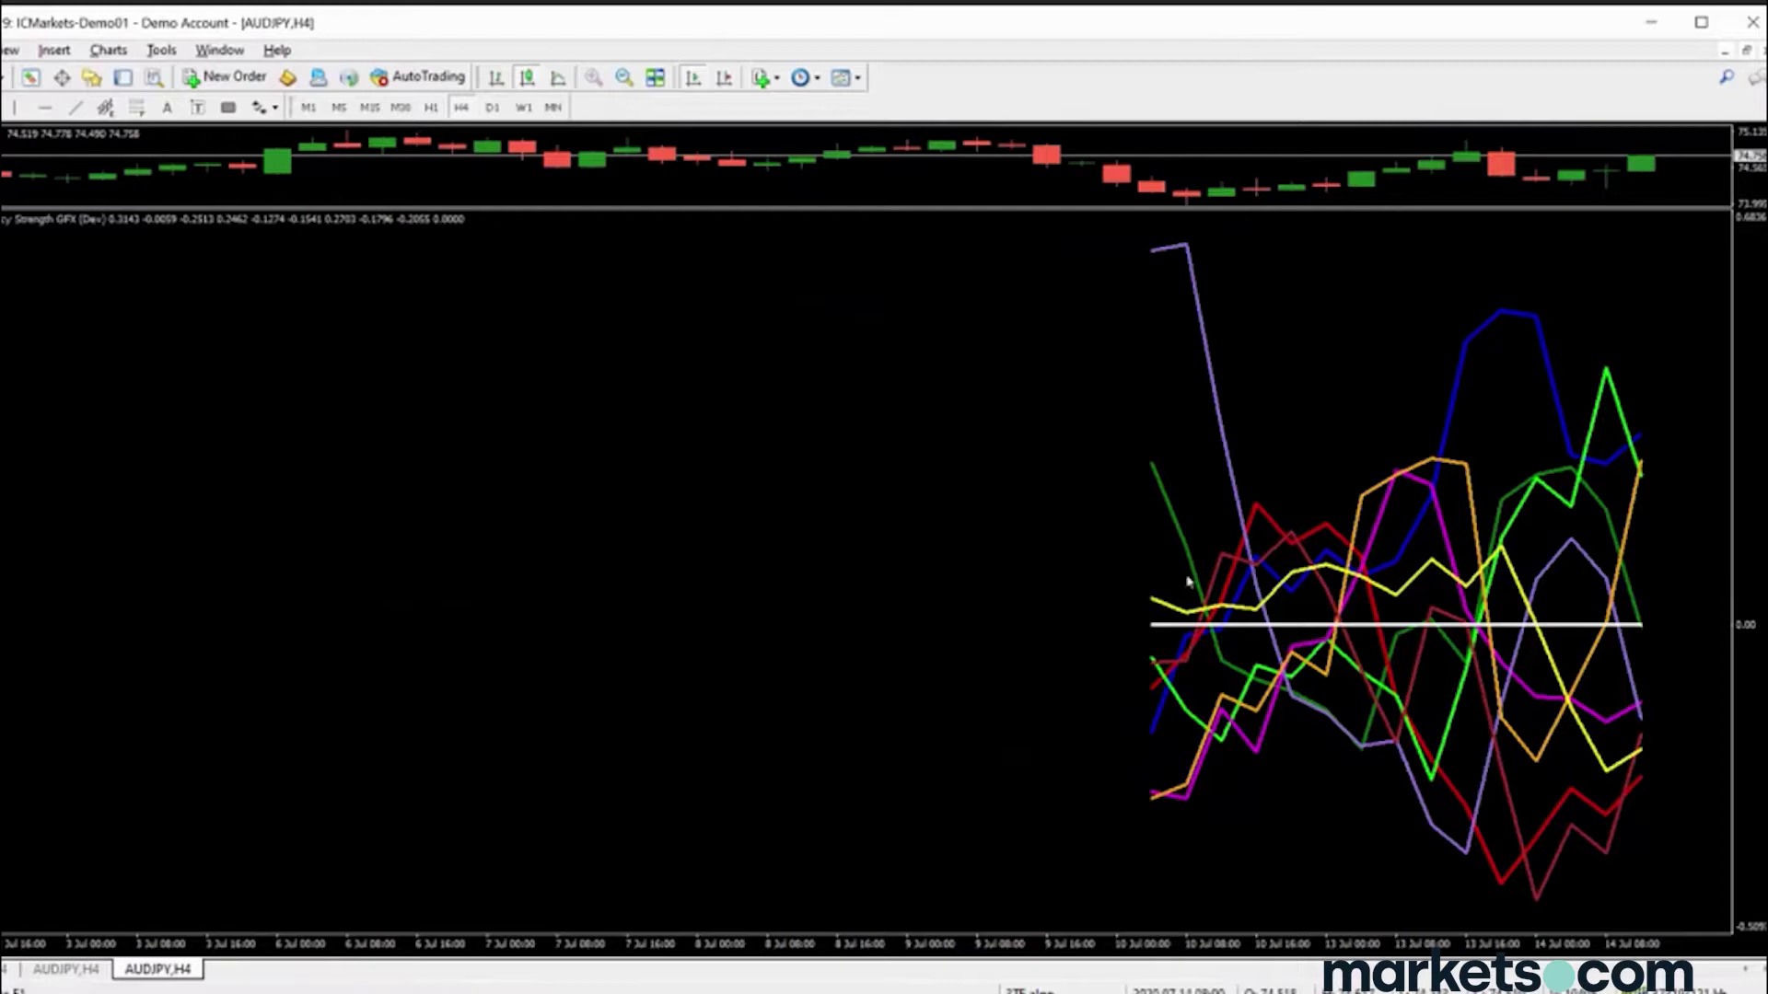
key("ctrl+F6")
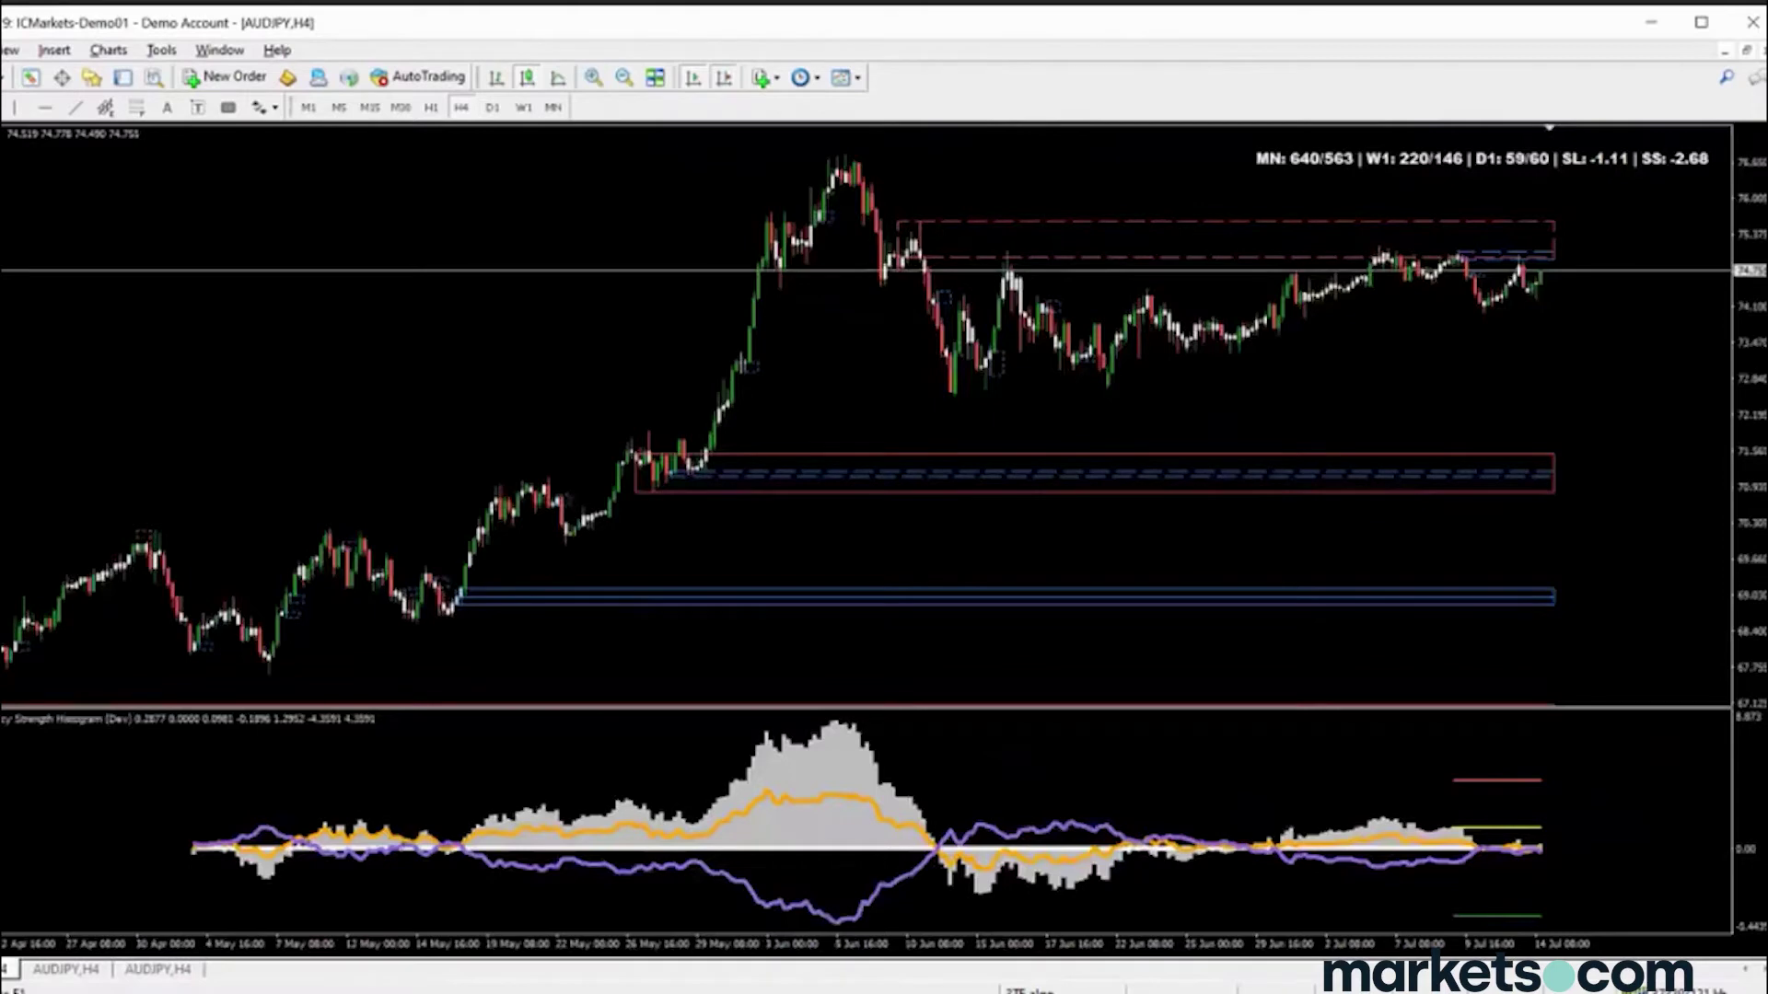
left_click(152, 970)
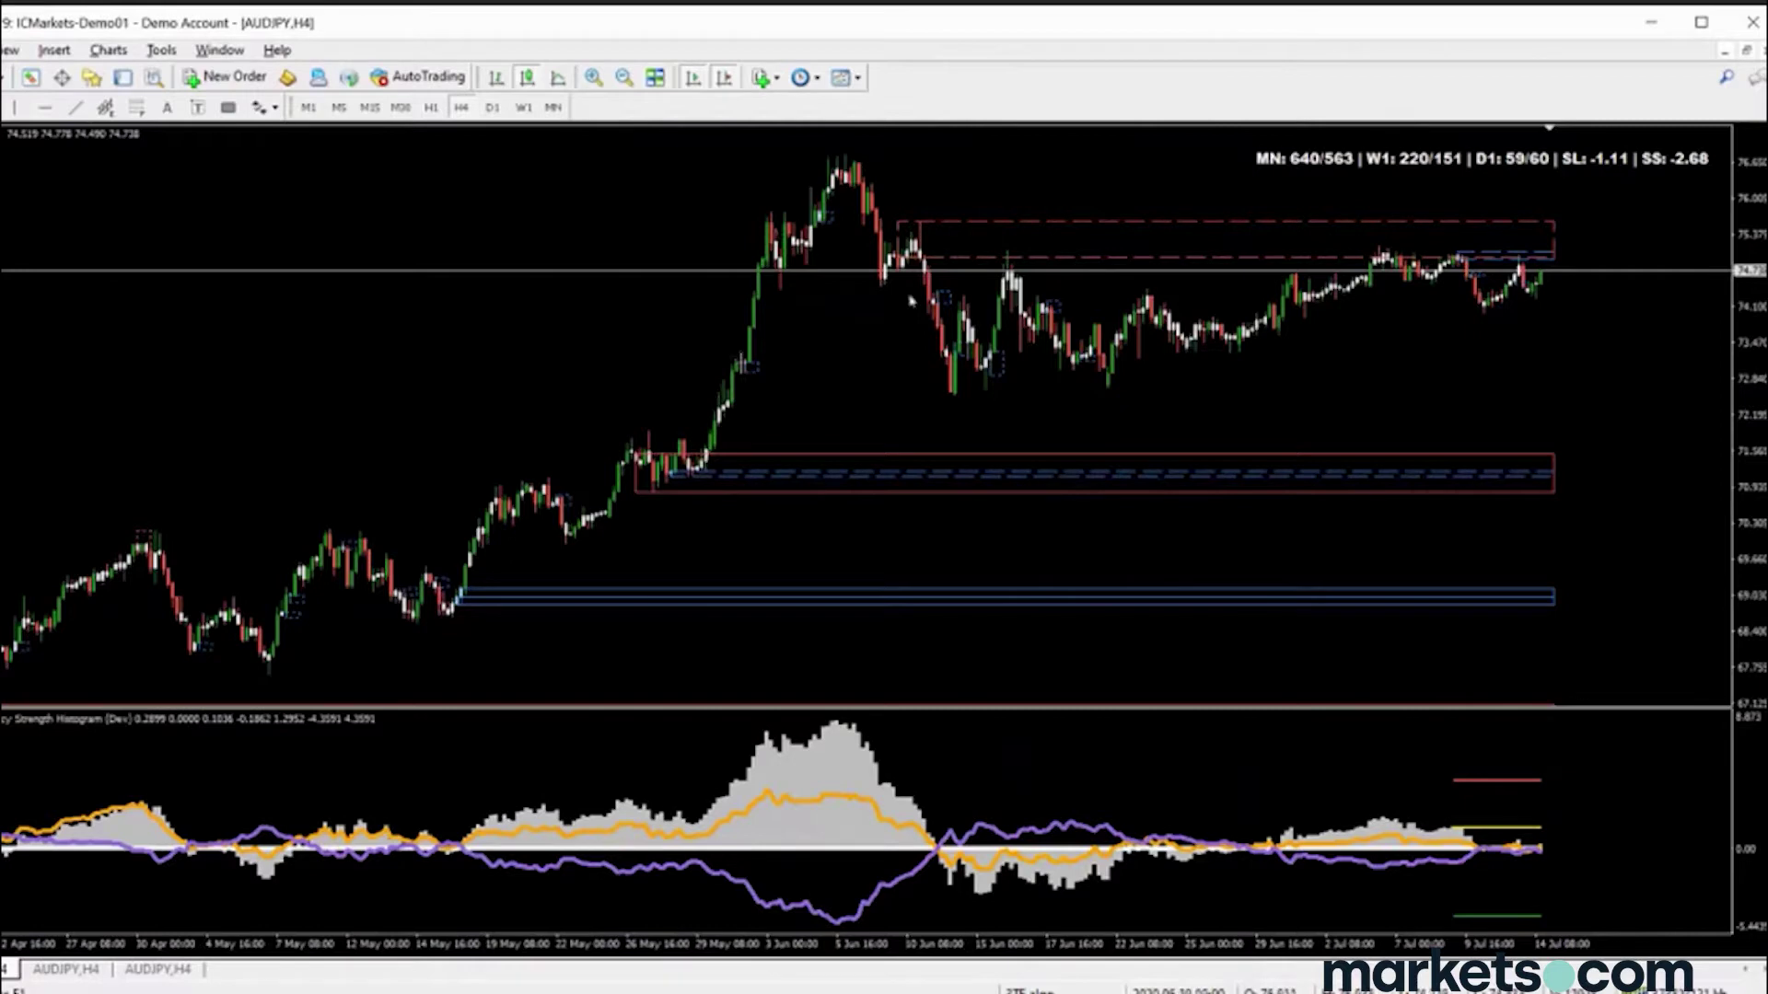
Place horizontal lines on the AUDJPY H4 chart at the early-June high near 76.7 and the following swing low near 72.5
left_click(50, 107)
left_click(856, 159)
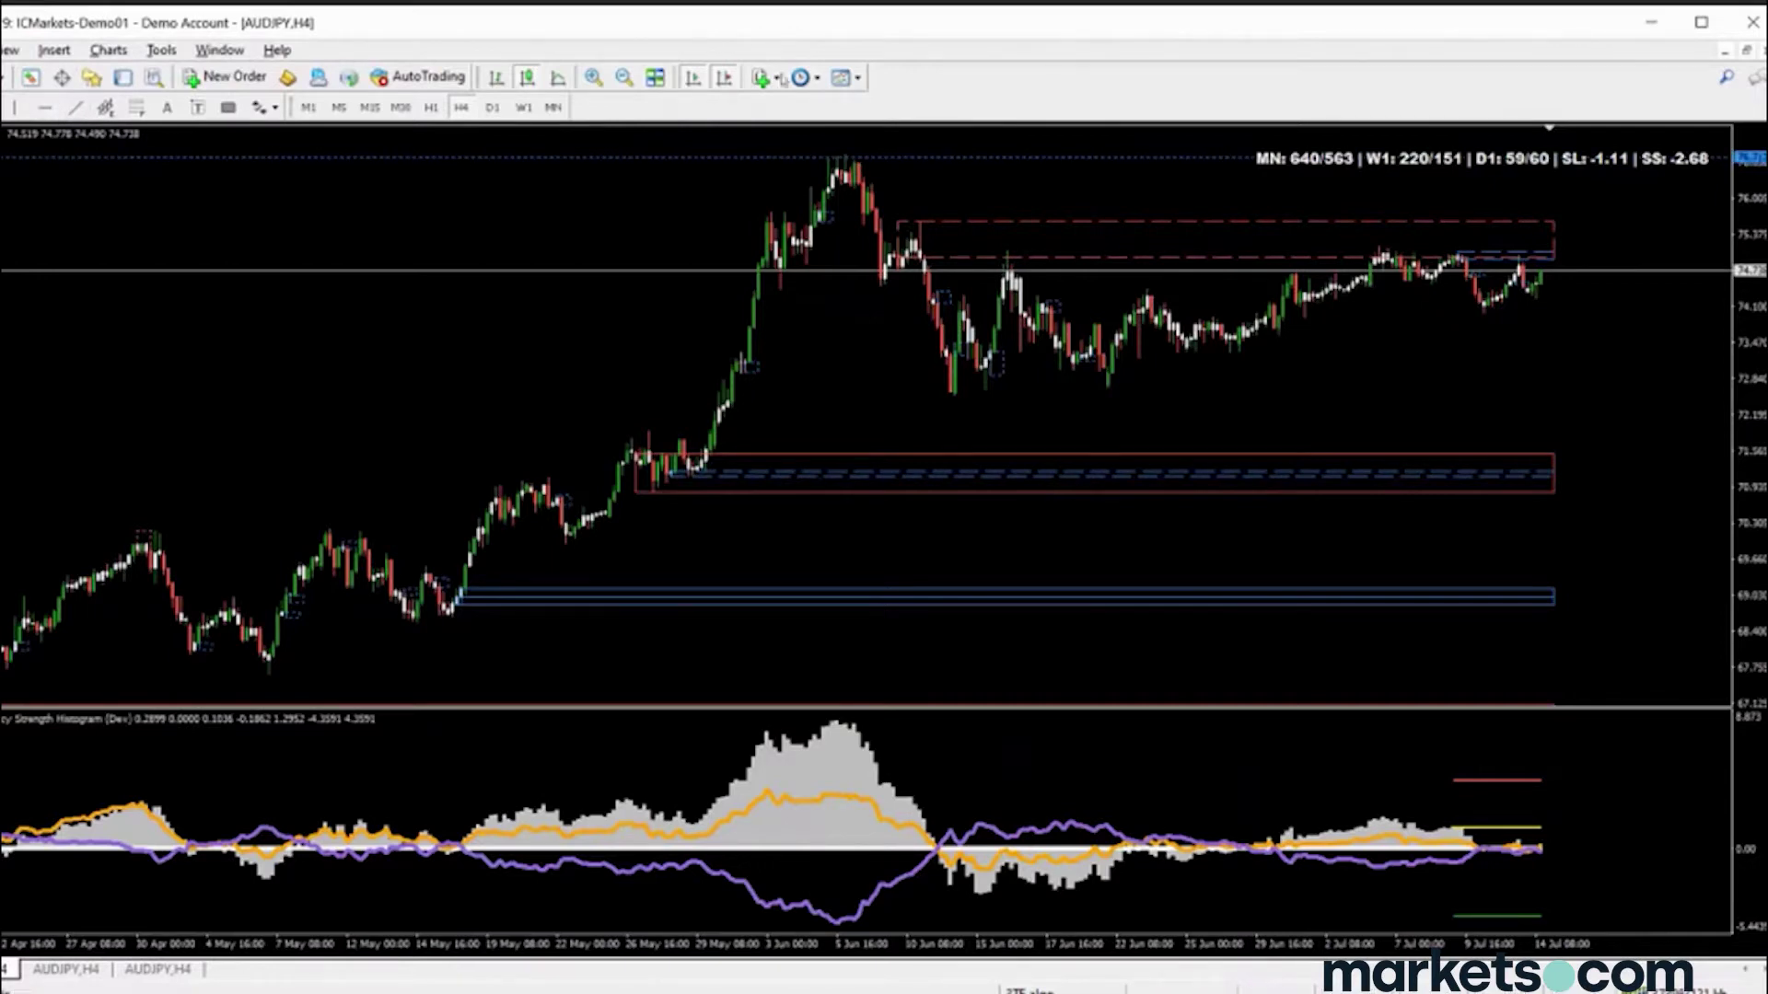
left_click(962, 397)
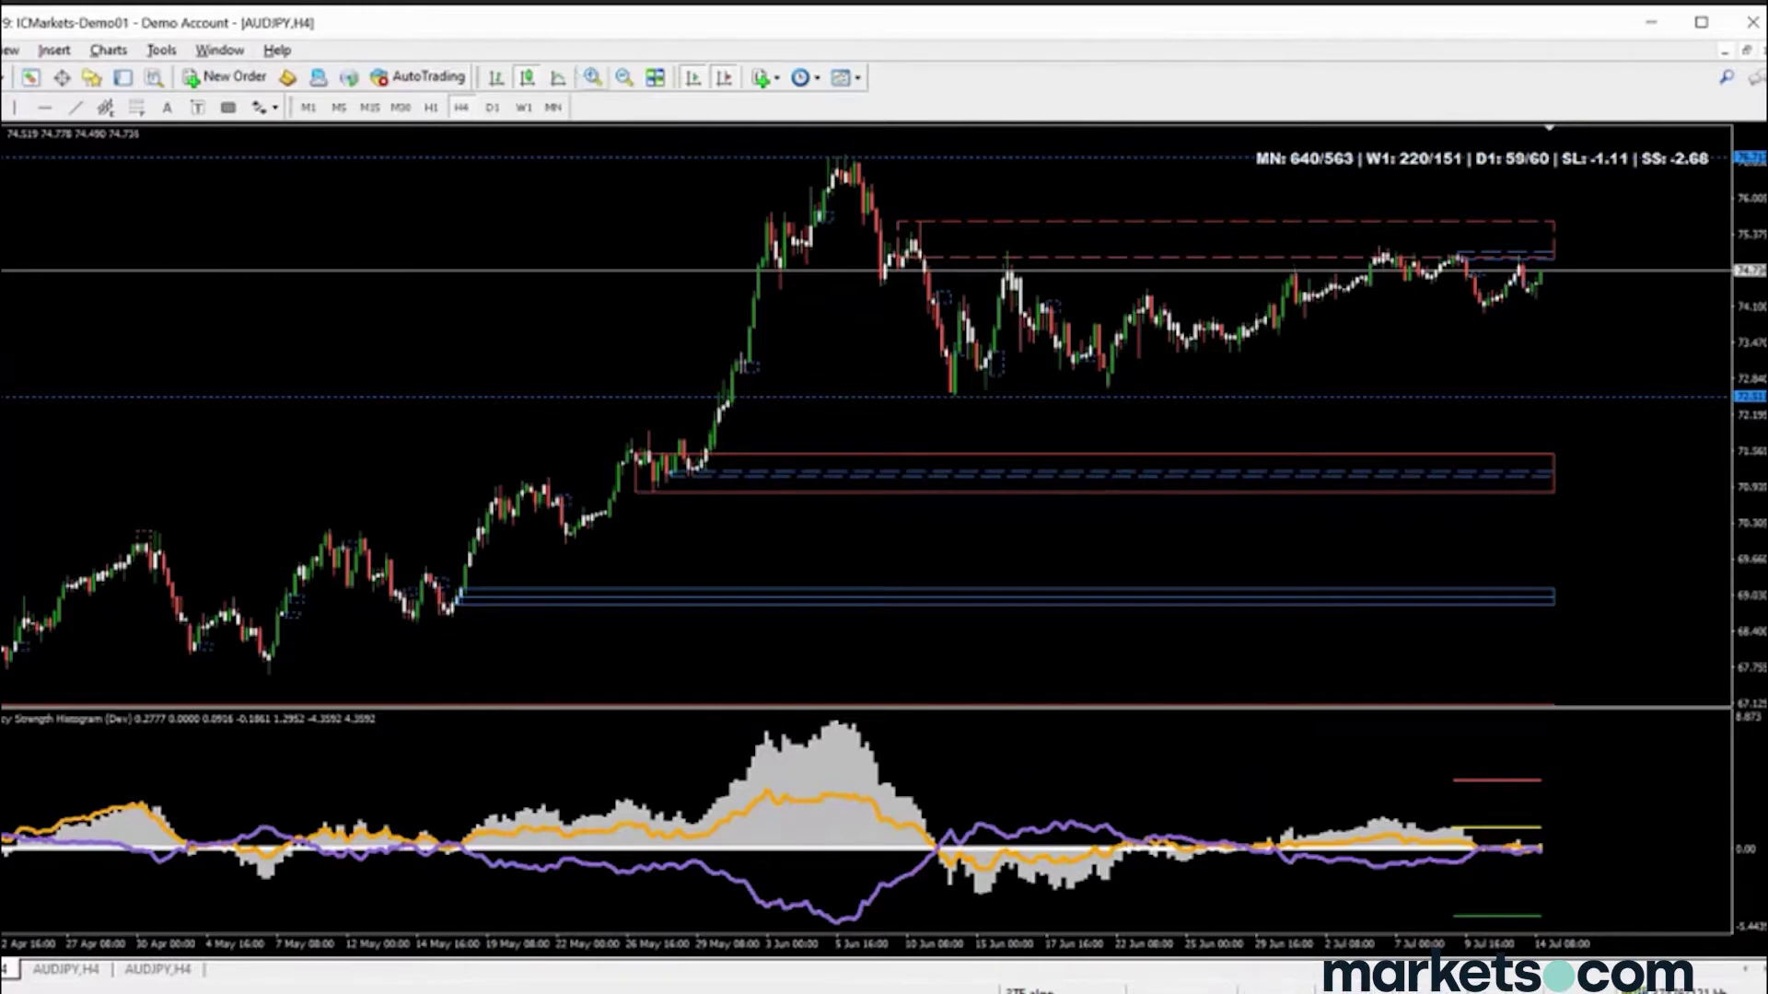
Draw a blue supply zone from about 75.082 to 75.413 at the 10 June swing high and refresh the chart to extend it
left_click(592, 77)
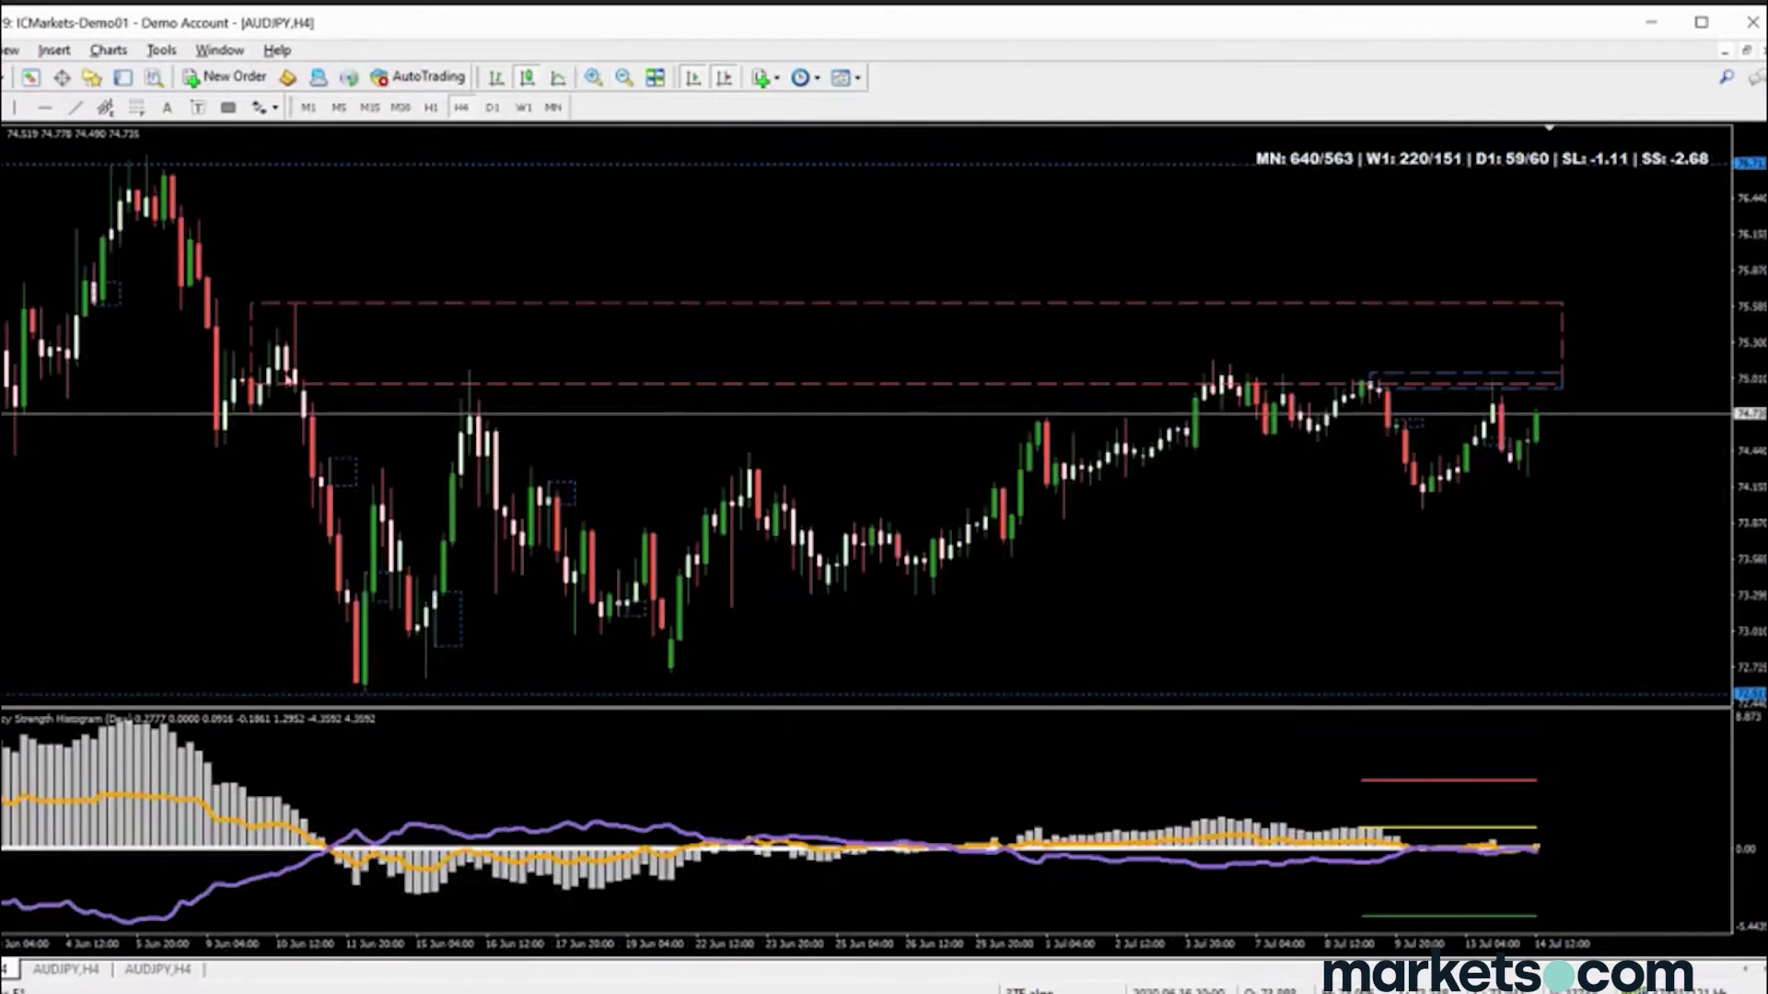
left_click_drag(276, 327, 374, 374)
right_click(451, 203)
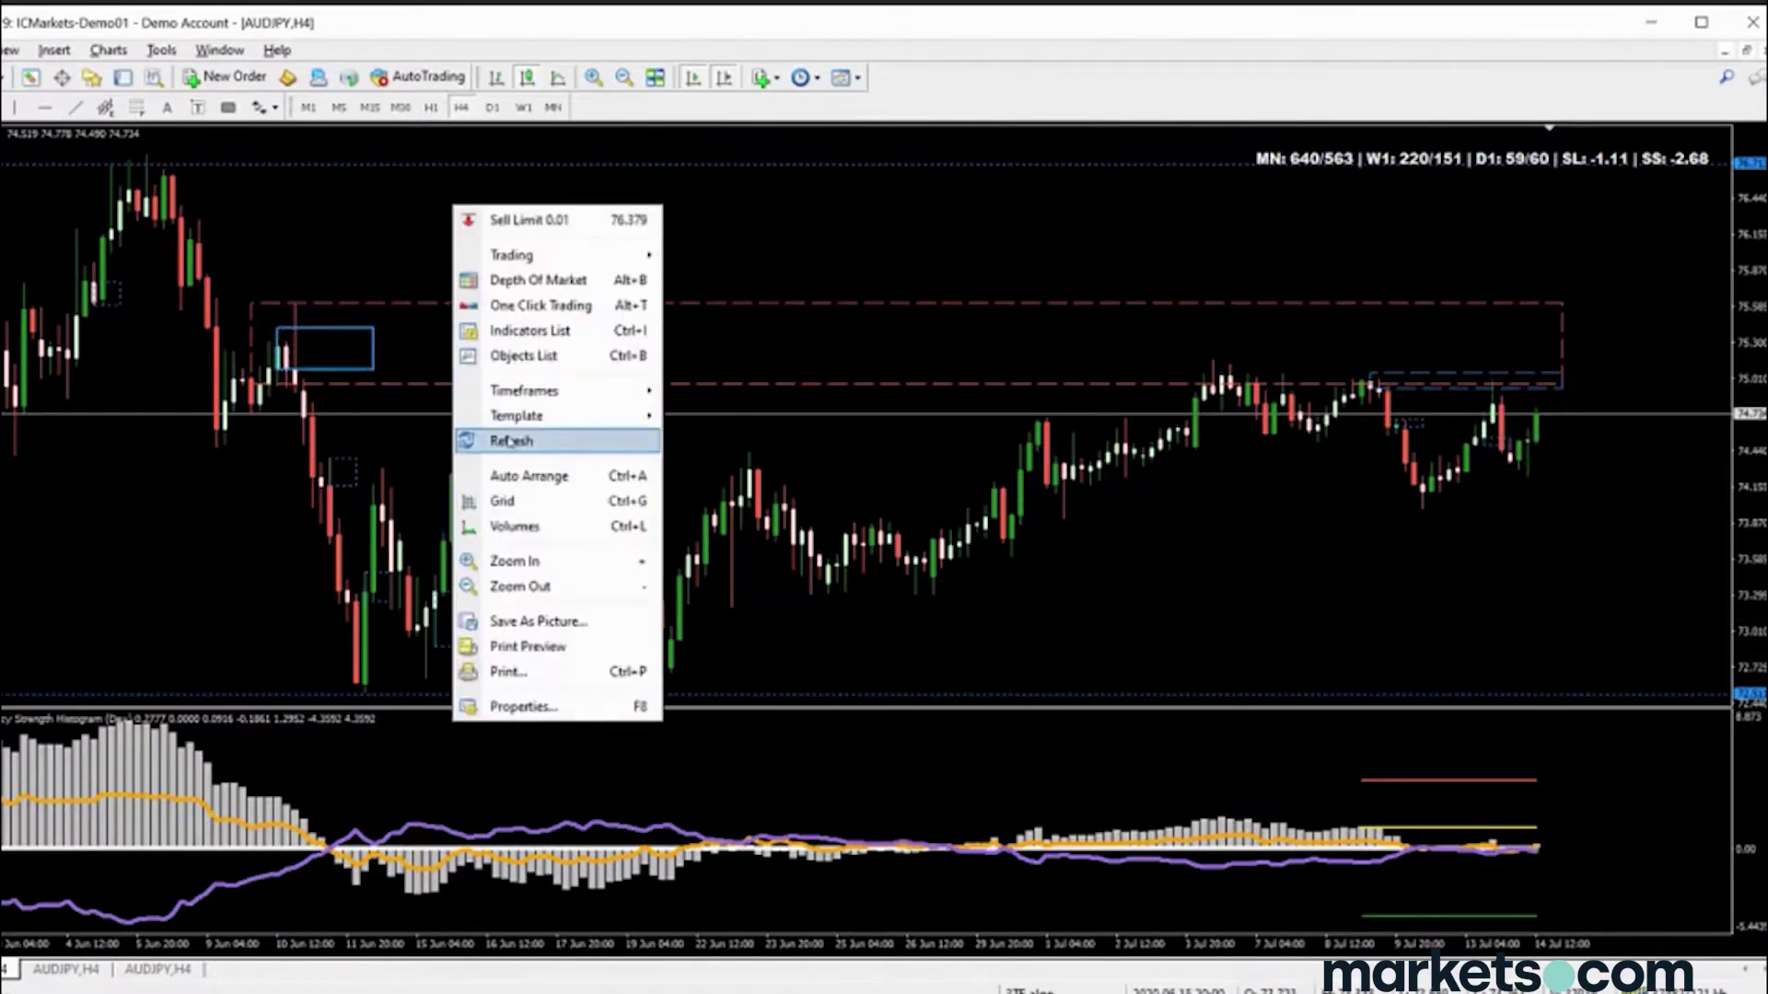
left_click(494, 441)
key("minus")
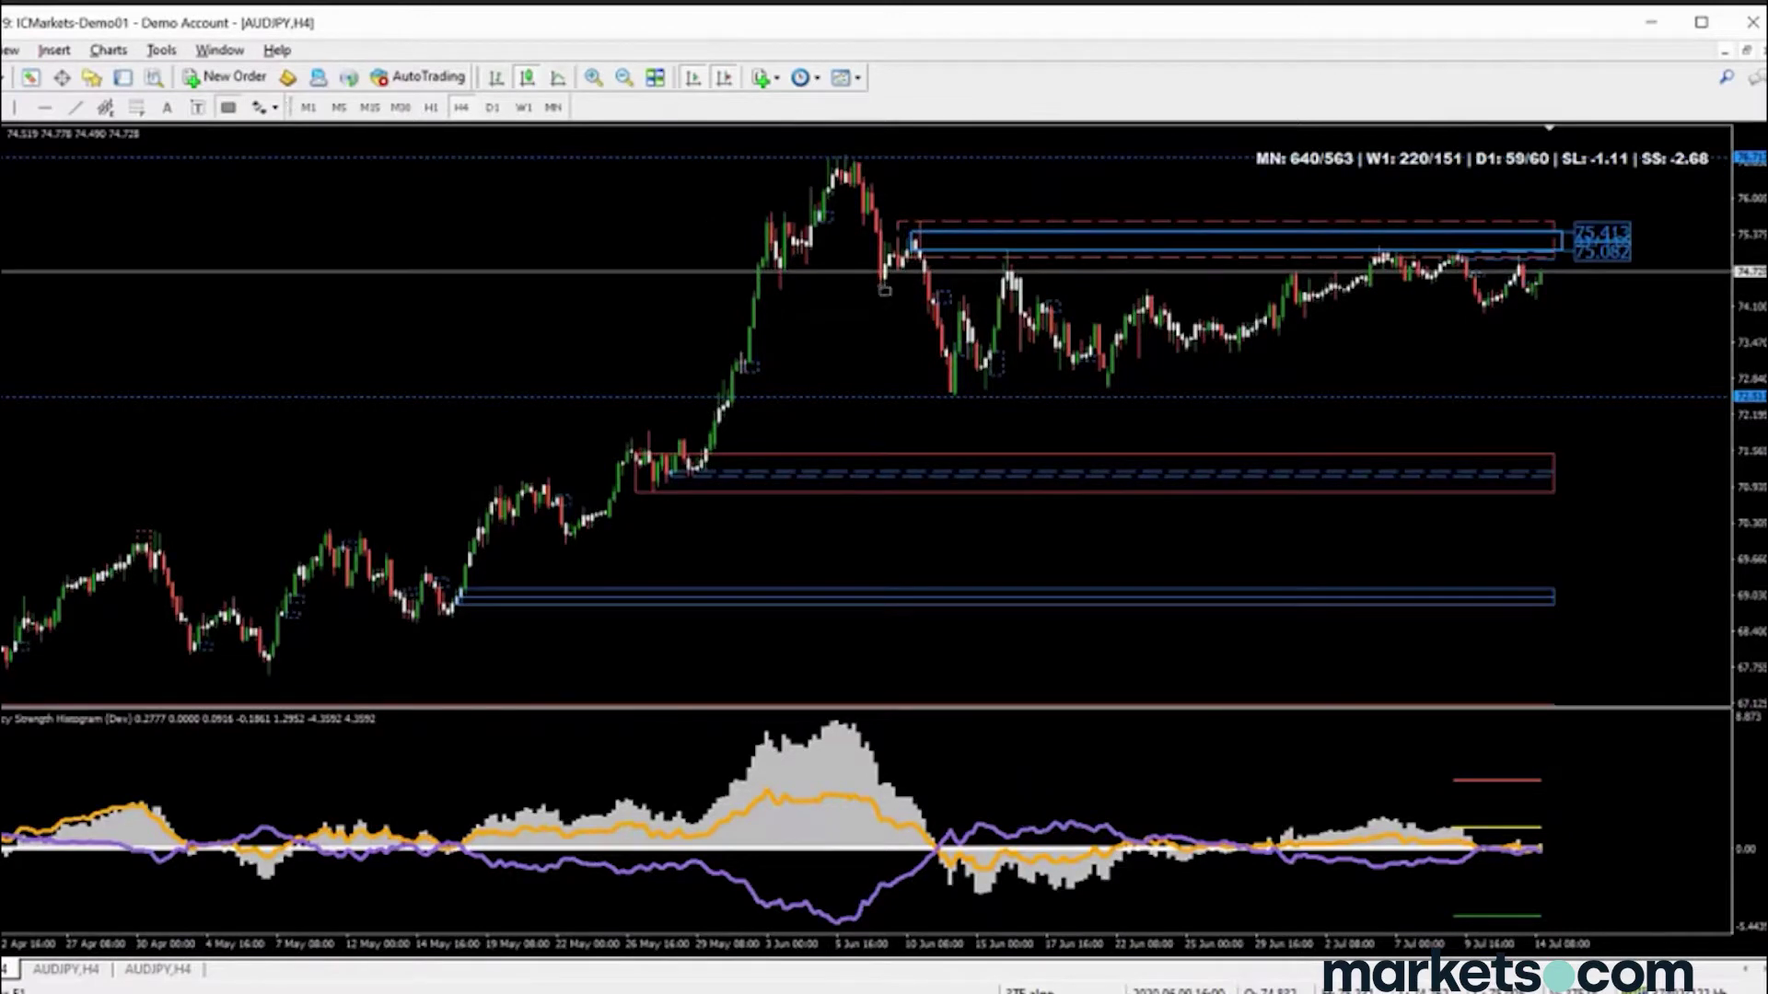
Try a second zone from about 74.218 to 74.468 starting at the early-June rally, and remove it
left_click_drag(880, 287, 757, 299)
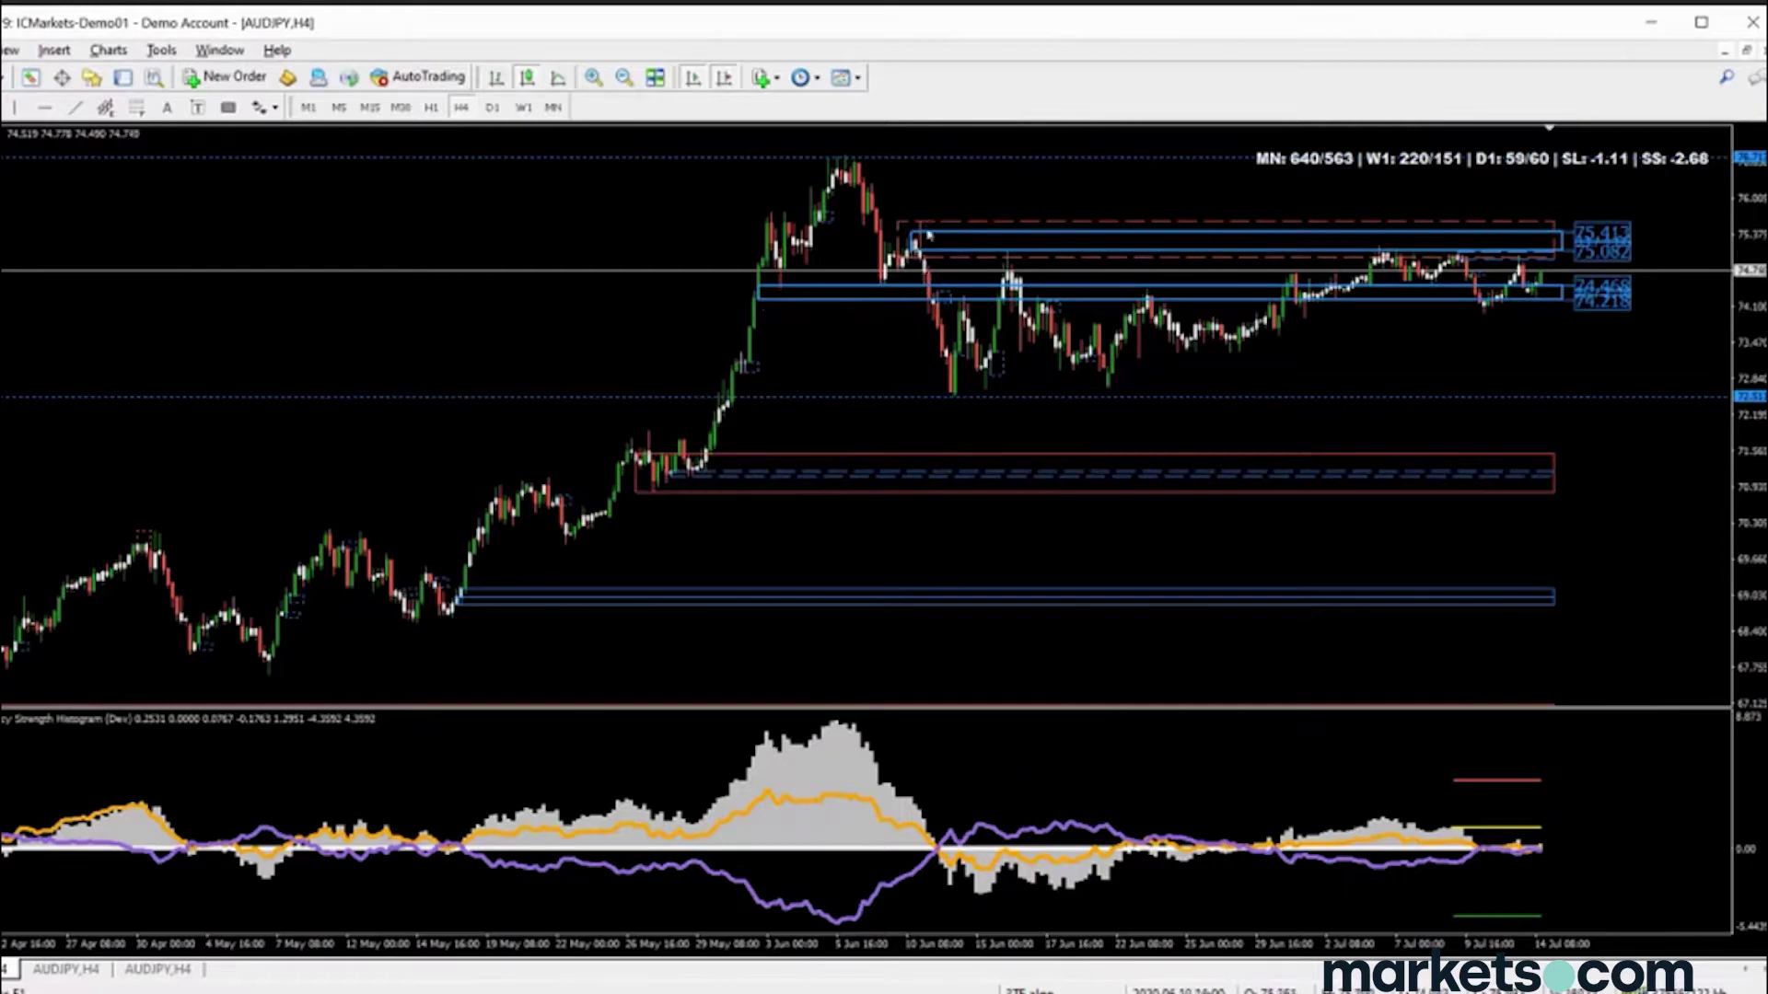
double_click(760, 304)
key("Delete")
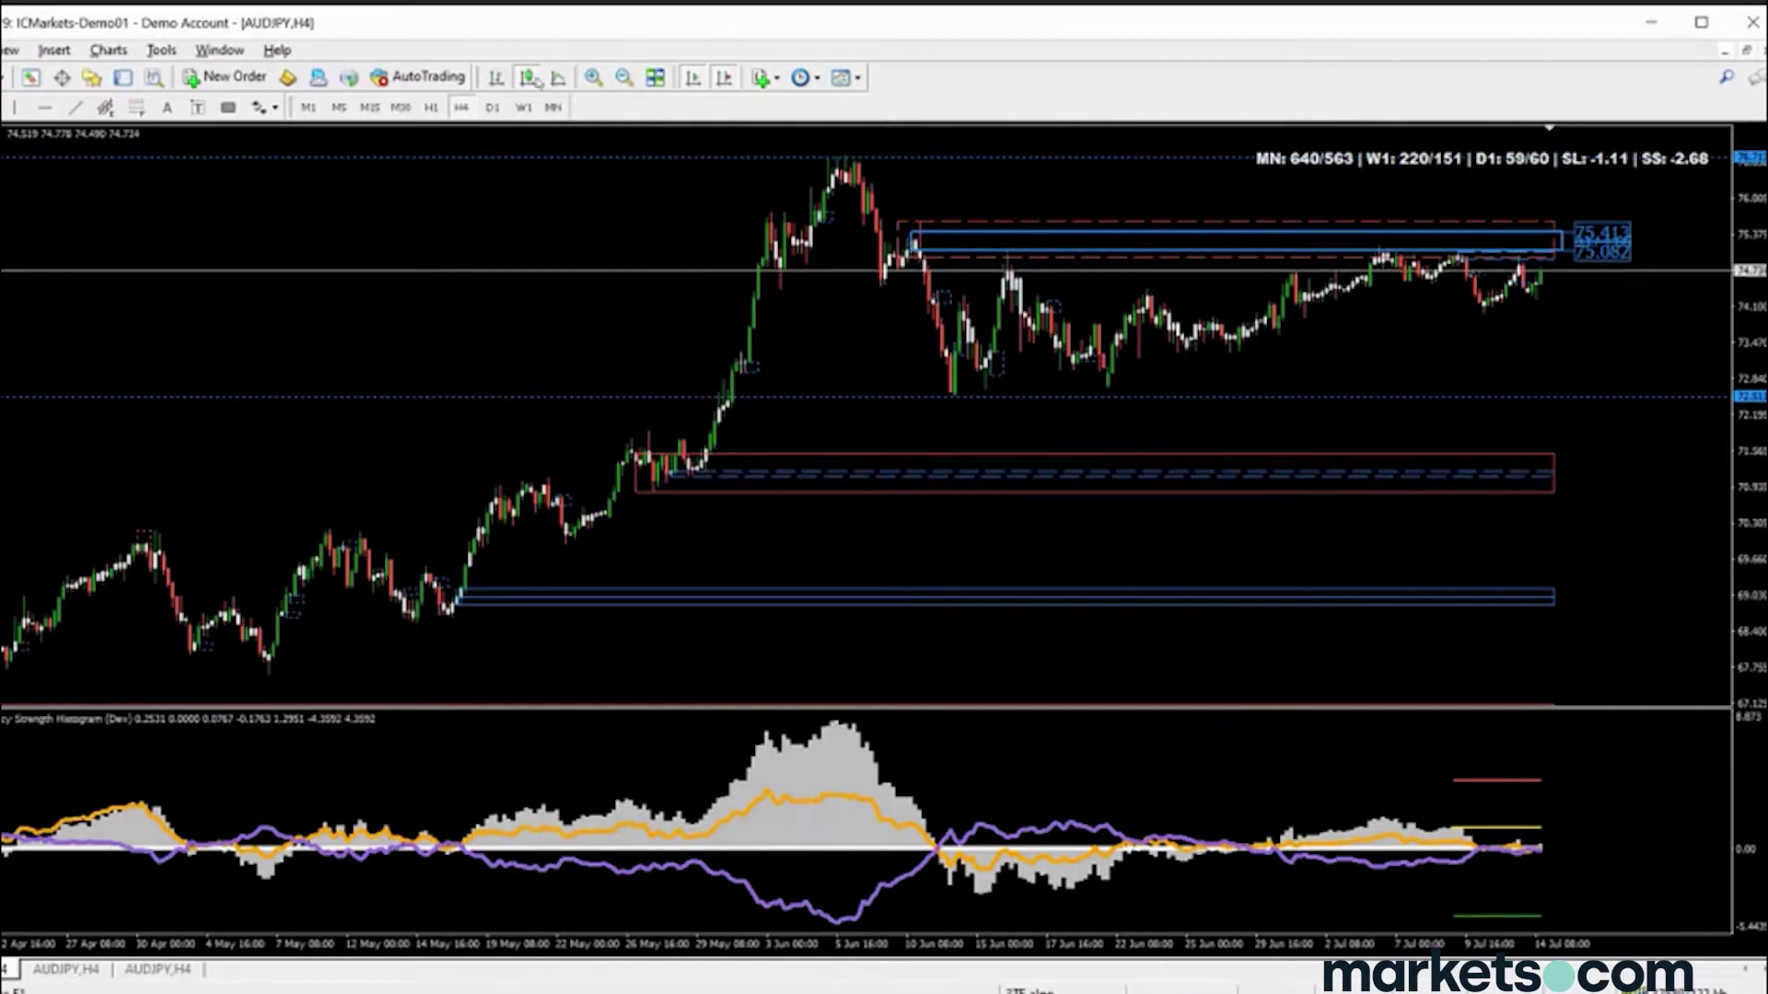
Delete the blue zone at the 10 June high and raise the middle horizontal line to about 75.16, near the early-July high
left_click(593, 76)
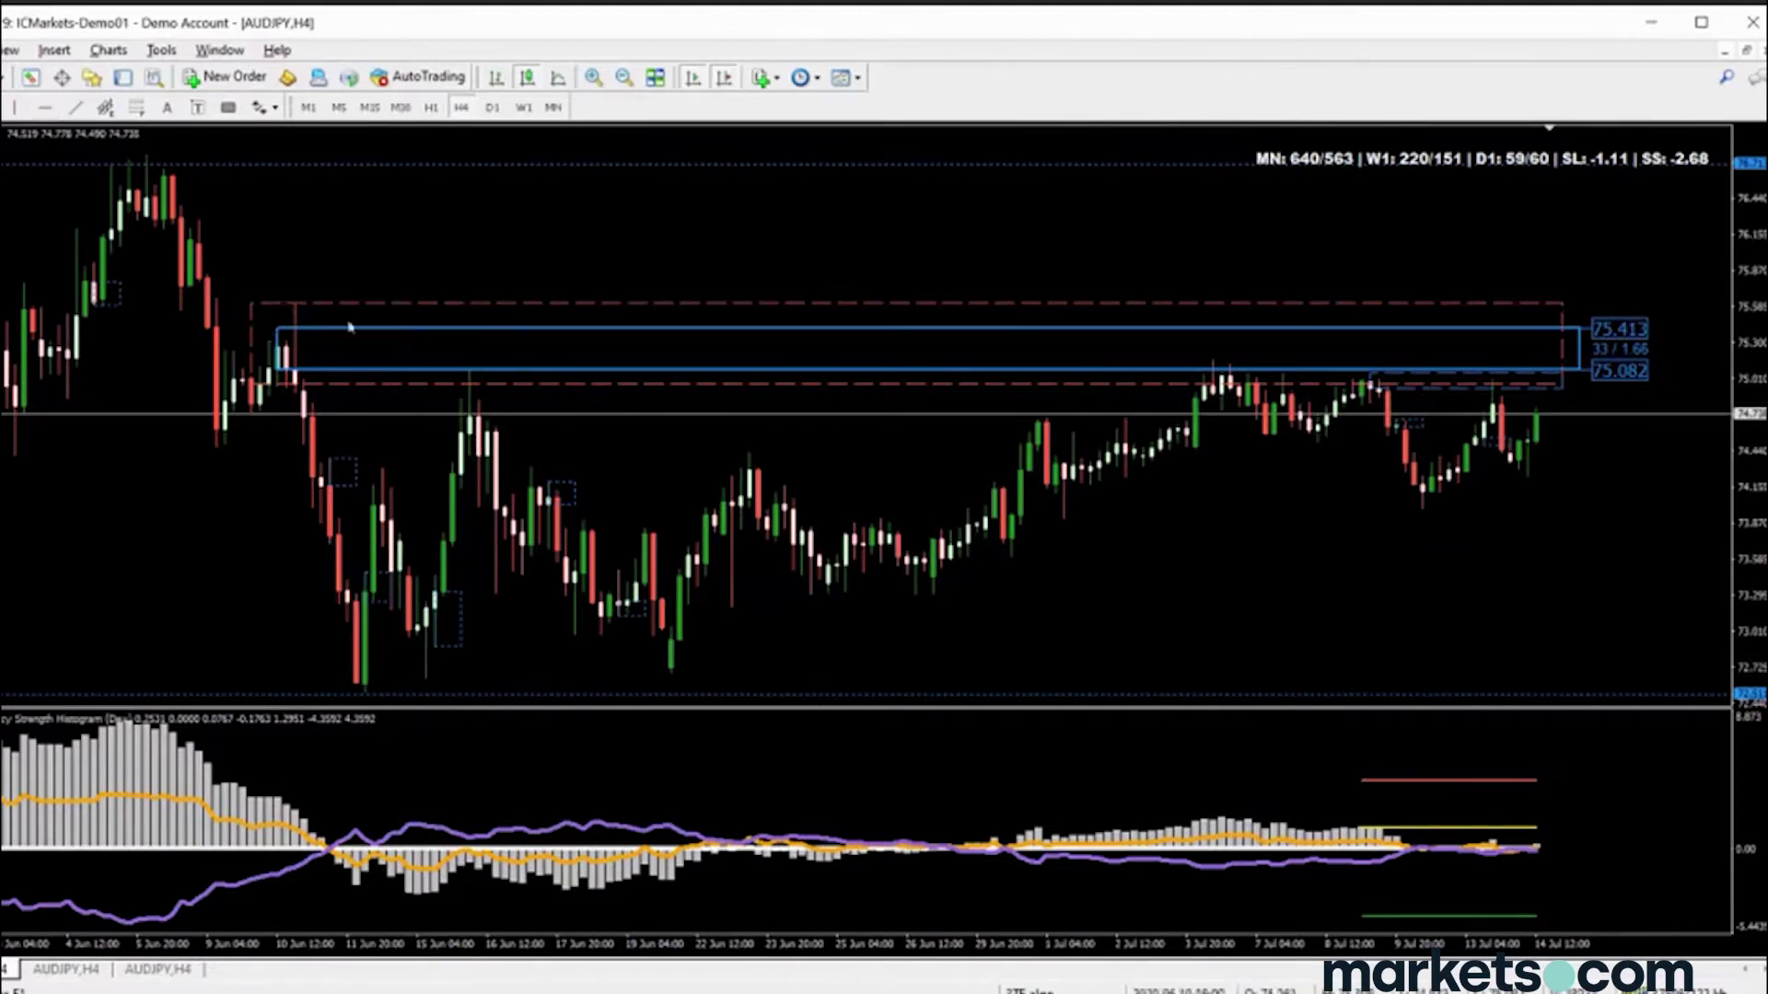
double_click(285, 329)
key("Delete")
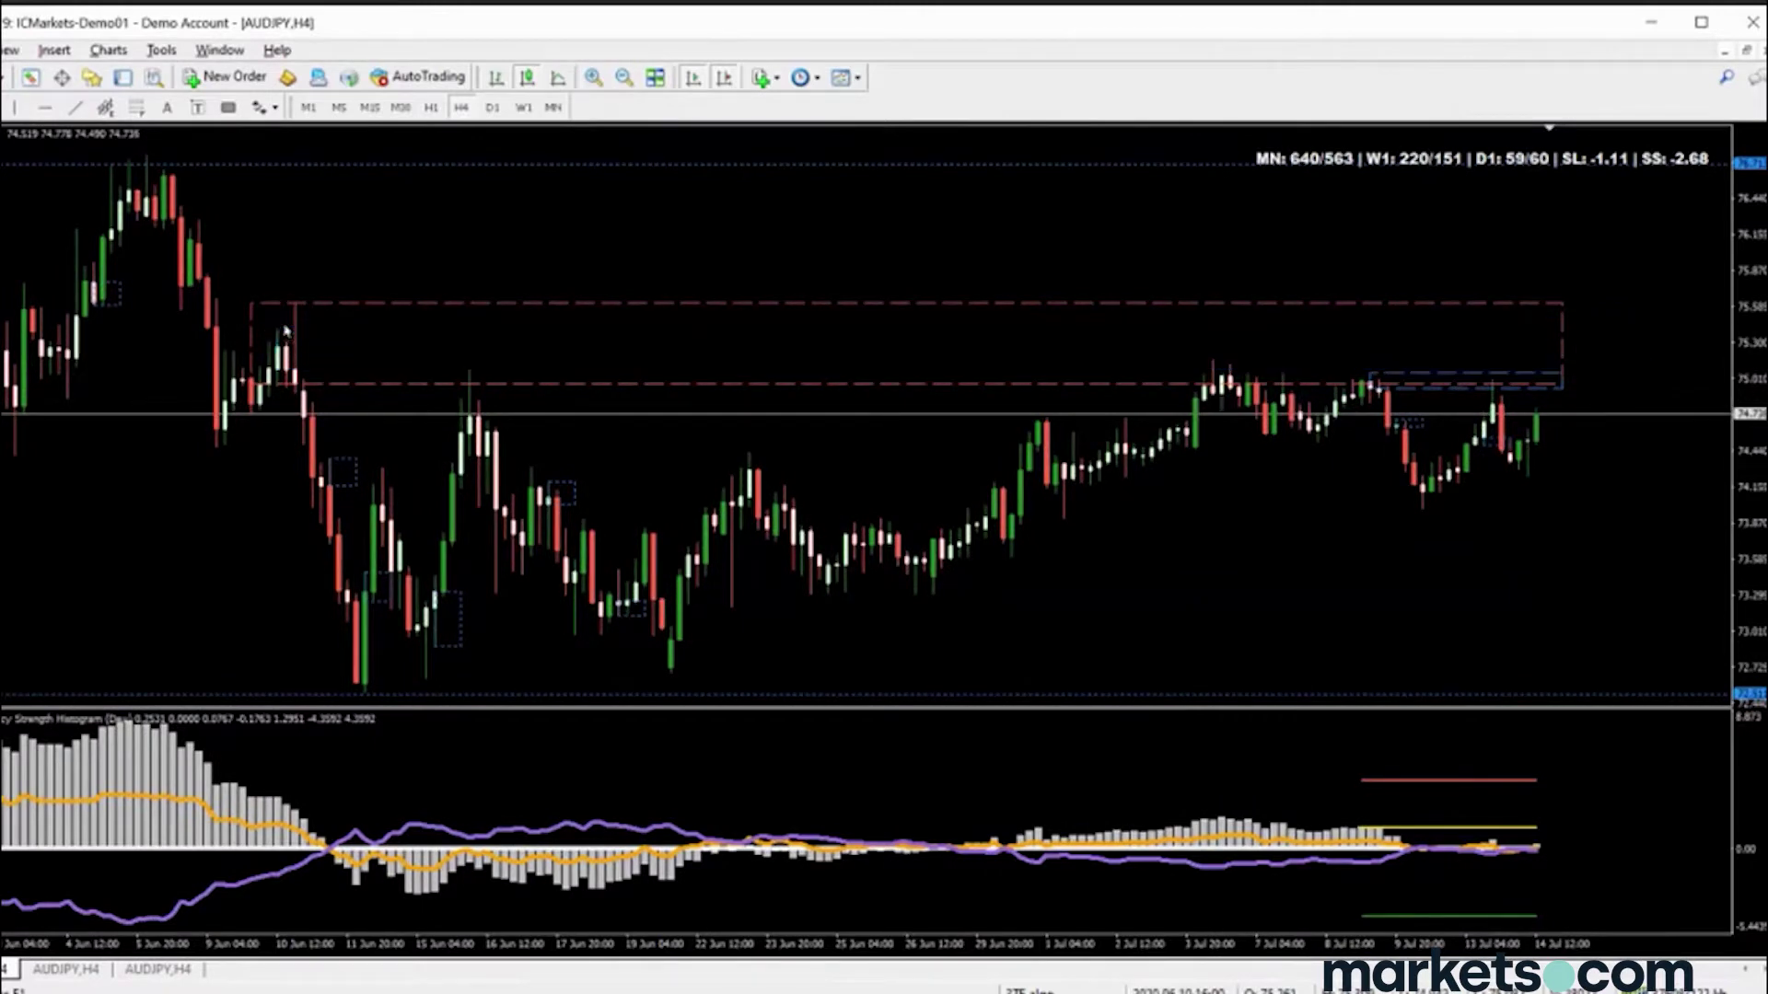
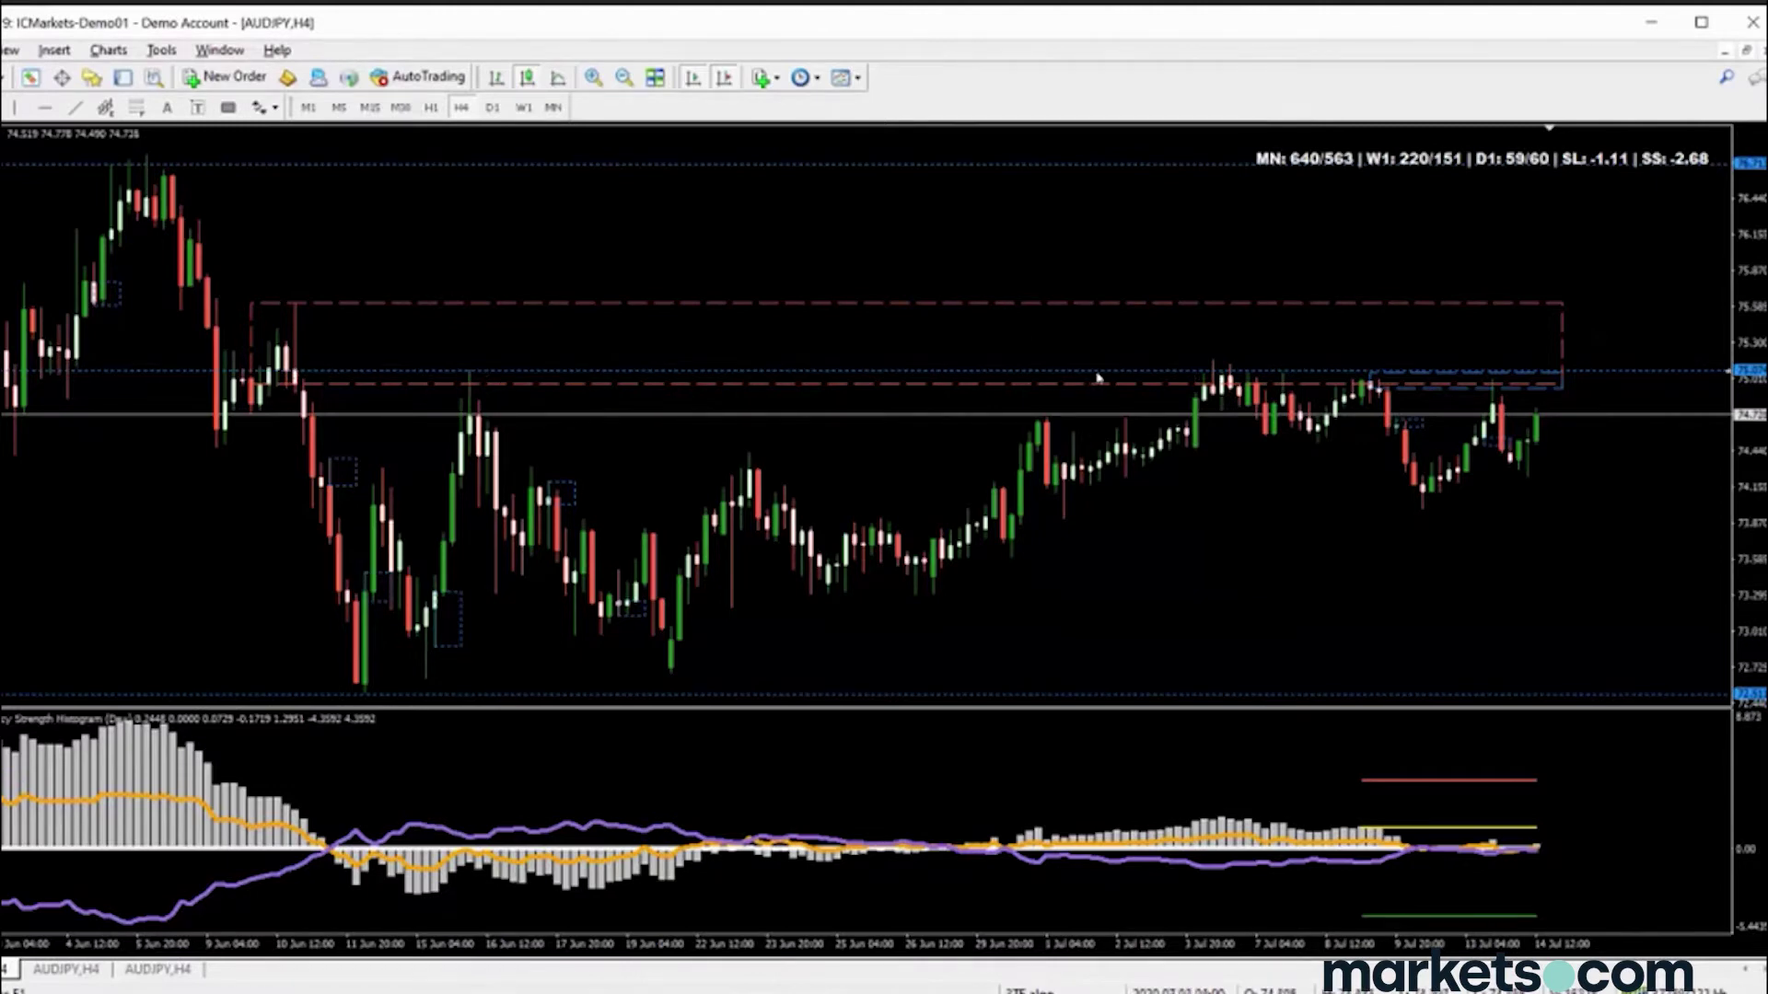
left_click_drag(1098, 378, 1094, 364)
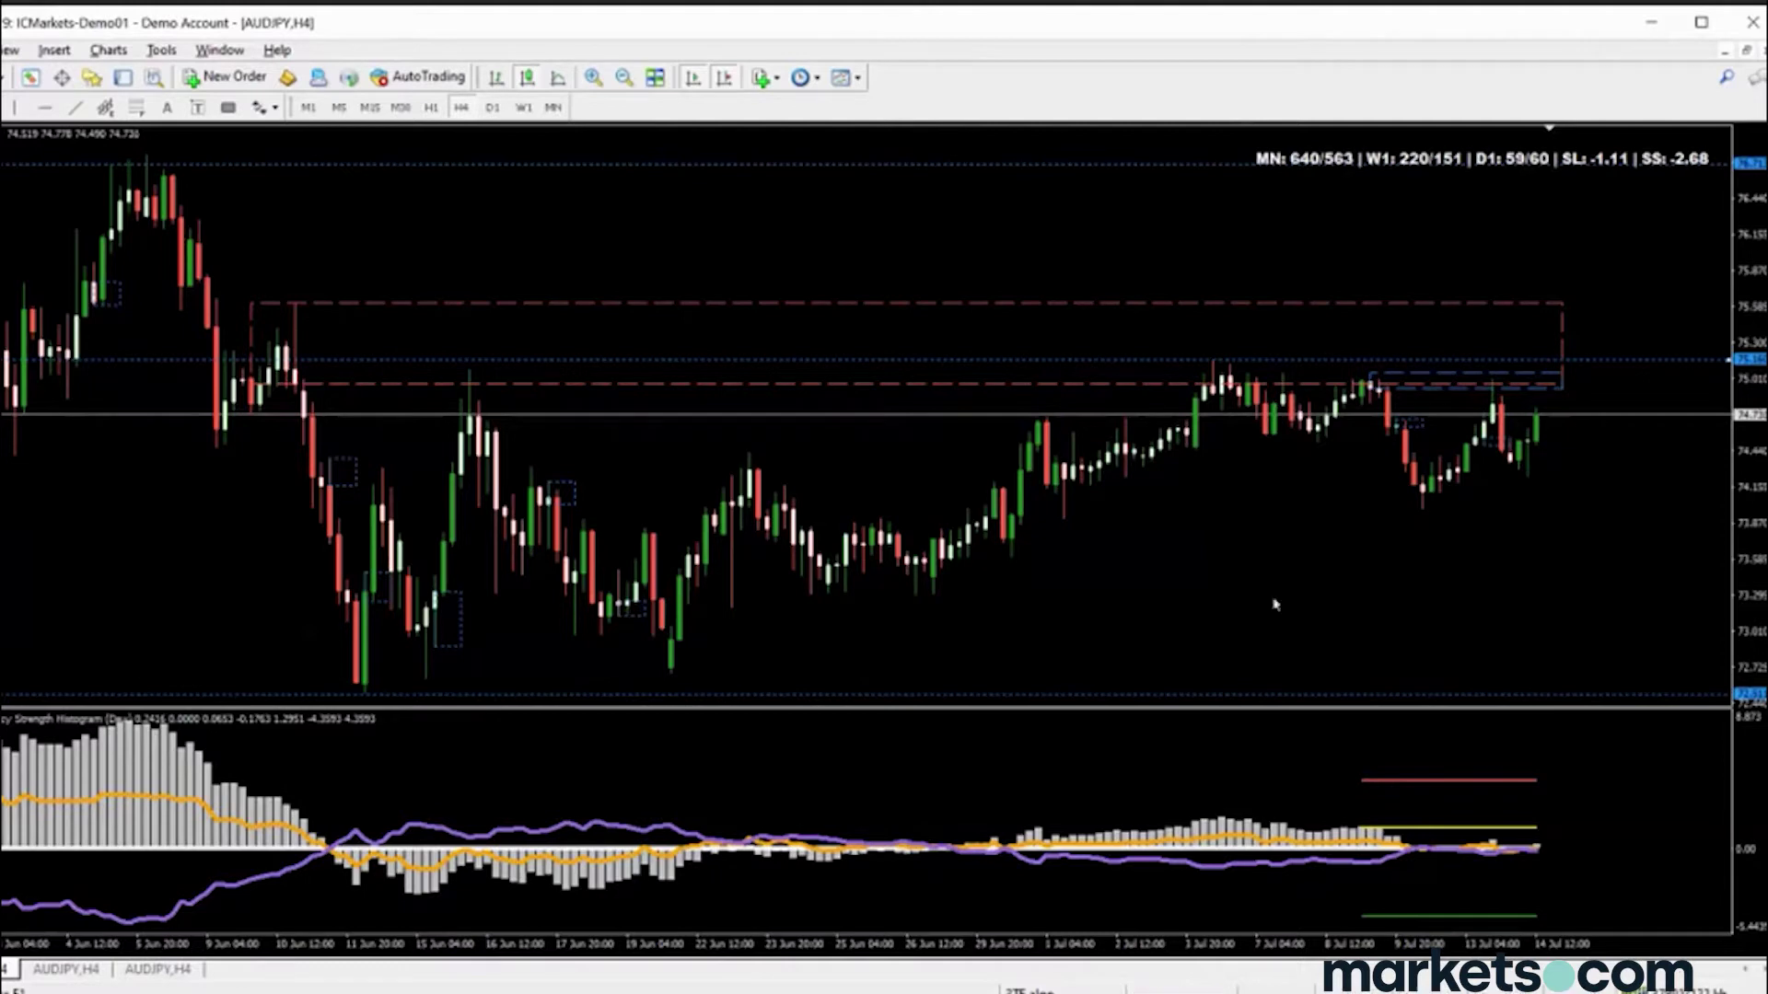
Check the AUDJPY currency strength chart, and switch the histogram chart to the H1 timeframe
left_click(135, 972)
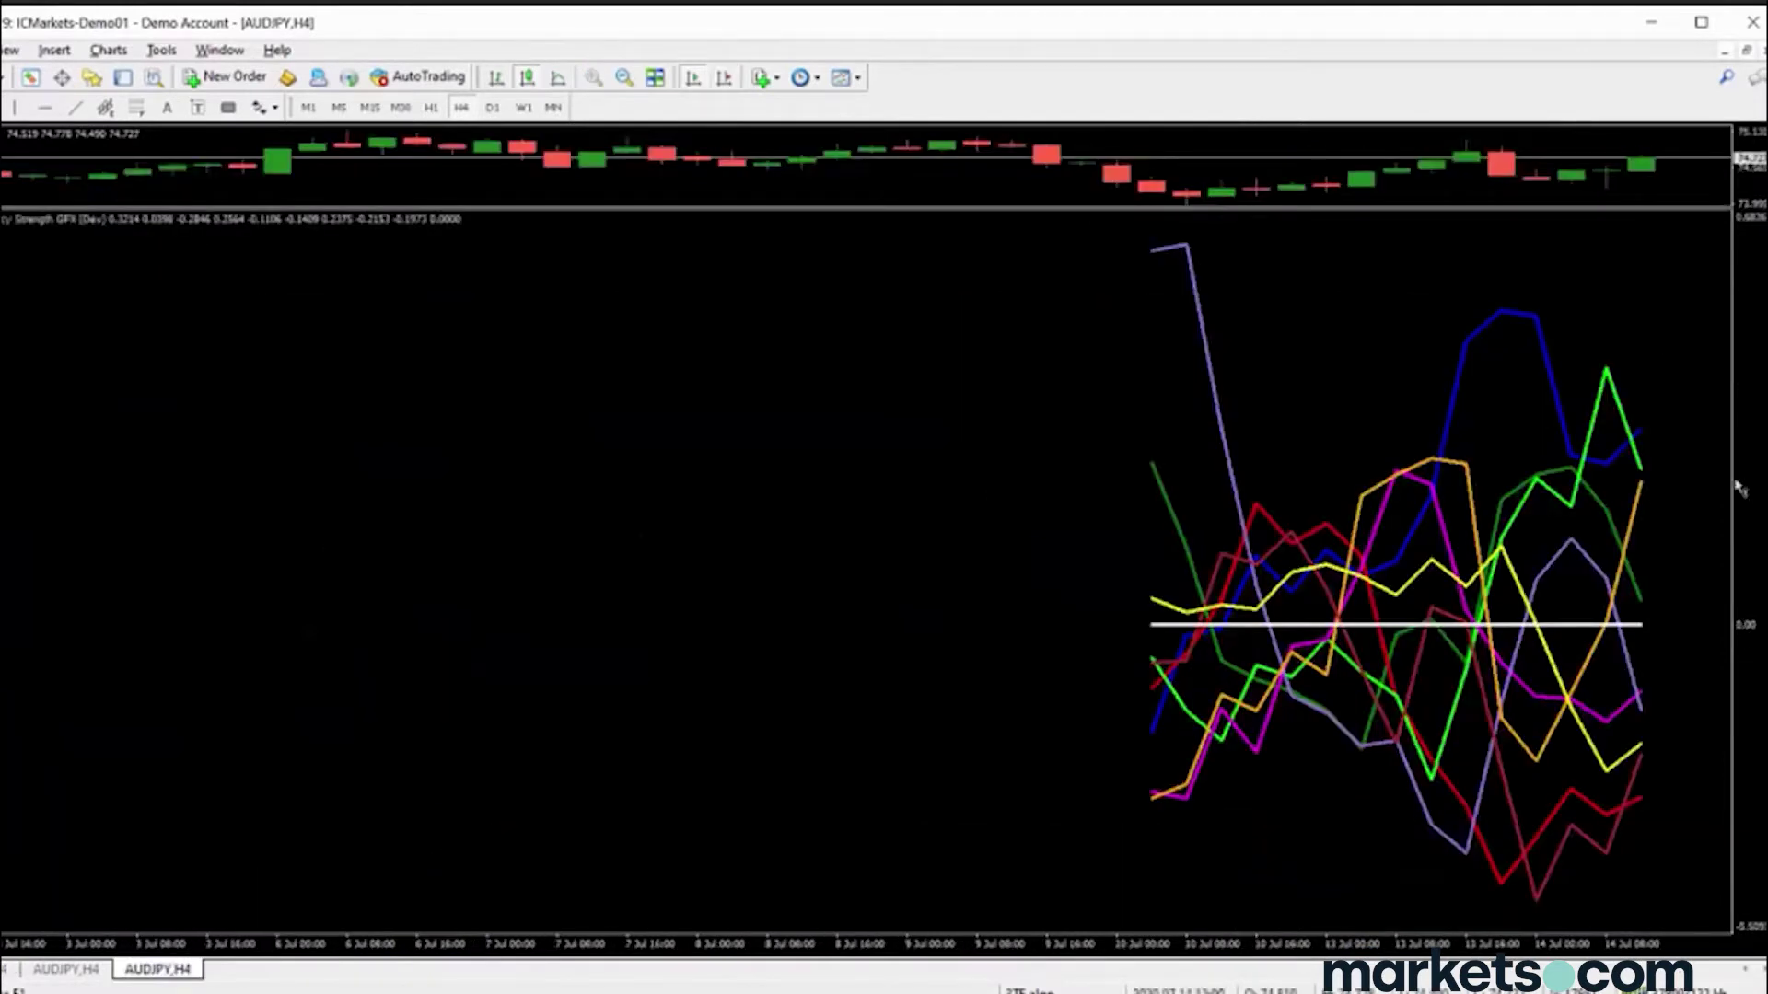
mouse_move(1631, 704)
key("ctrl+Tab")
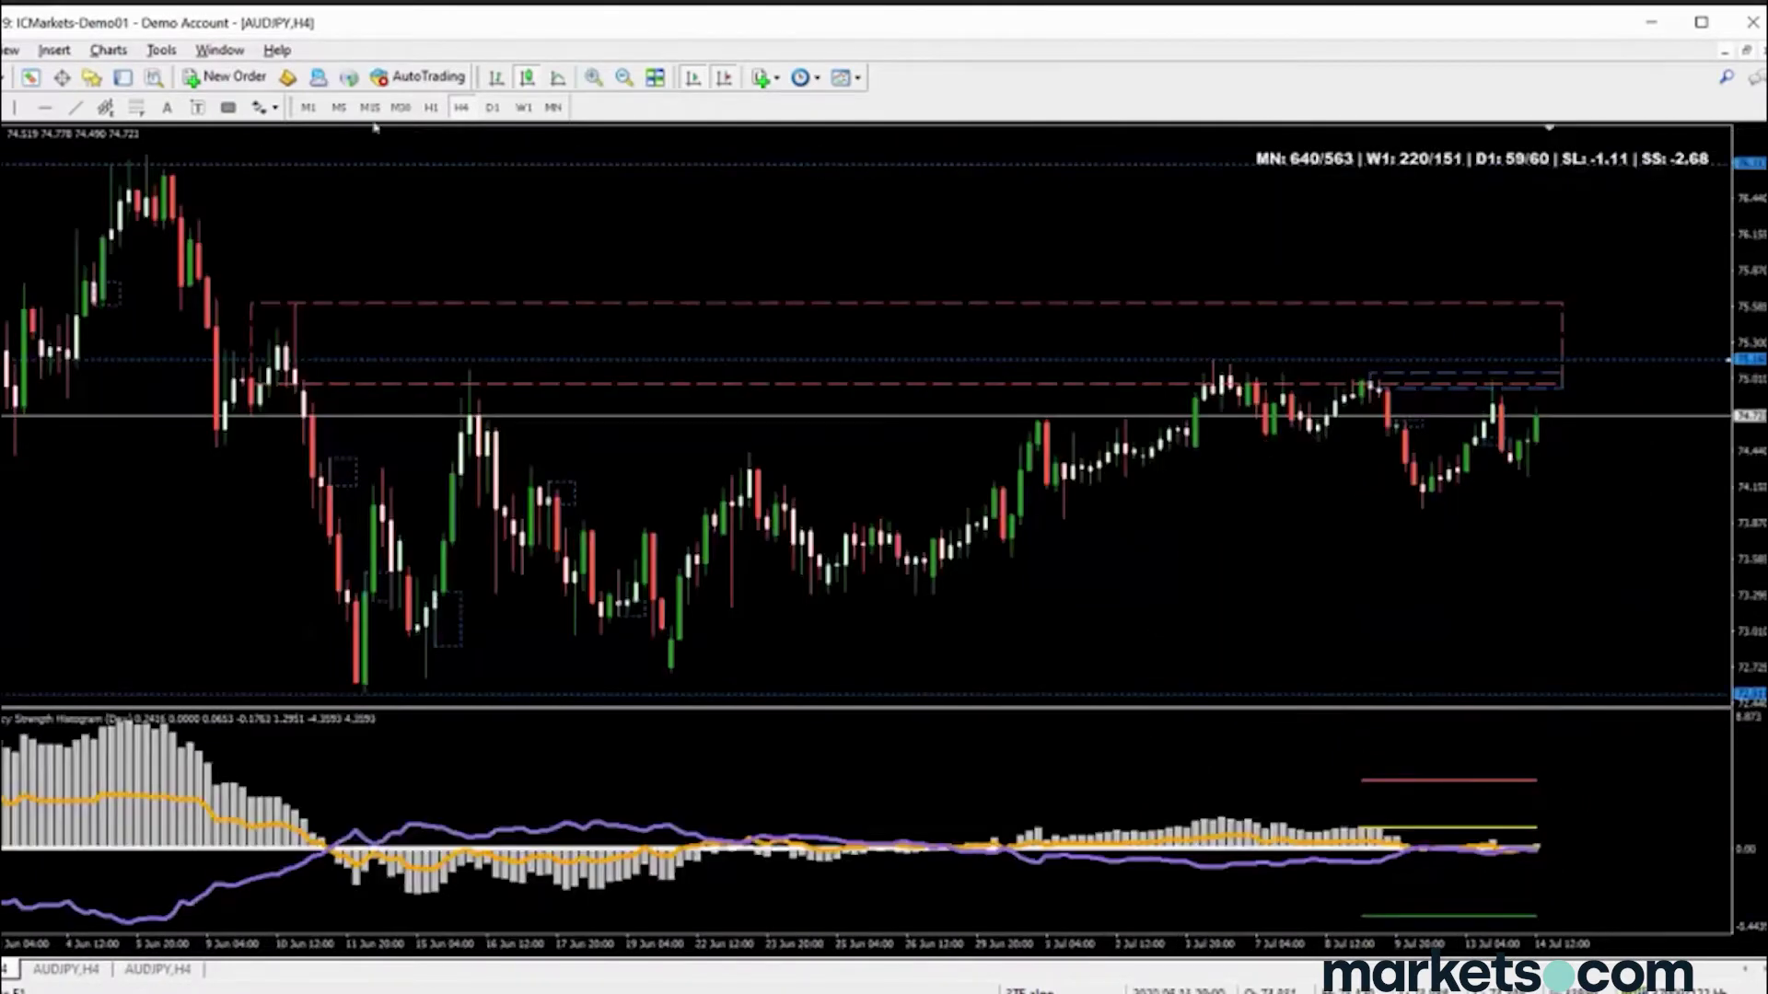
left_click(432, 108)
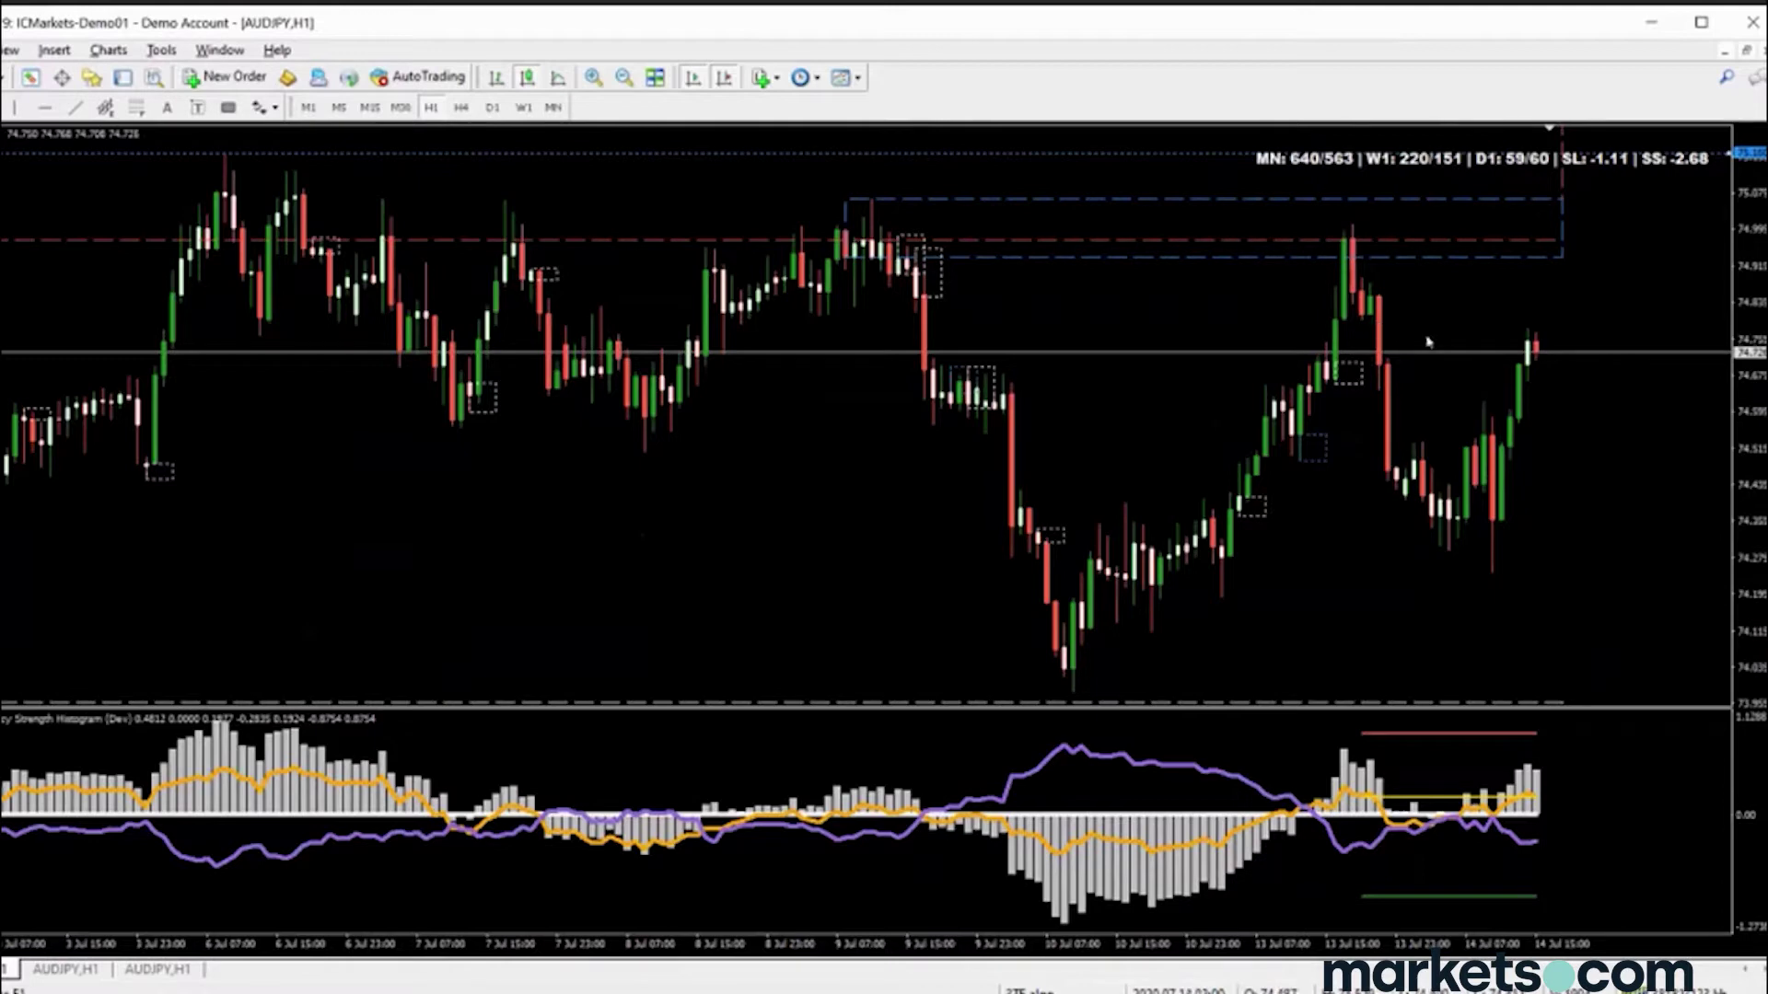
Compare the AUDJPY histogram chart on the H4 and H1 timeframes and switch it to M30
left_click(461, 107)
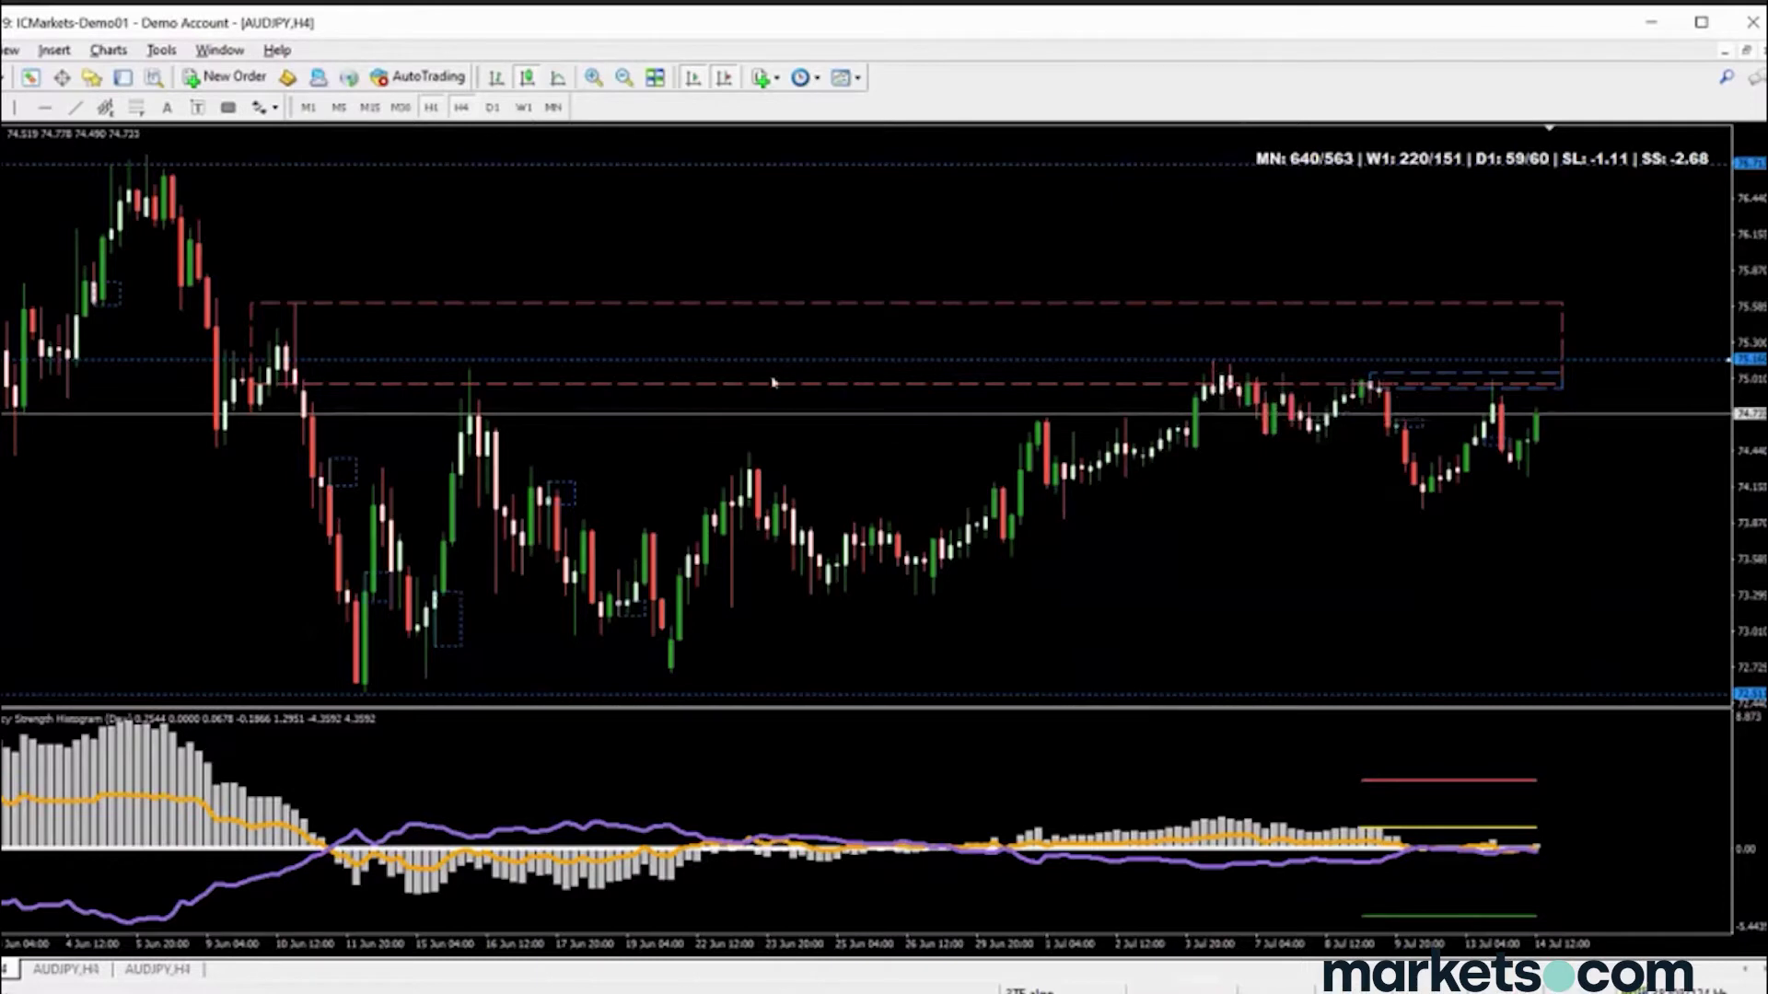
key("ctrl+2")
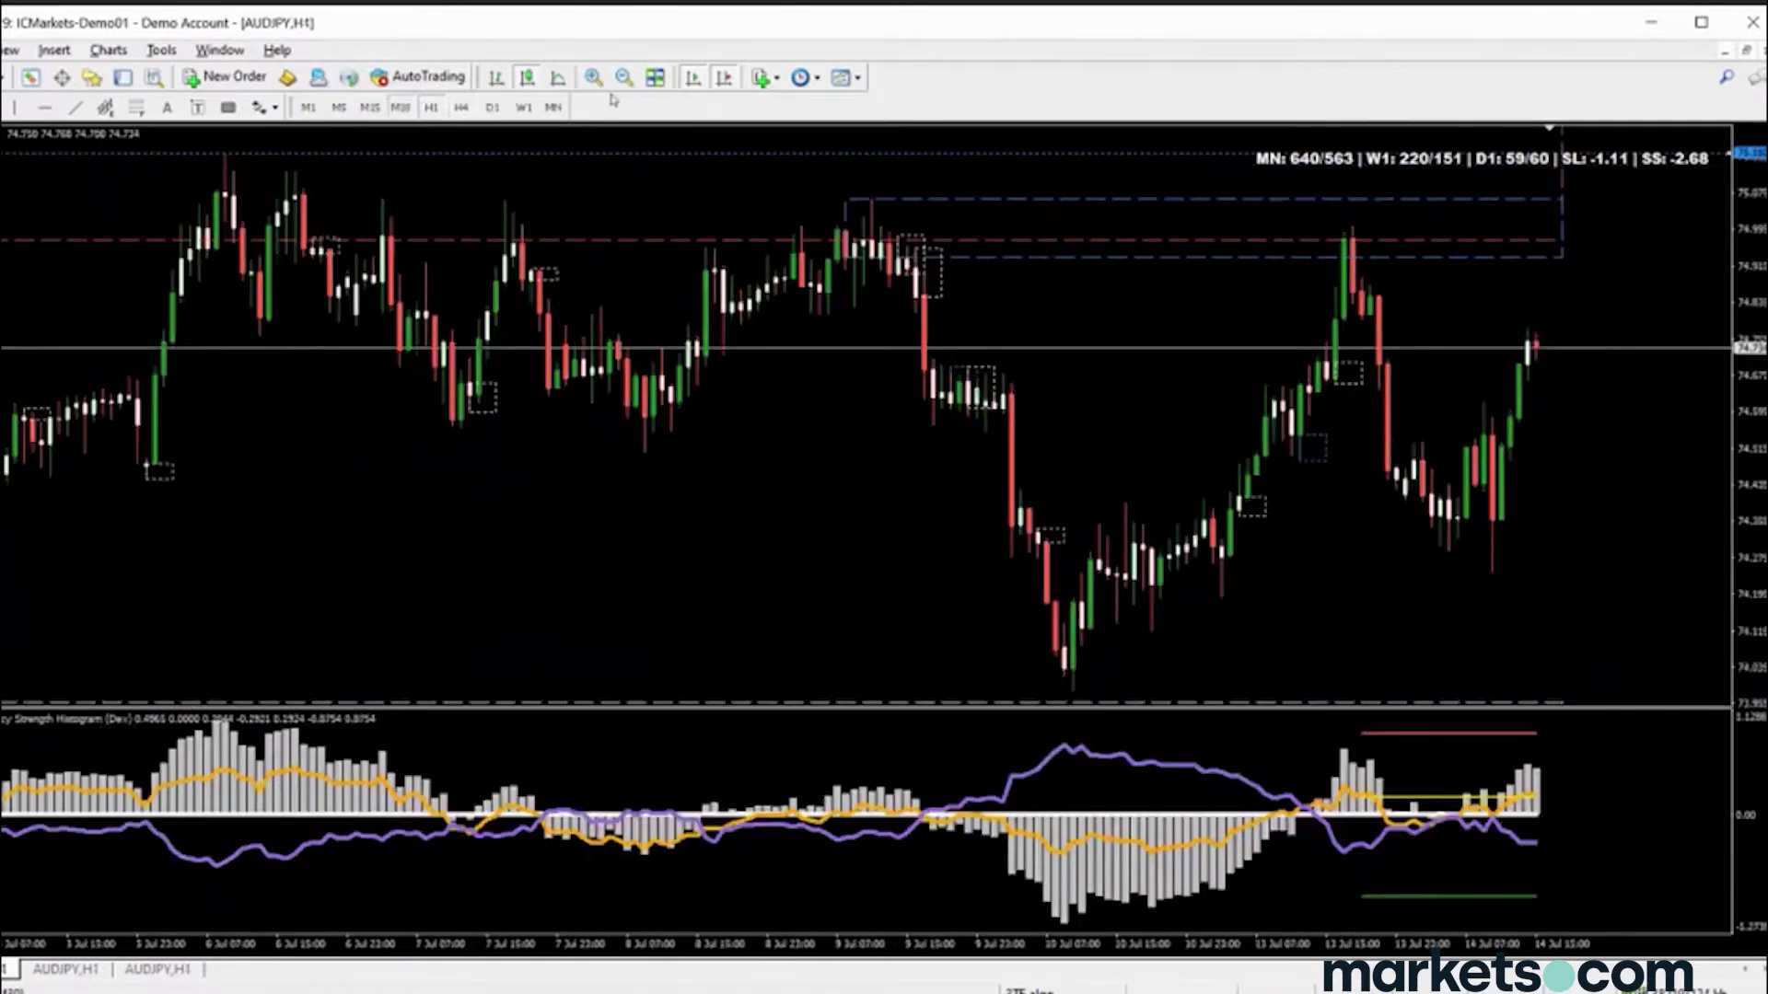
key("ctrl+1")
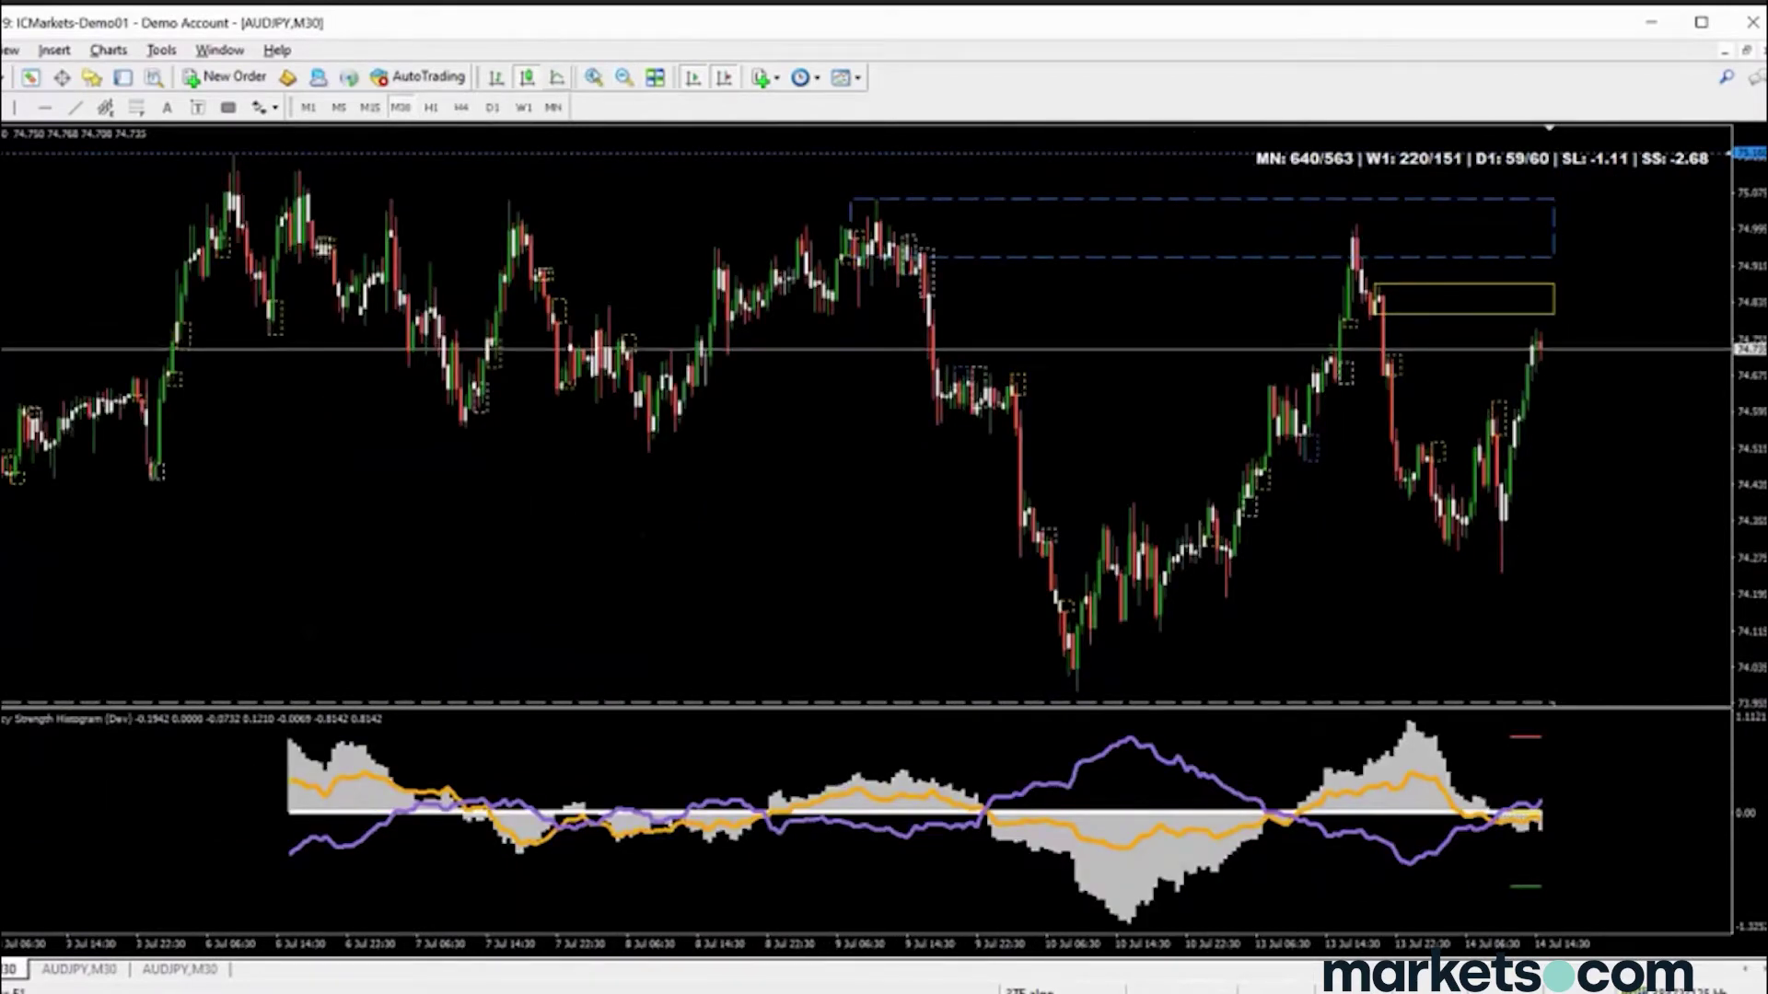
key("plus")
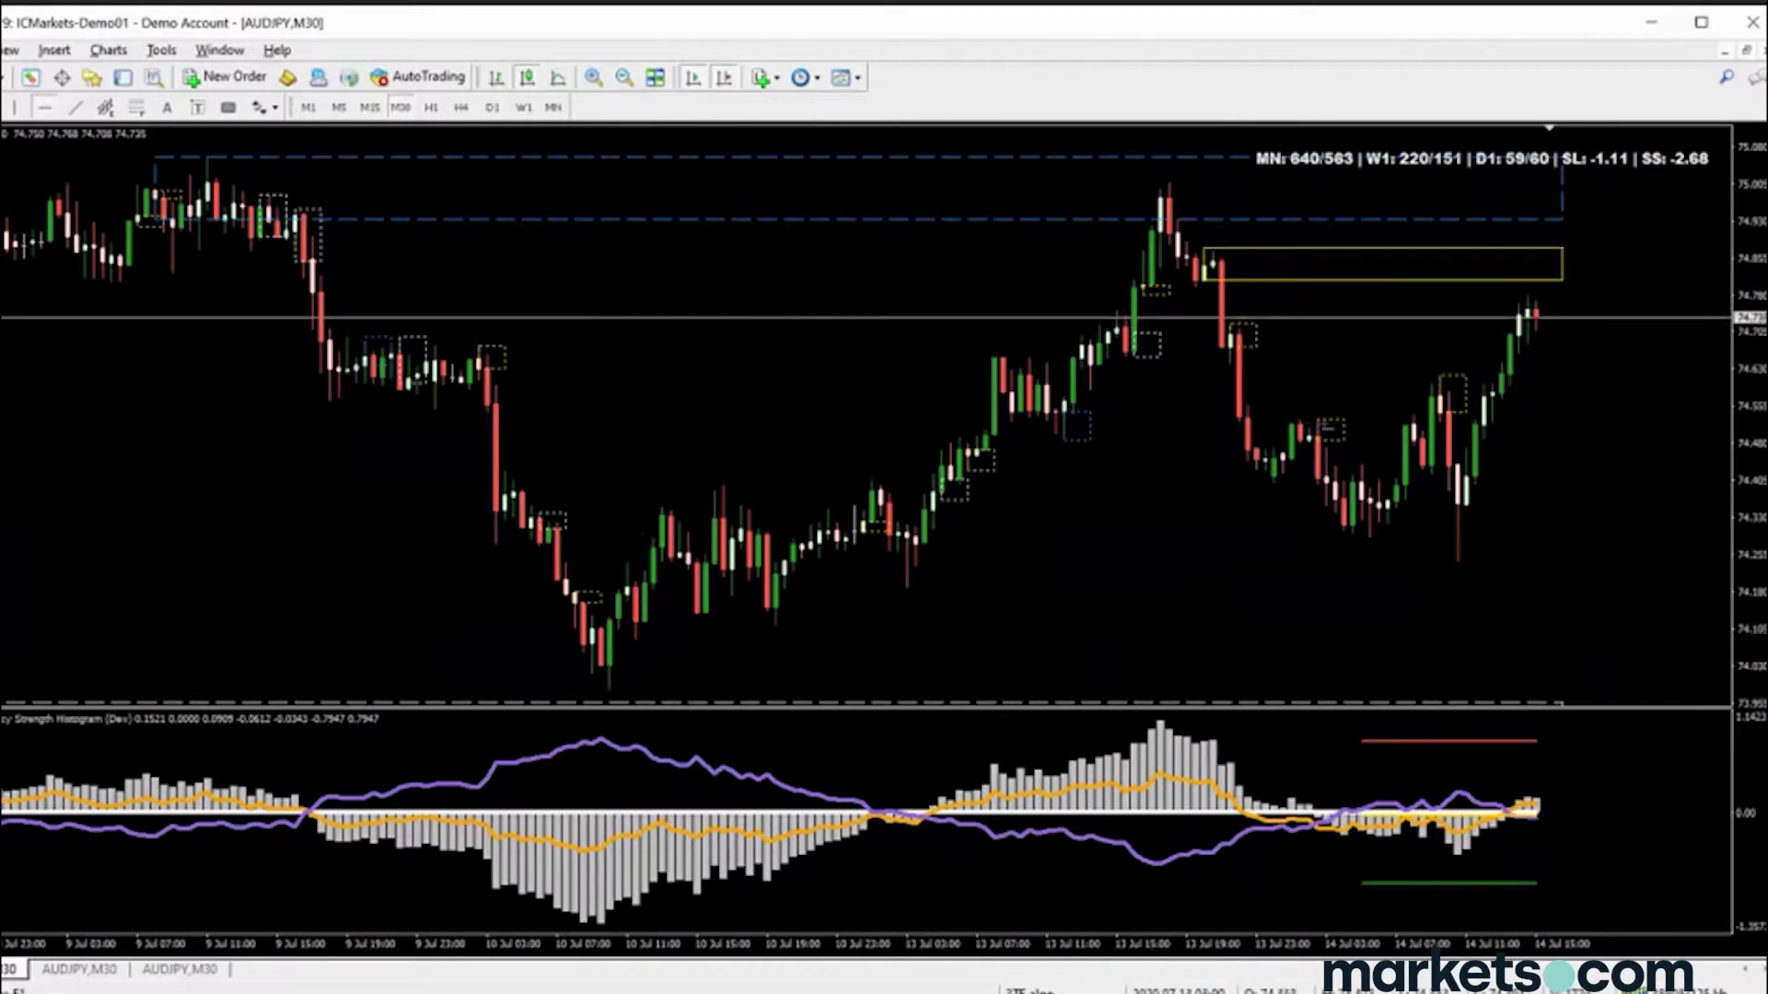
Place a horizontal line below the current price and raise it to about 74.615, at the 14 July morning swing high
left_click(1279, 423)
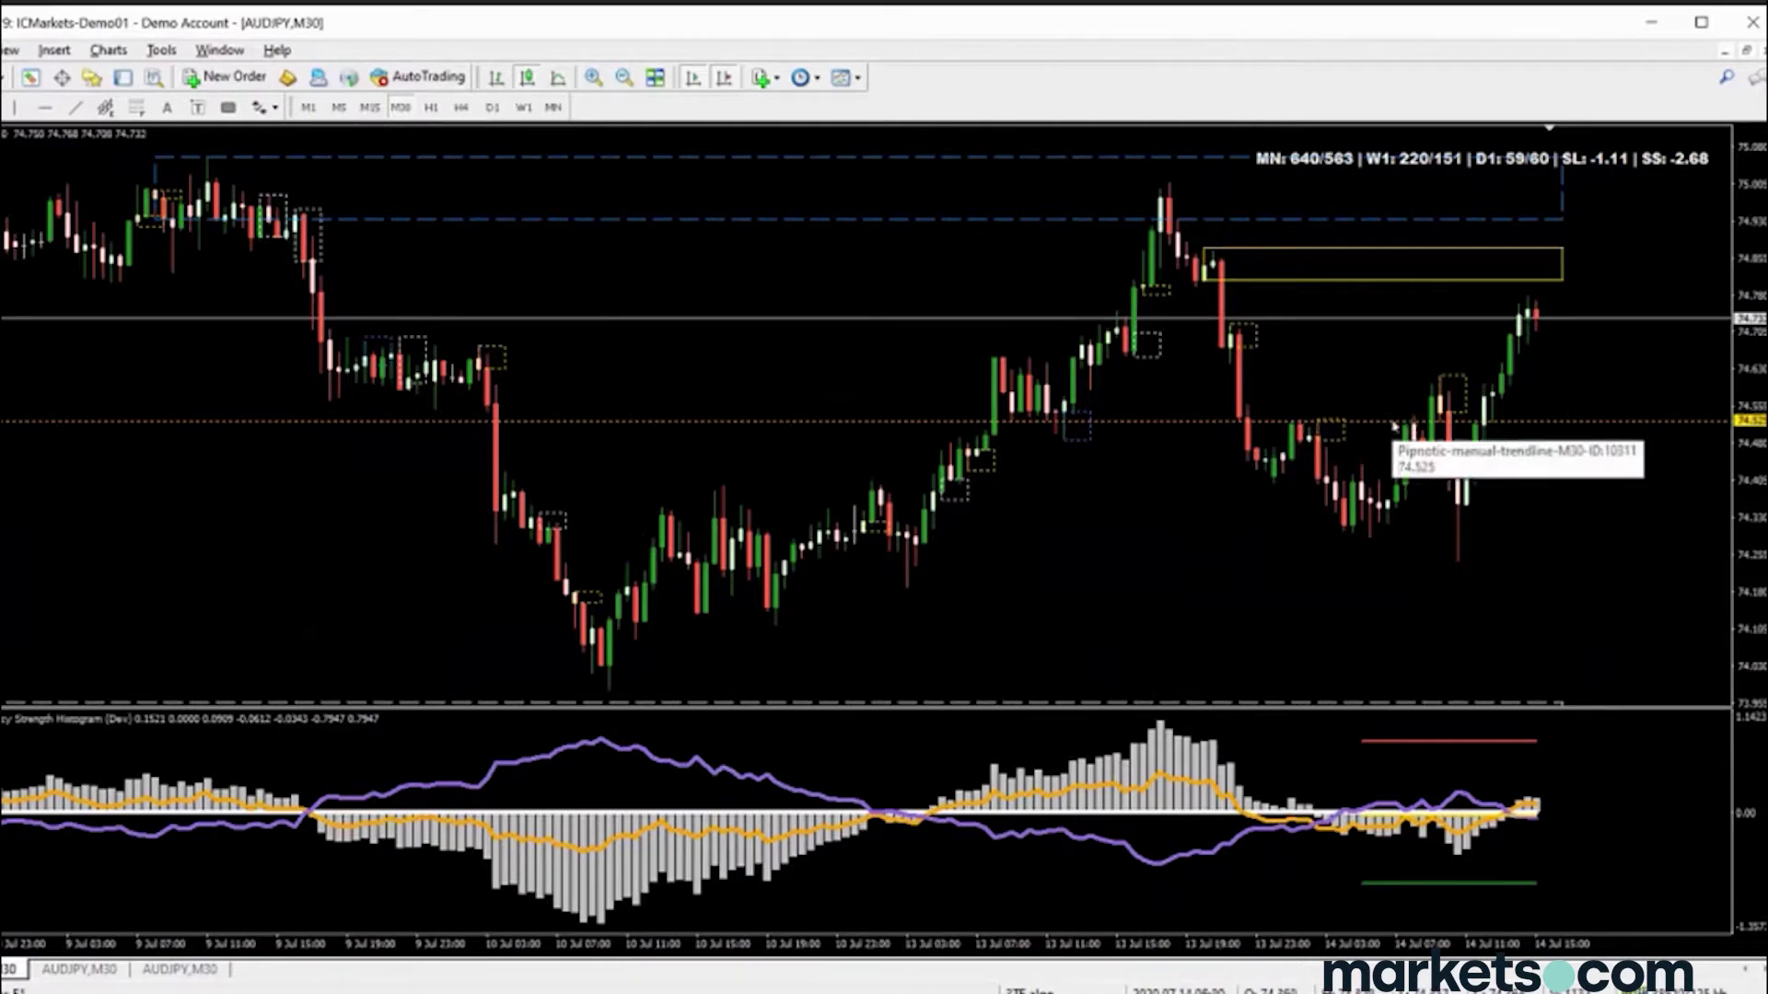
left_click_drag(1380, 428, 1380, 421)
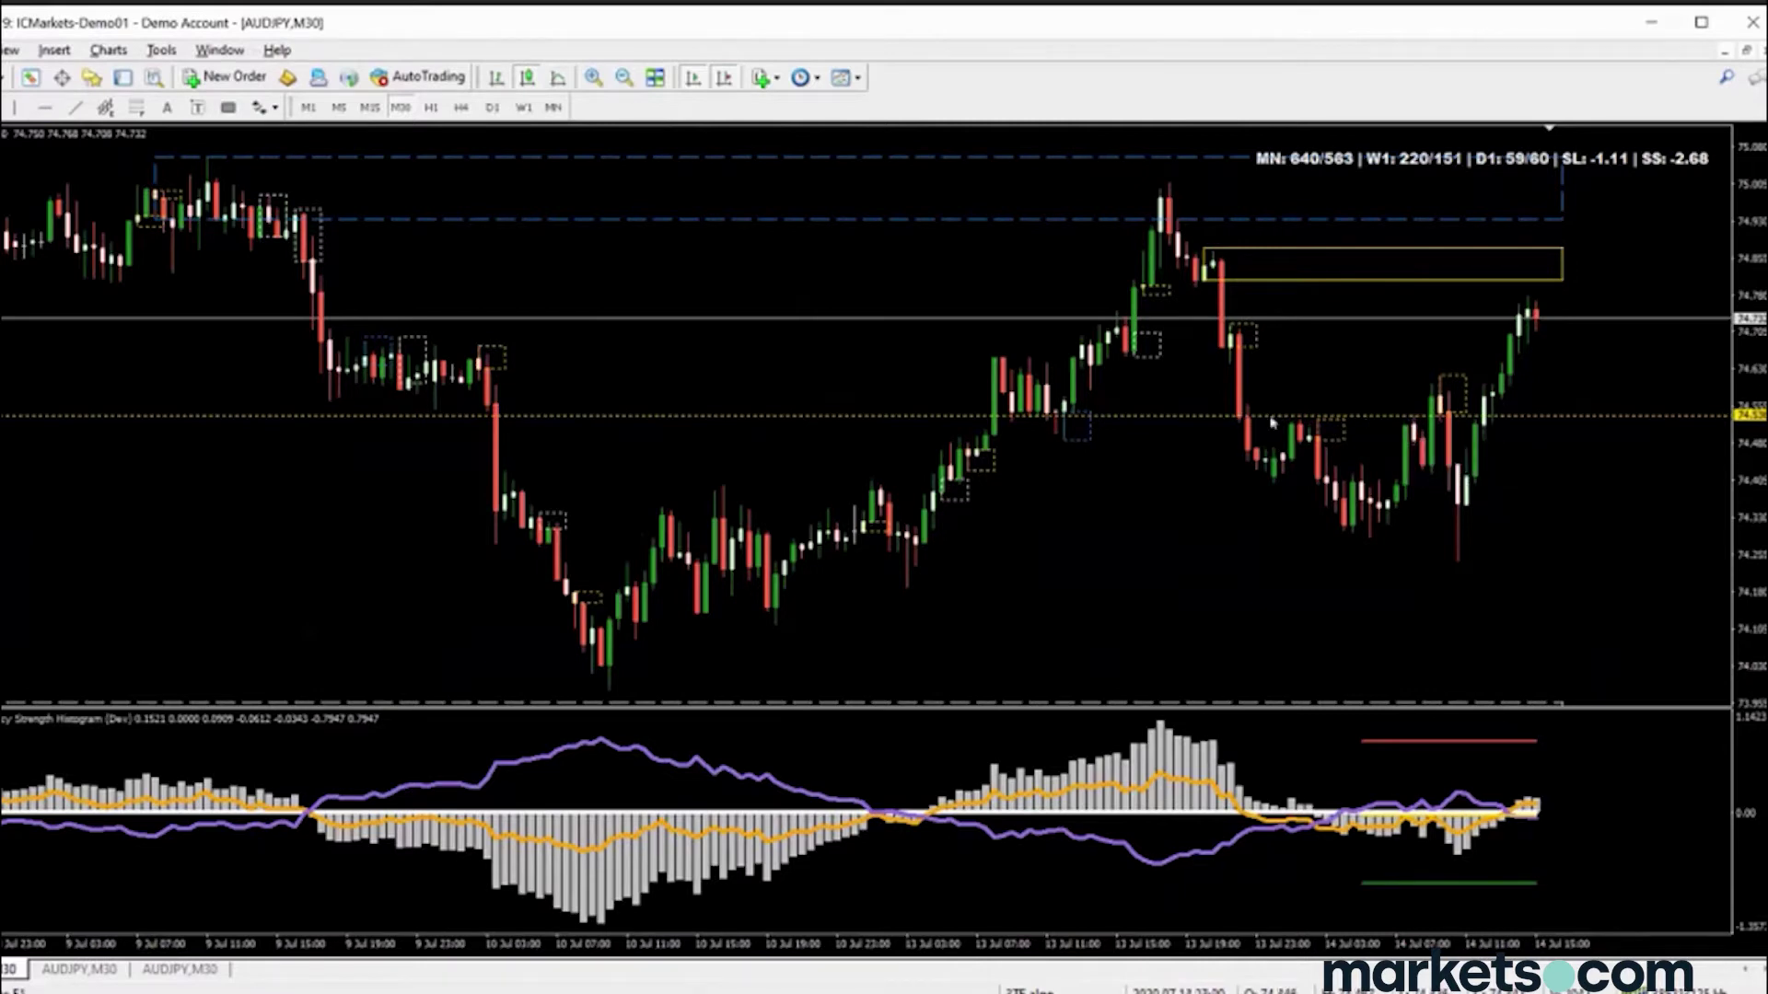
left_click_drag(1270, 420, 1267, 408)
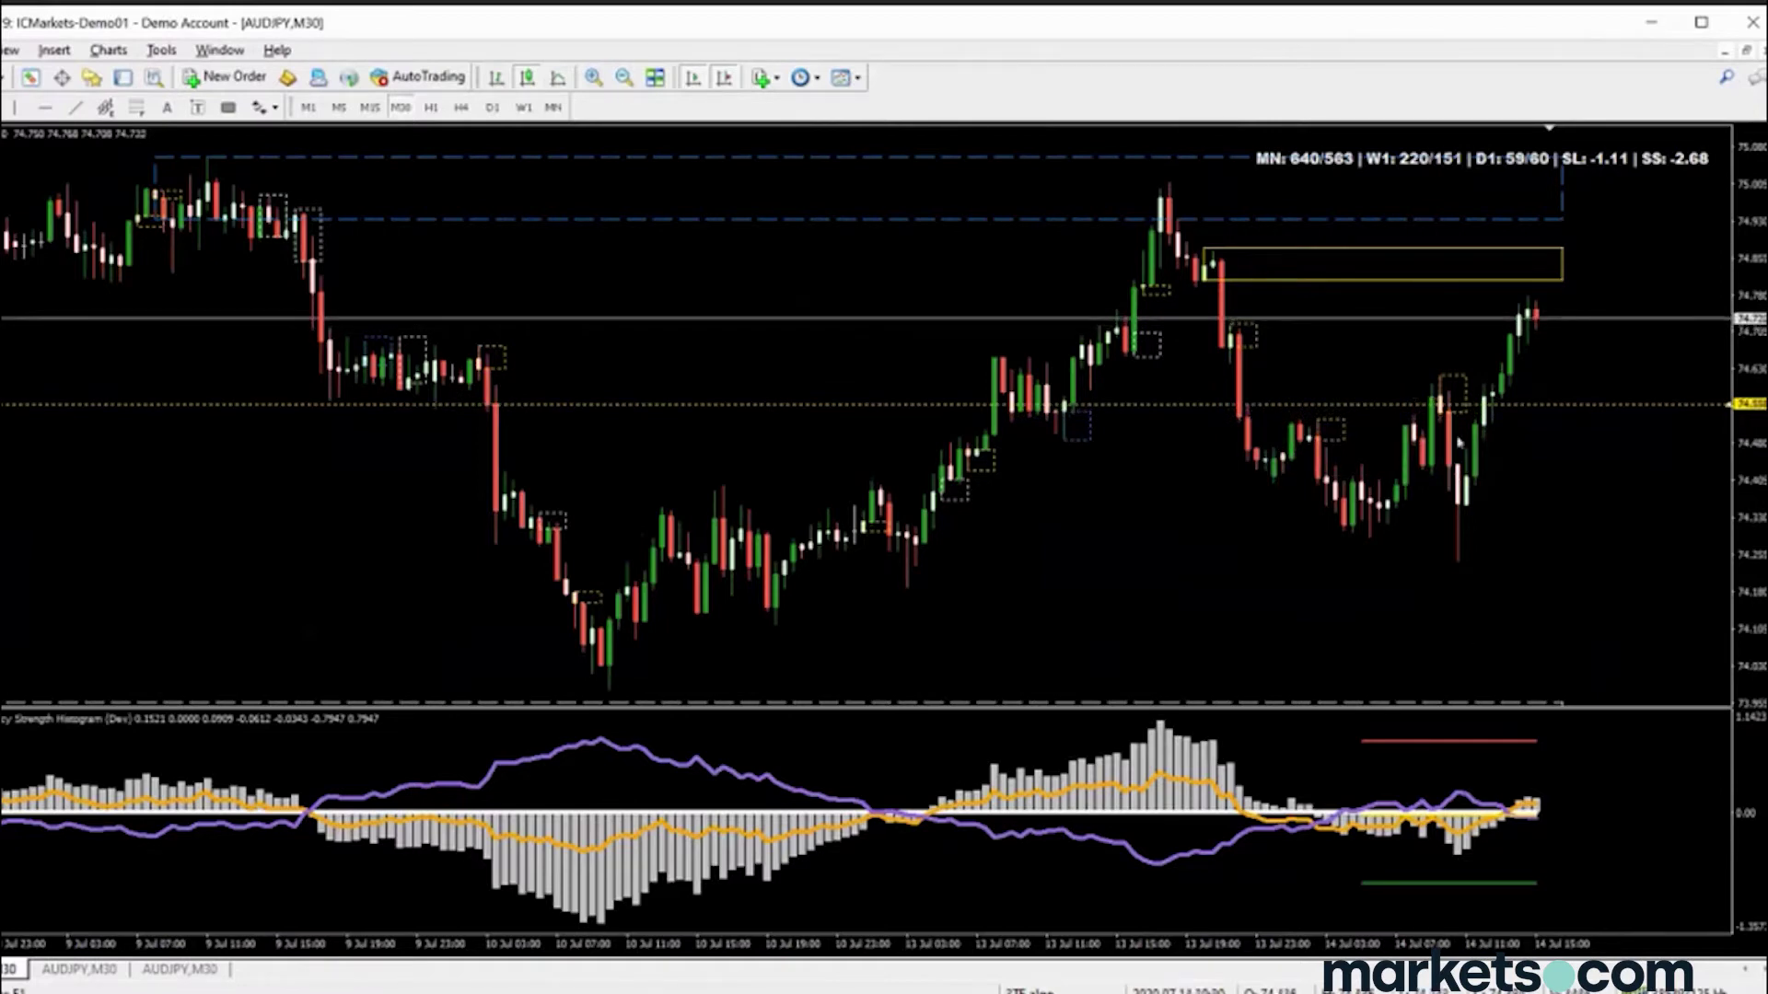
left_click_drag(1368, 412, 1369, 381)
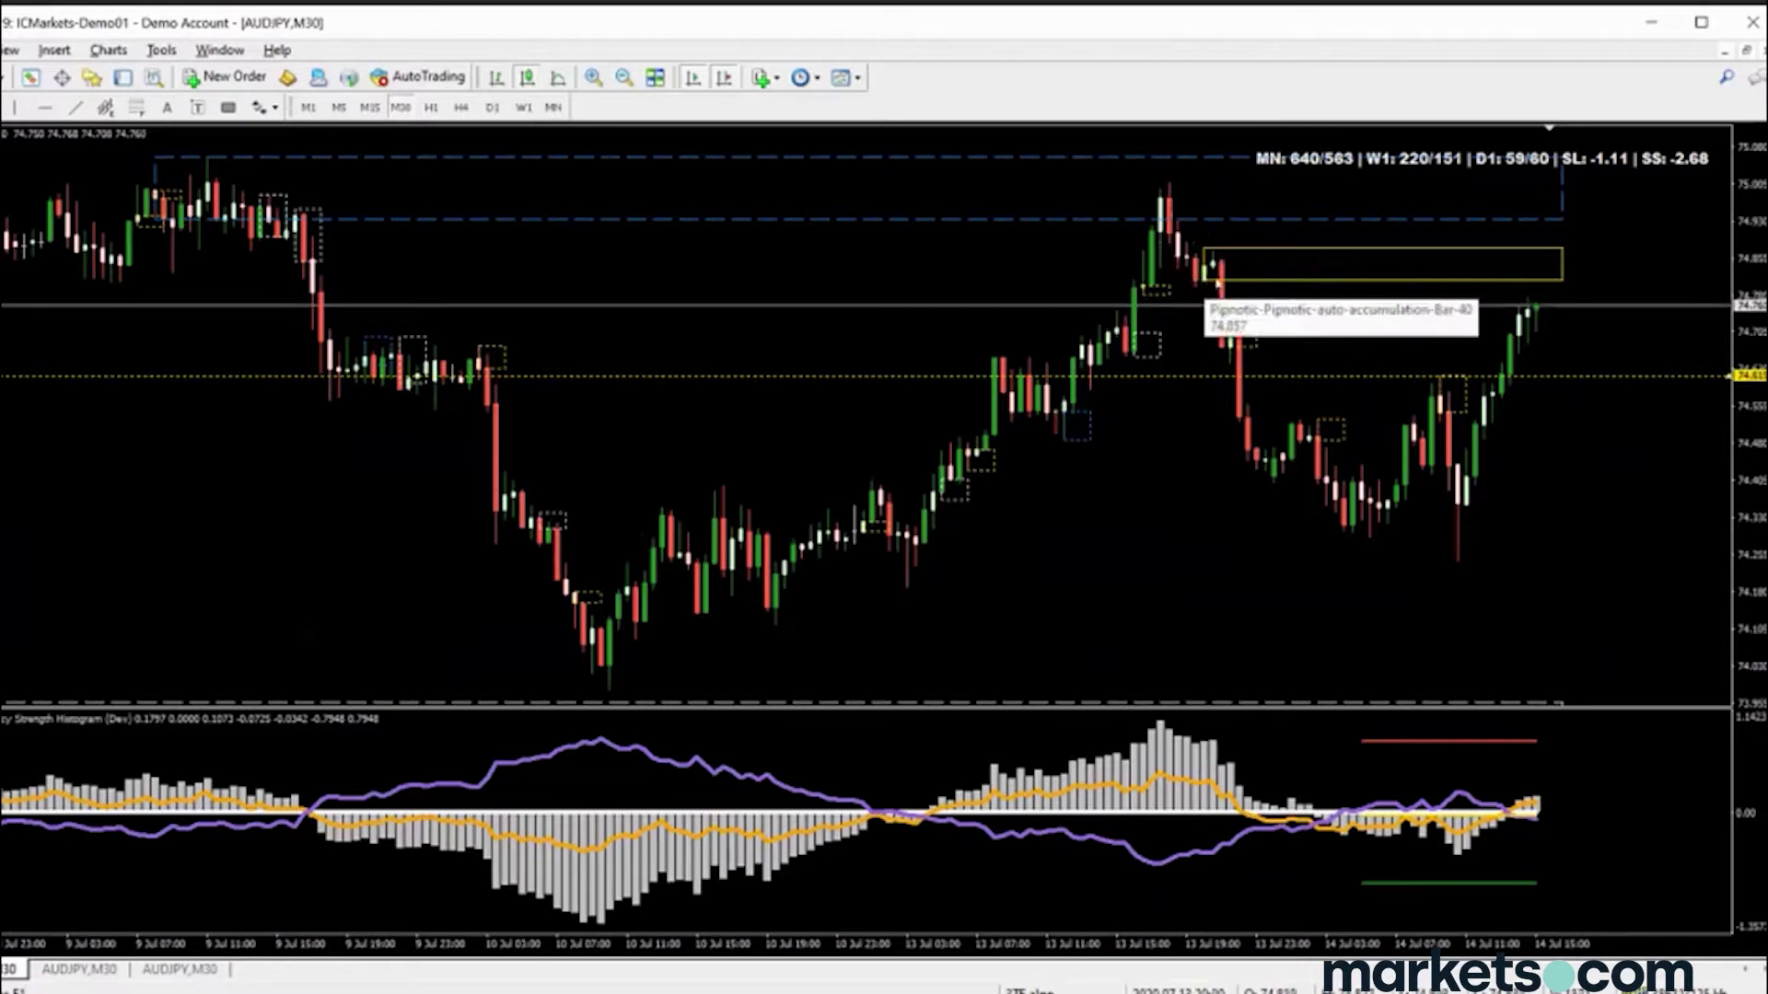
Place a second horizontal line at about 74.93, along the lower edge of the dashed blue supply zone
left_click(593, 77)
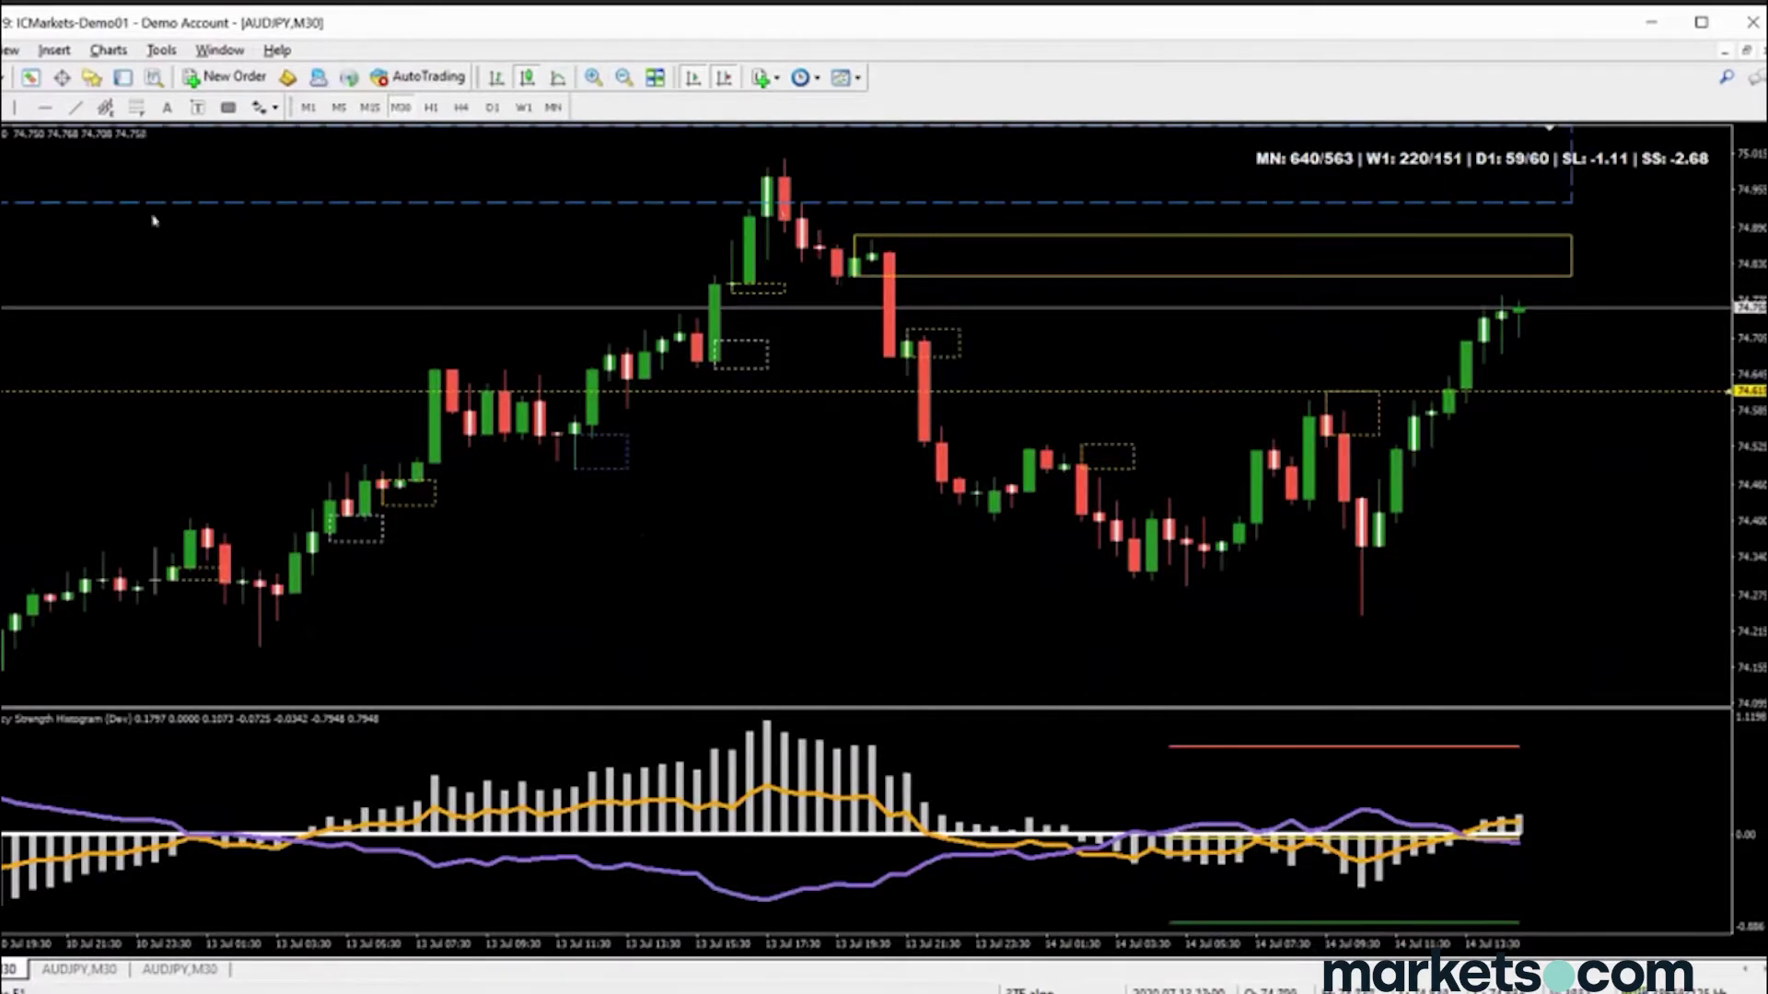
left_click(45, 106)
left_click(1365, 204)
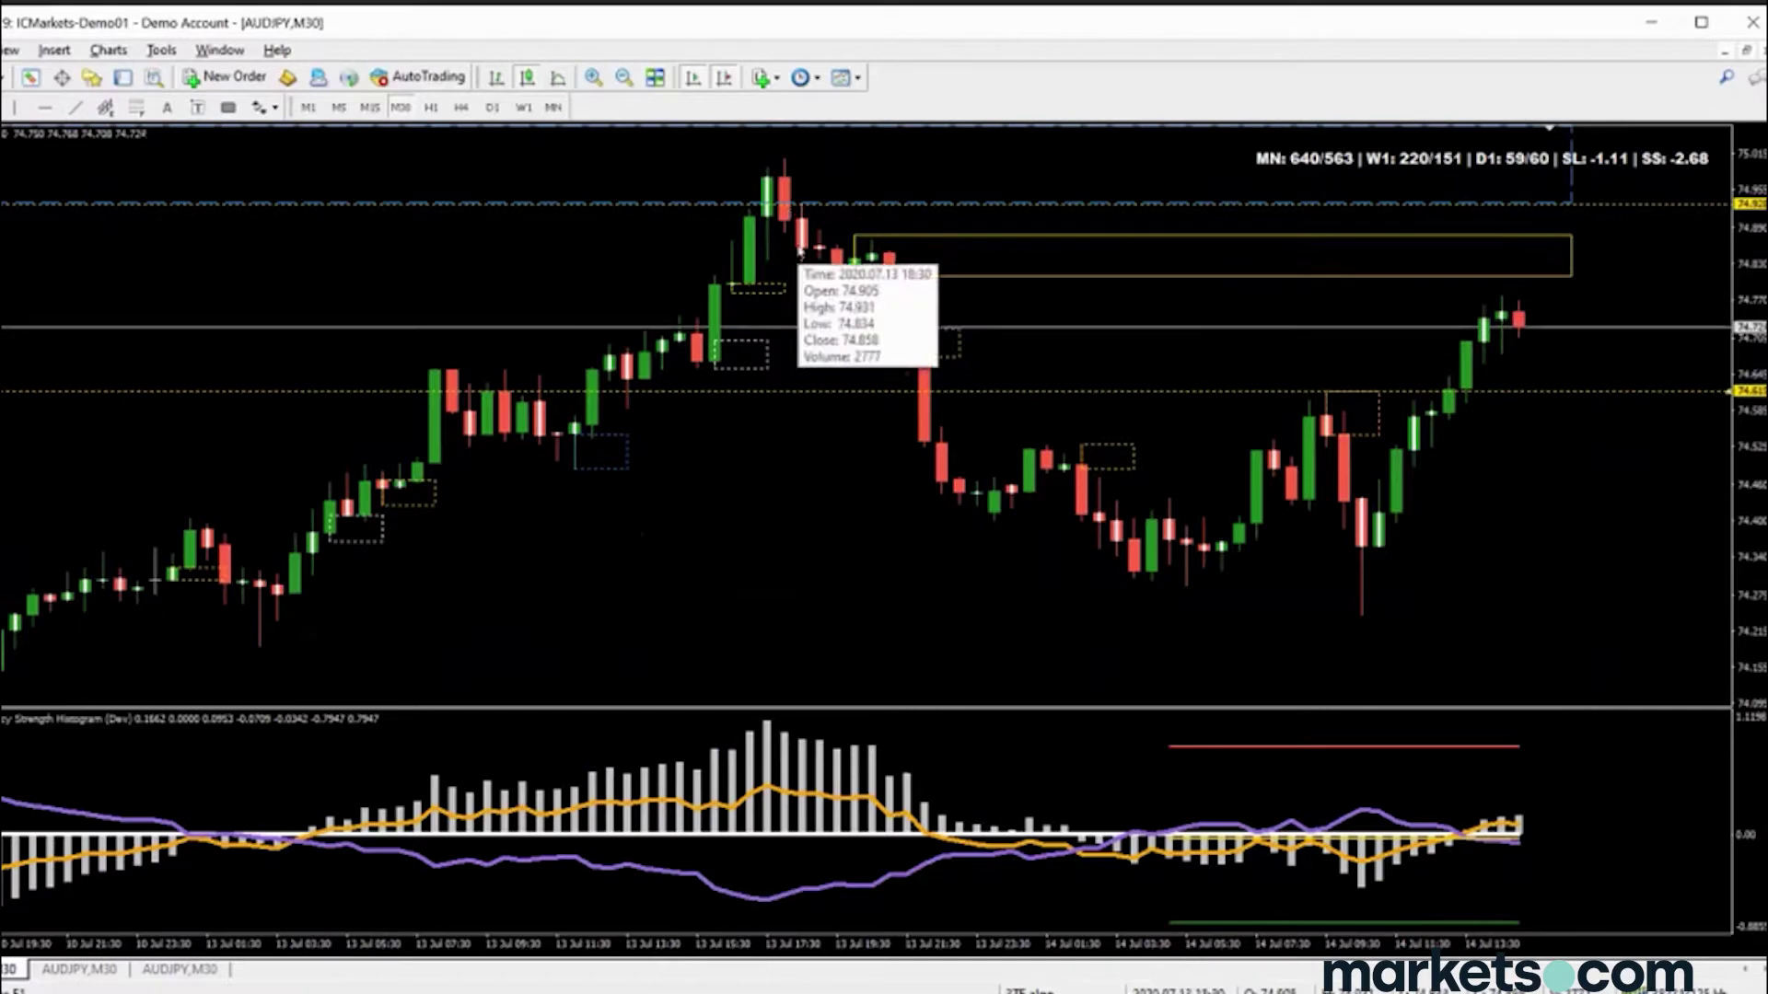
Check the AUDJPY currency strength lines on the H1 and H4 timeframes
key("ctrl+Tab")
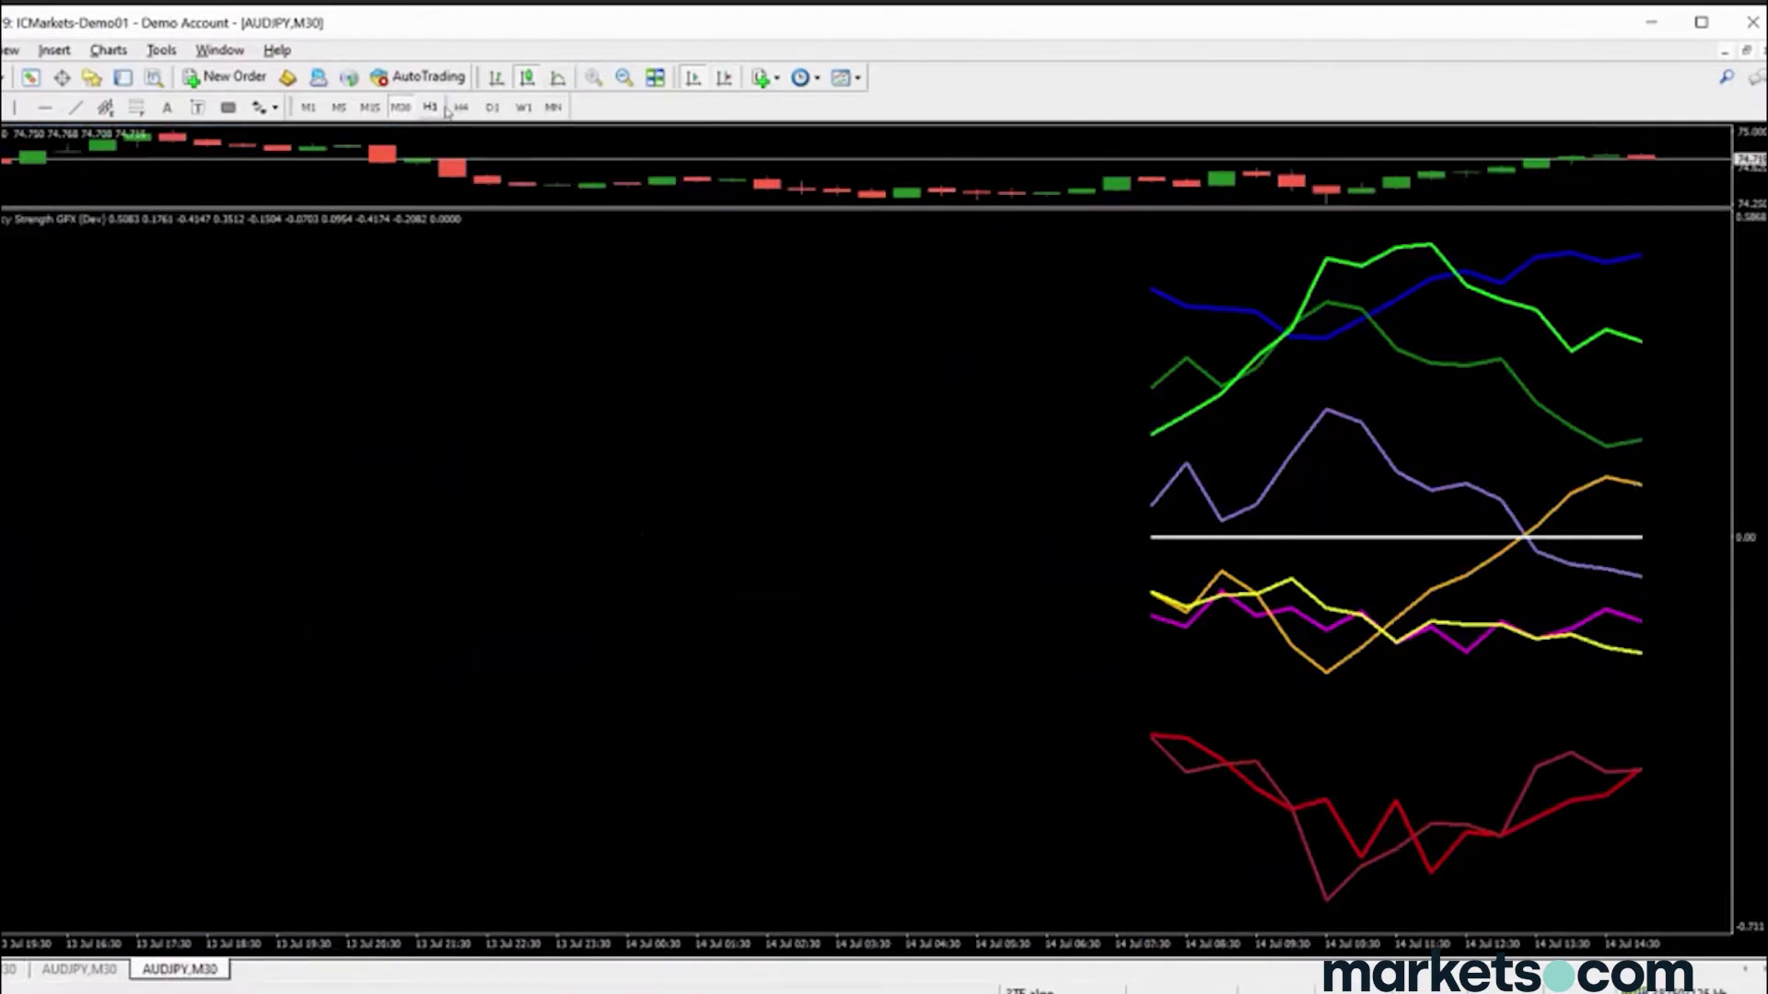
left_click(430, 108)
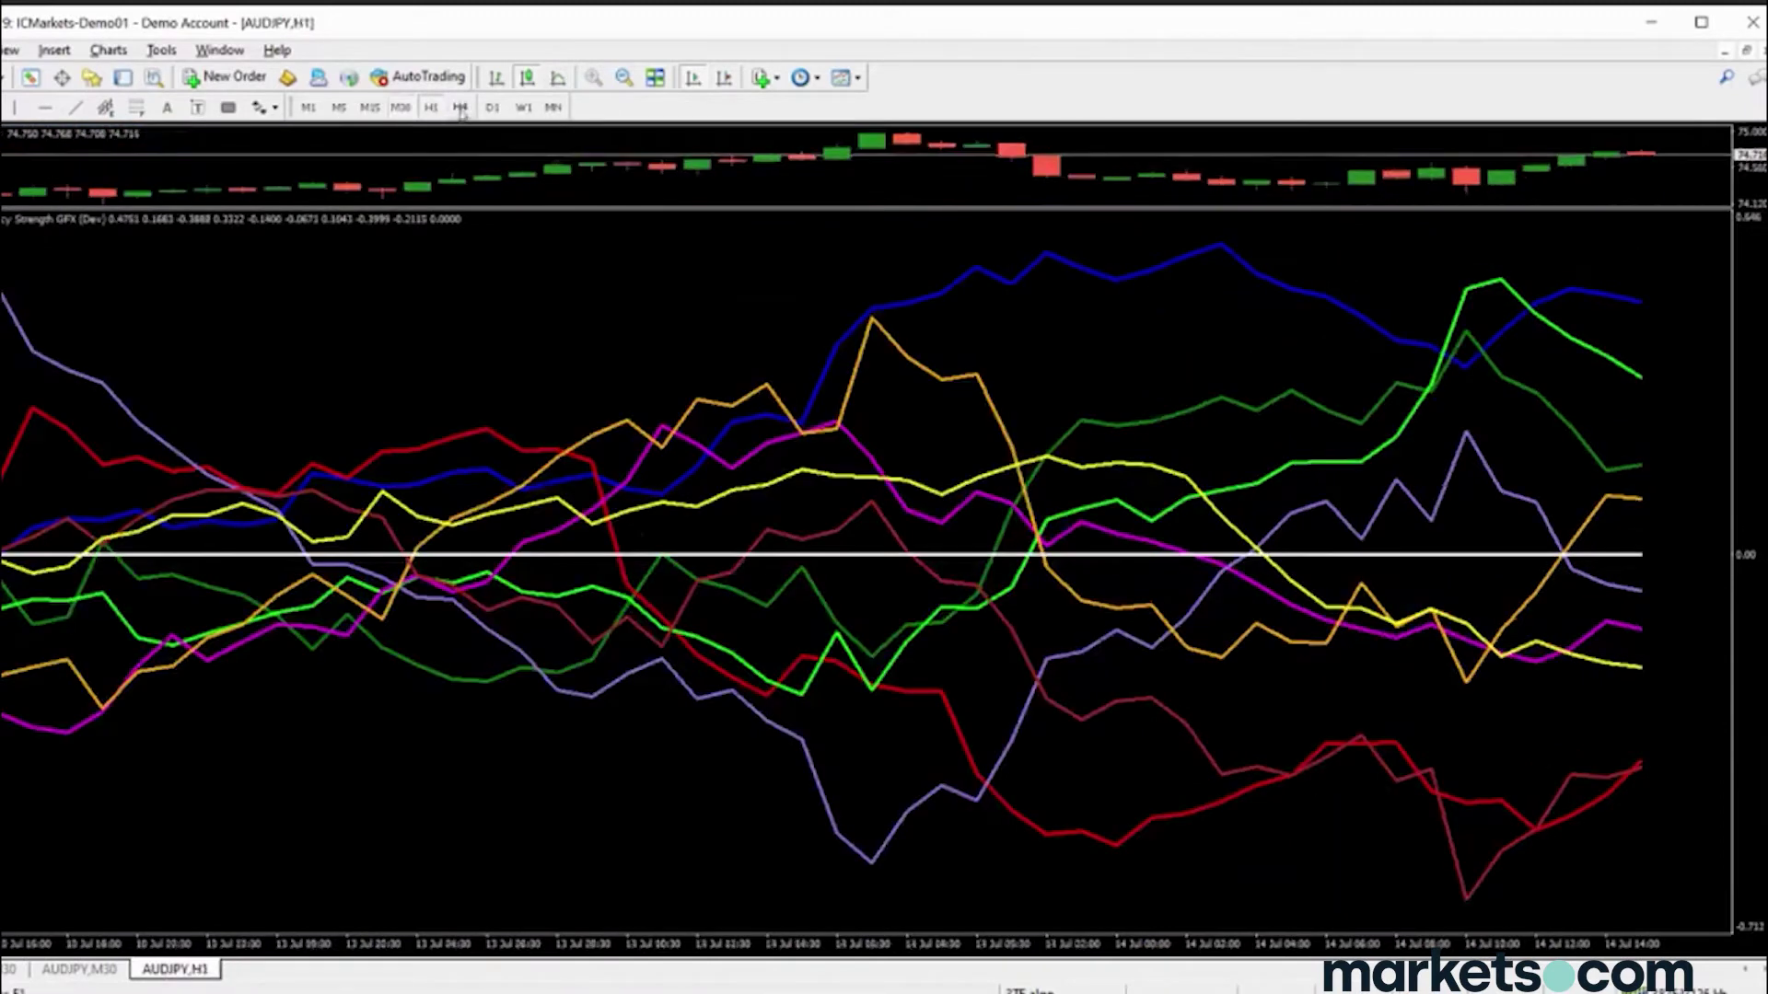
left_click(460, 108)
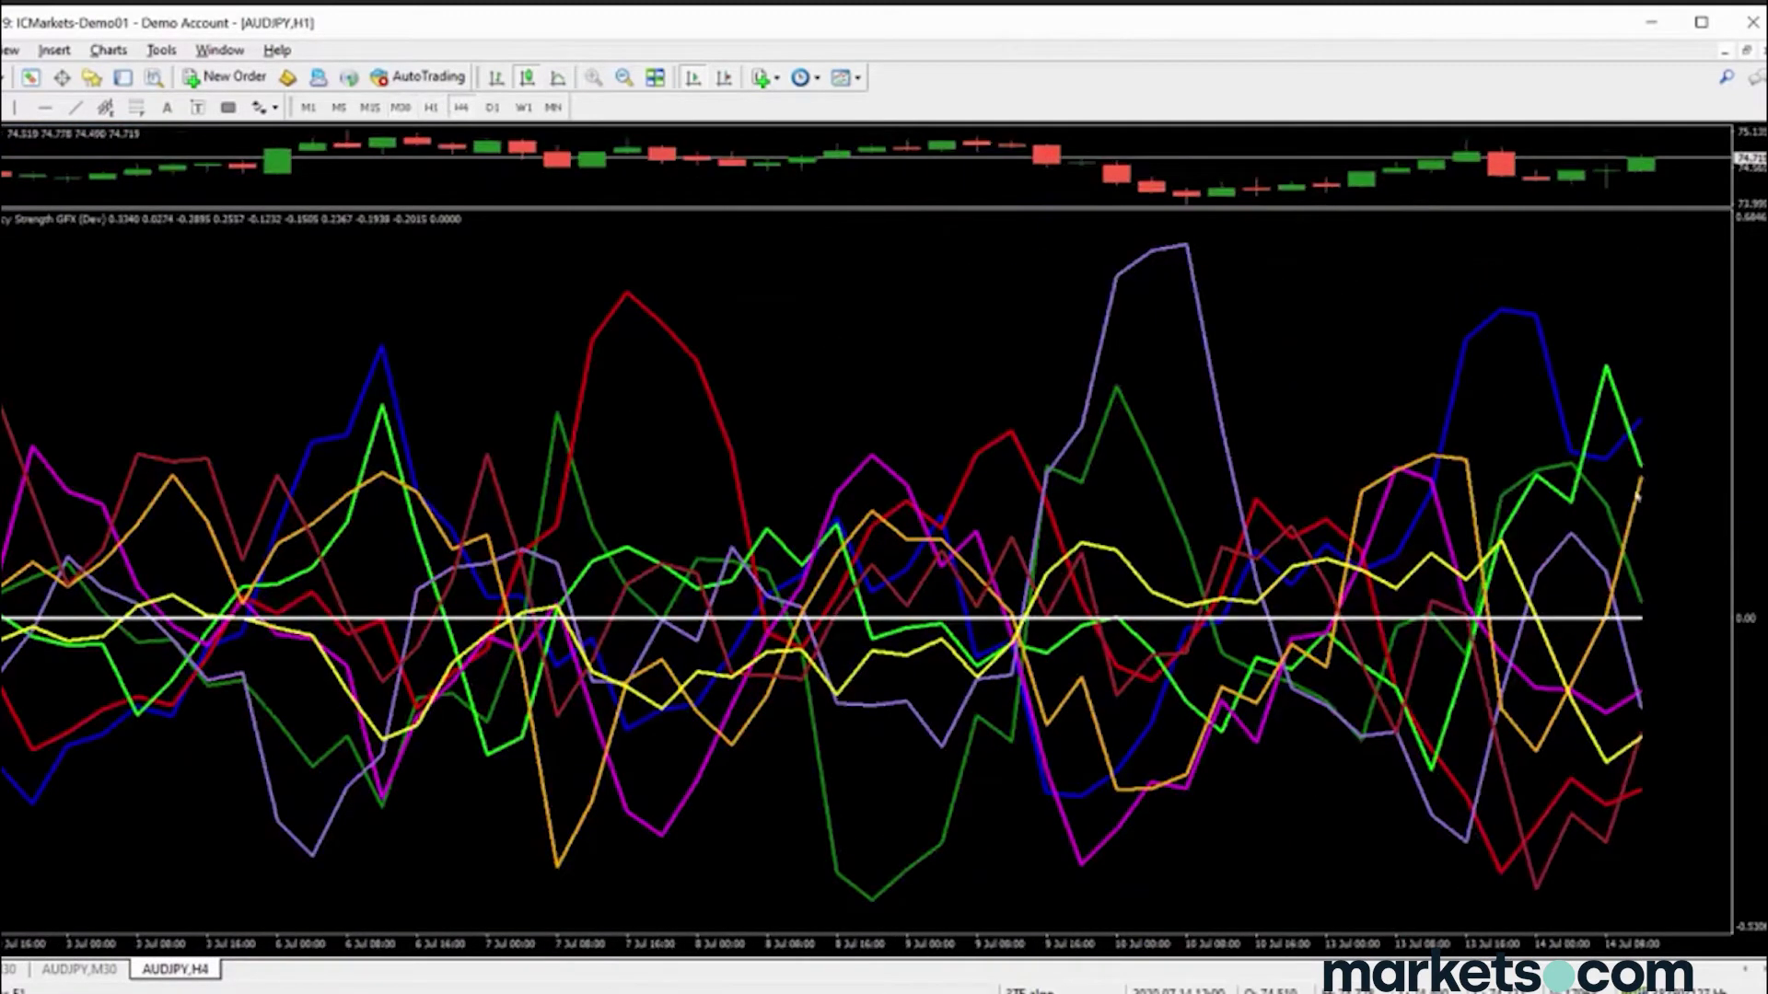
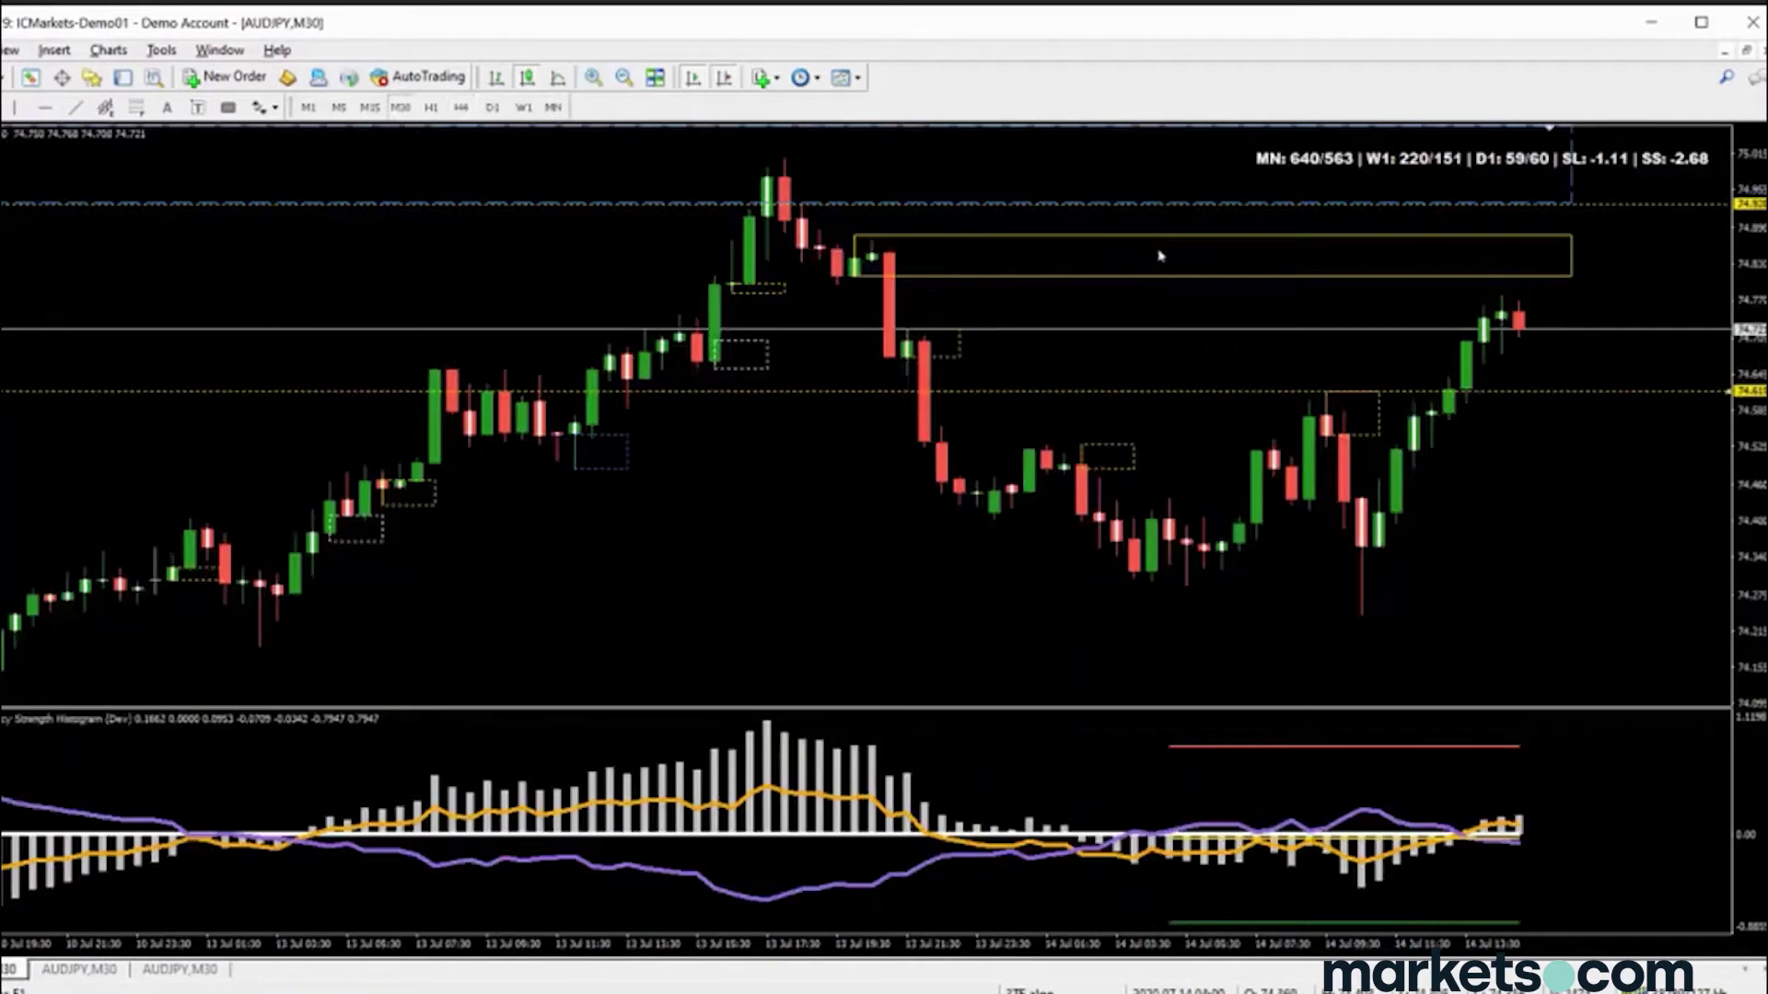
Delete the horizontal lines at about 75.16, 74.93 and 74.615 from the AUDJPY M30 chart
left_click(623, 79)
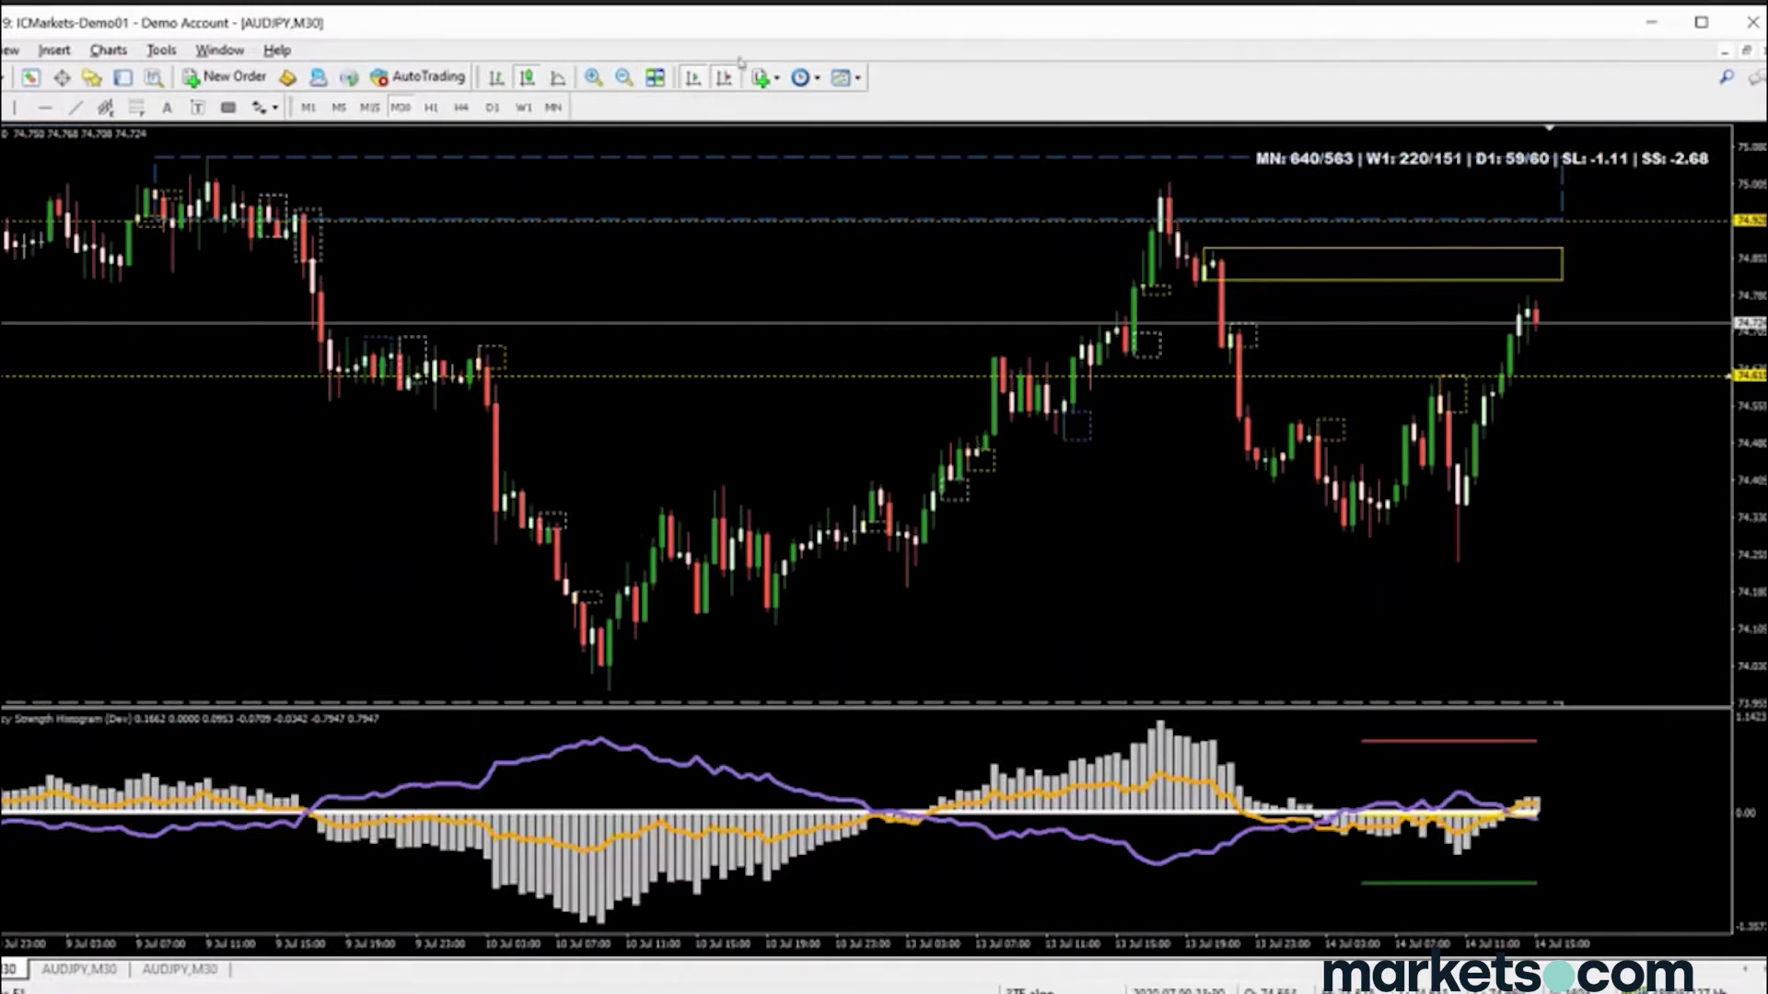
left_click(624, 77)
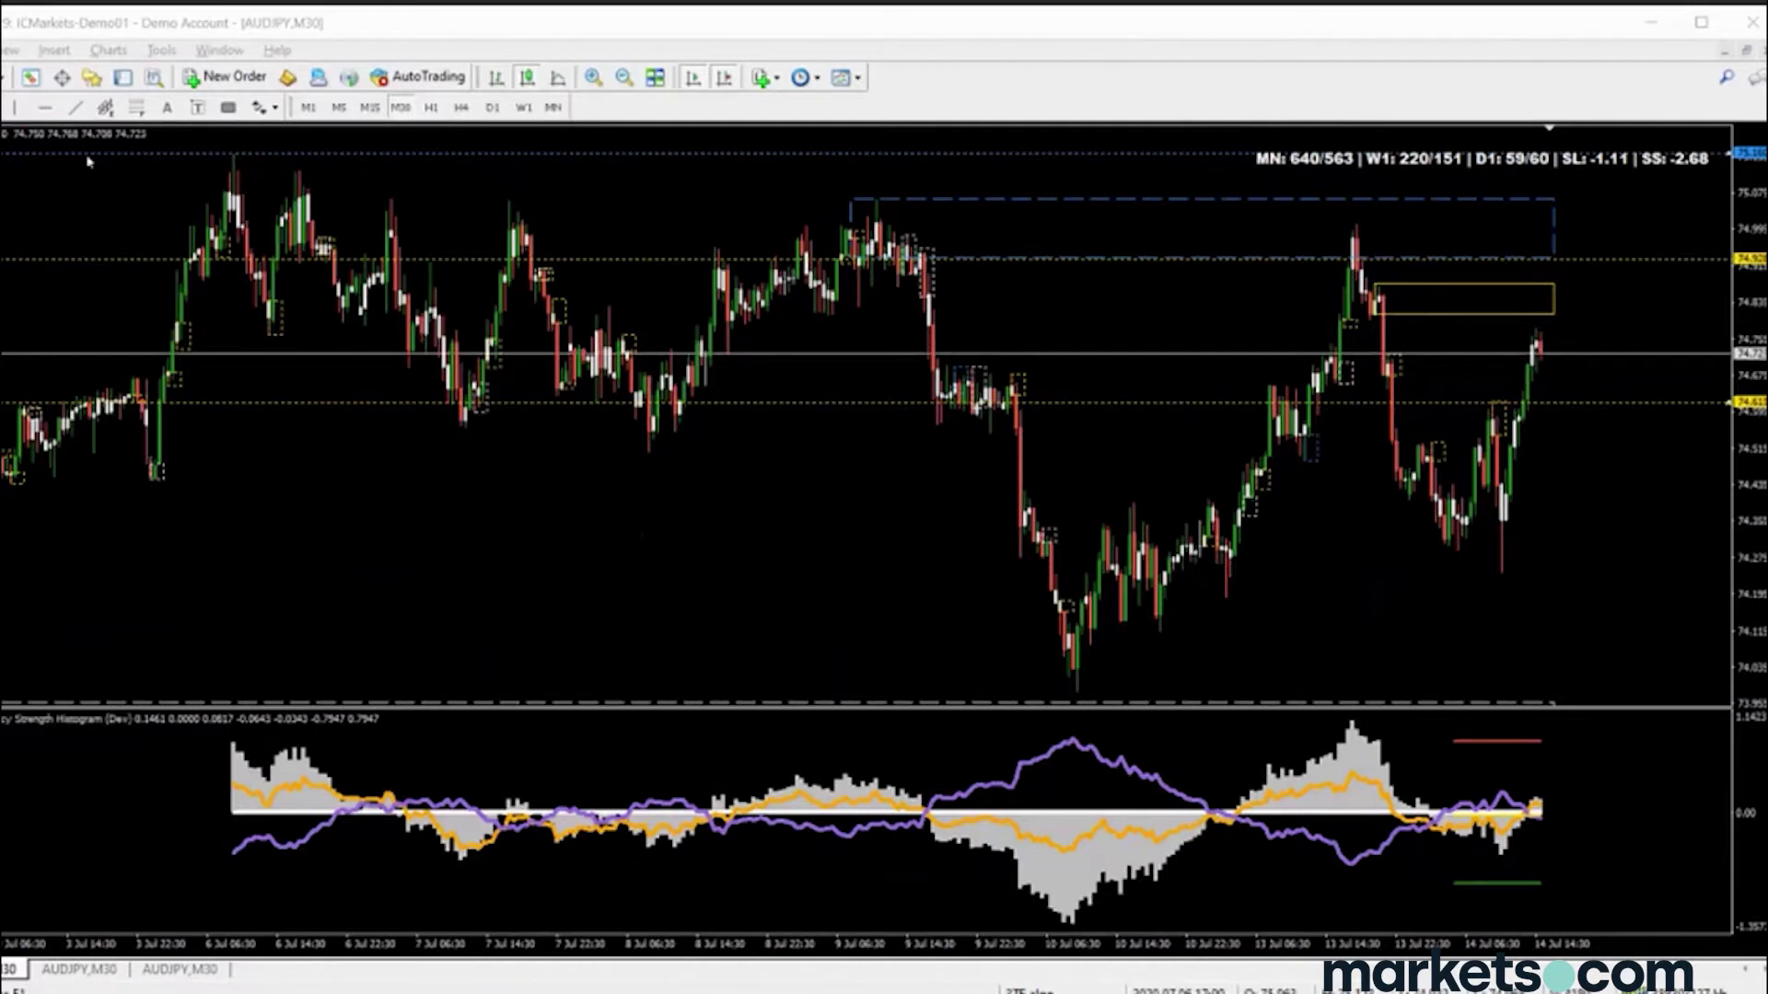
left_click(49, 219)
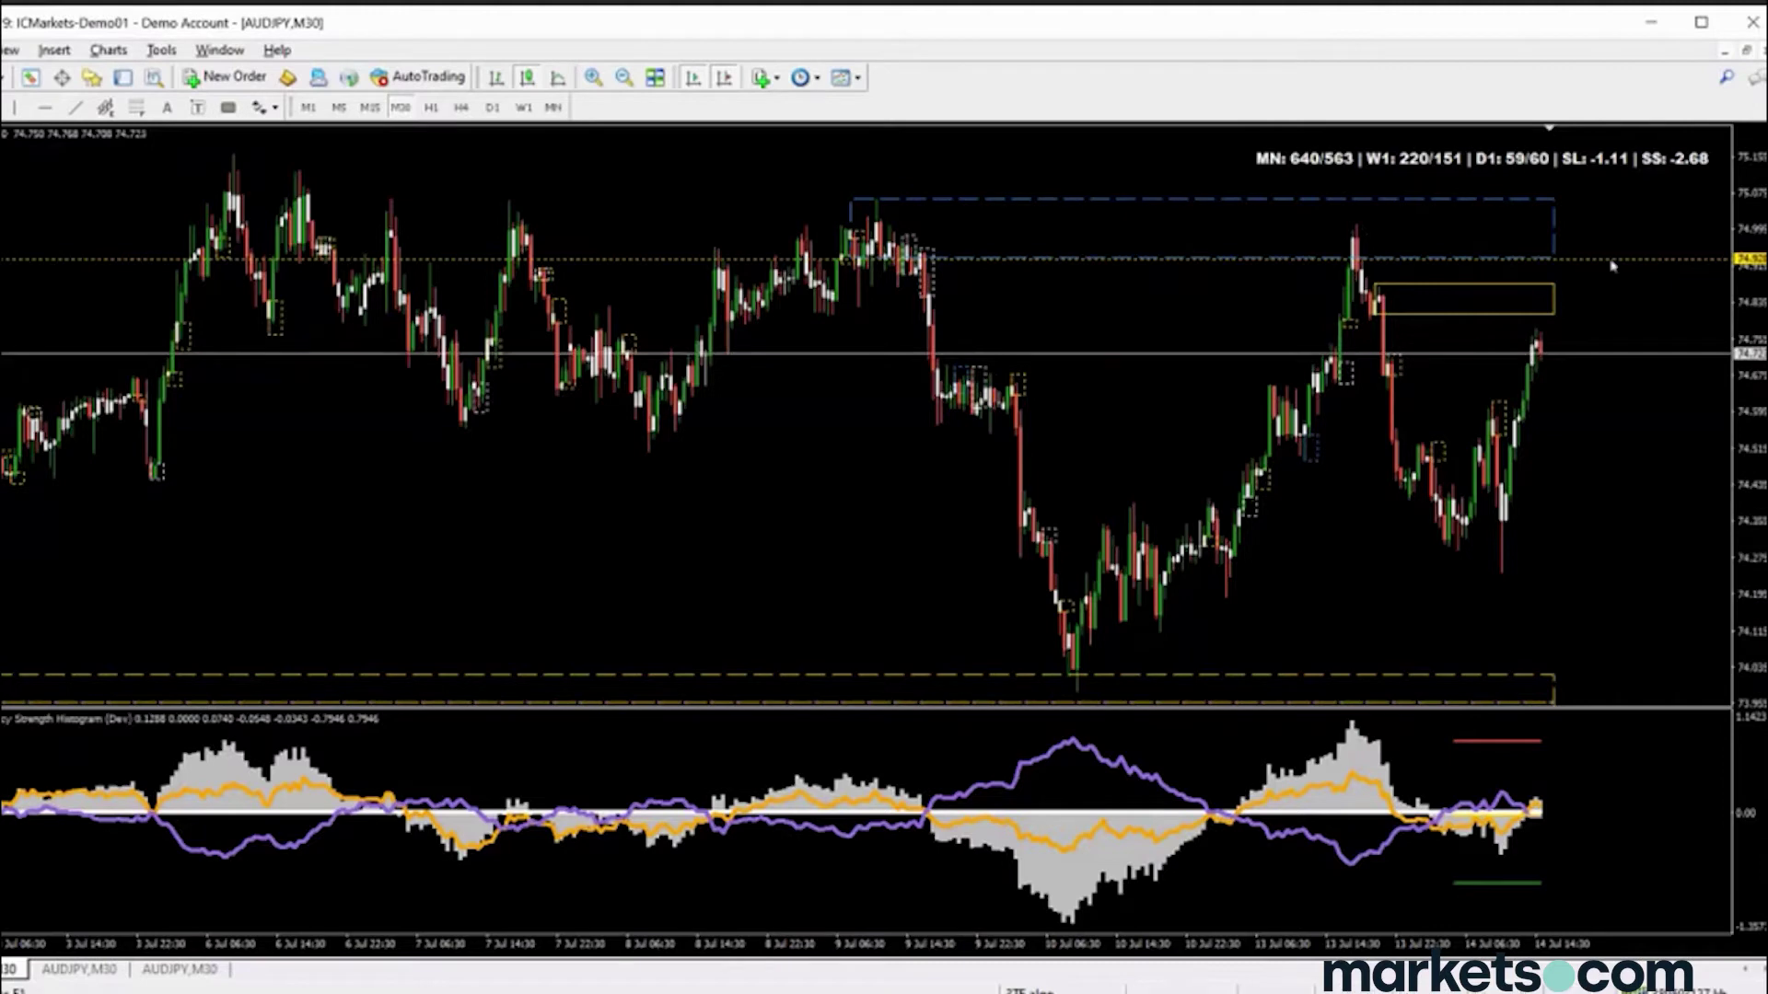
key("Delete")
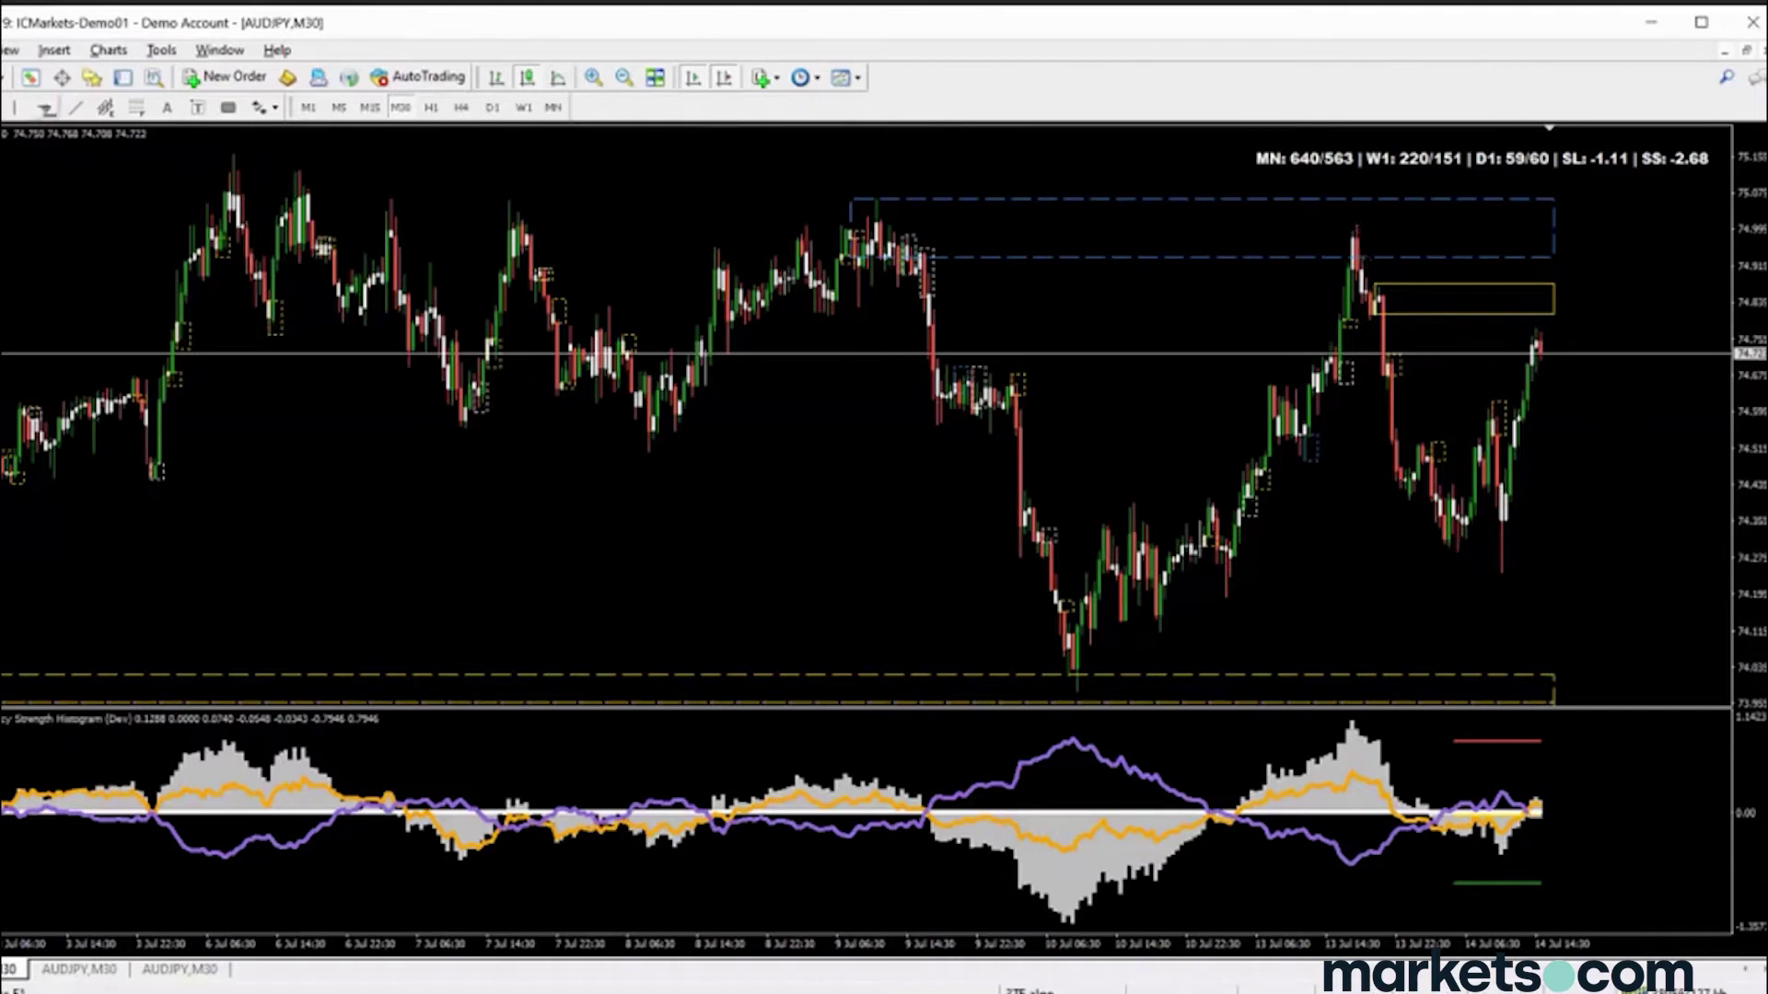
Mark the histogram's upper red level with a horizontal line and try a vertical line at the 6 July price peak
left_click(1524, 740)
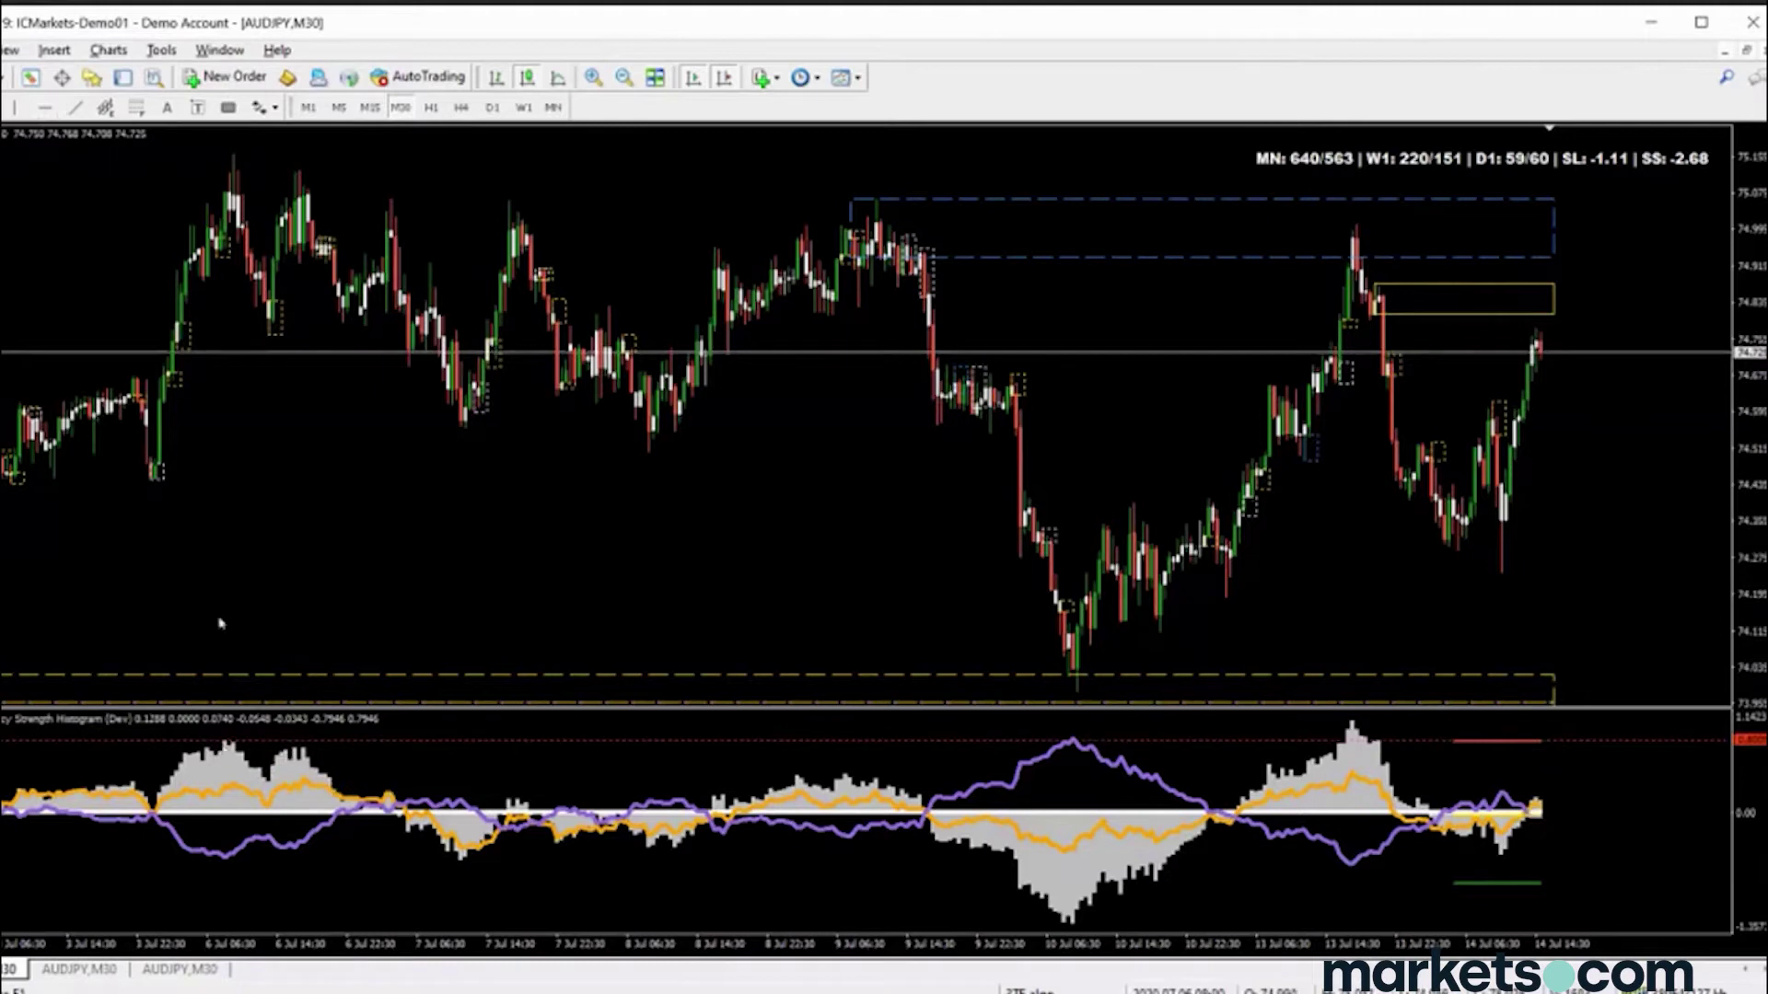
left_click(15, 107)
left_click(226, 627)
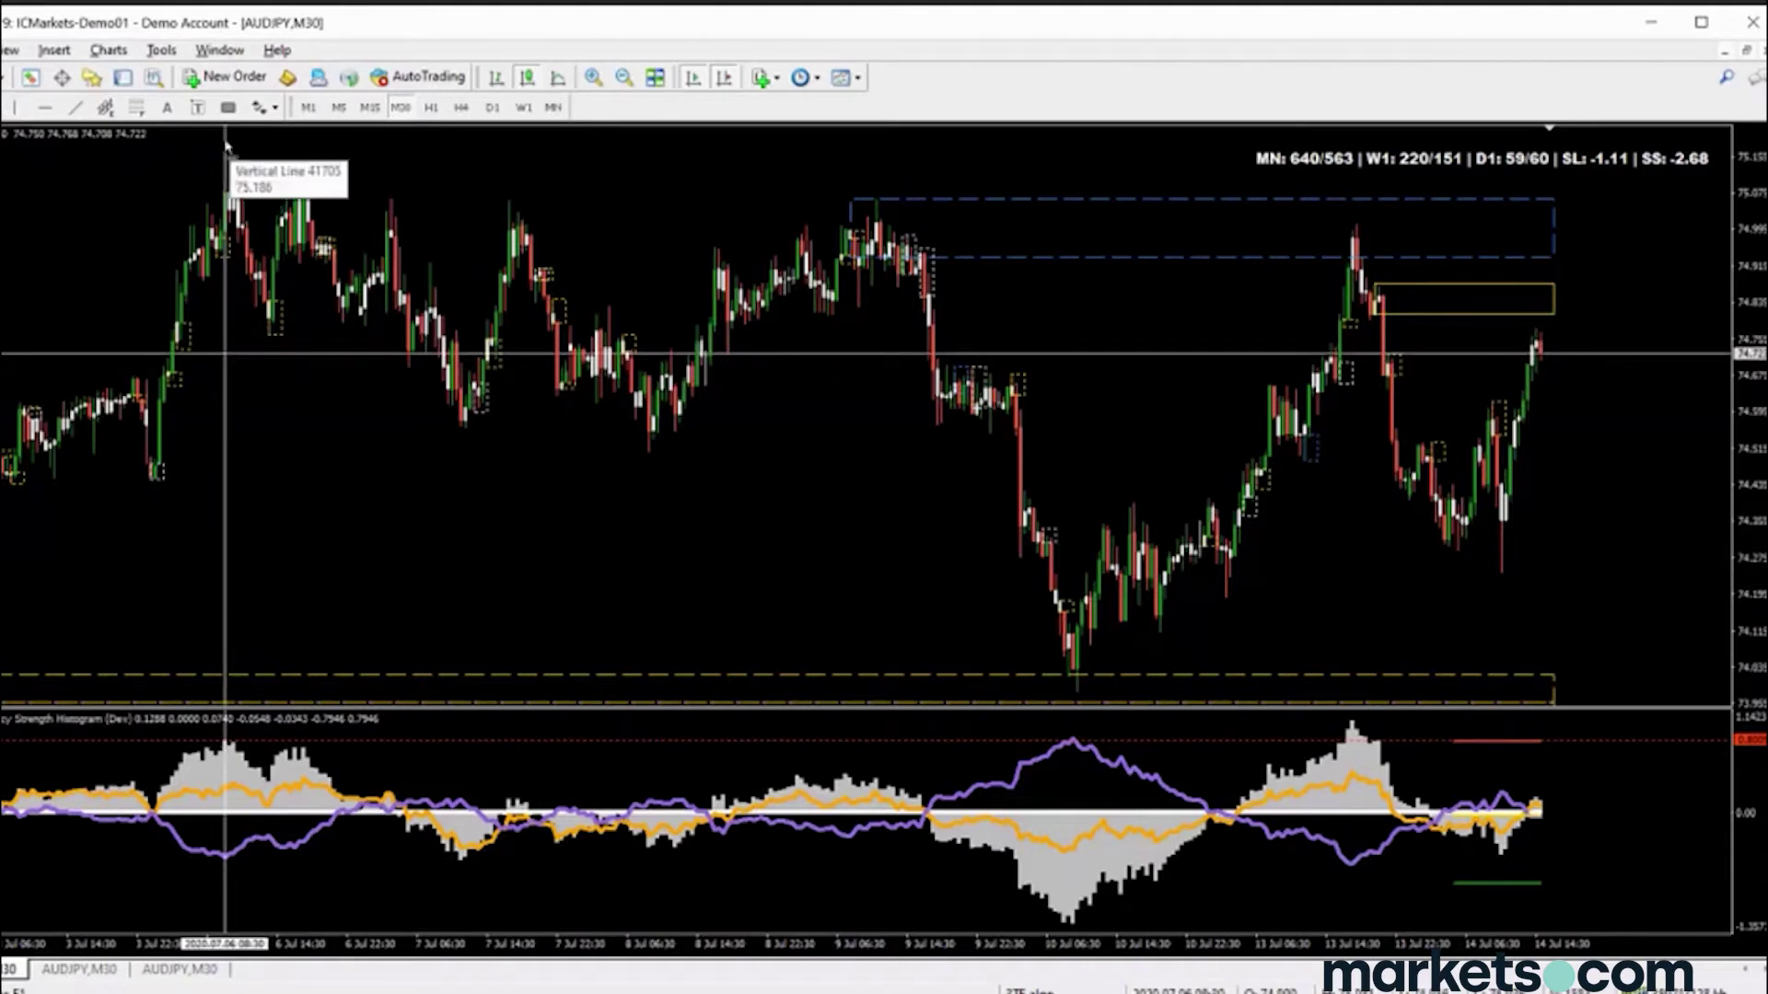
left_click_drag(226, 145, 218, 145)
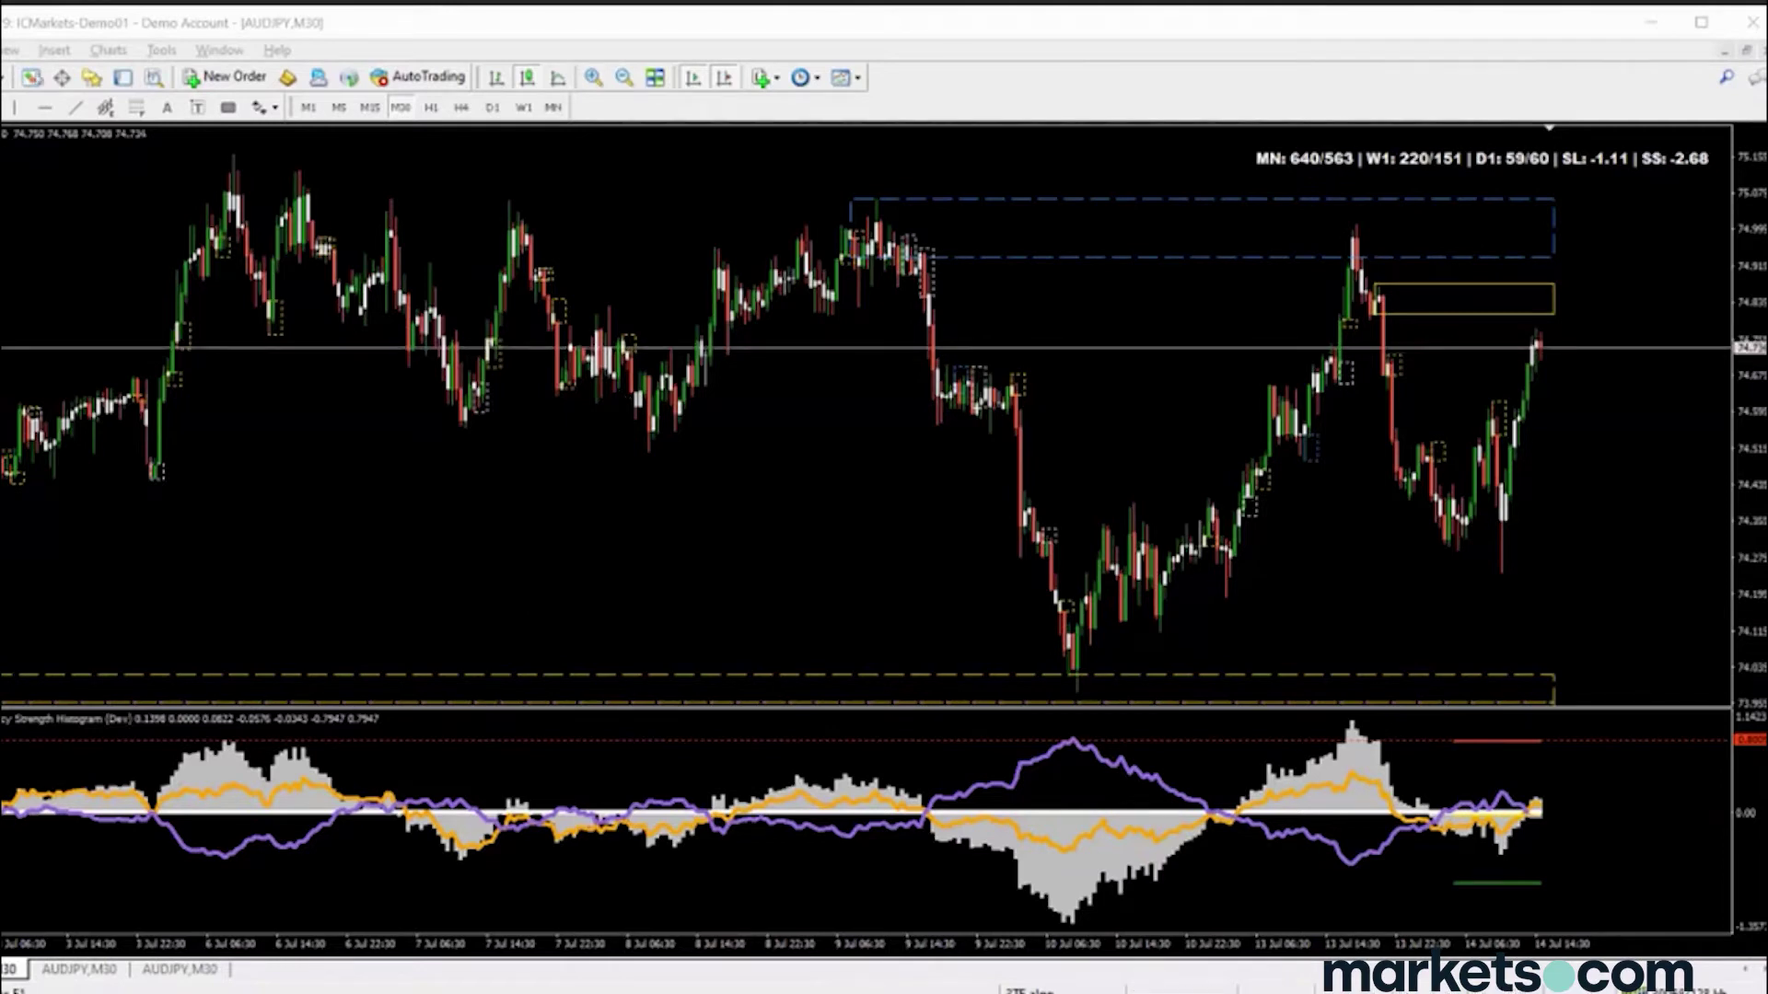
Show the Market Watch list and display more history in the AUDJPY M30 currency strength chart
key("ctrl+m")
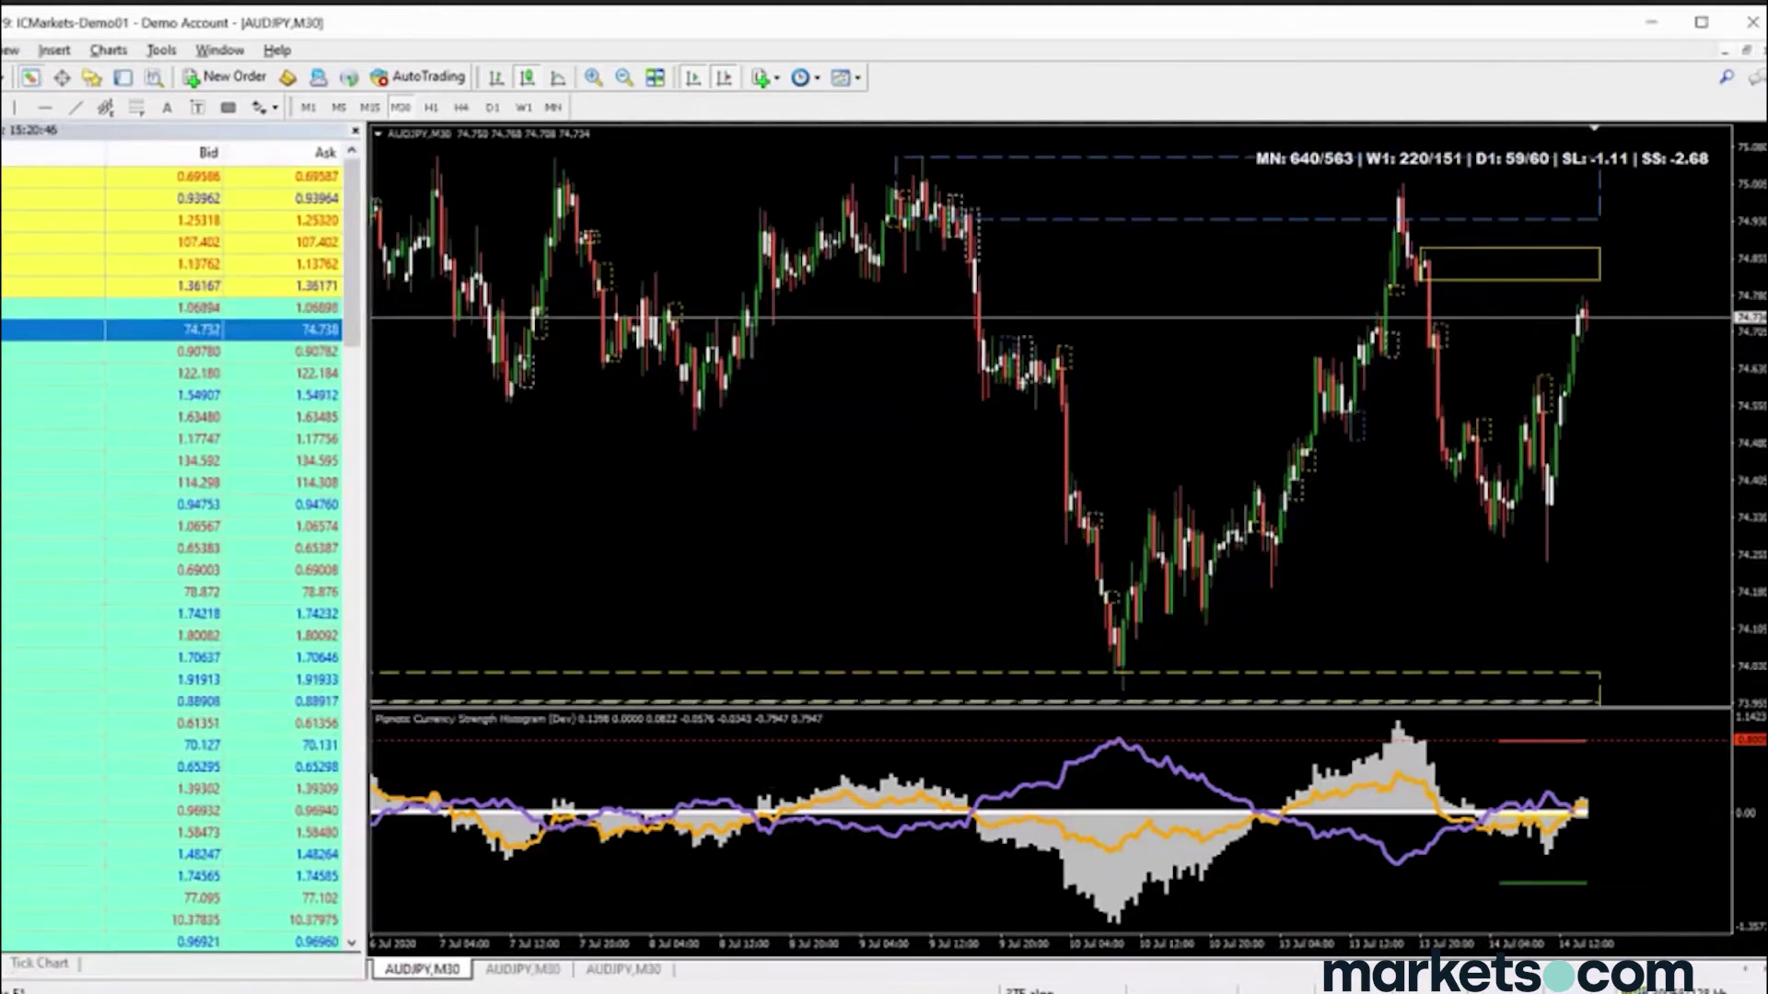
left_click(616, 970)
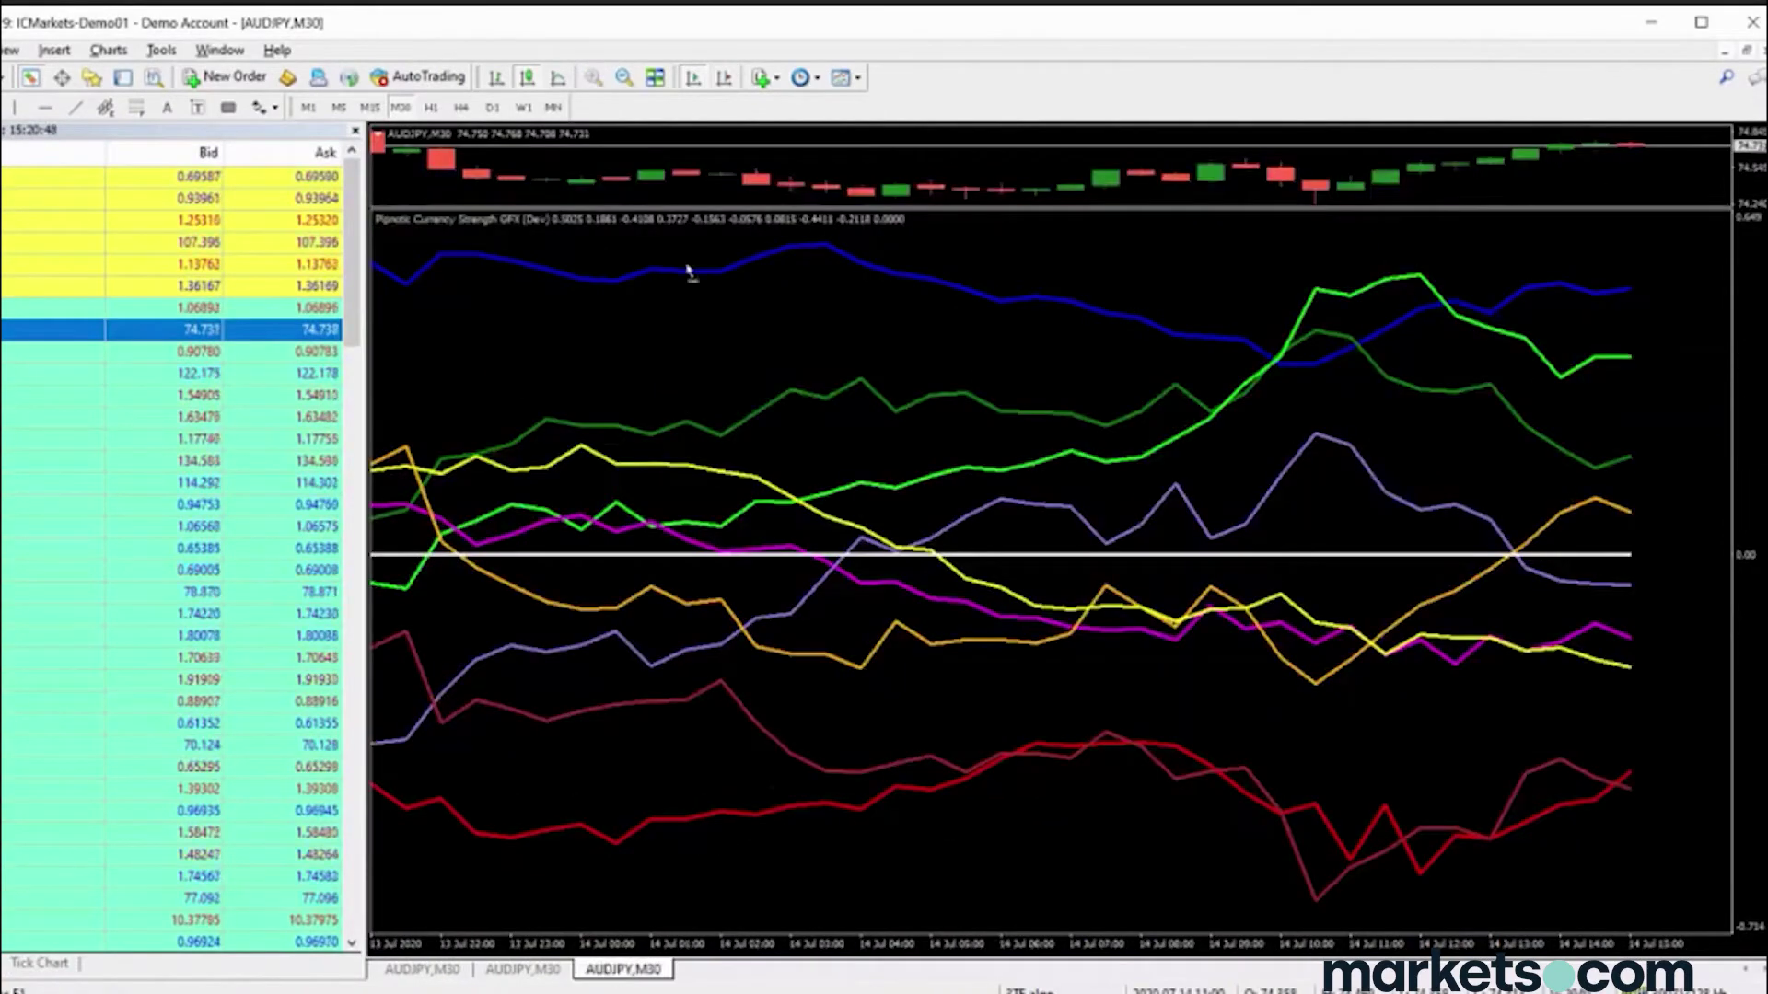
left_click(623, 77)
left_click(623, 77)
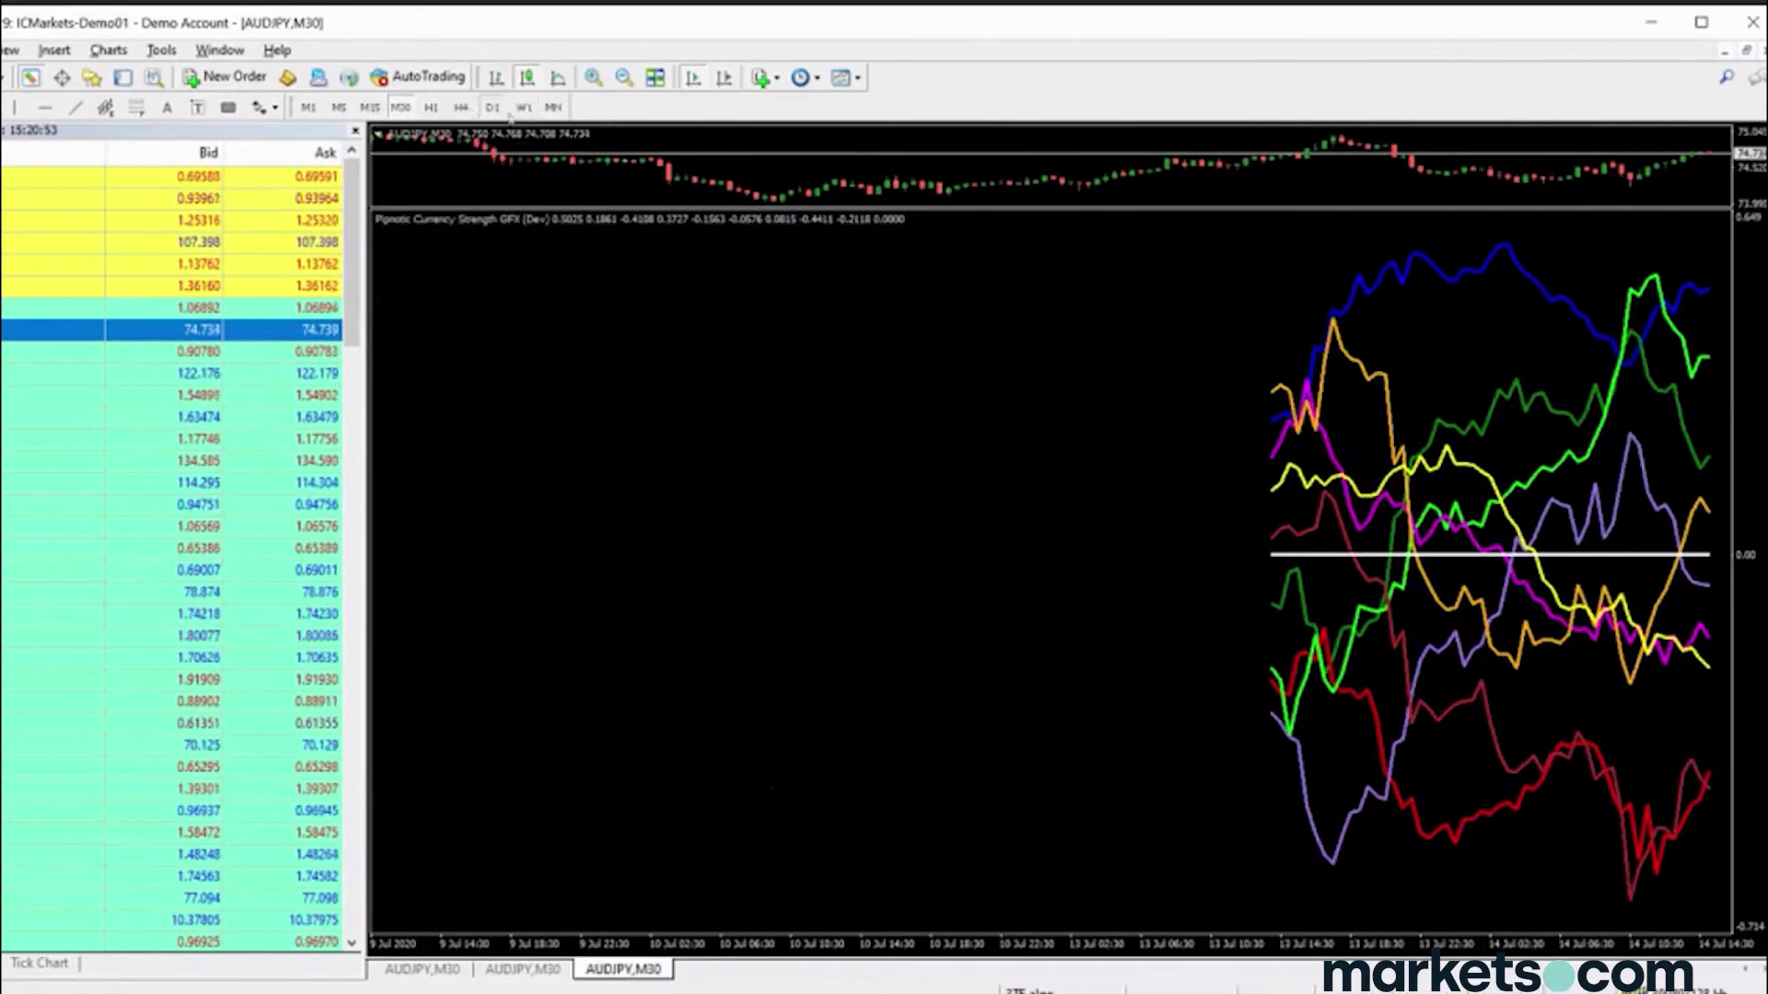
Compare the currency strength lines on the daily, H4, M30 and M15 timeframes
left_click(493, 106)
left_click(460, 107)
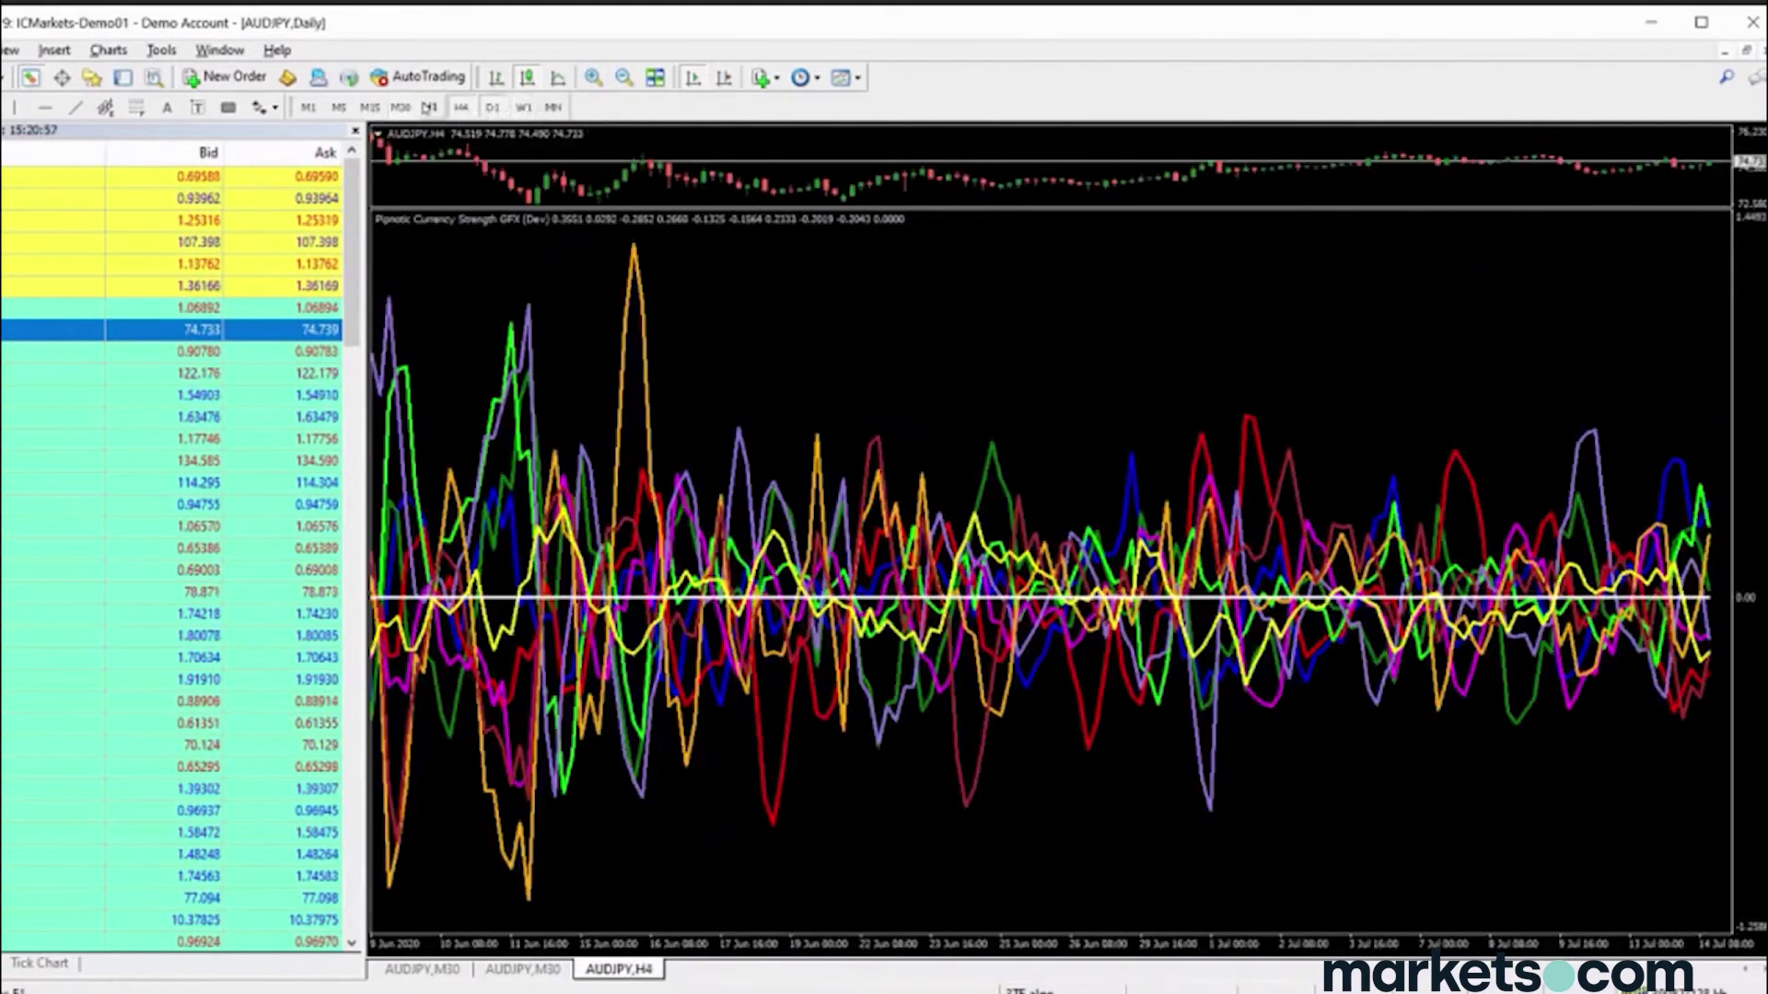
left_click(470, 109)
left_click(463, 107)
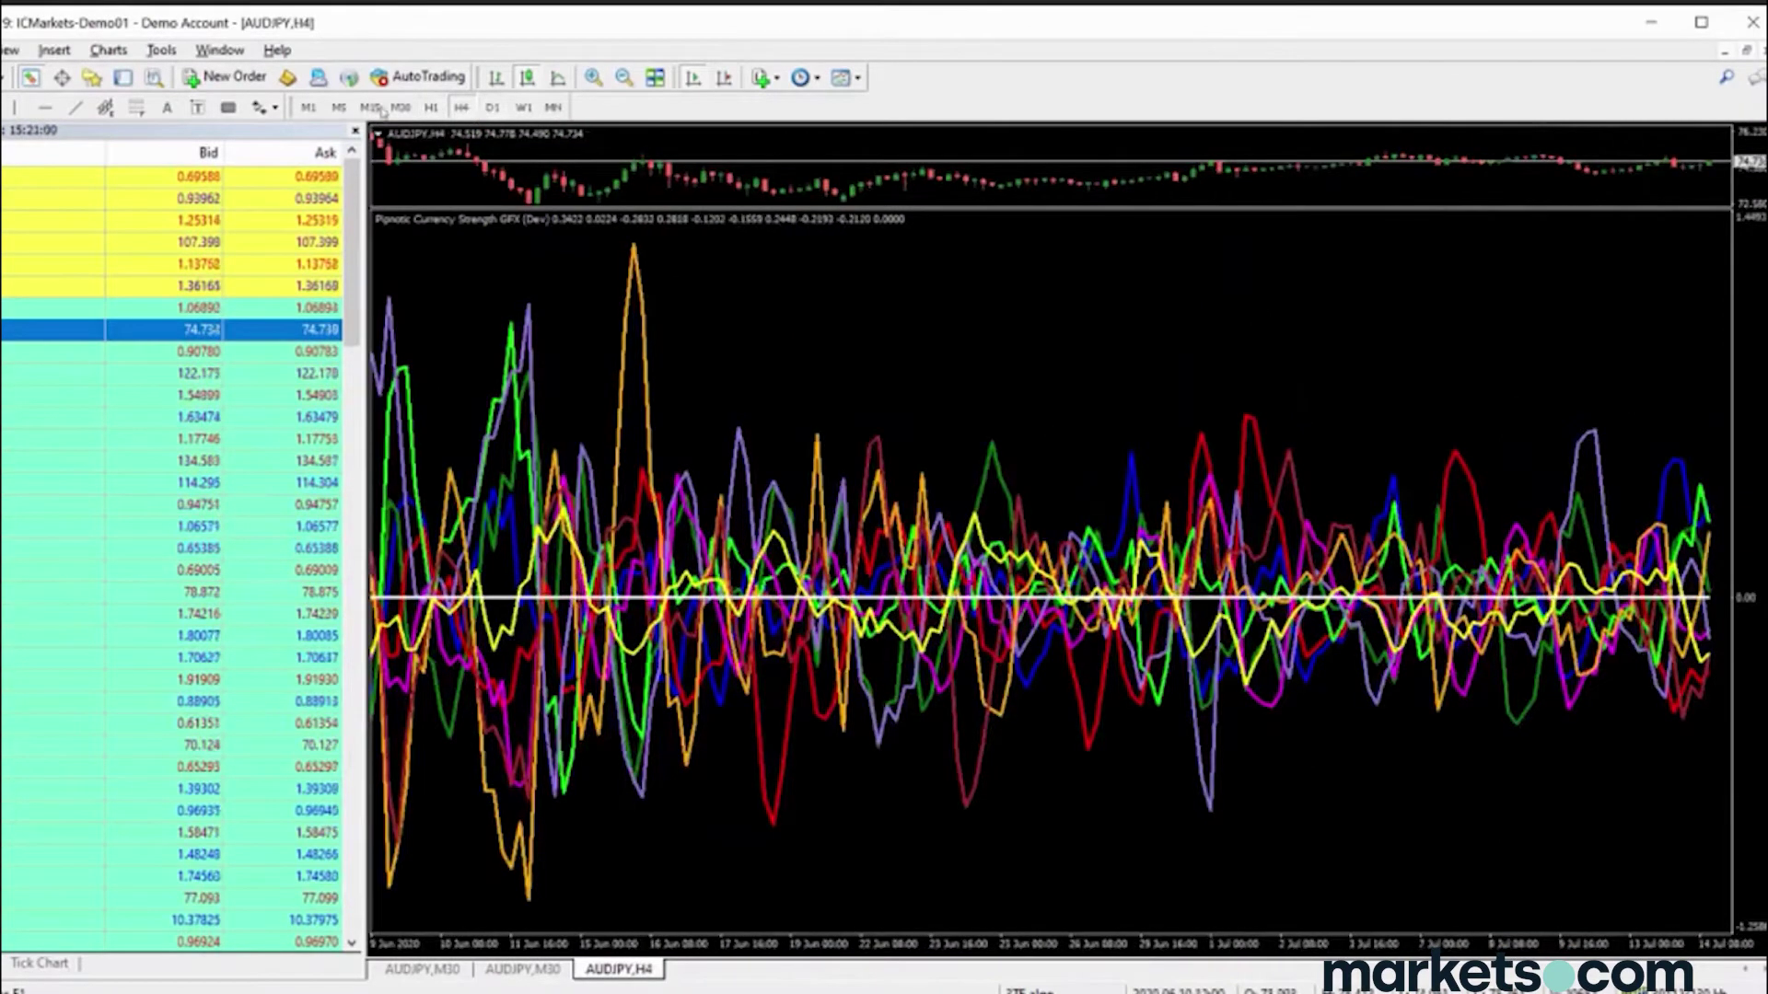
left_click(377, 109)
left_click(401, 108)
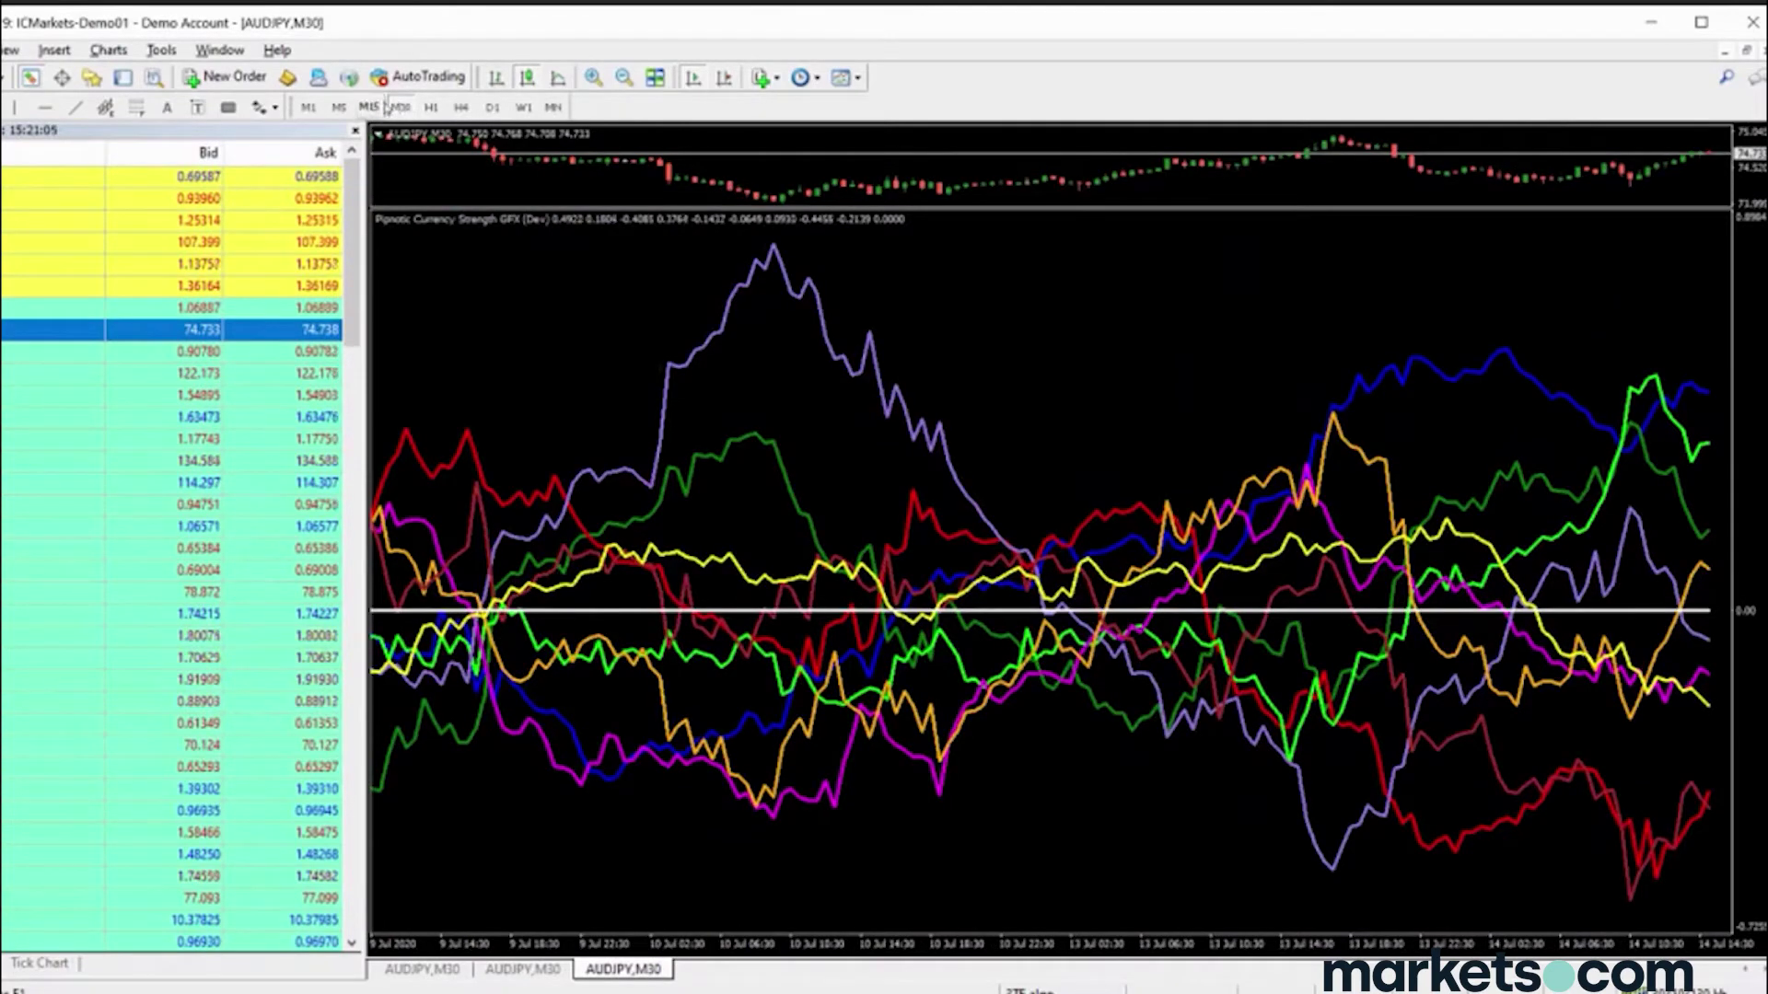
left_click(378, 108)
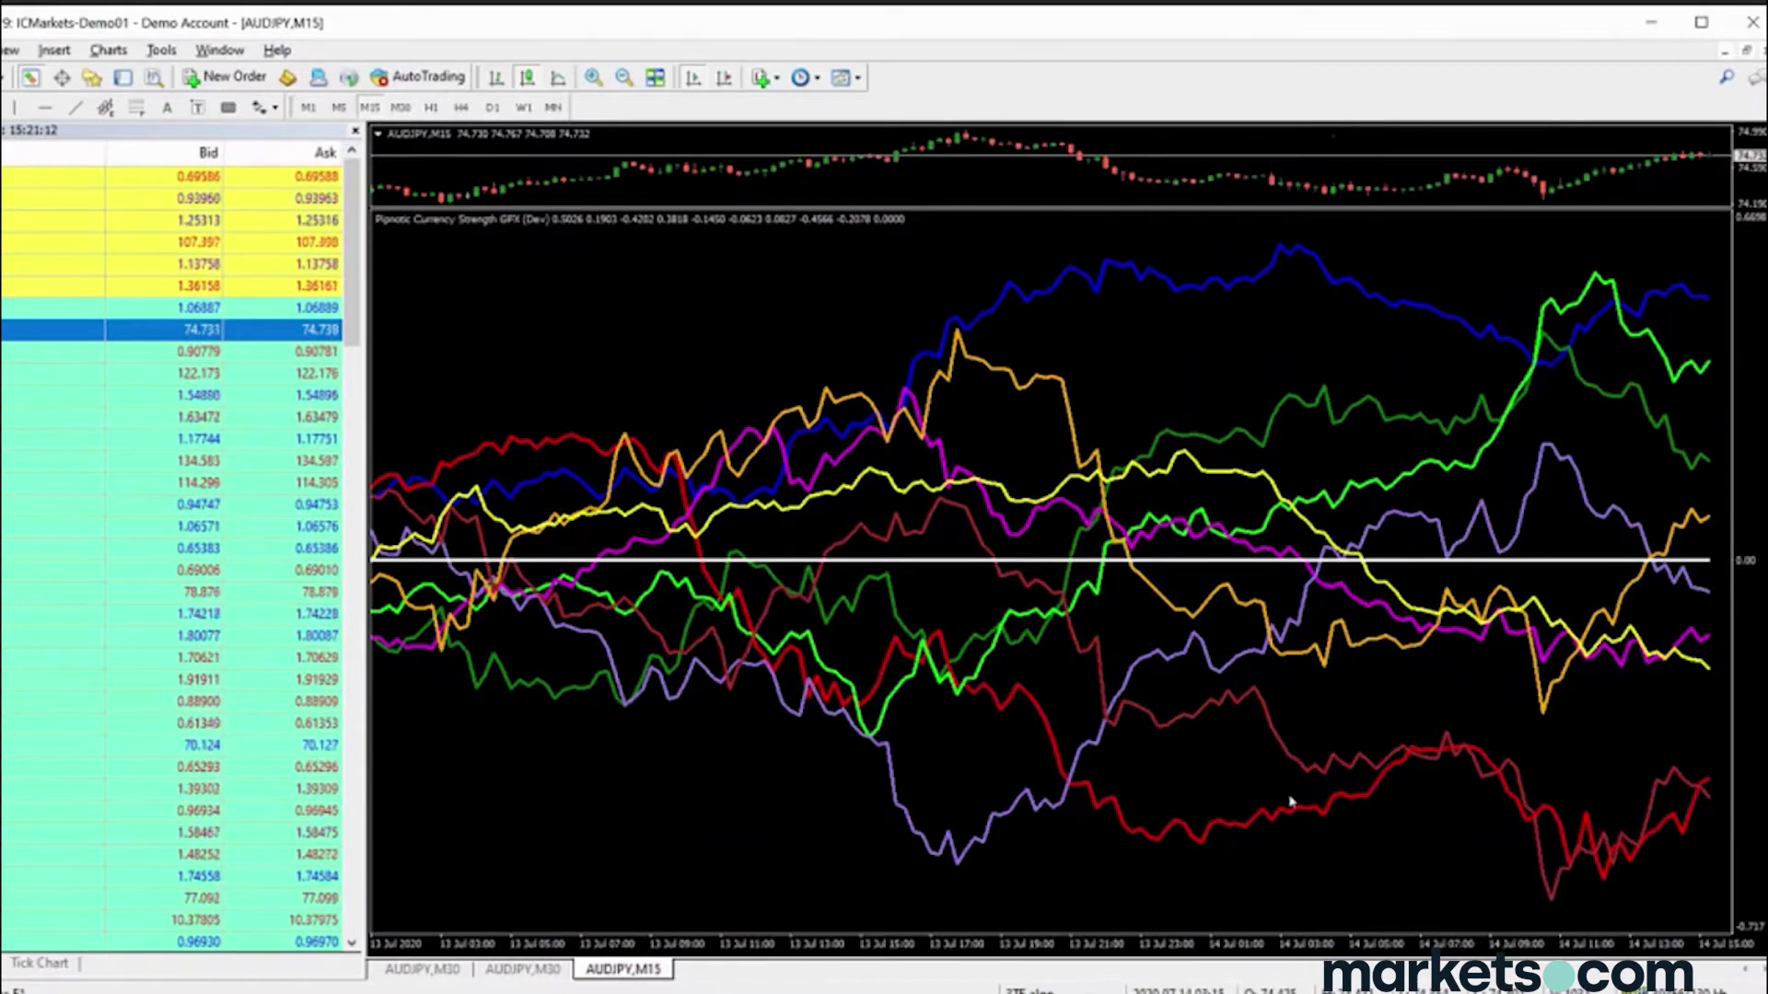
Load EURNZD in the M30 histogram chart and hide the Market Watch list
left_click(421, 969)
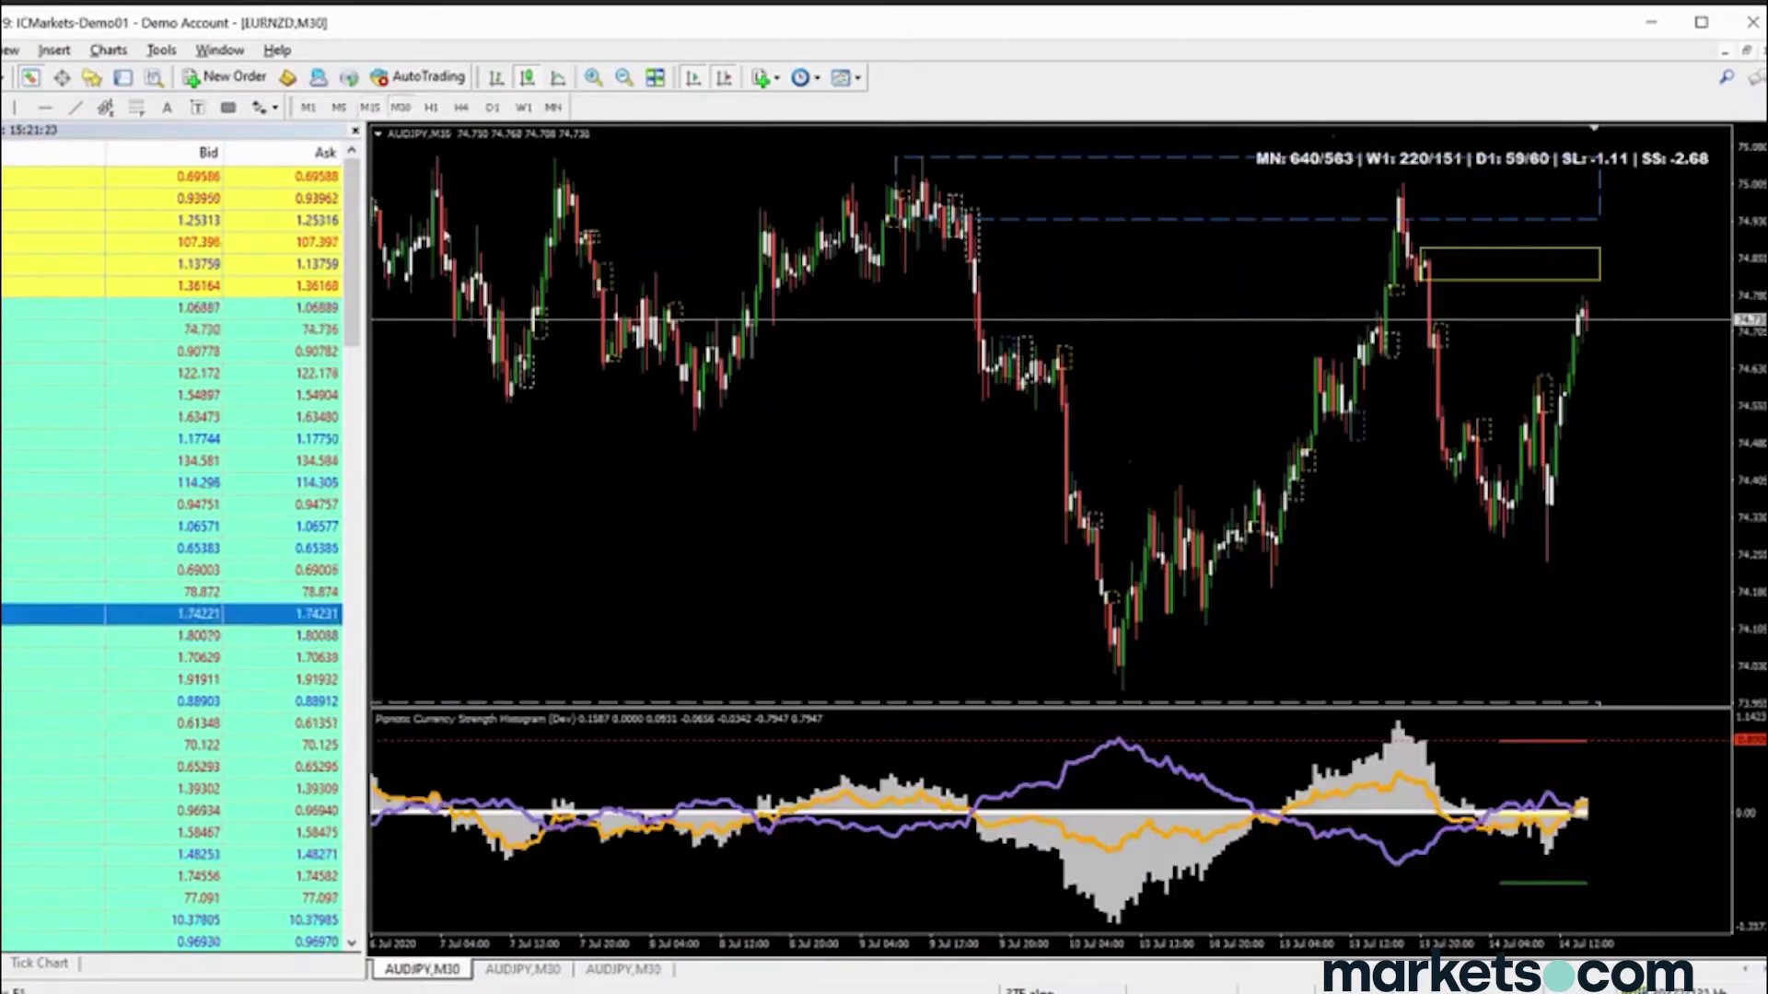
left_click(354, 131)
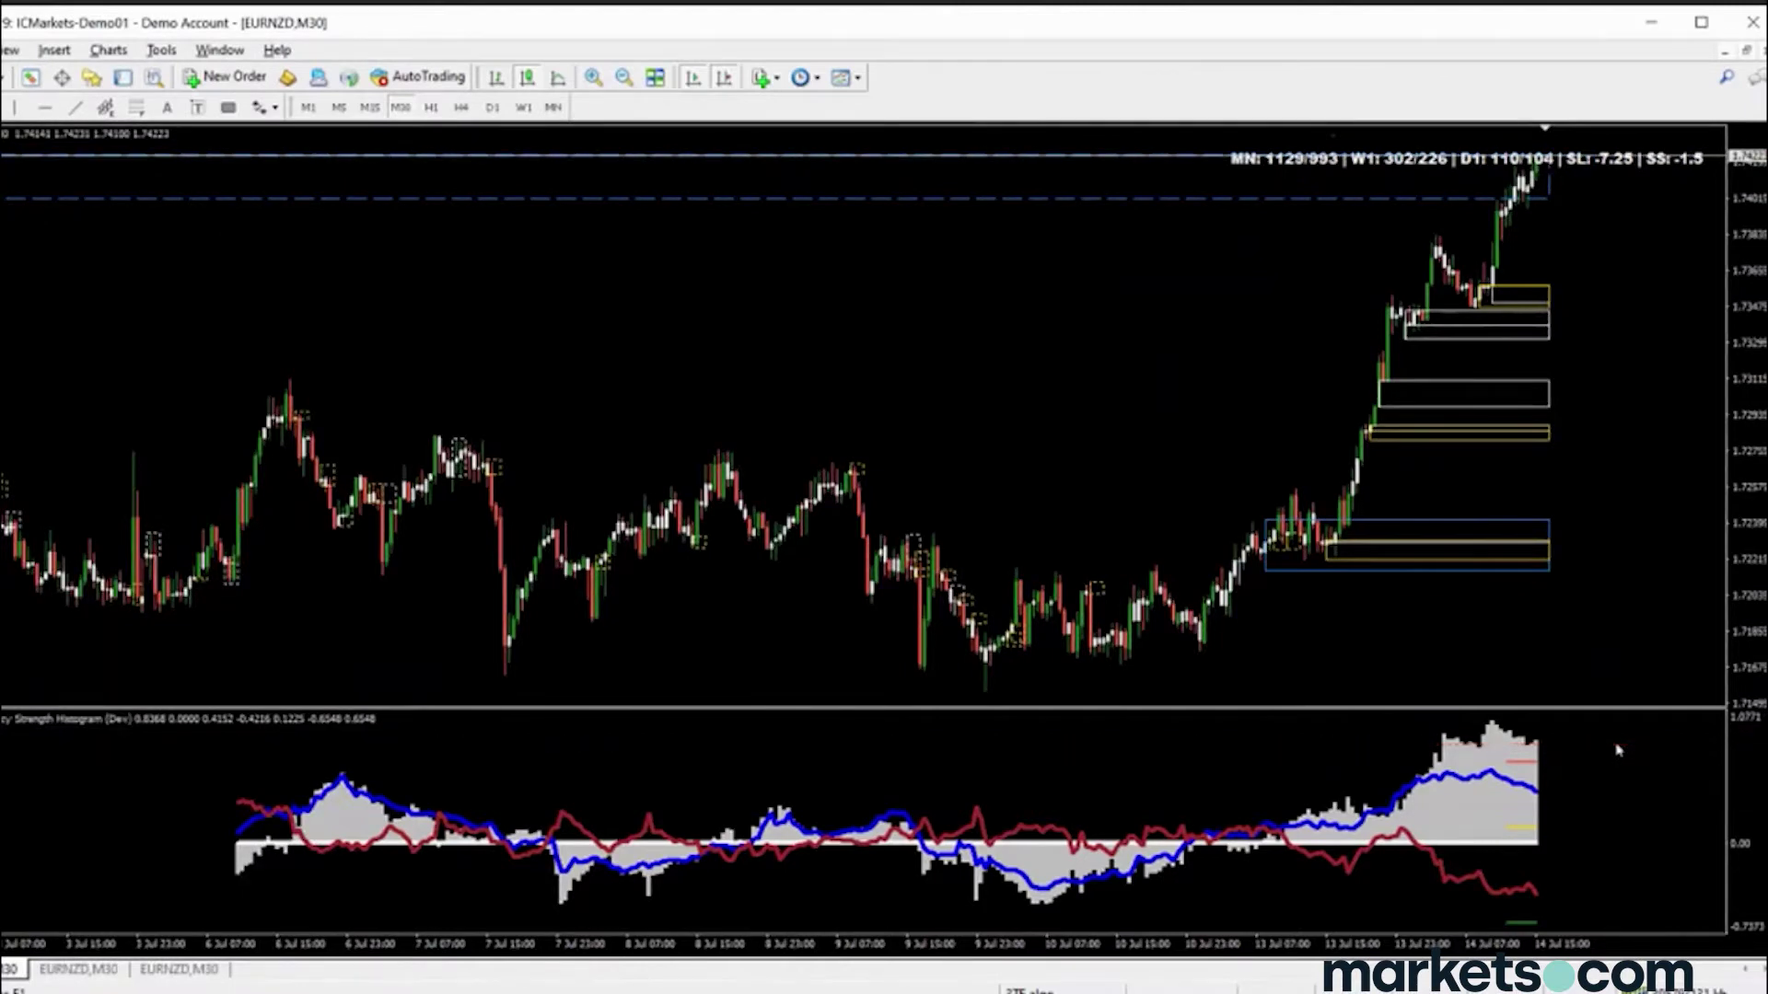
Draw a yellow EURNZD supply zone from 1.74479 to 1.74756 starting at the 30 June drop, and place a vertical line at 2 July 20:30
left_click_drag(1749, 497, 1750, 553)
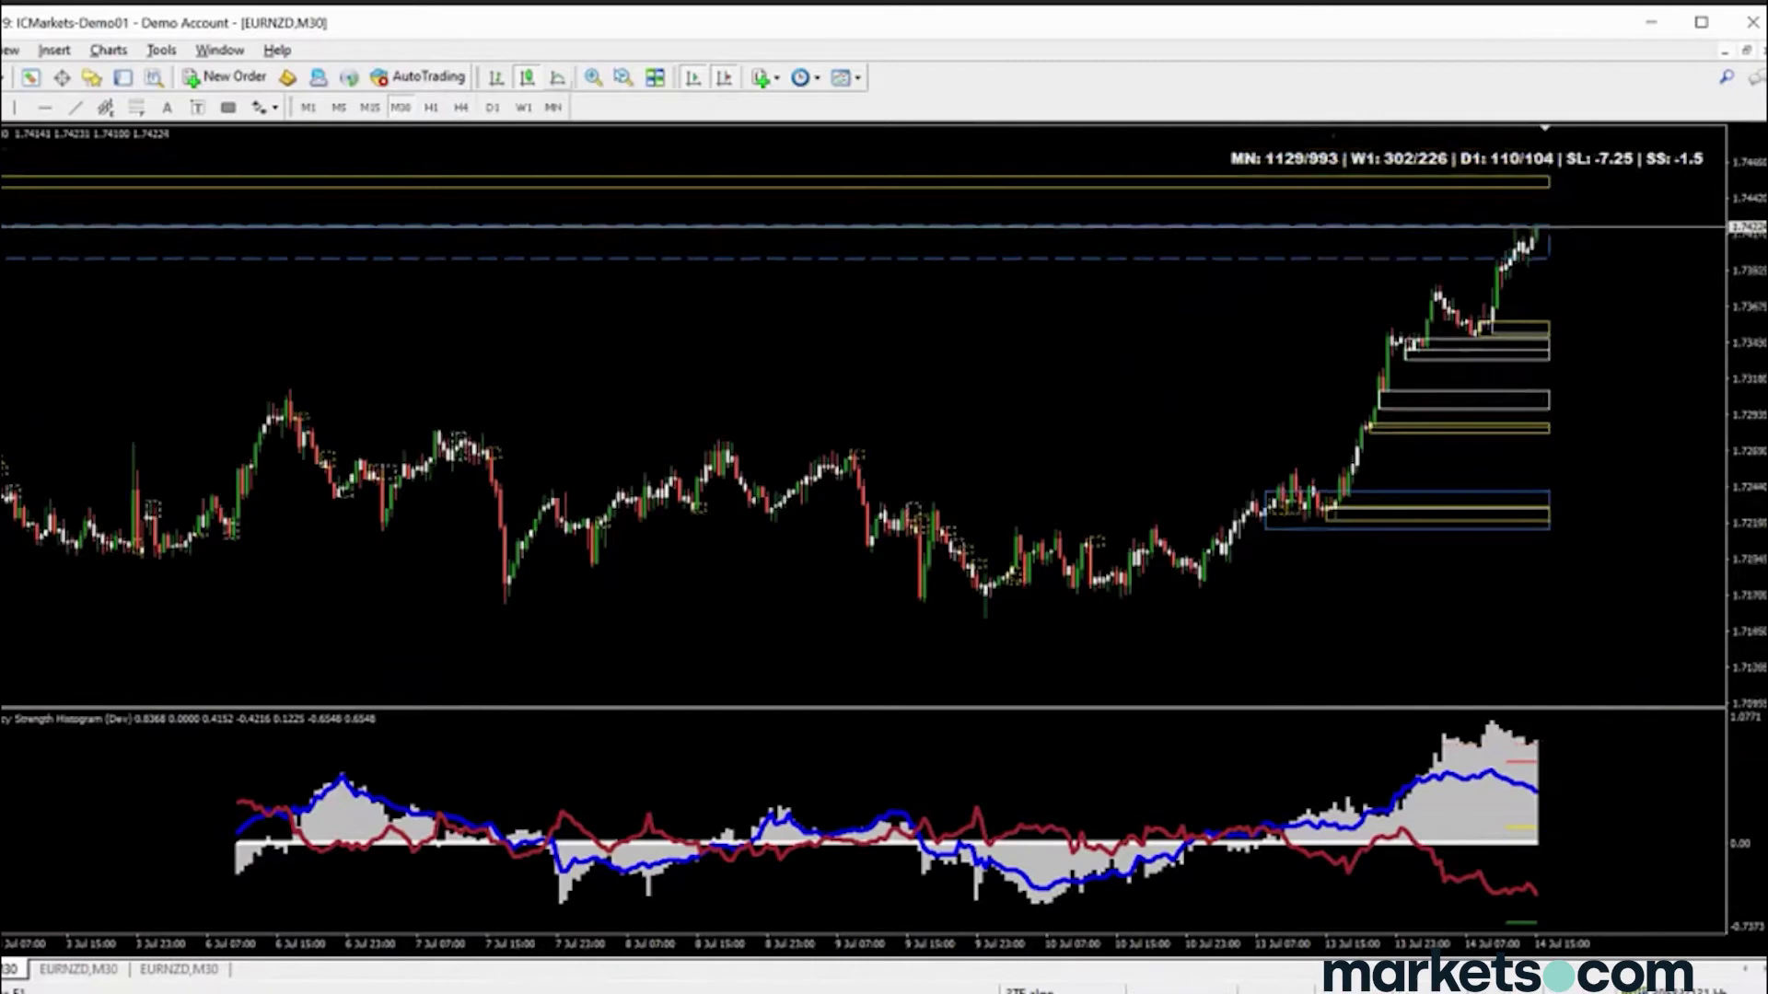
left_click(624, 78)
left_click(624, 77)
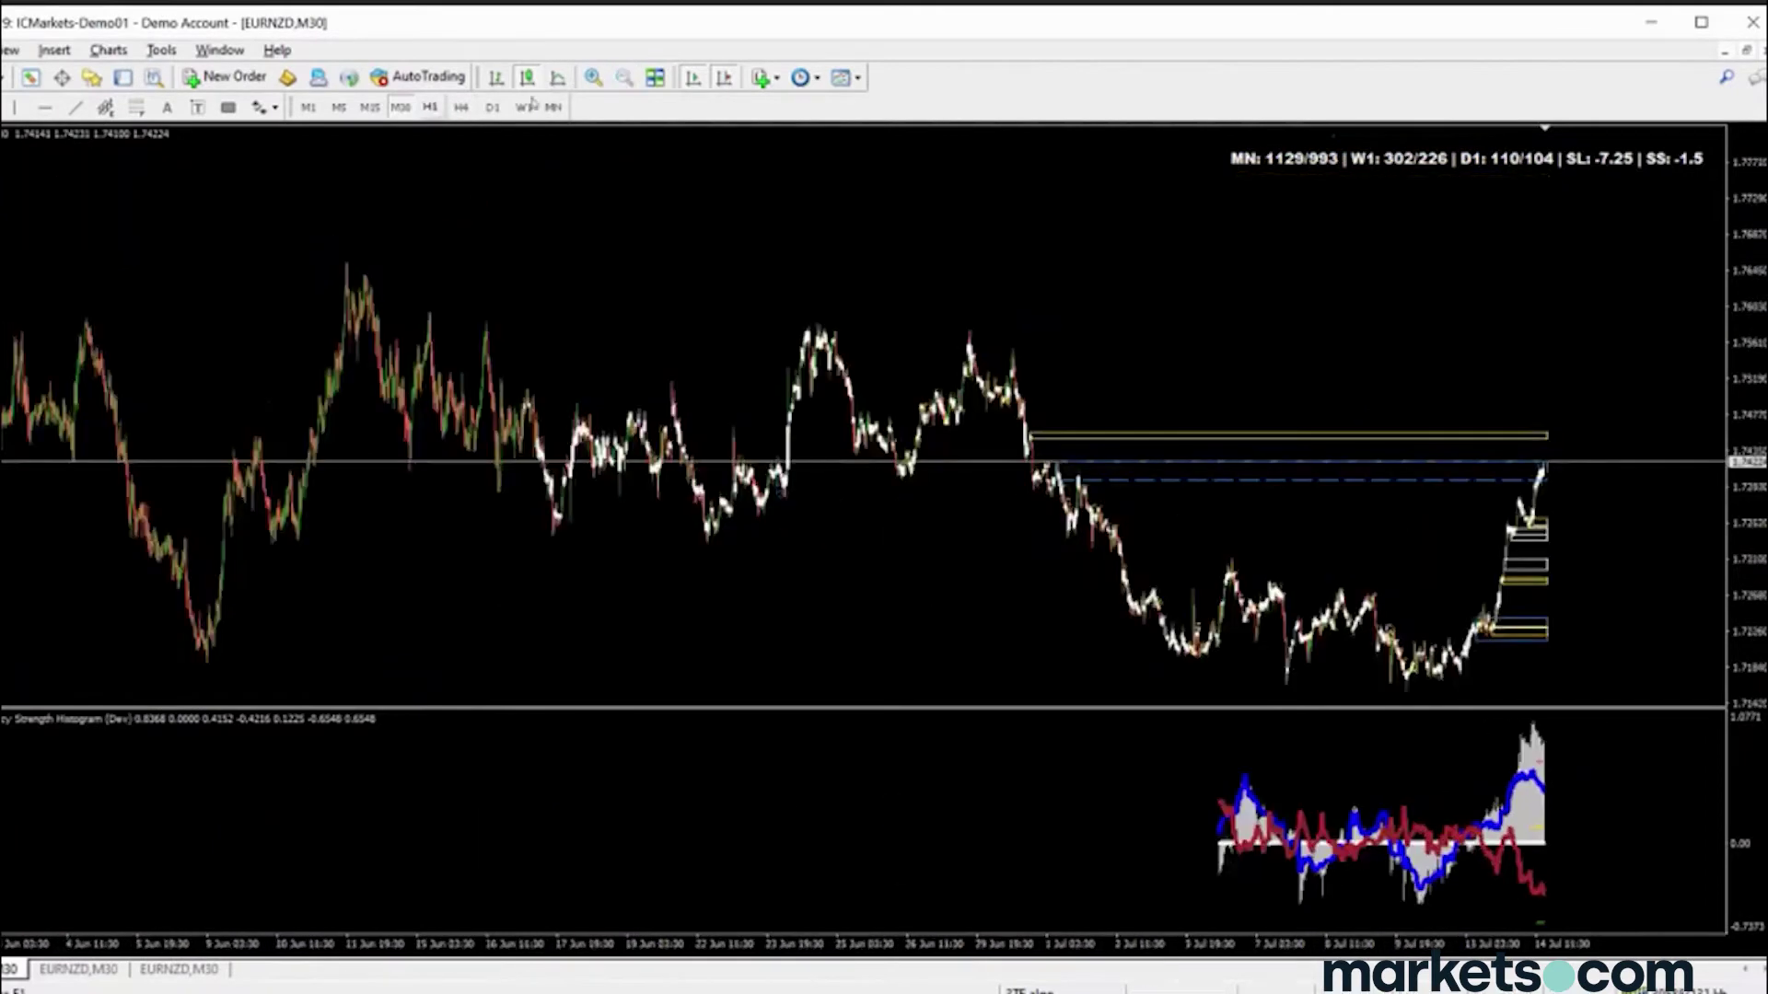
left_click(593, 77)
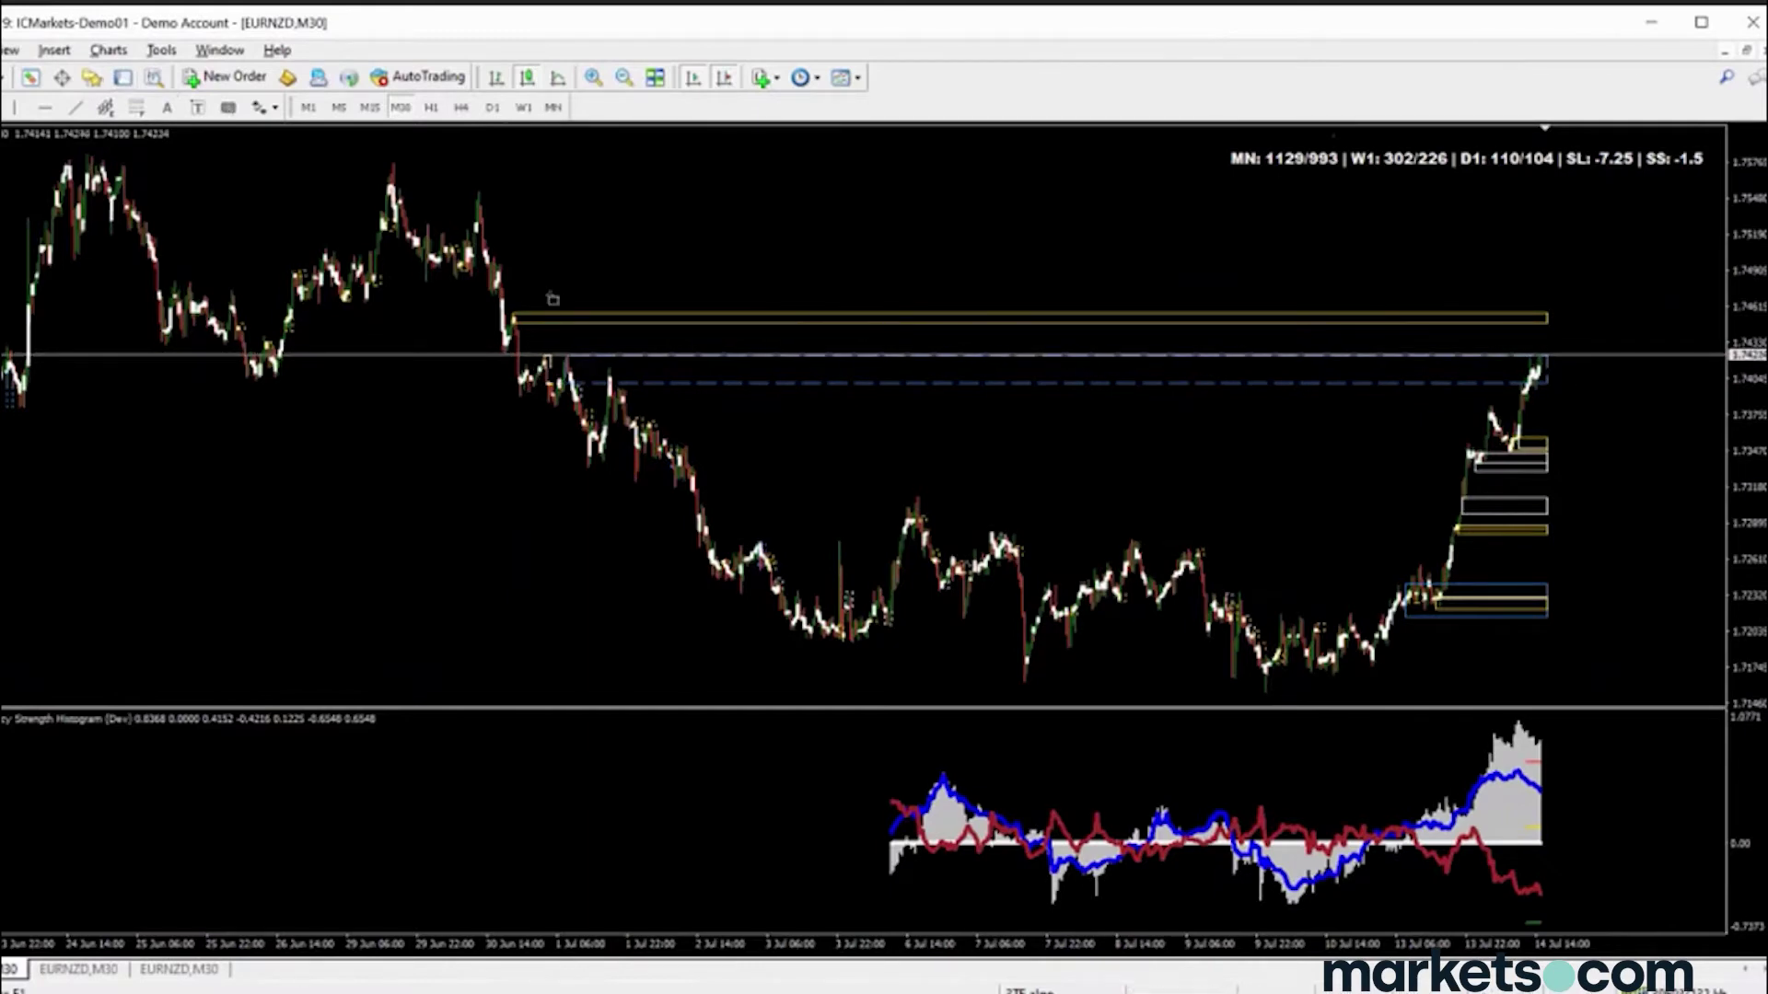
left_click_drag(512, 288, 1531, 337)
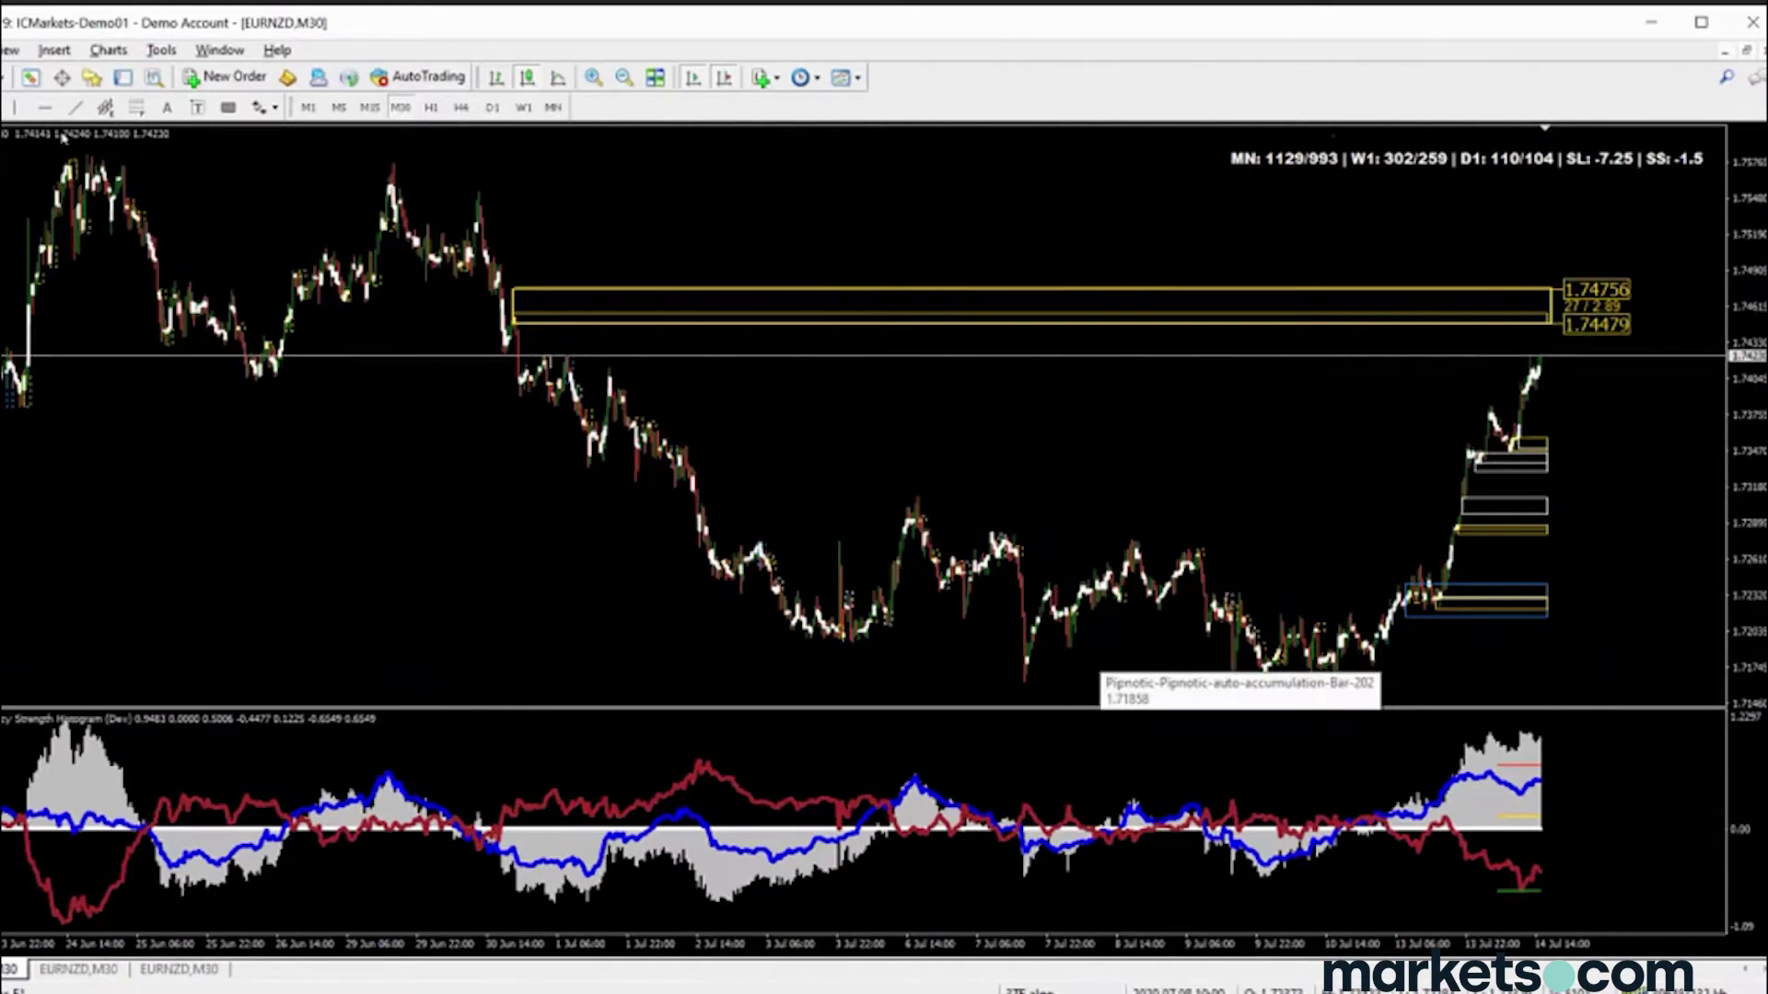
left_click(61, 77)
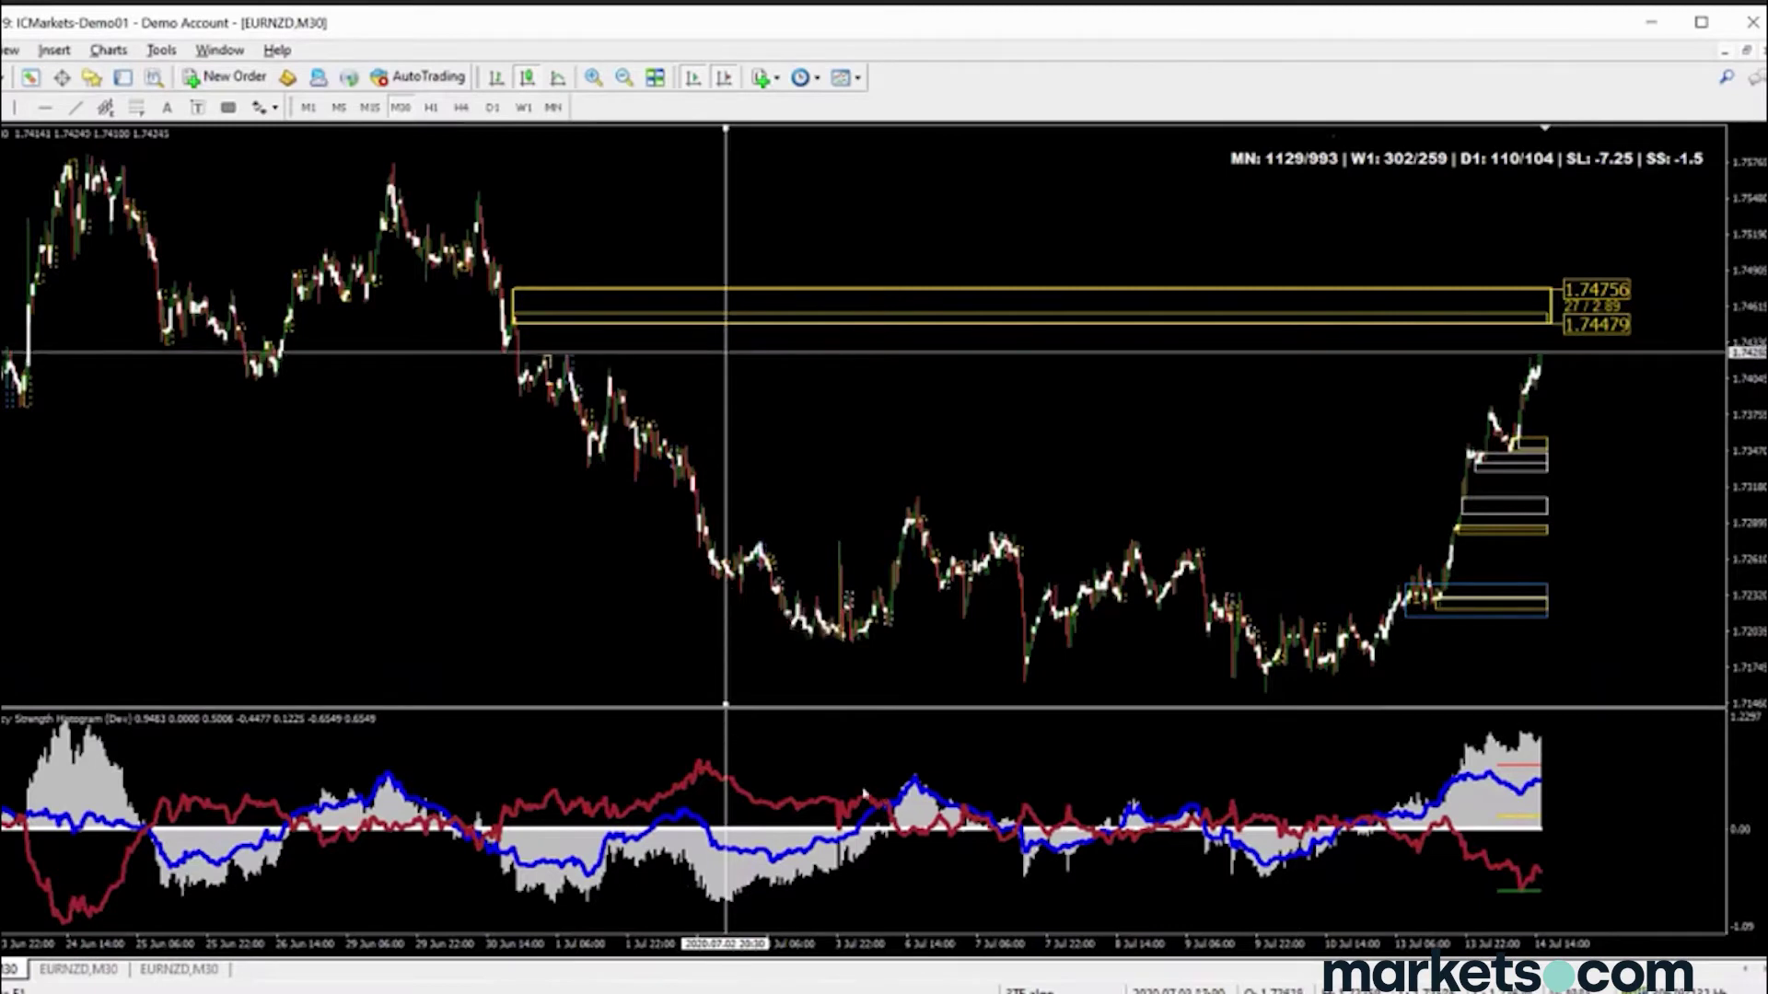
Compare the strength lines around the 2 July peak and delete the vertical line at 2 July 20:30
mouse_move(835, 866)
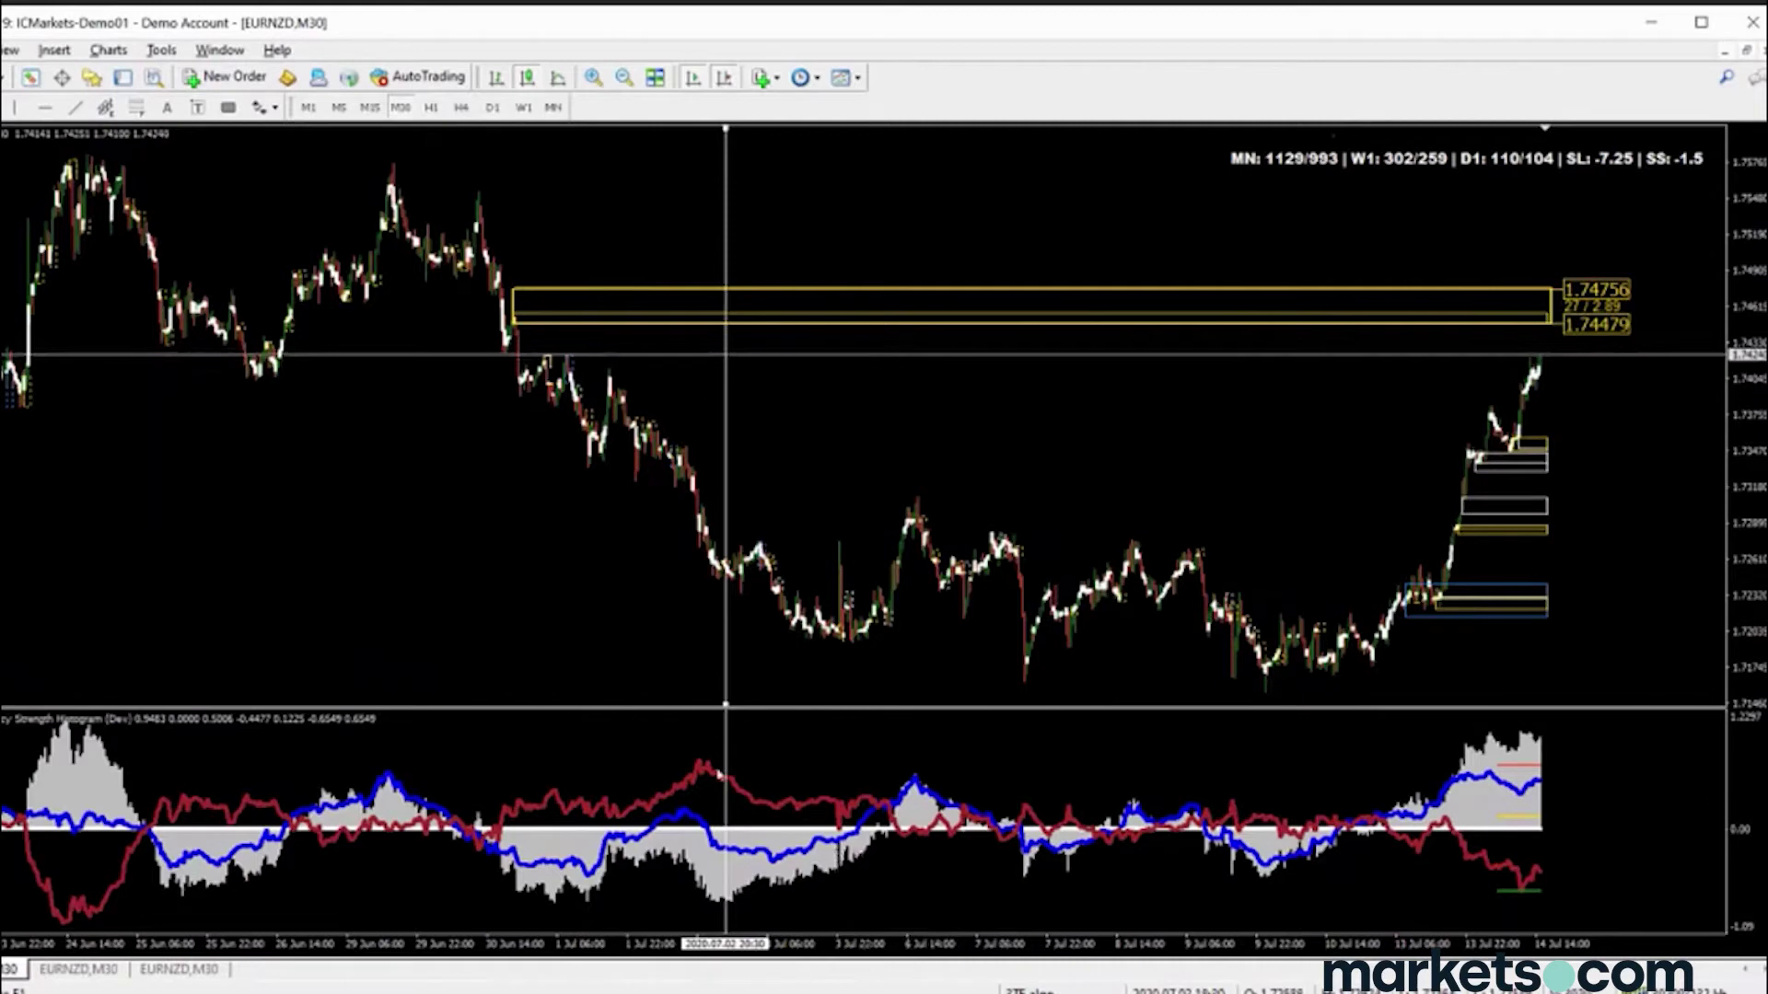
mouse_move(788, 812)
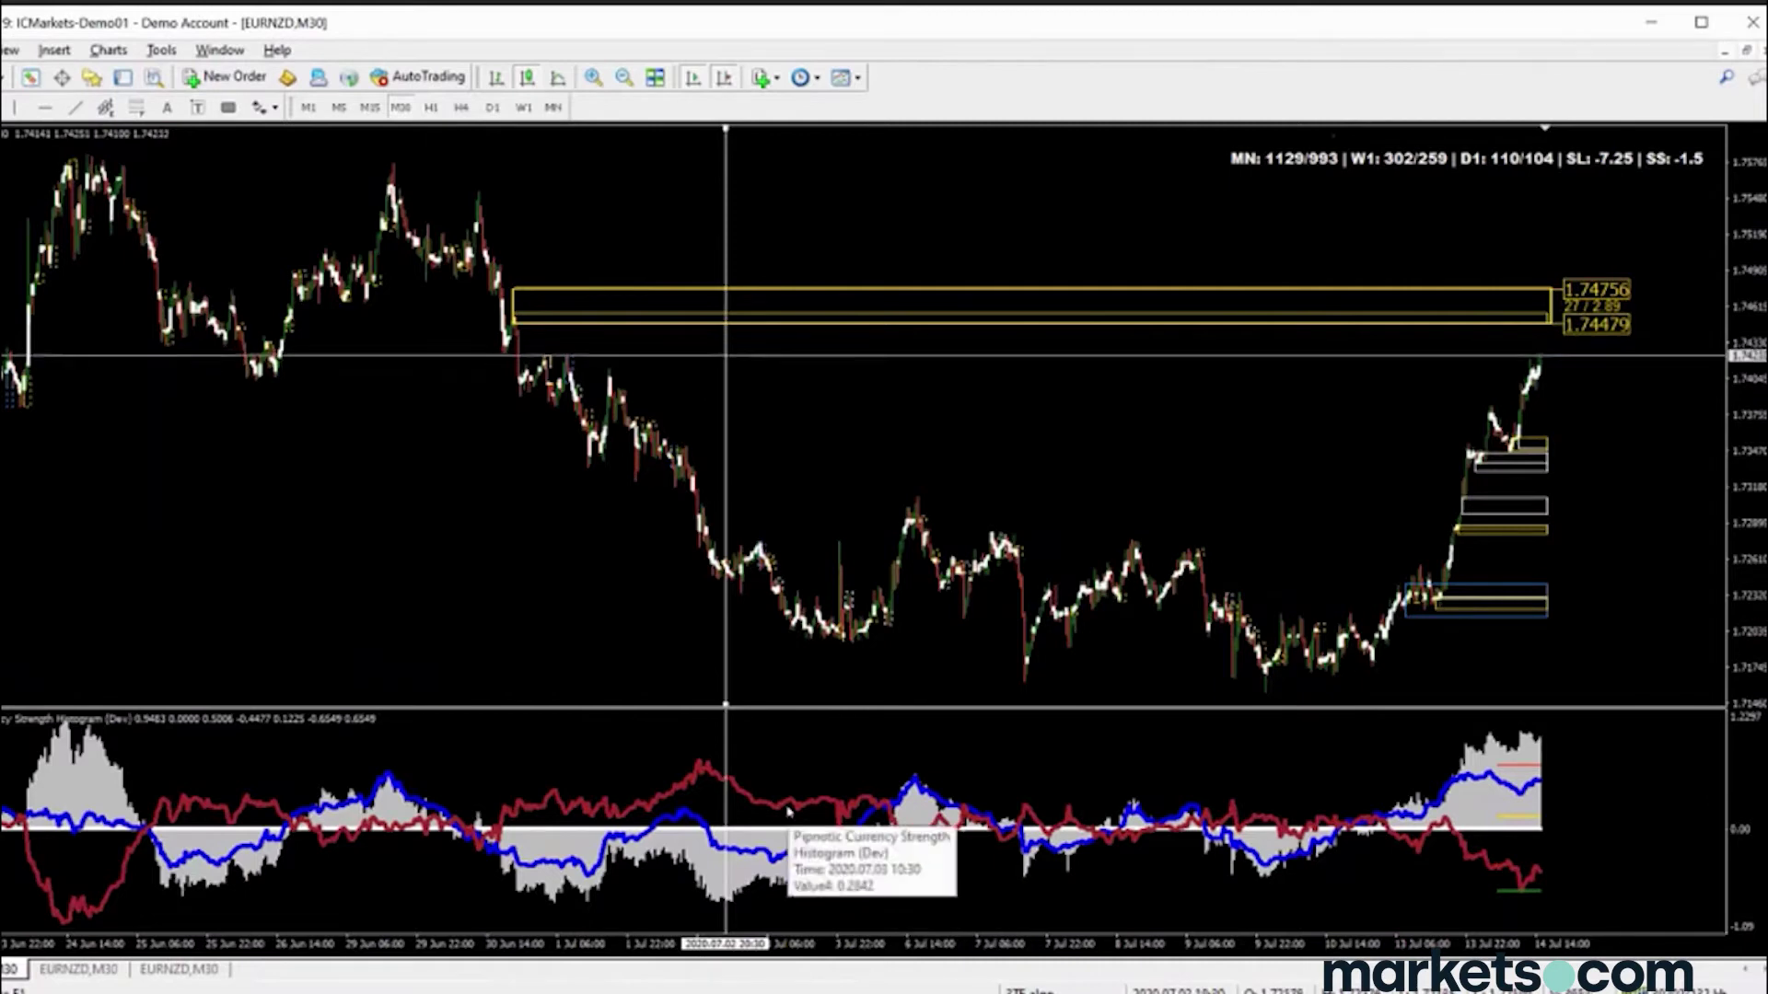
key("Delete")
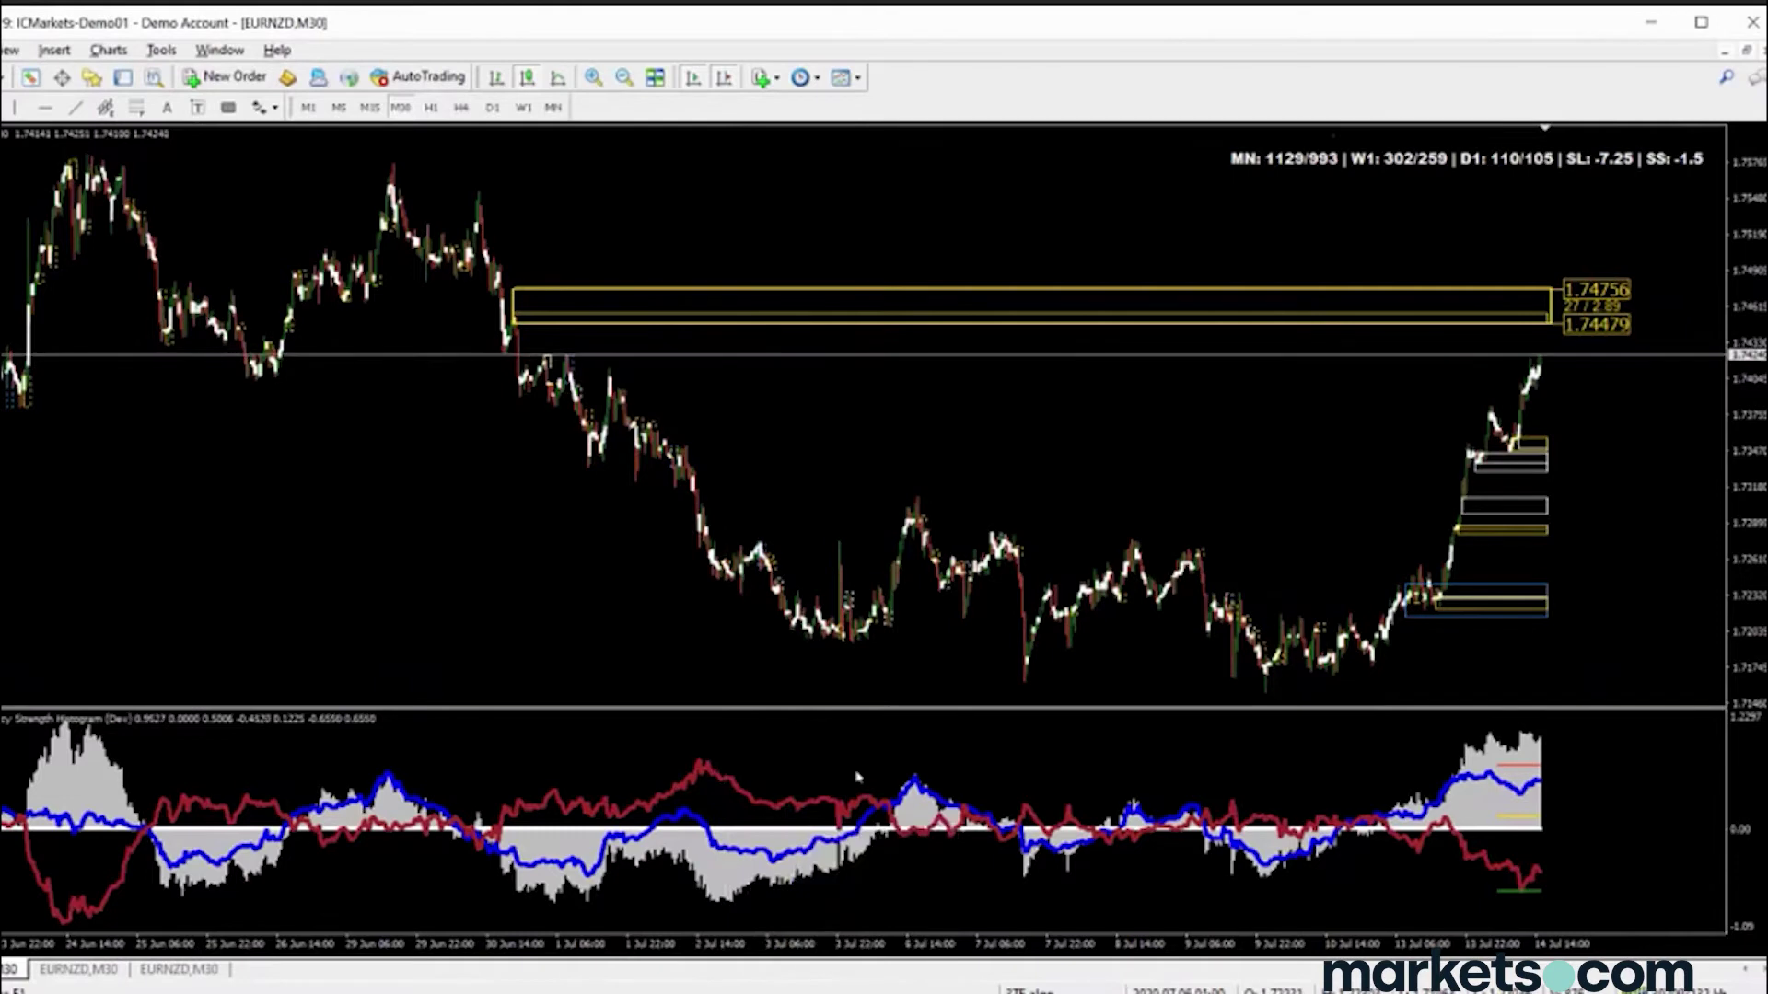
Draw a yellow demand zone at the base of the 24 June rally on the EURNZD M30 chart
mouse_move(725, 898)
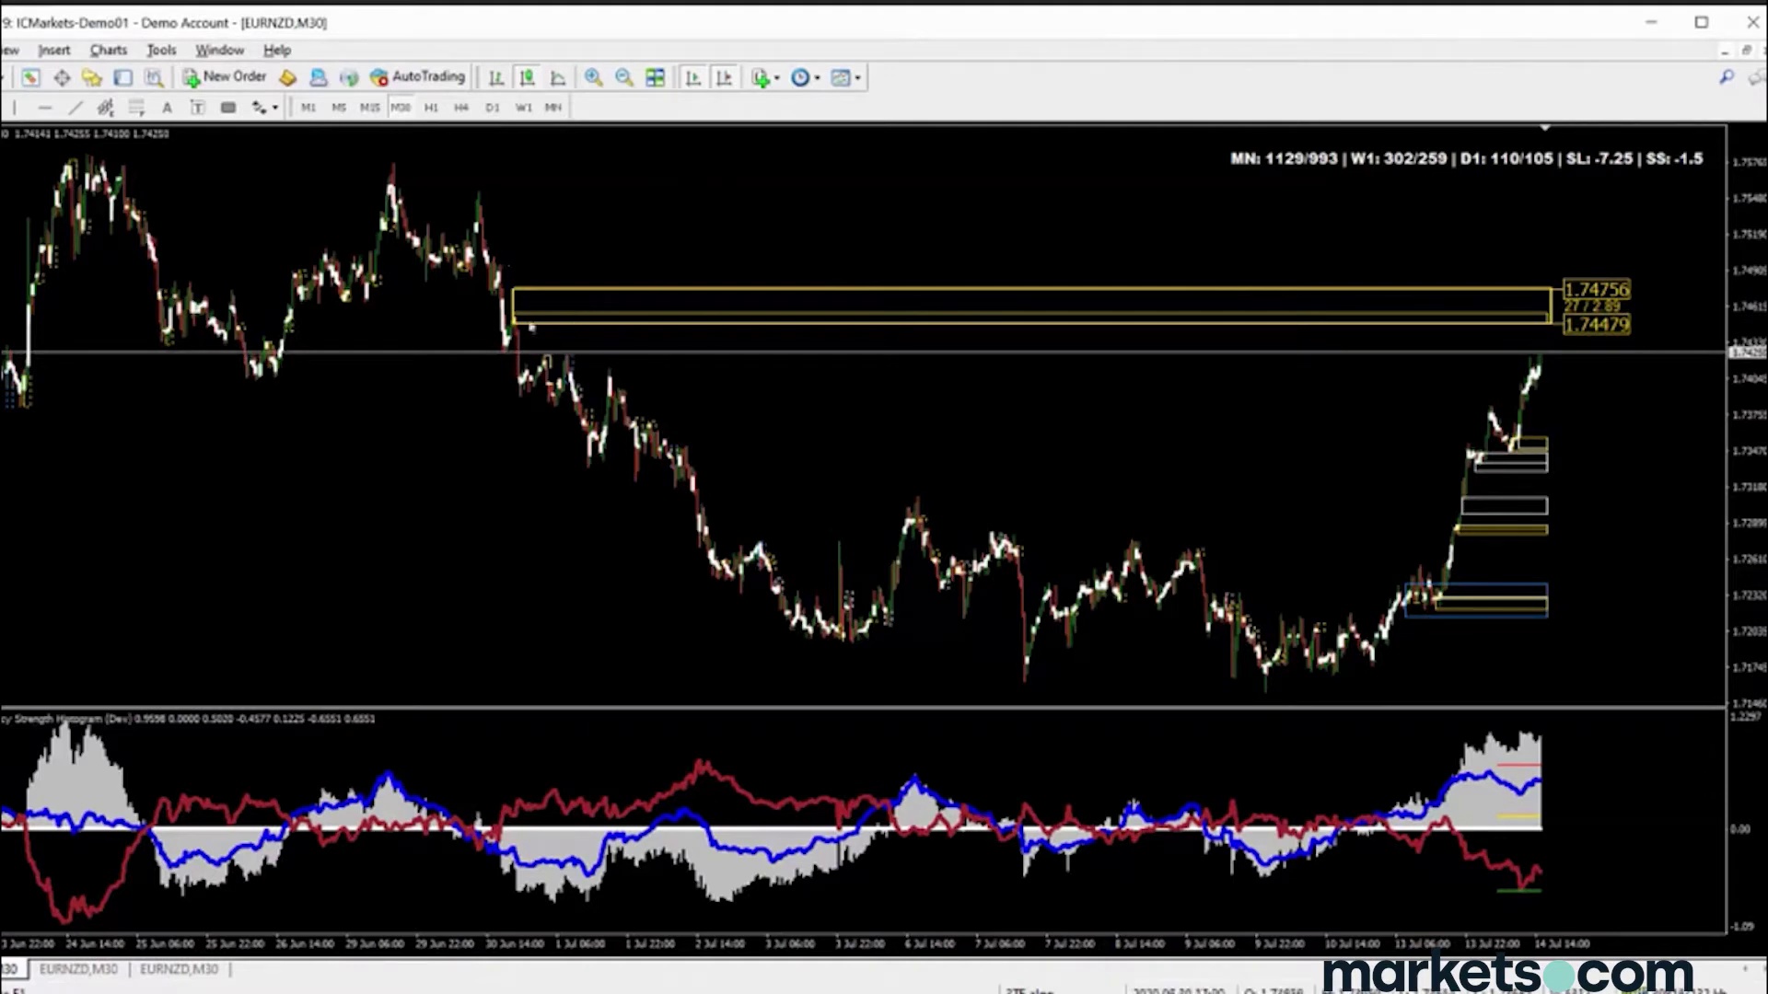
left_click(595, 78)
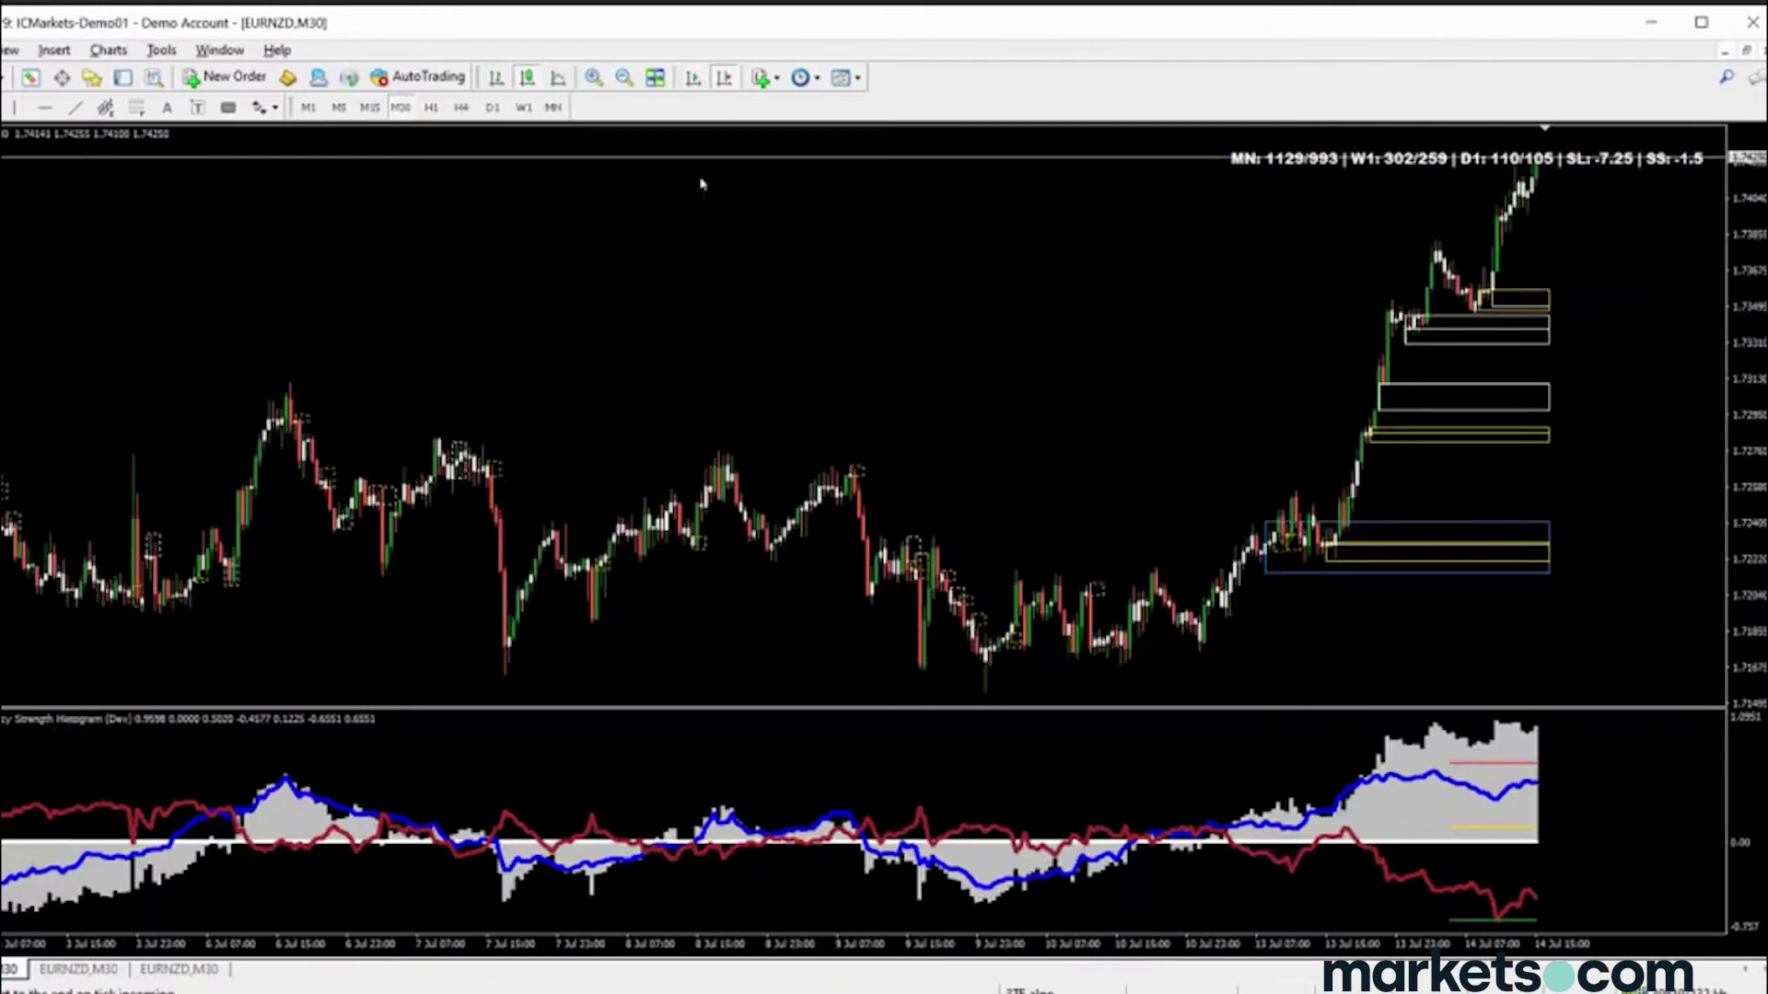
scroll(762, 353, "up", 5)
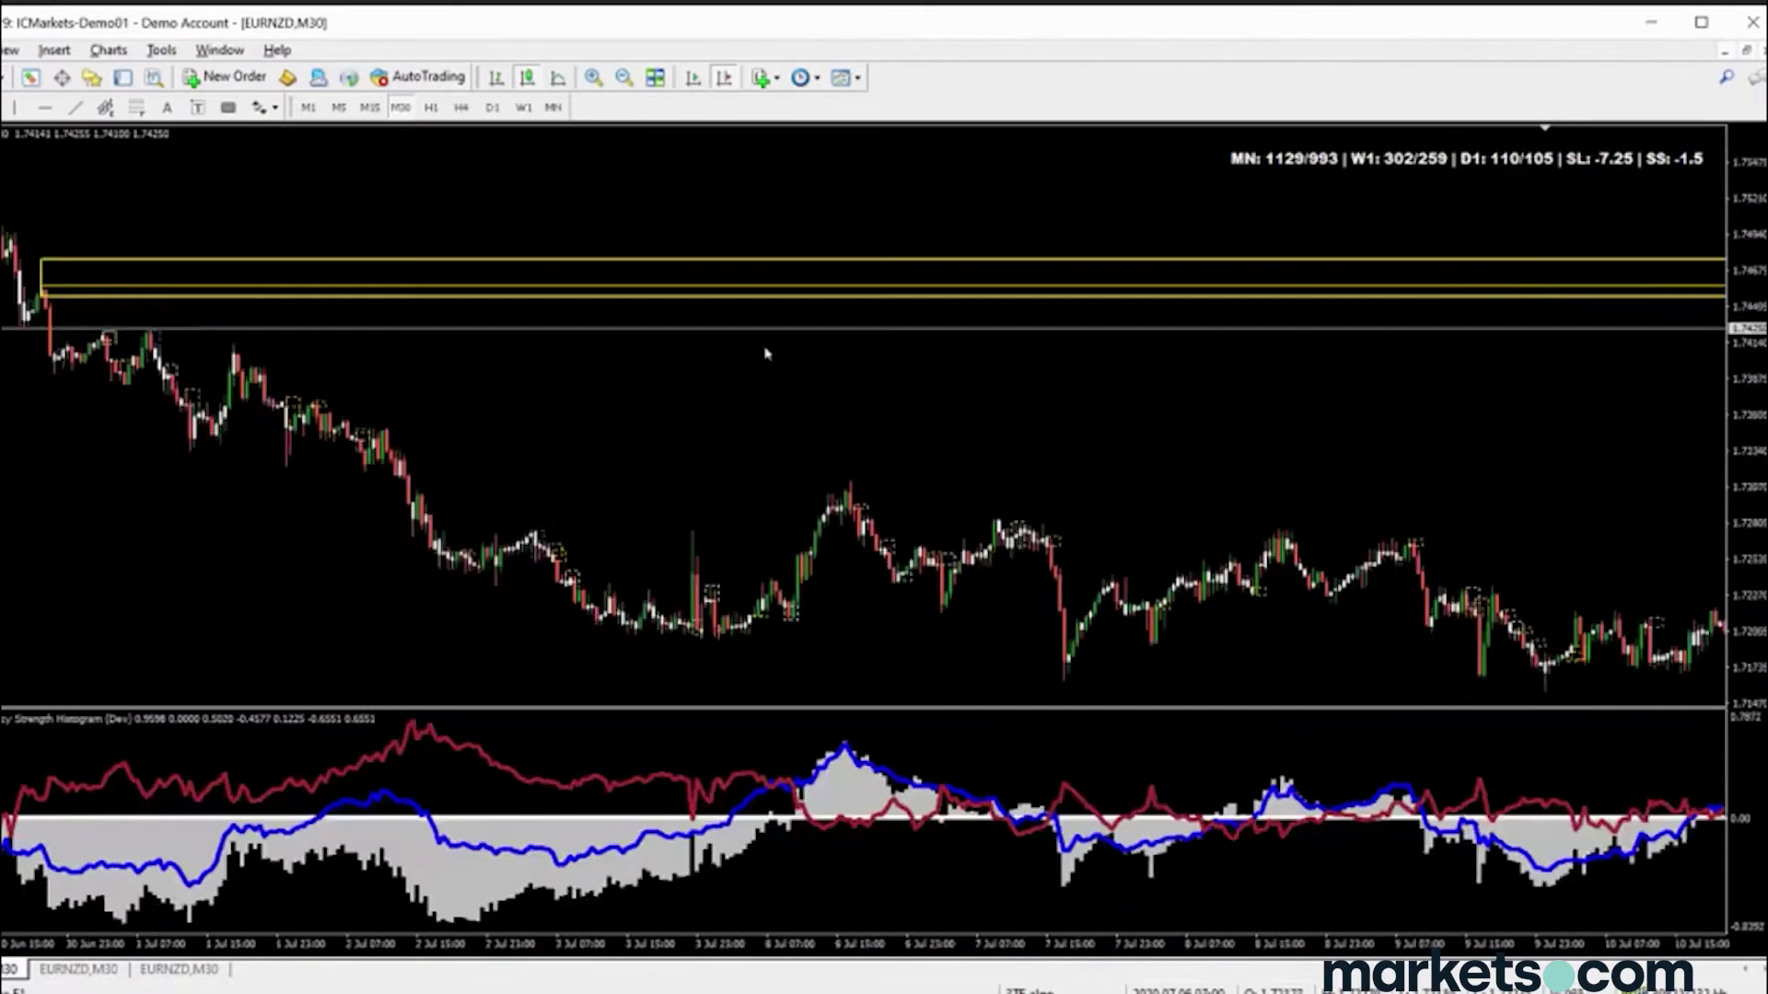
scroll(1087, 305, "up", 5)
scroll(1087, 304, "up", 5)
scroll(1030, 298, "up", 5)
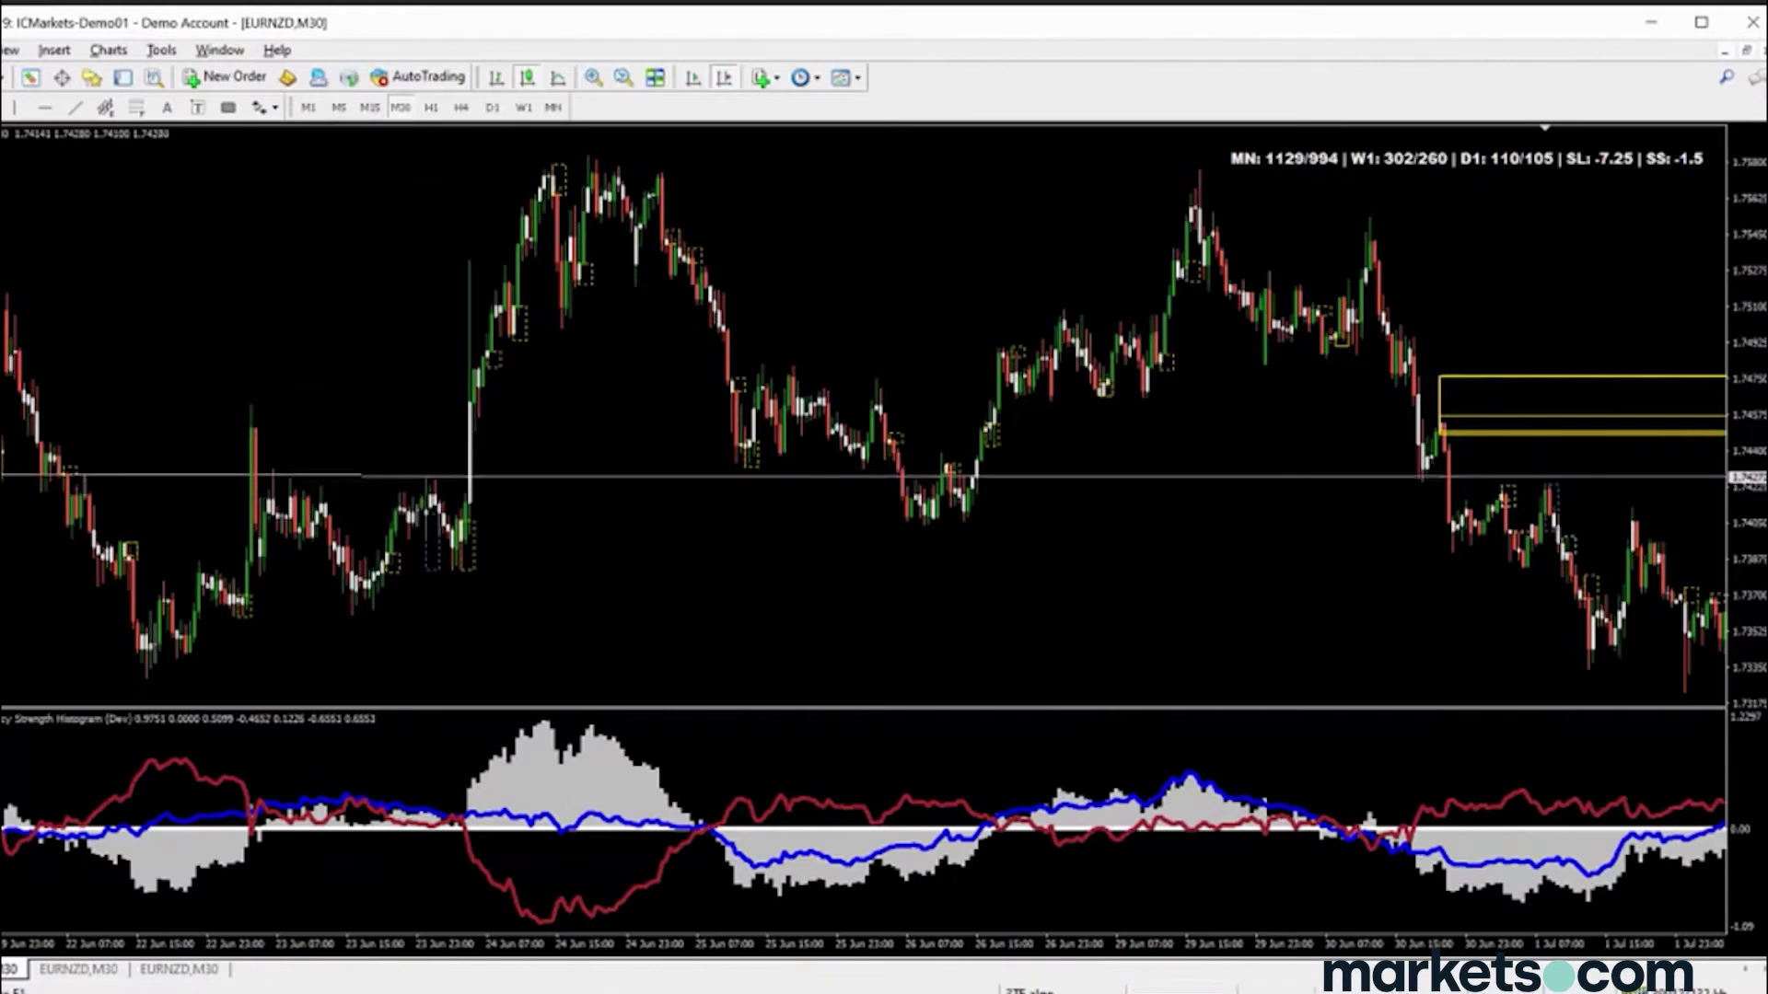
key("End")
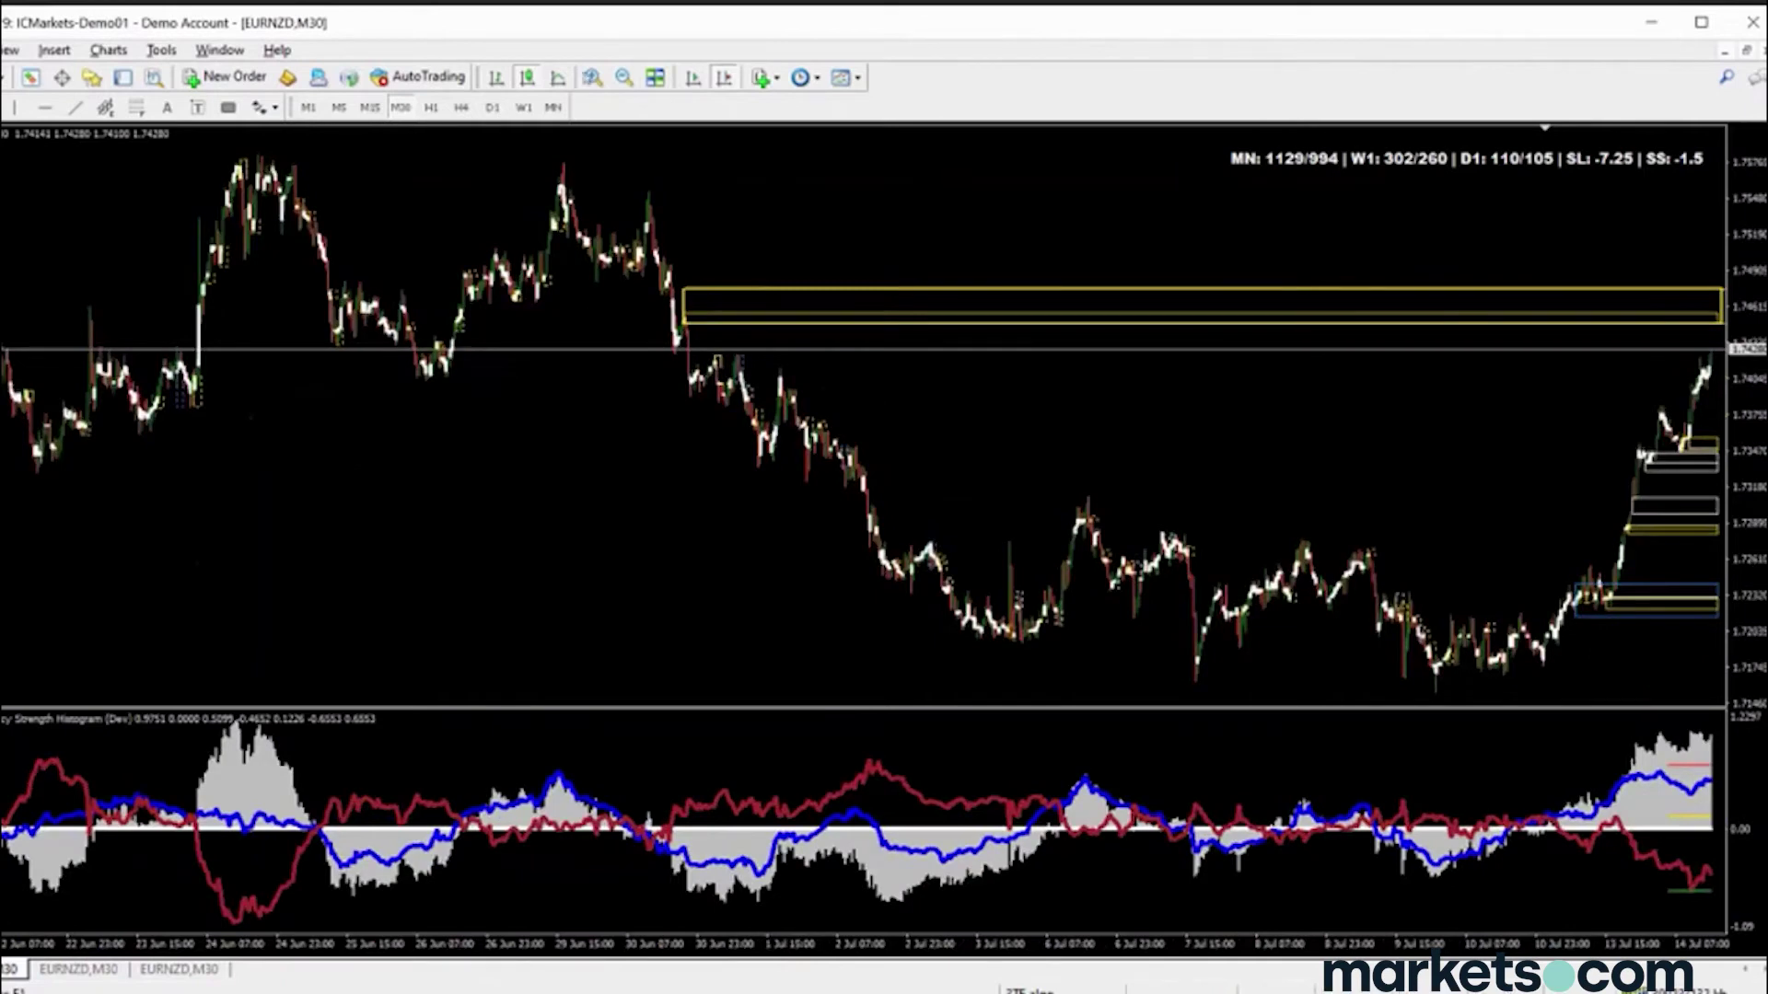
left_click(592, 77)
scroll(663, 411, "up", 10)
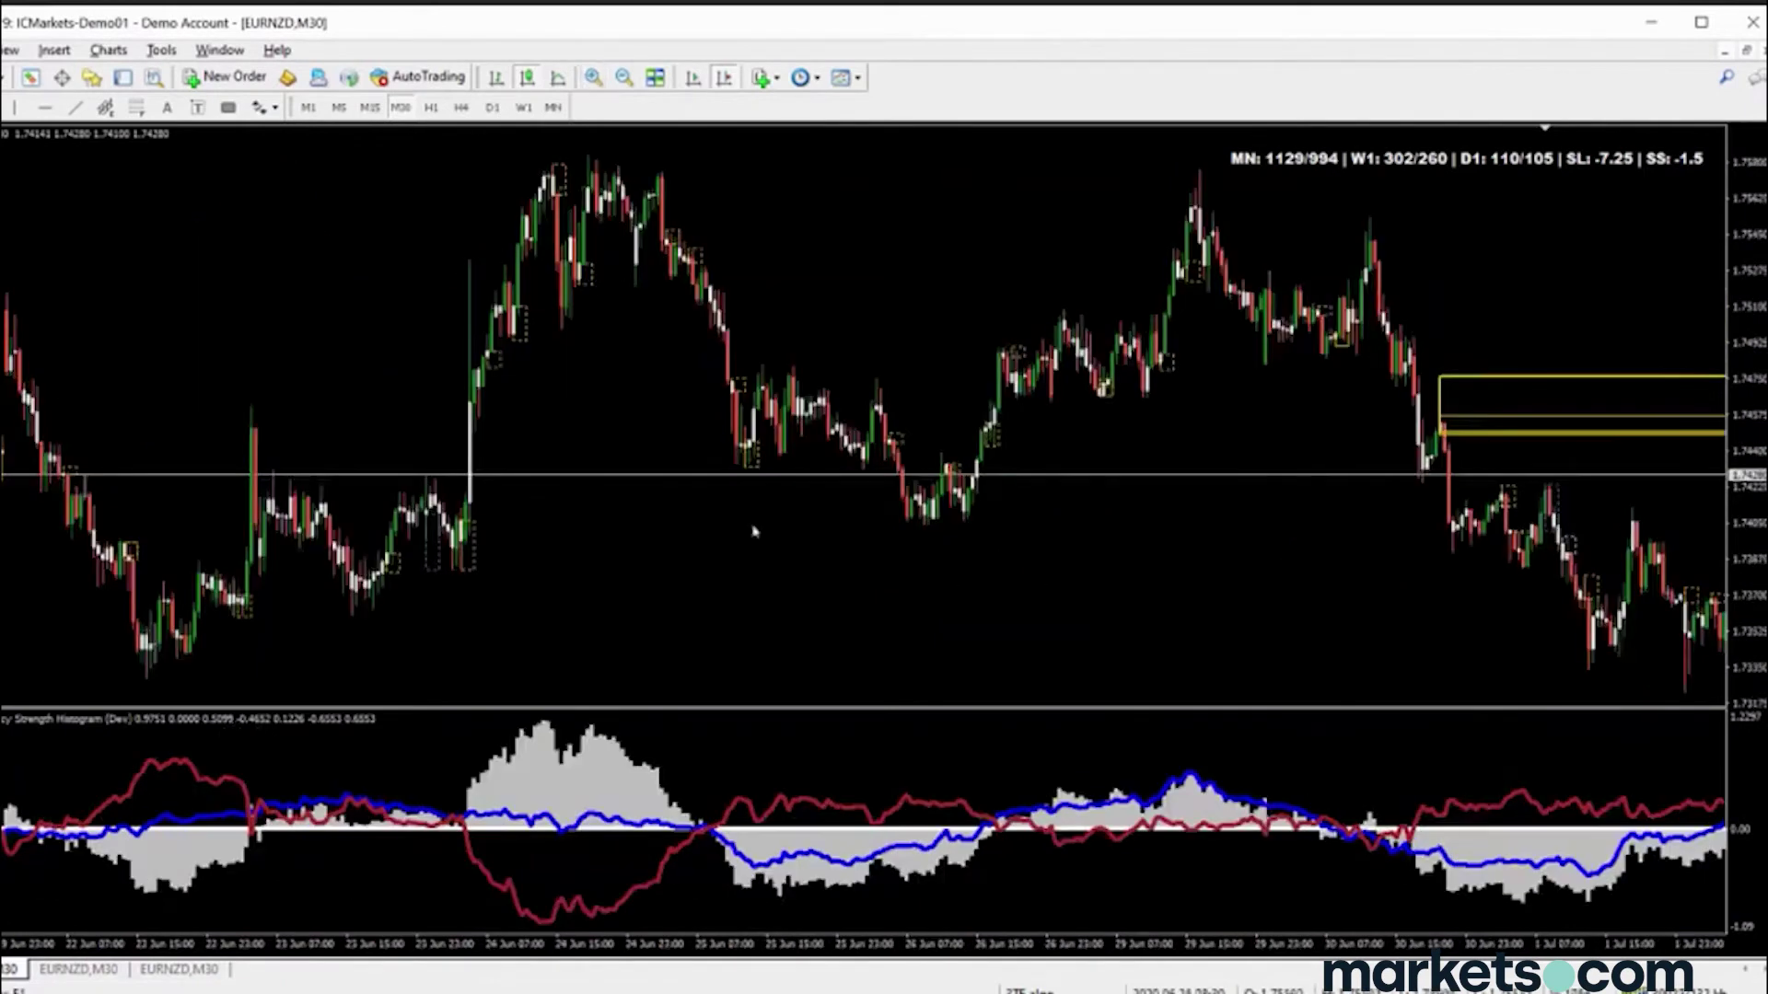
scroll(699, 525, "up", 2)
left_click(228, 107)
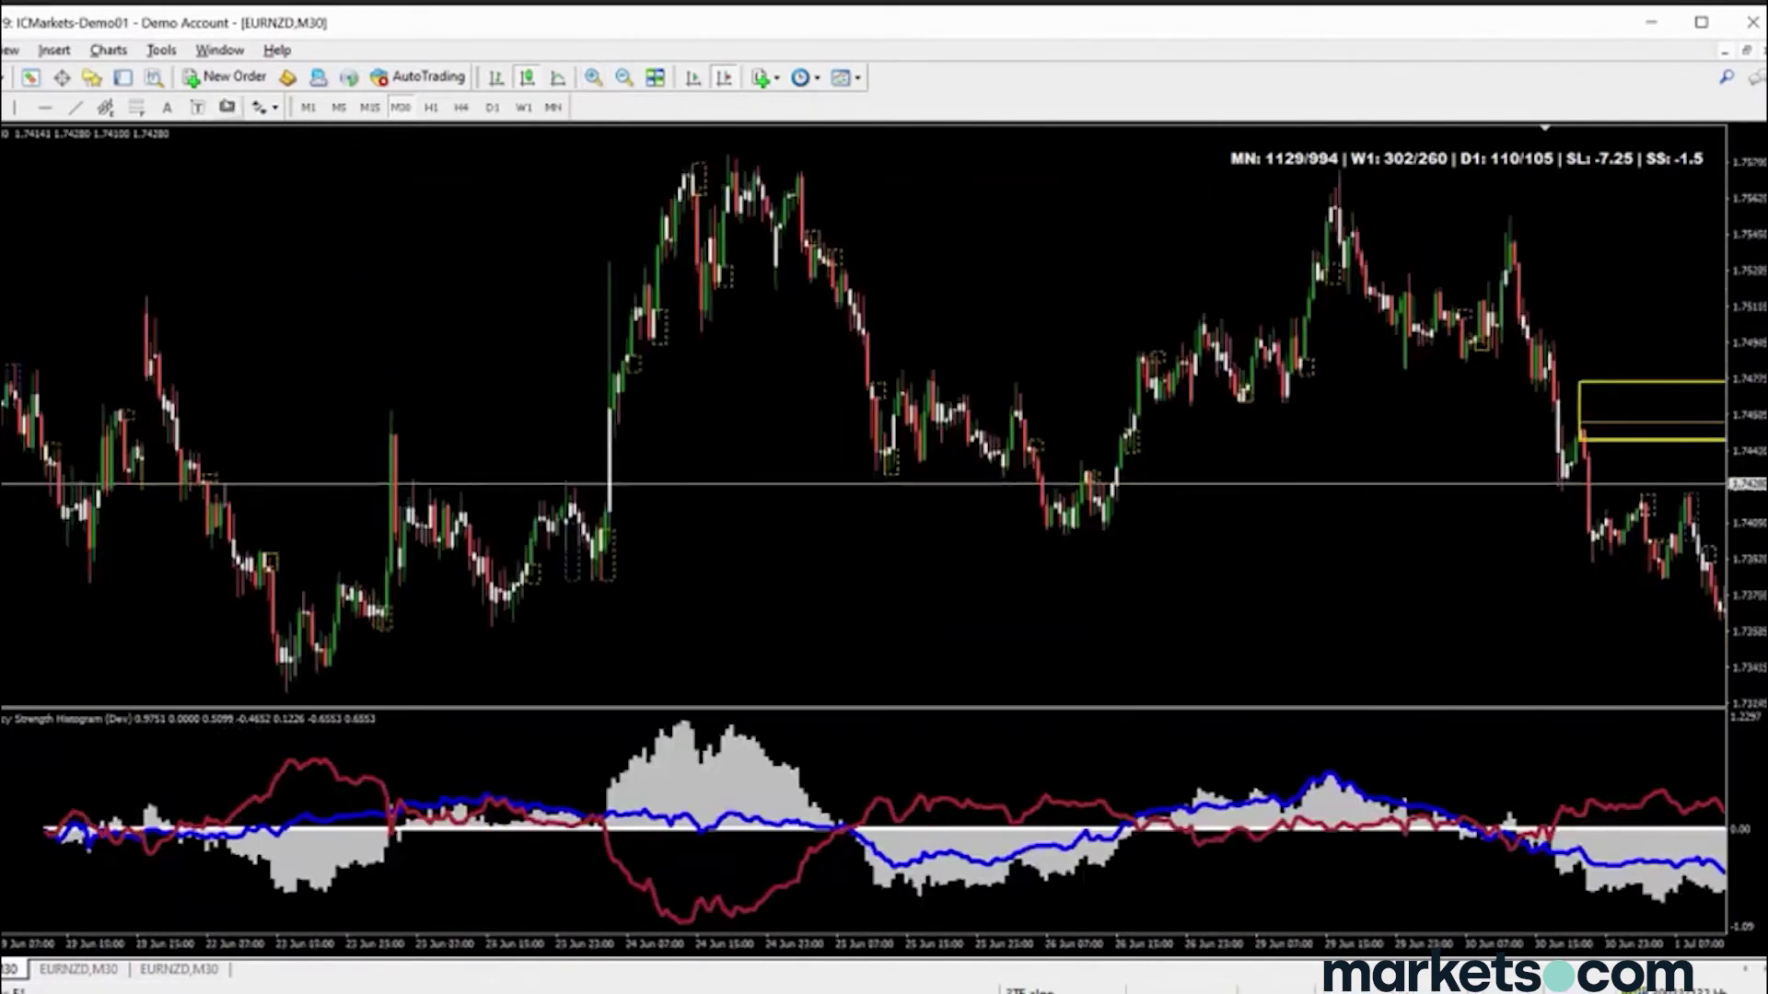
left_click_drag(600, 518, 678, 581)
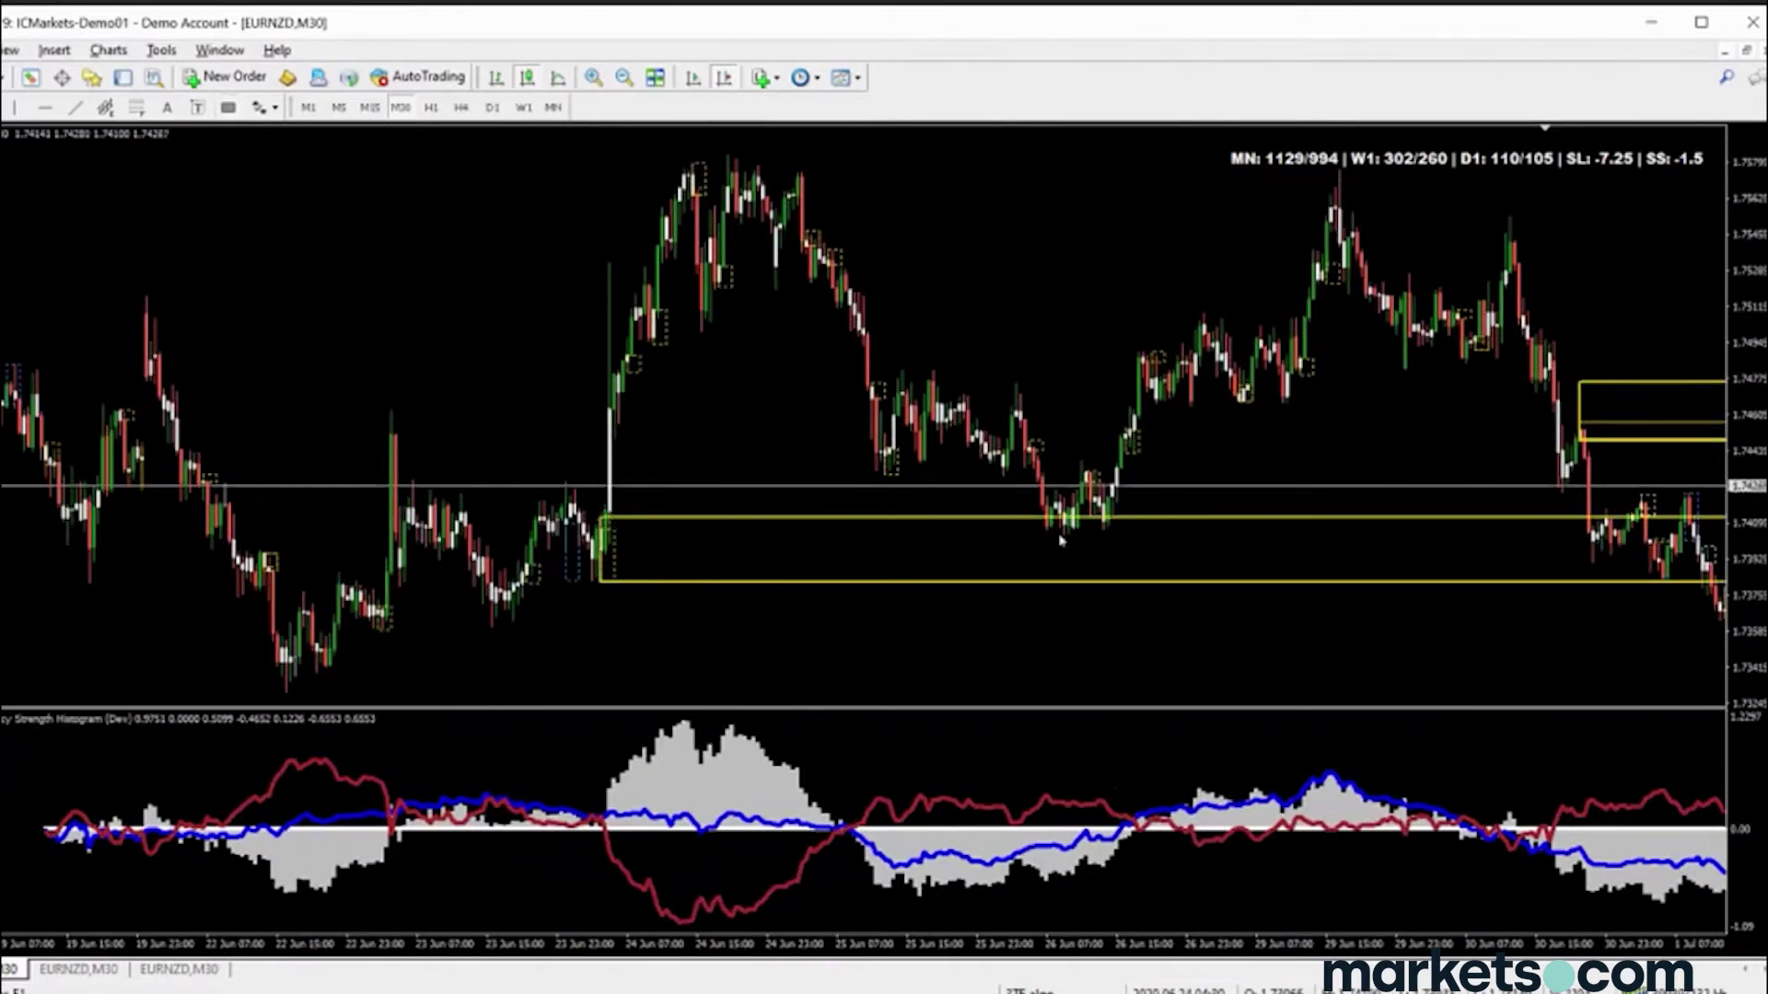
Place a horizontal line at the 1 July high and delete the yellow zone that starts at the 24 June rally
scroll(1061, 540, "down", 3)
left_click_drag(1455, 470, 1047, 288)
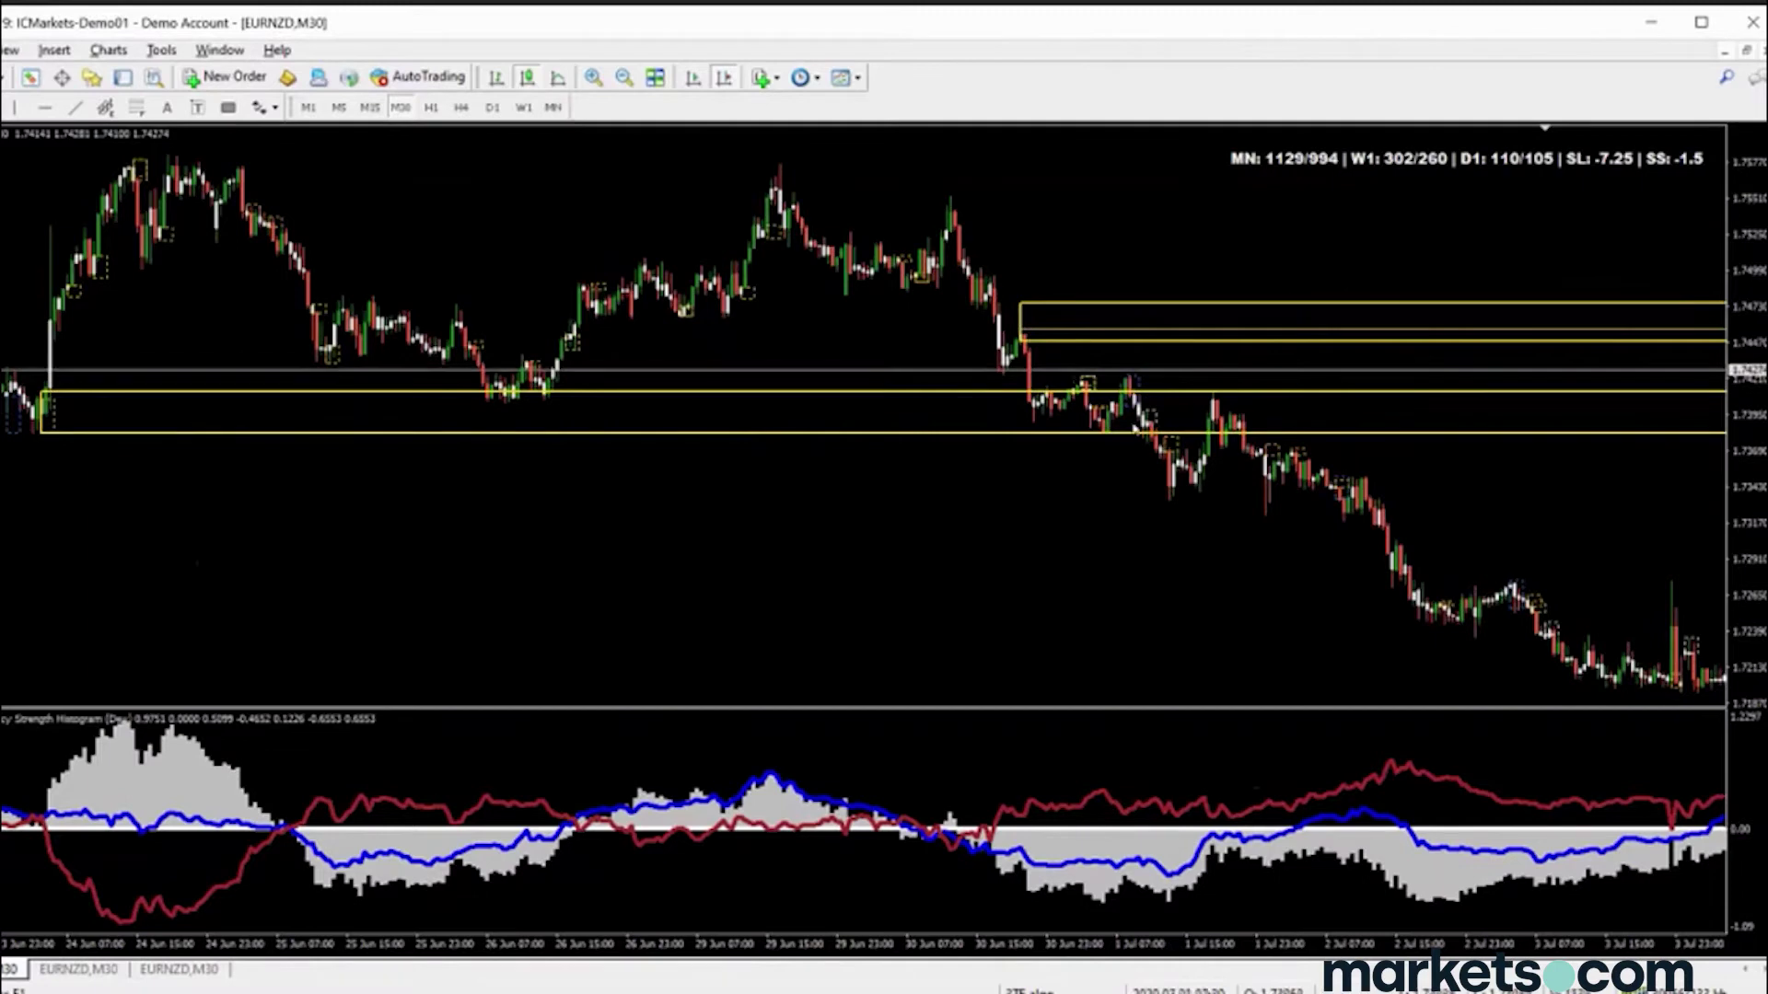
left_click(44, 107)
left_click(1130, 378)
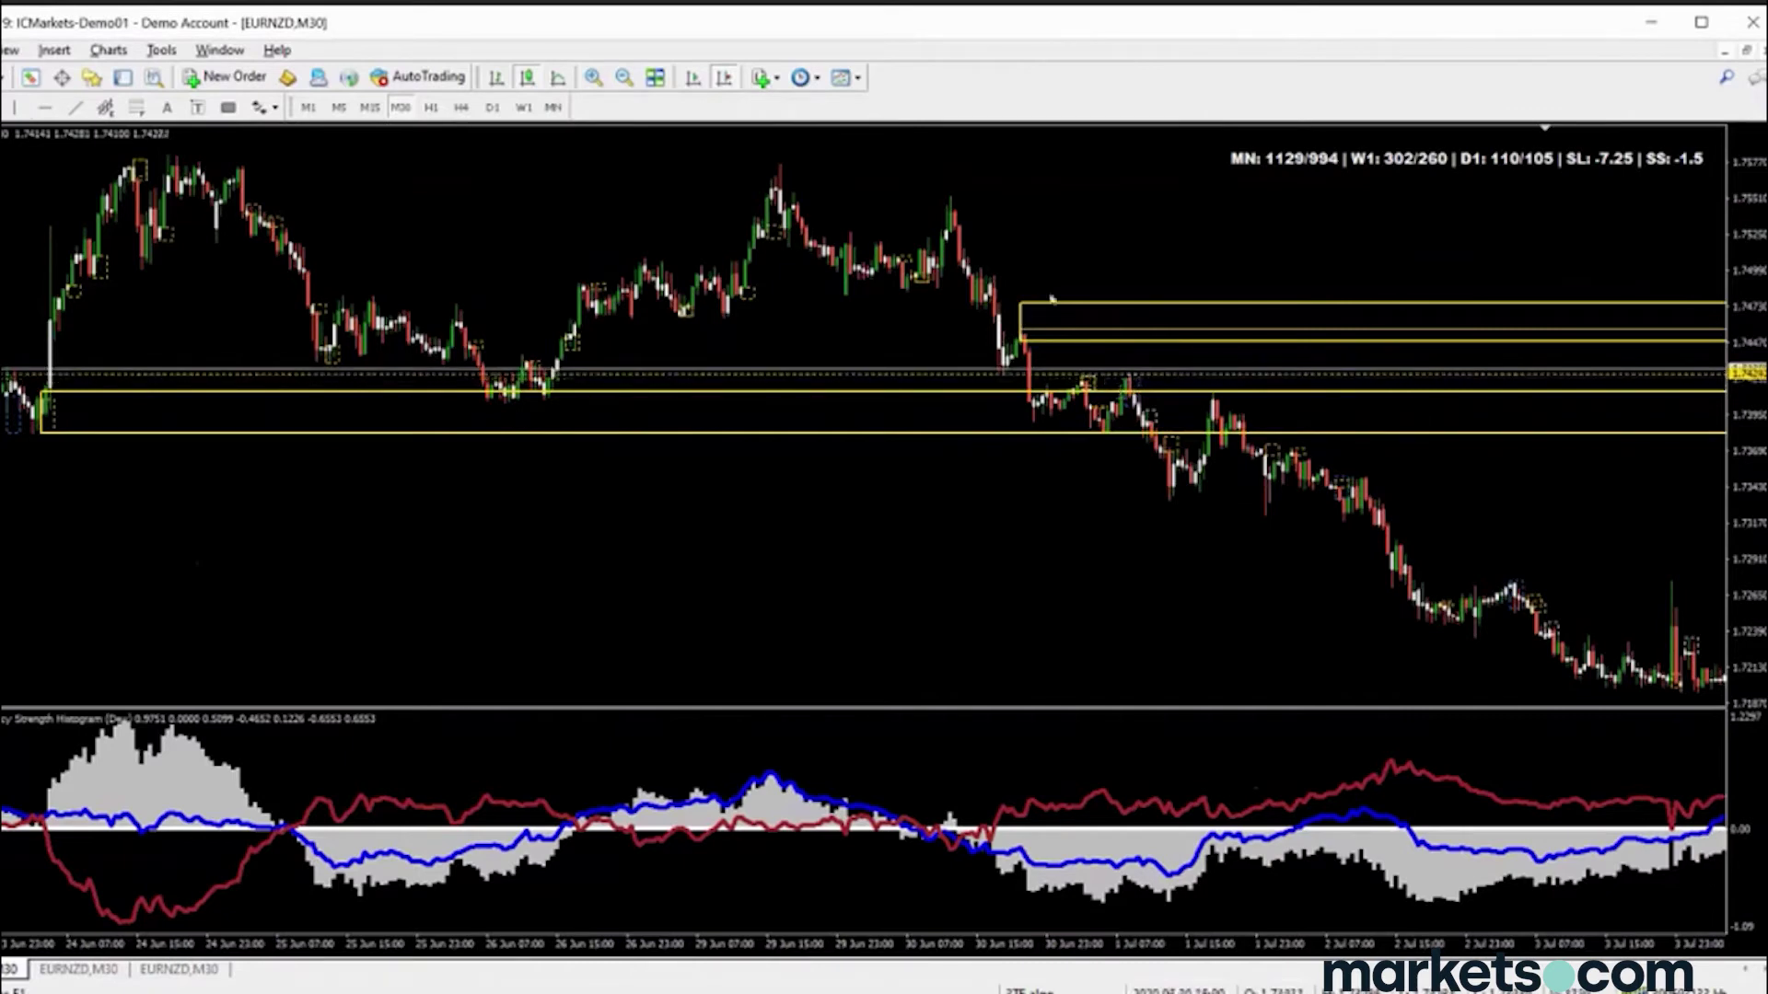
left_click_drag(855, 396, 993, 412)
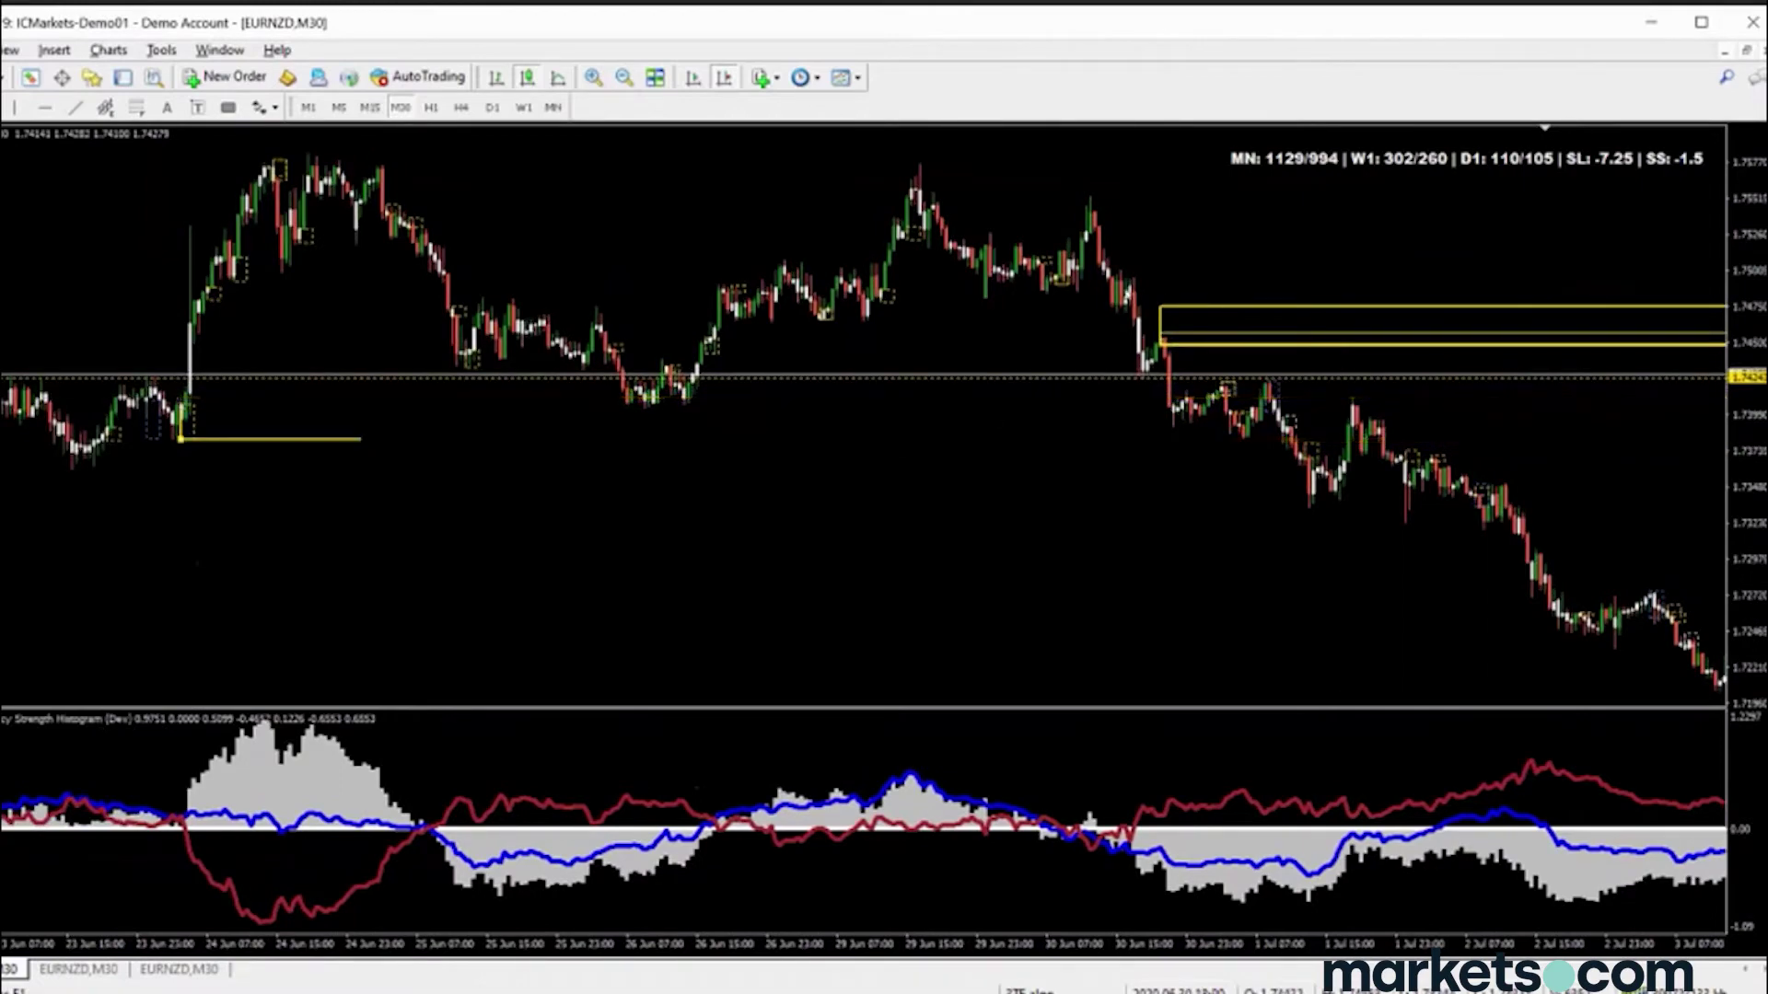
Review the demand zones below the latest price, check the EURNZD weekly chart, and return to M30
scroll(1468, 505, "down", 15)
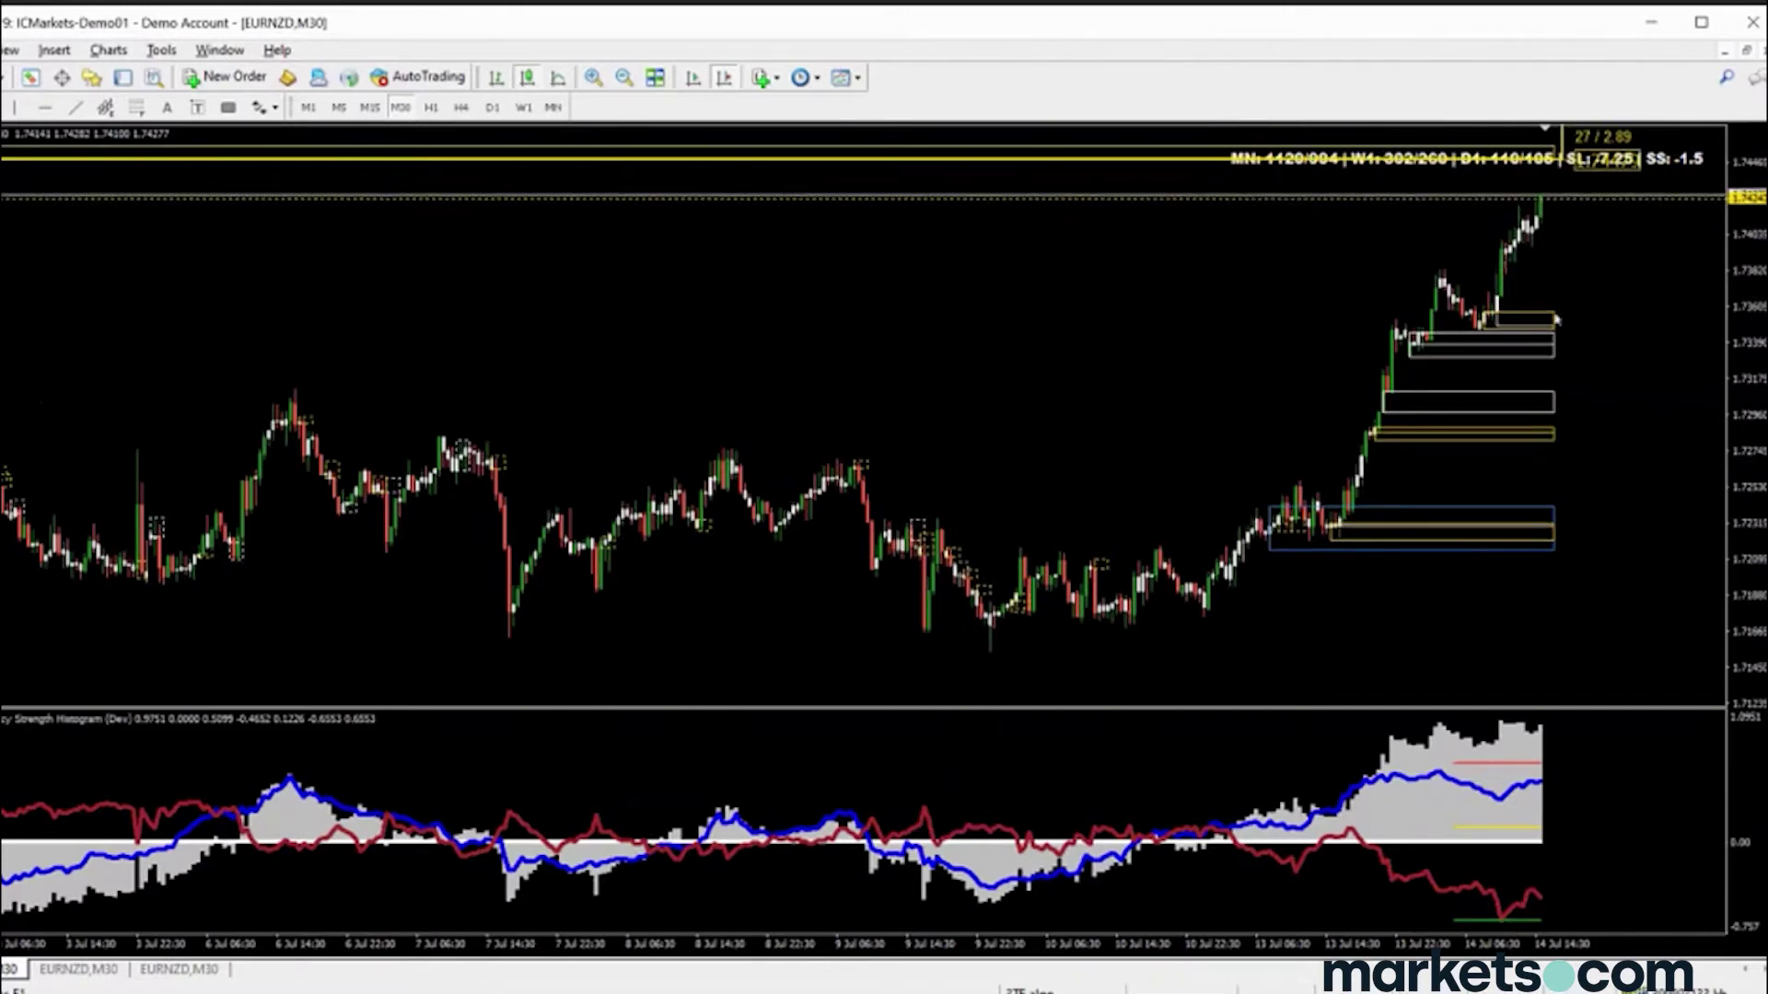
mouse_move(1555, 334)
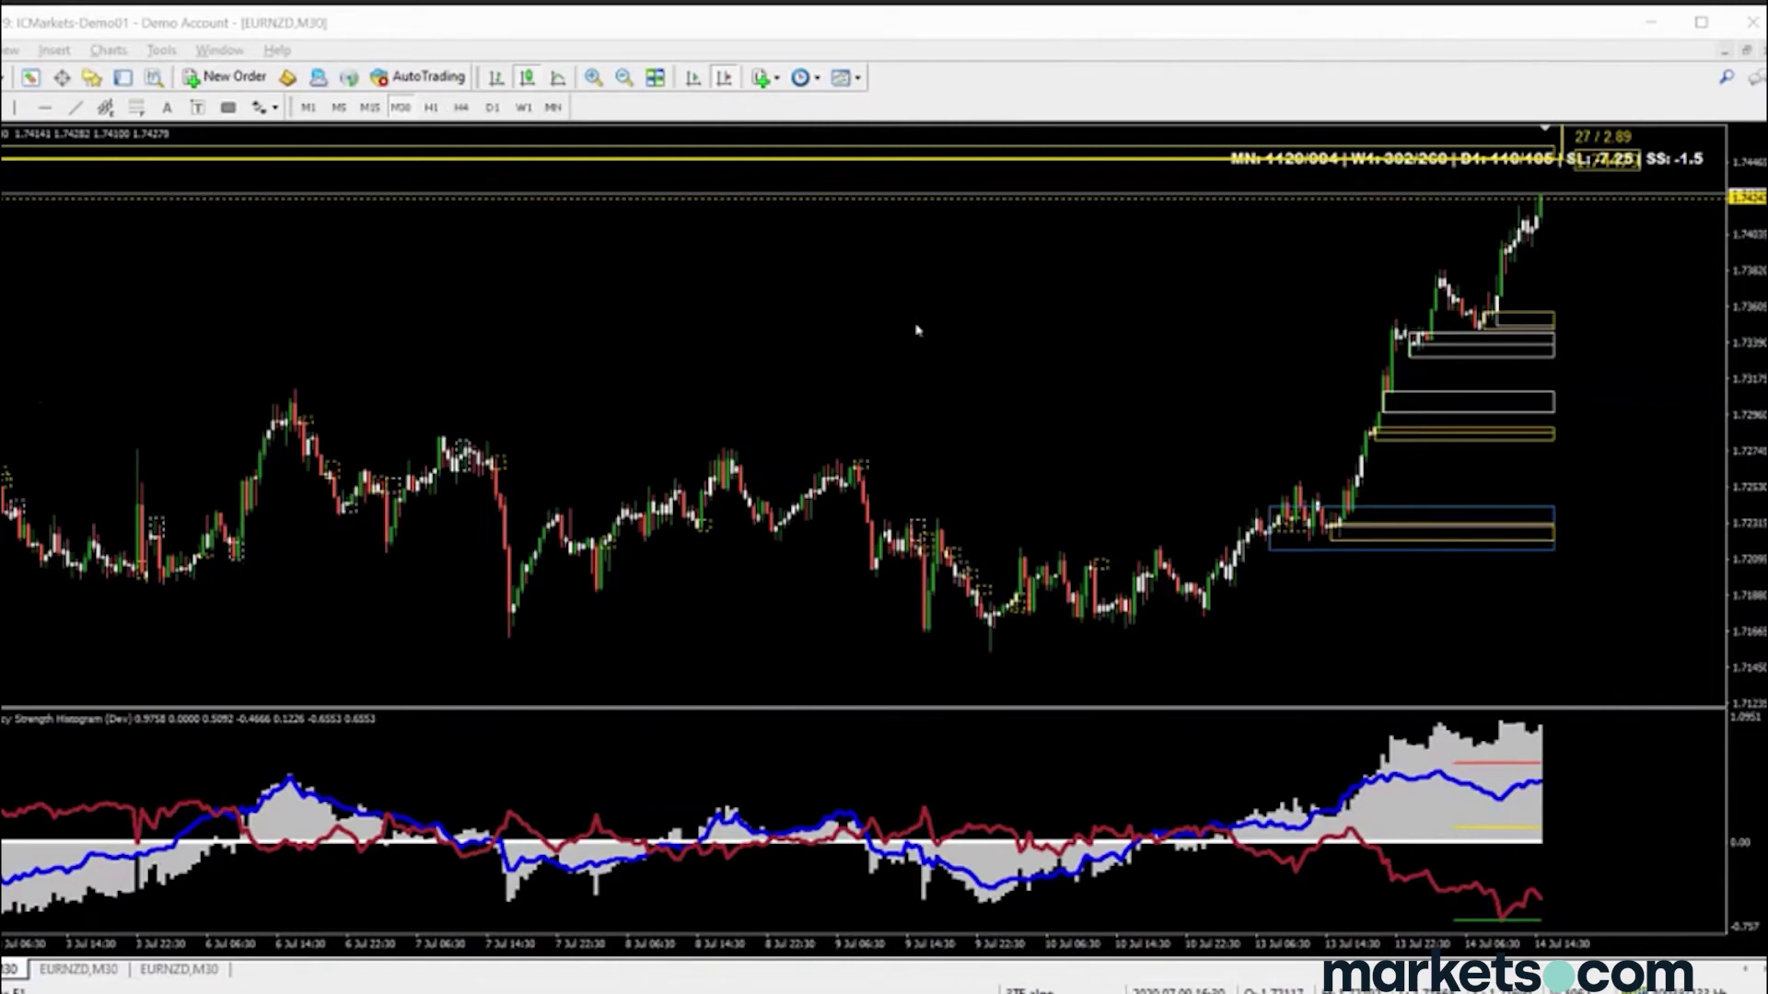
left_click(561, 331)
key("w")
key("1")
key("Return")
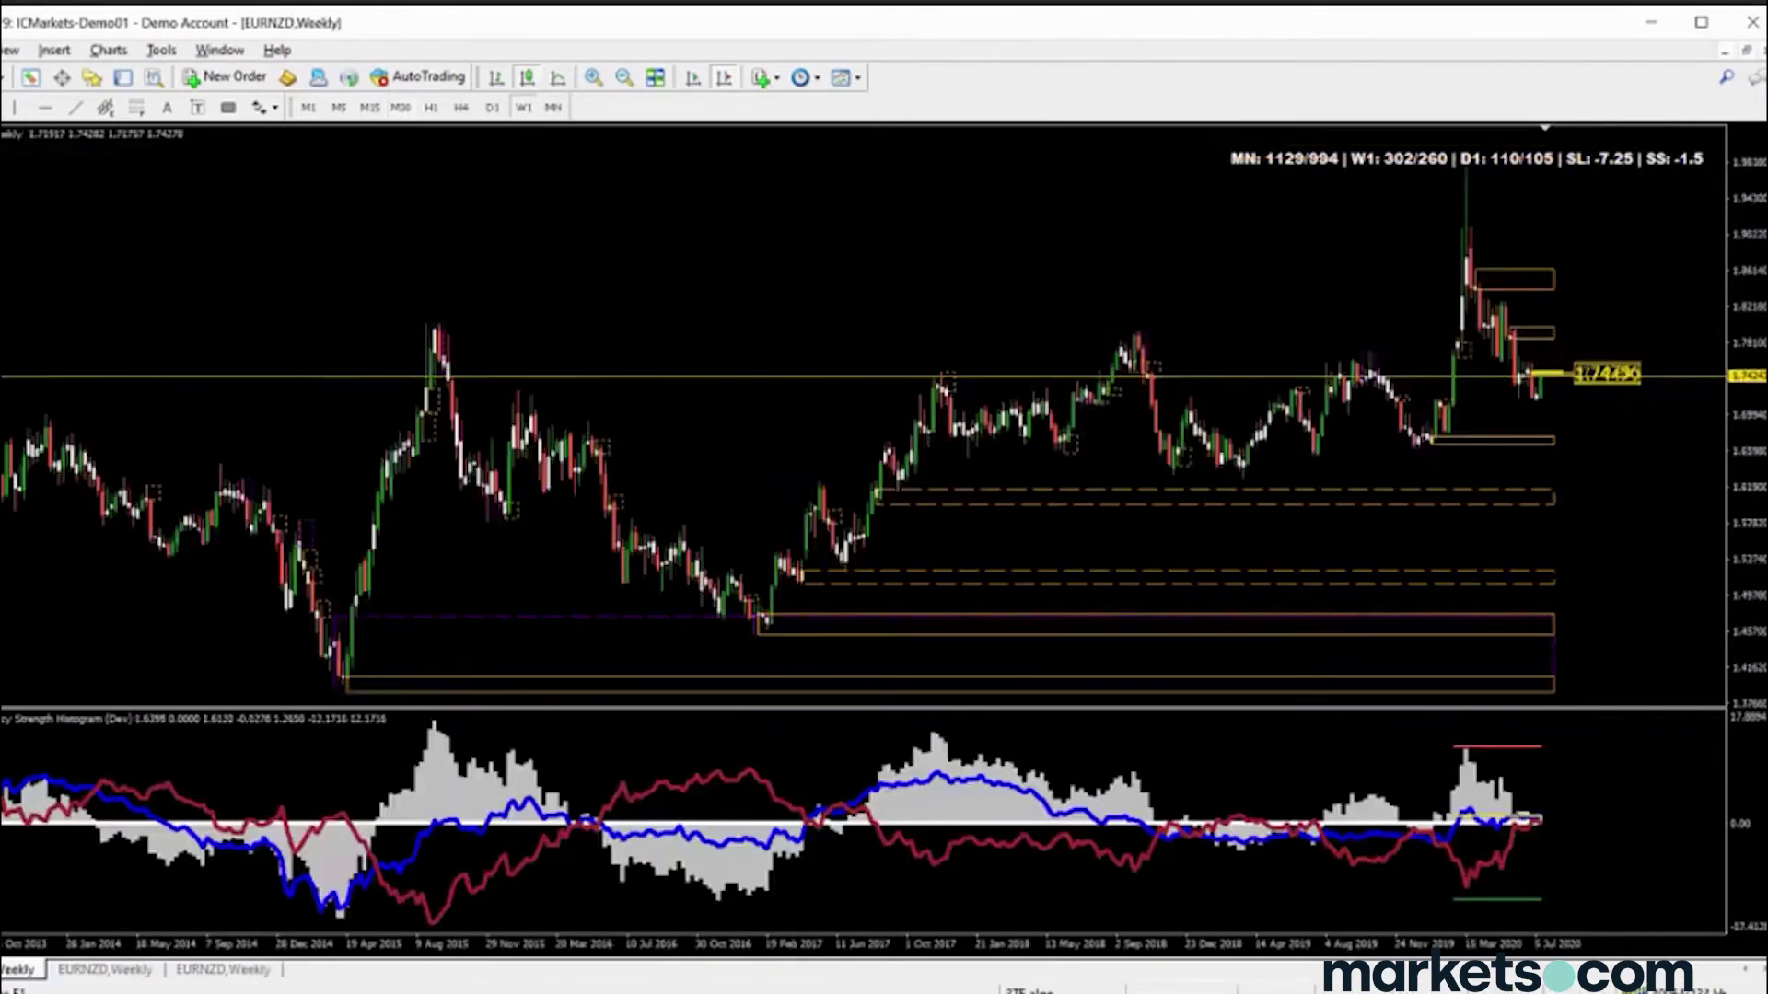
left_click(400, 108)
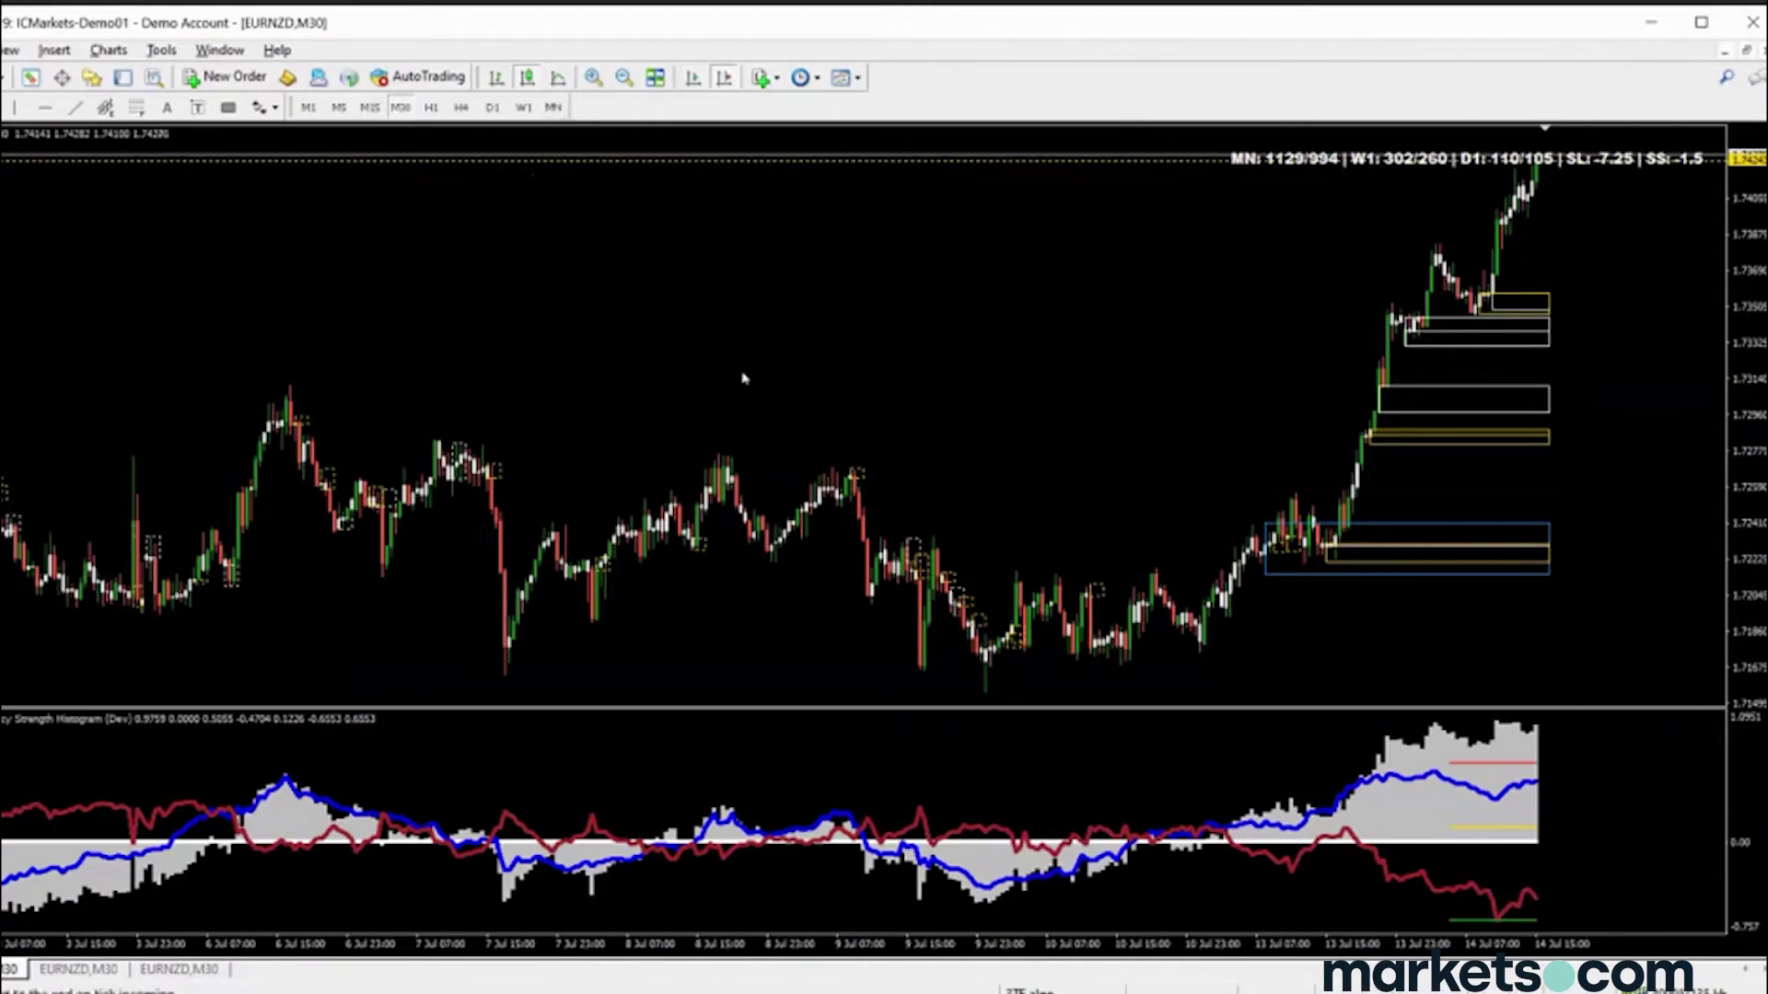
Resize the yellow supply zone at the 30 June drop to span 1.74471 to 1.74857 and show the H1 chart
scroll(744, 377, "down", 10)
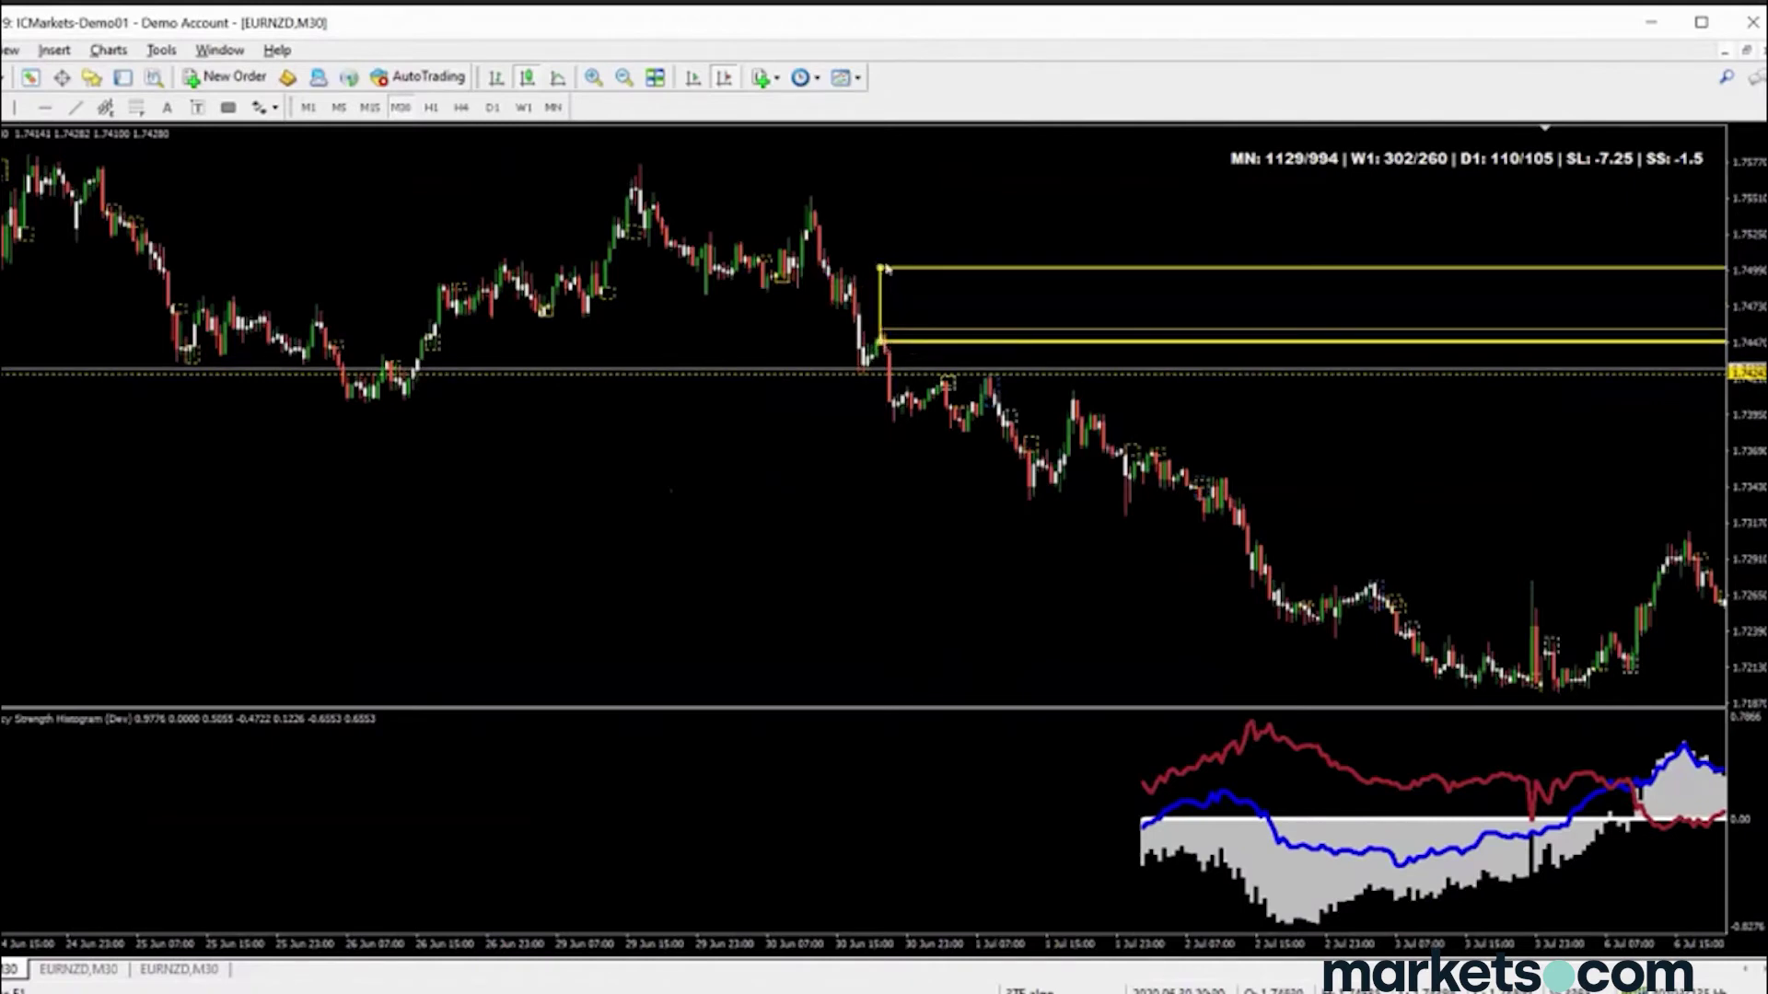
left_click_drag(882, 269, 868, 290)
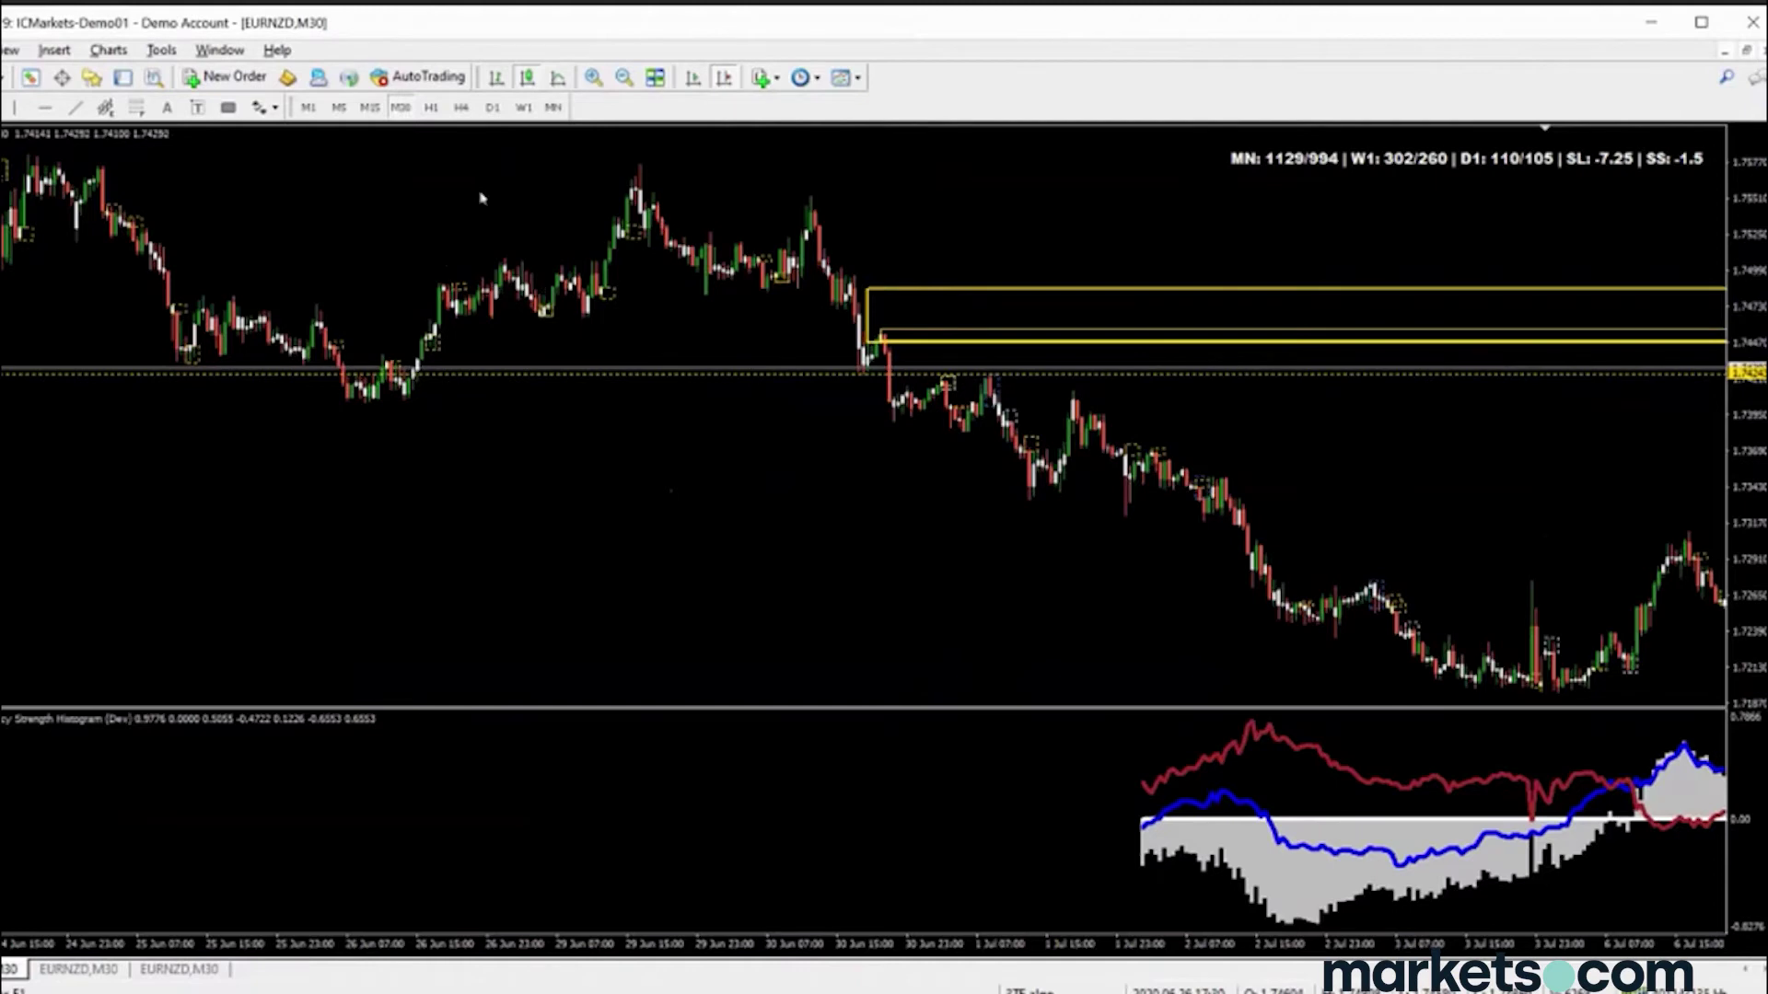
left_click(431, 106)
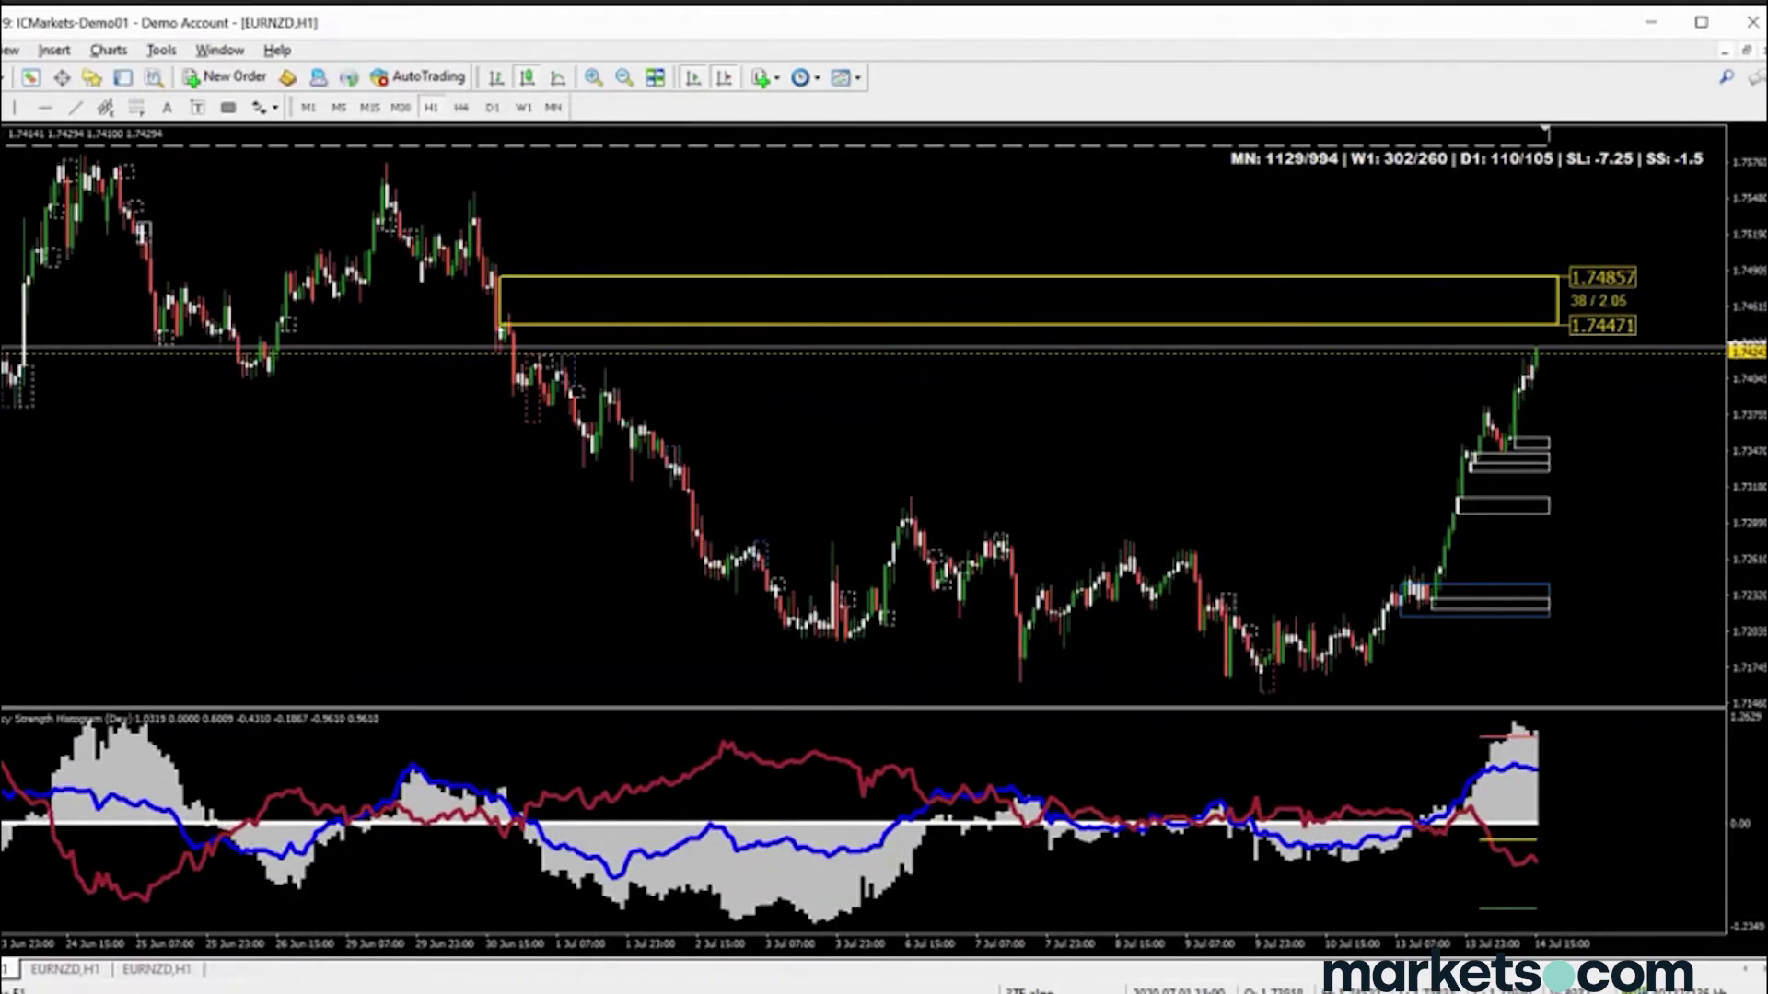
Reshape the H1 supply zone to span 1.74756 to 1.75208 and set a horizontal line just below it, replacing the one at the 1 July high
double_click(502, 325)
left_click_drag(502, 325, 657, 279)
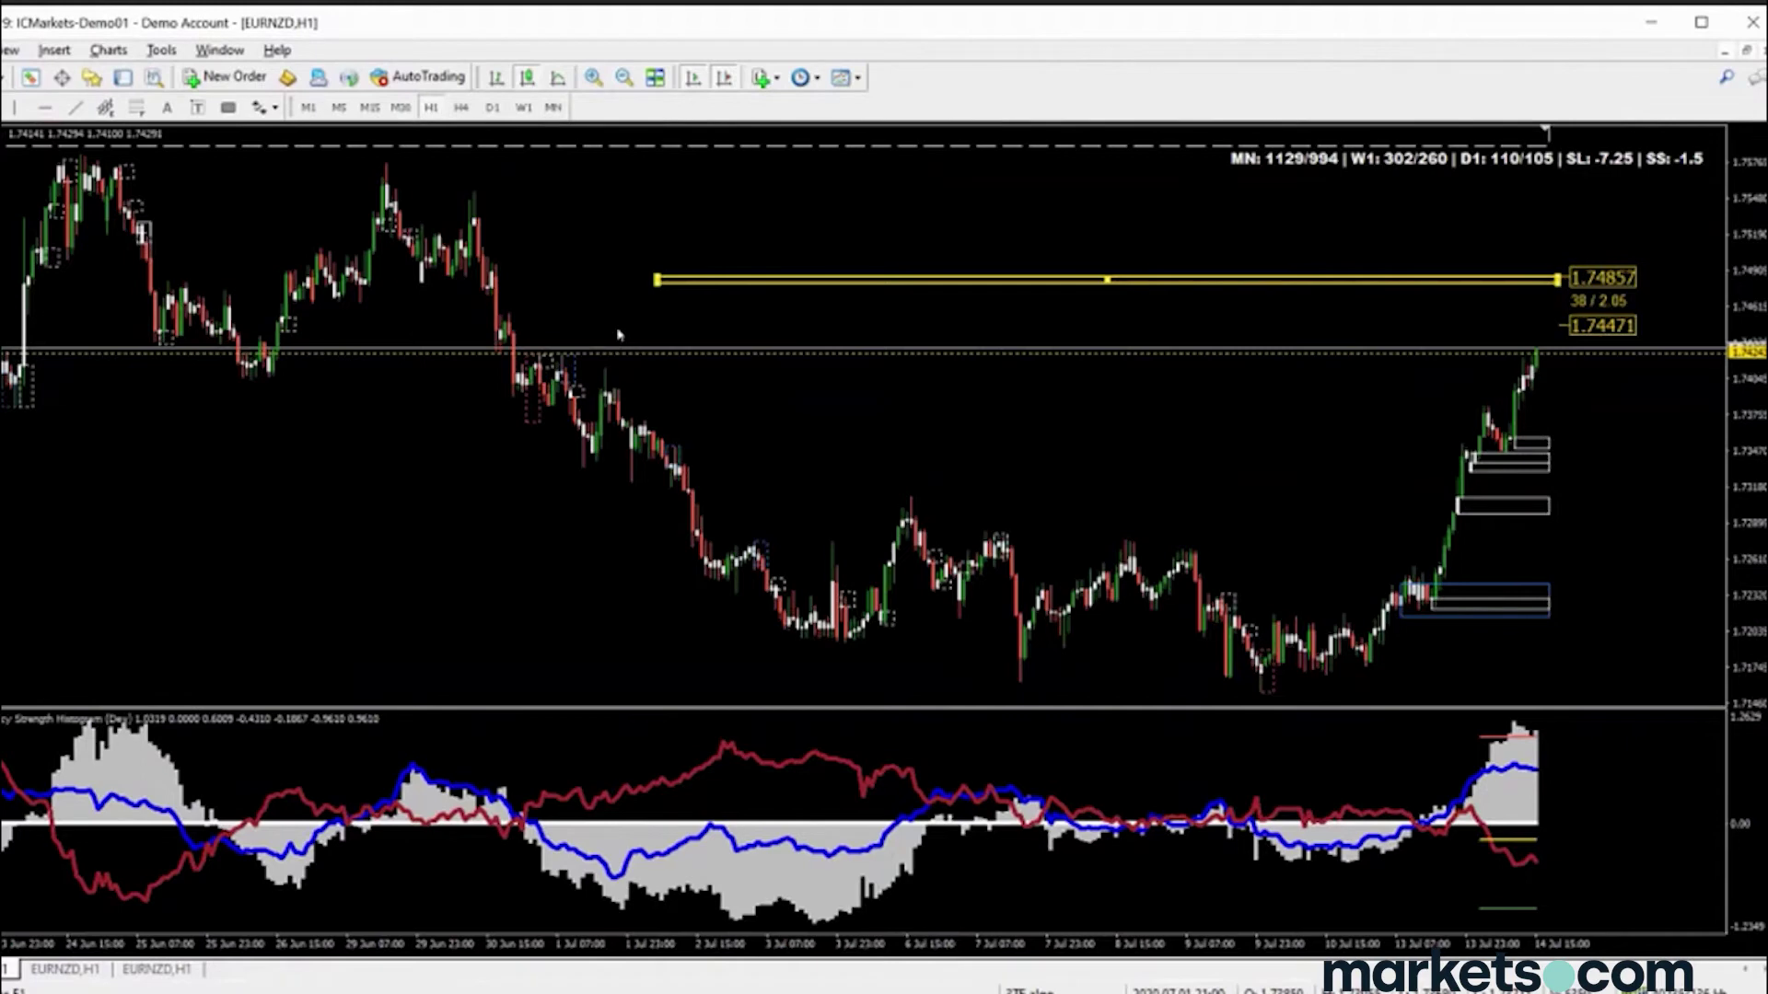
left_click(43, 108)
left_click(307, 303)
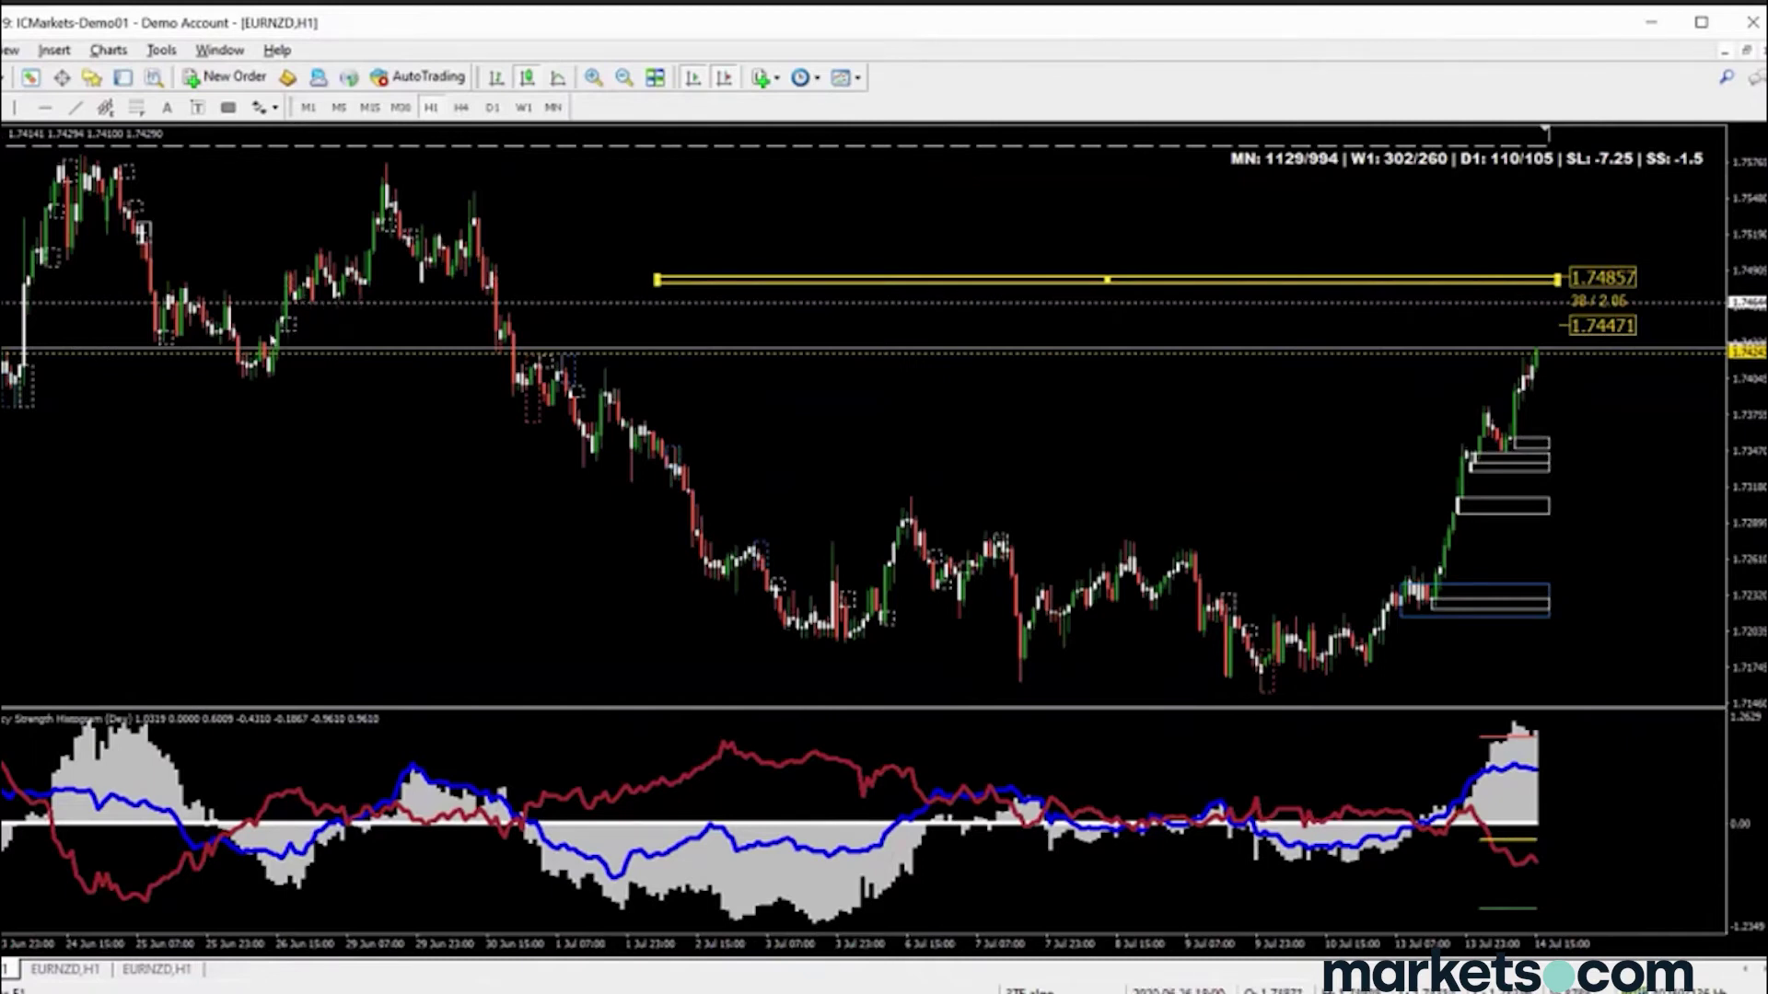
left_click_drag(655, 281, 485, 290)
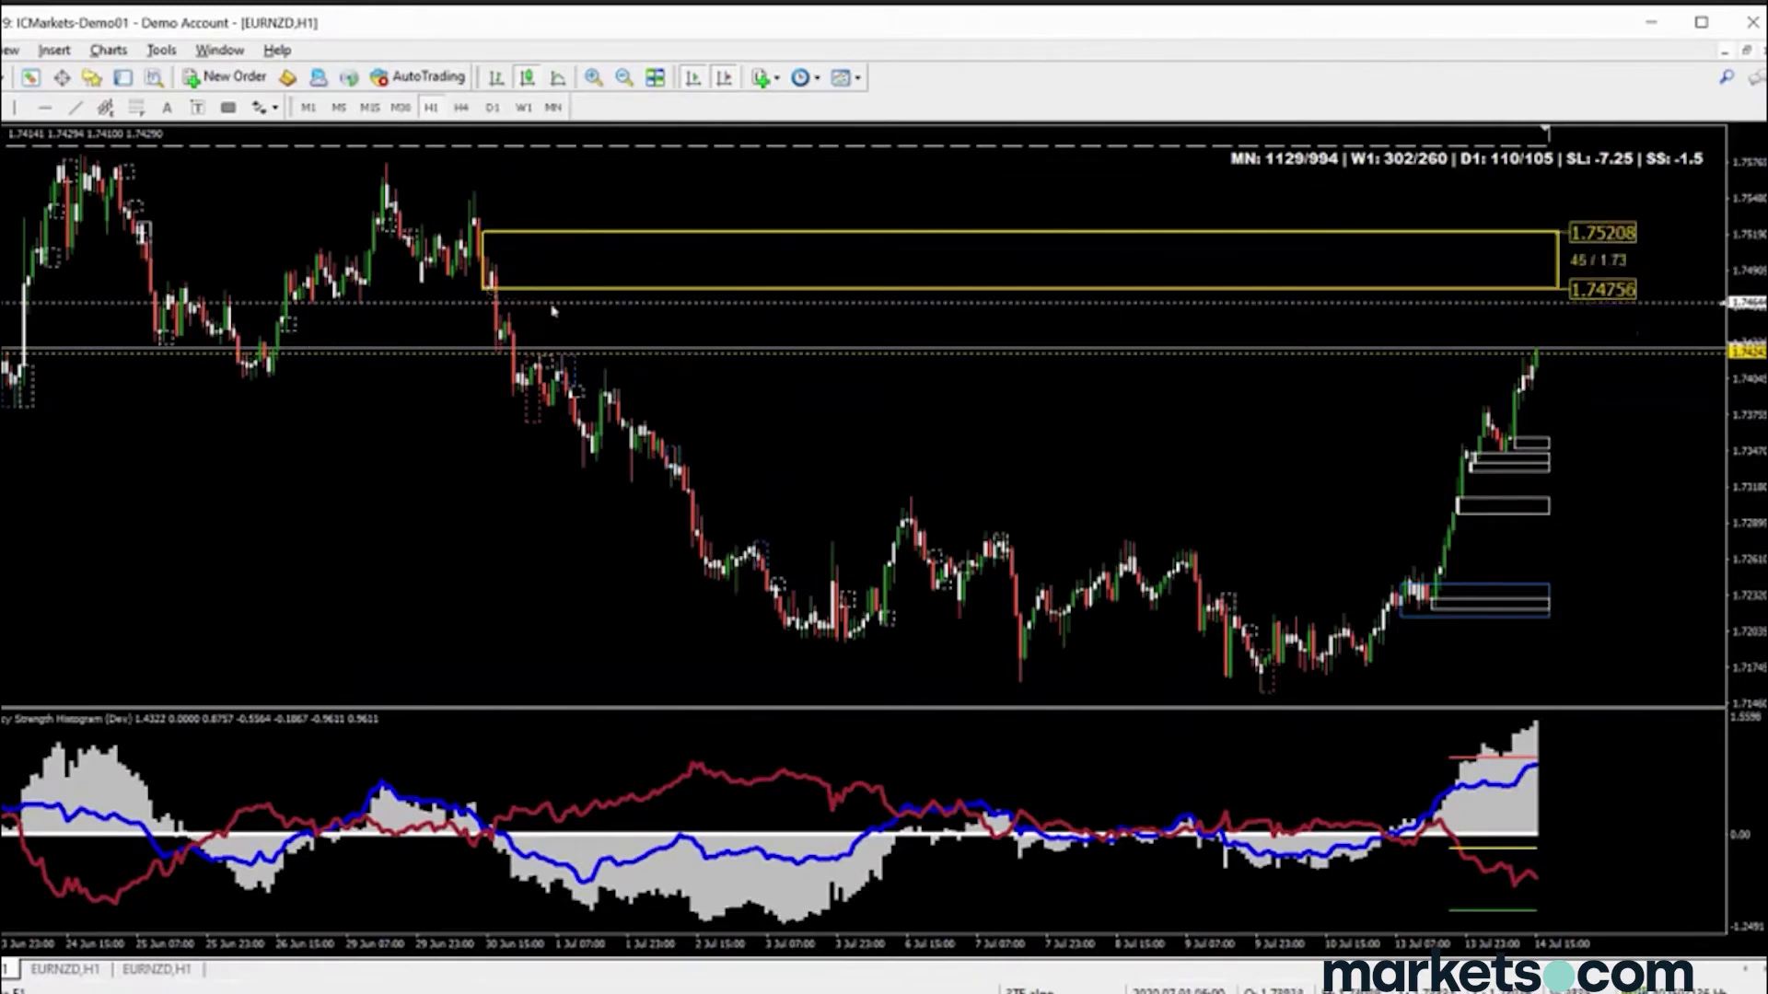
left_click_drag(547, 306, 569, 317)
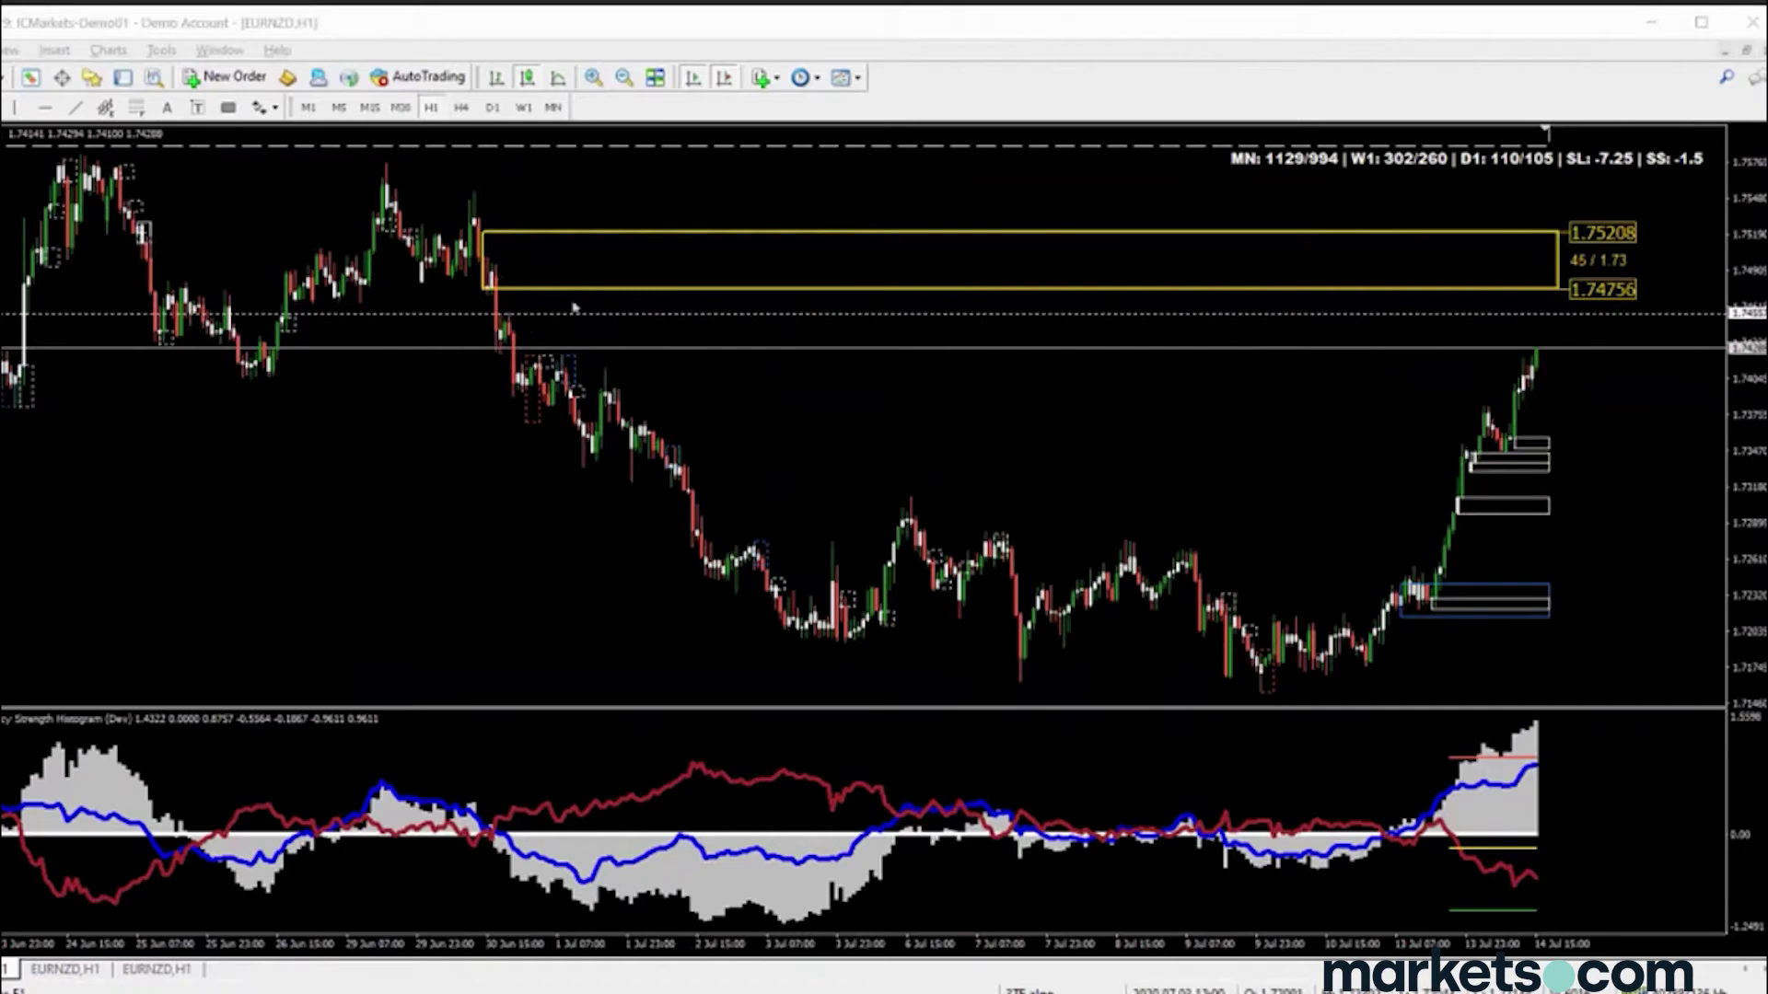
On the M30 chart, lower the supply zone's upper edge to 1.75154 and adjust the dotted horizontal line to 1.74576
left_click(405, 107)
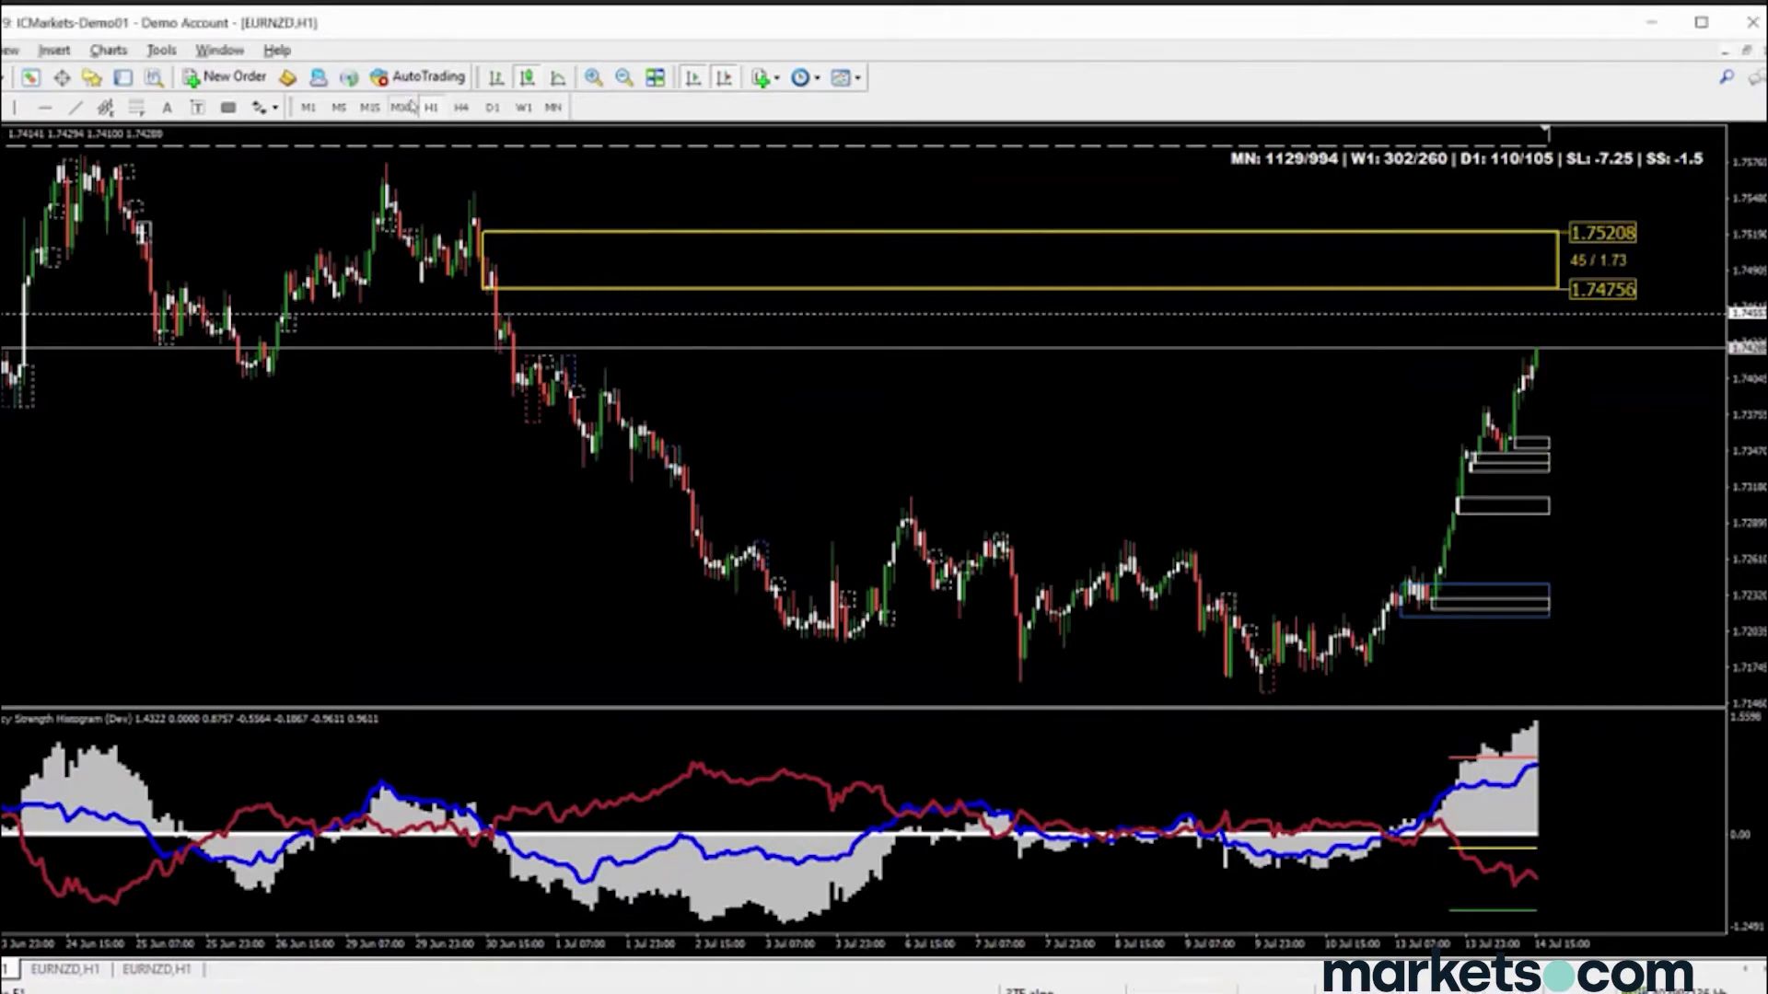
left_click(402, 107)
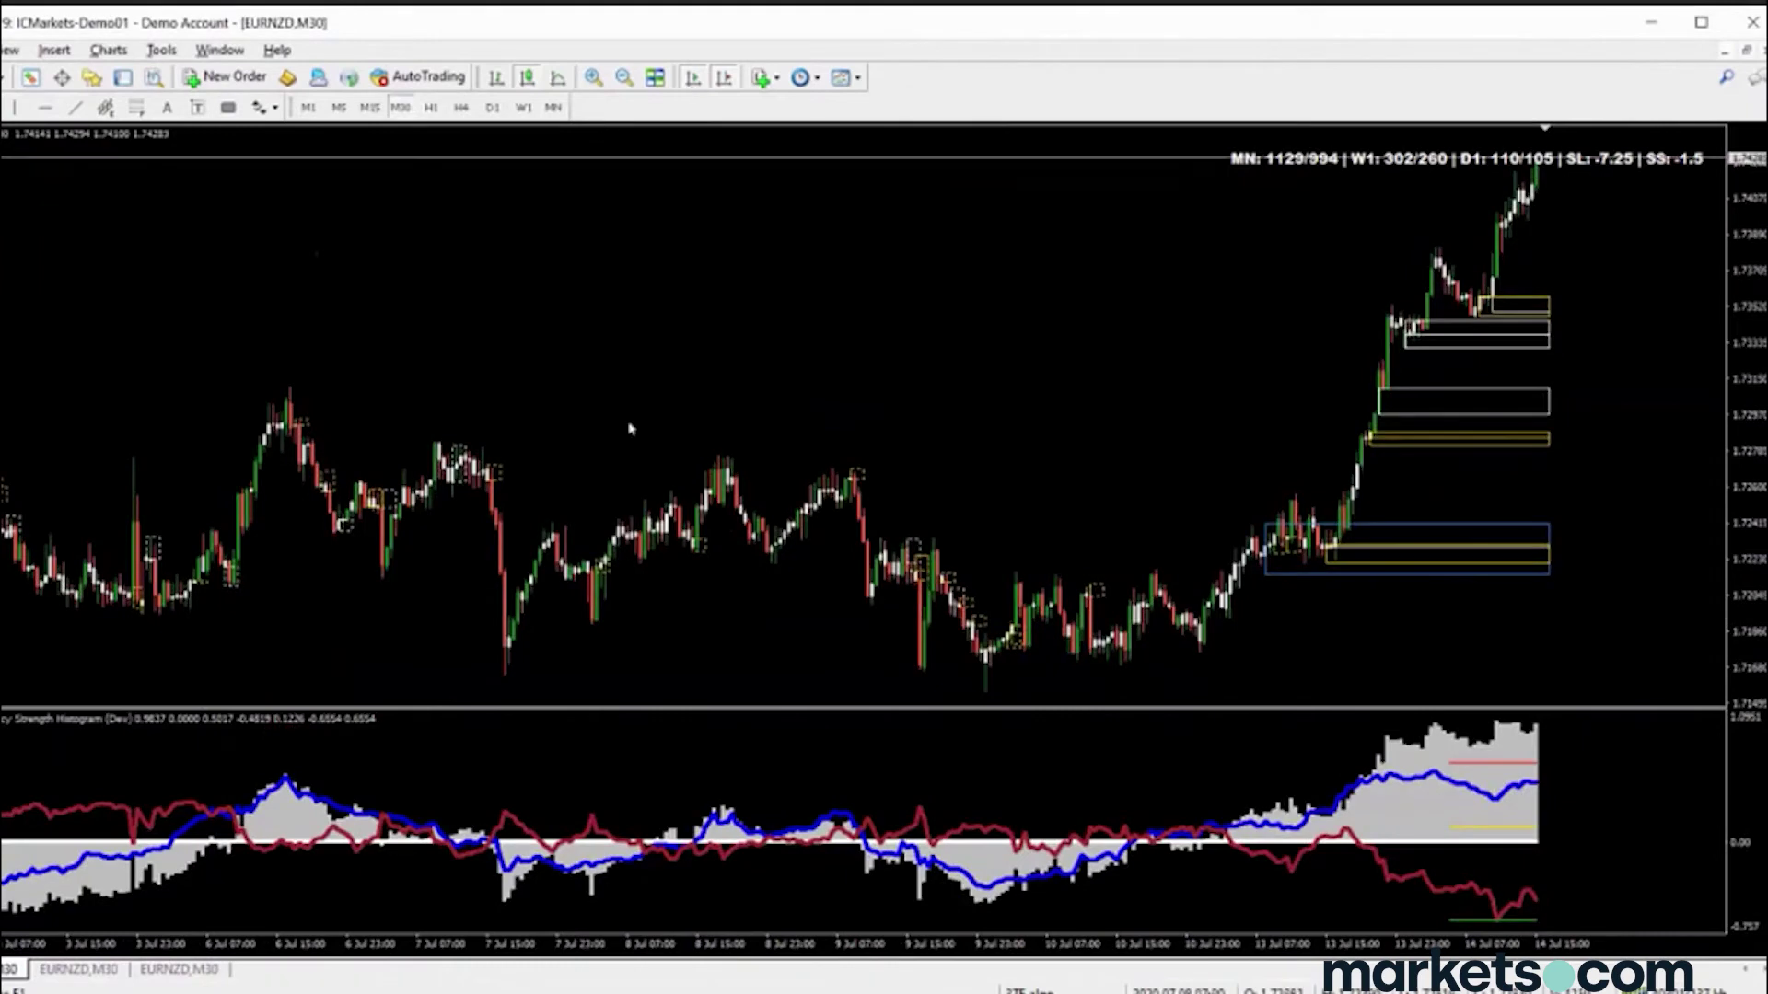
scroll(630, 428, "left", 10)
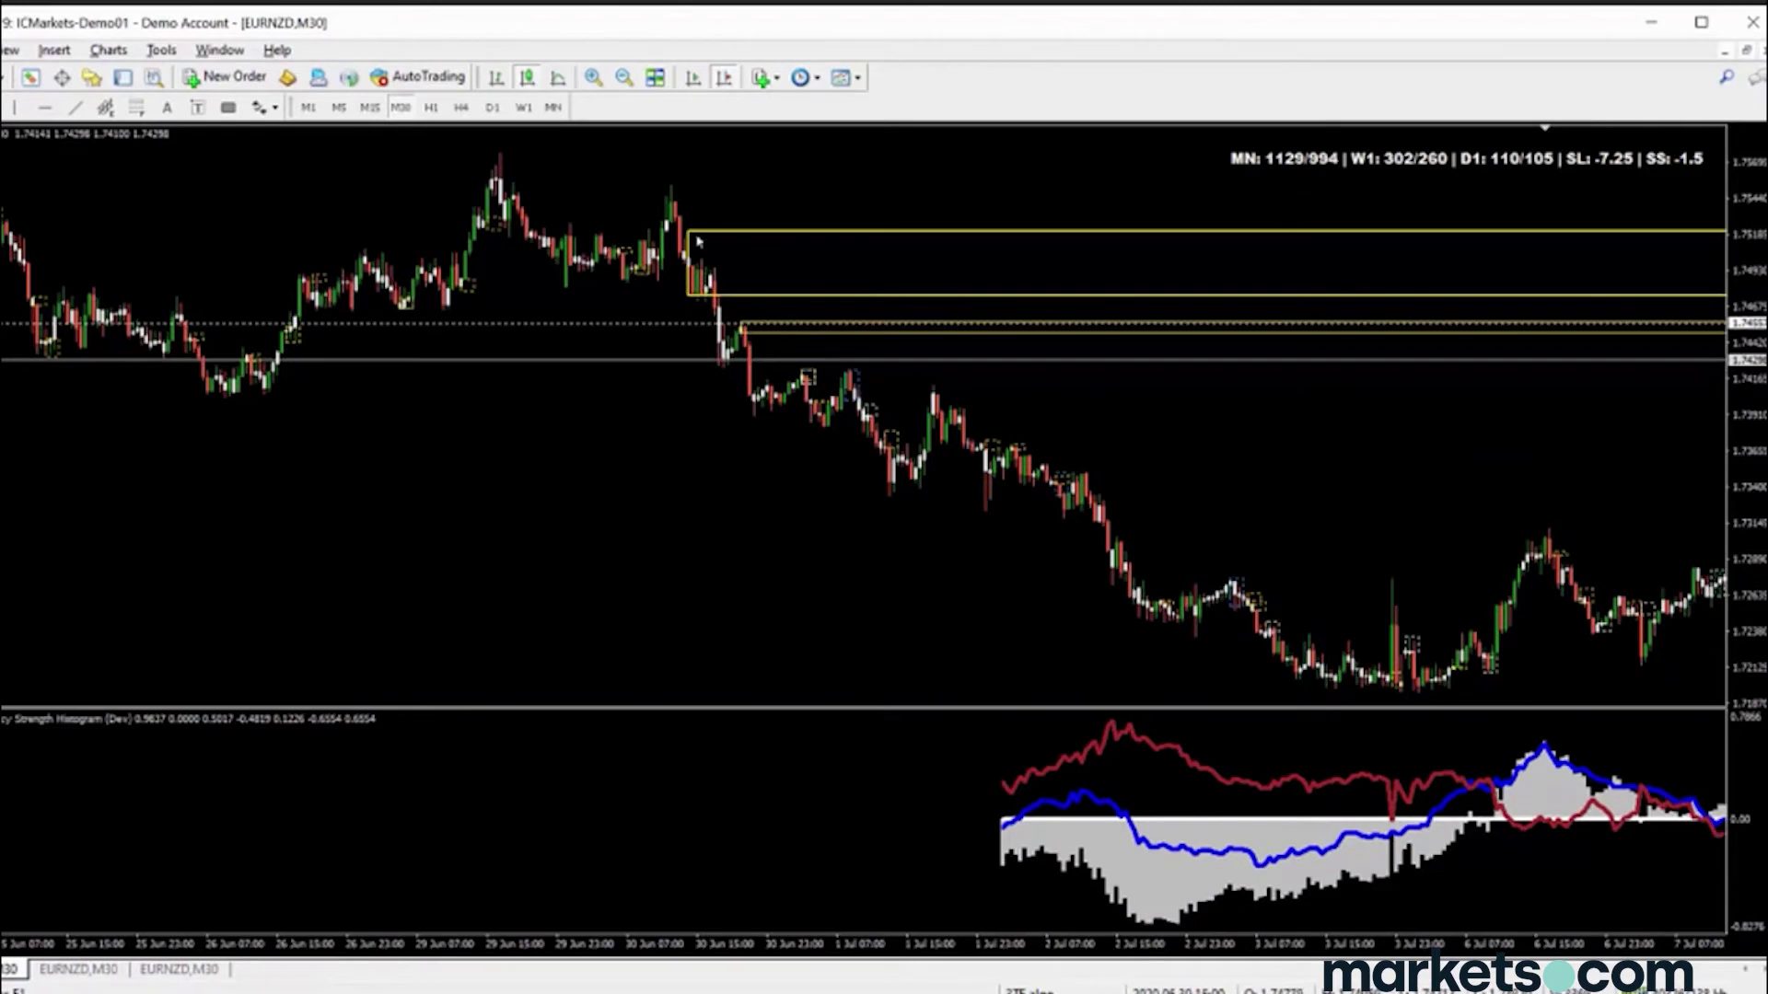
double_click(779, 236)
left_click_drag(778, 237, 682, 238)
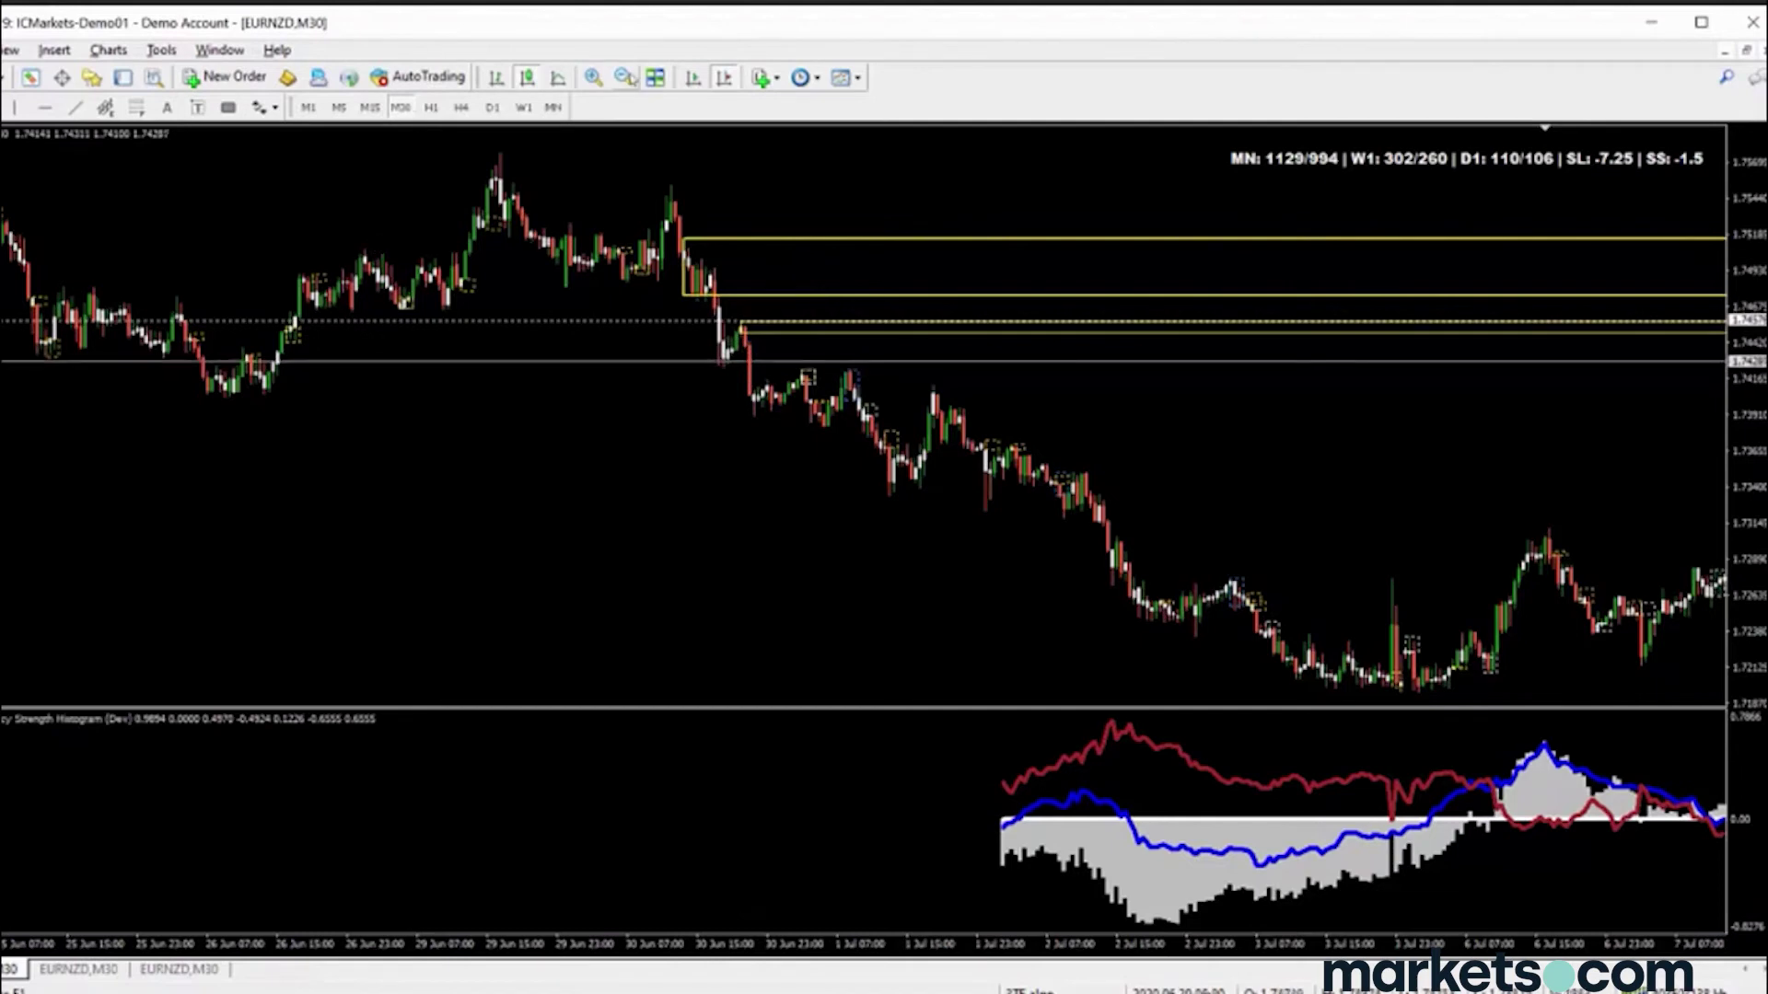
Examine the supply zone on the full M30 view and the zones and currency strength histogram on the EURNZD daily chart
left_click(625, 78)
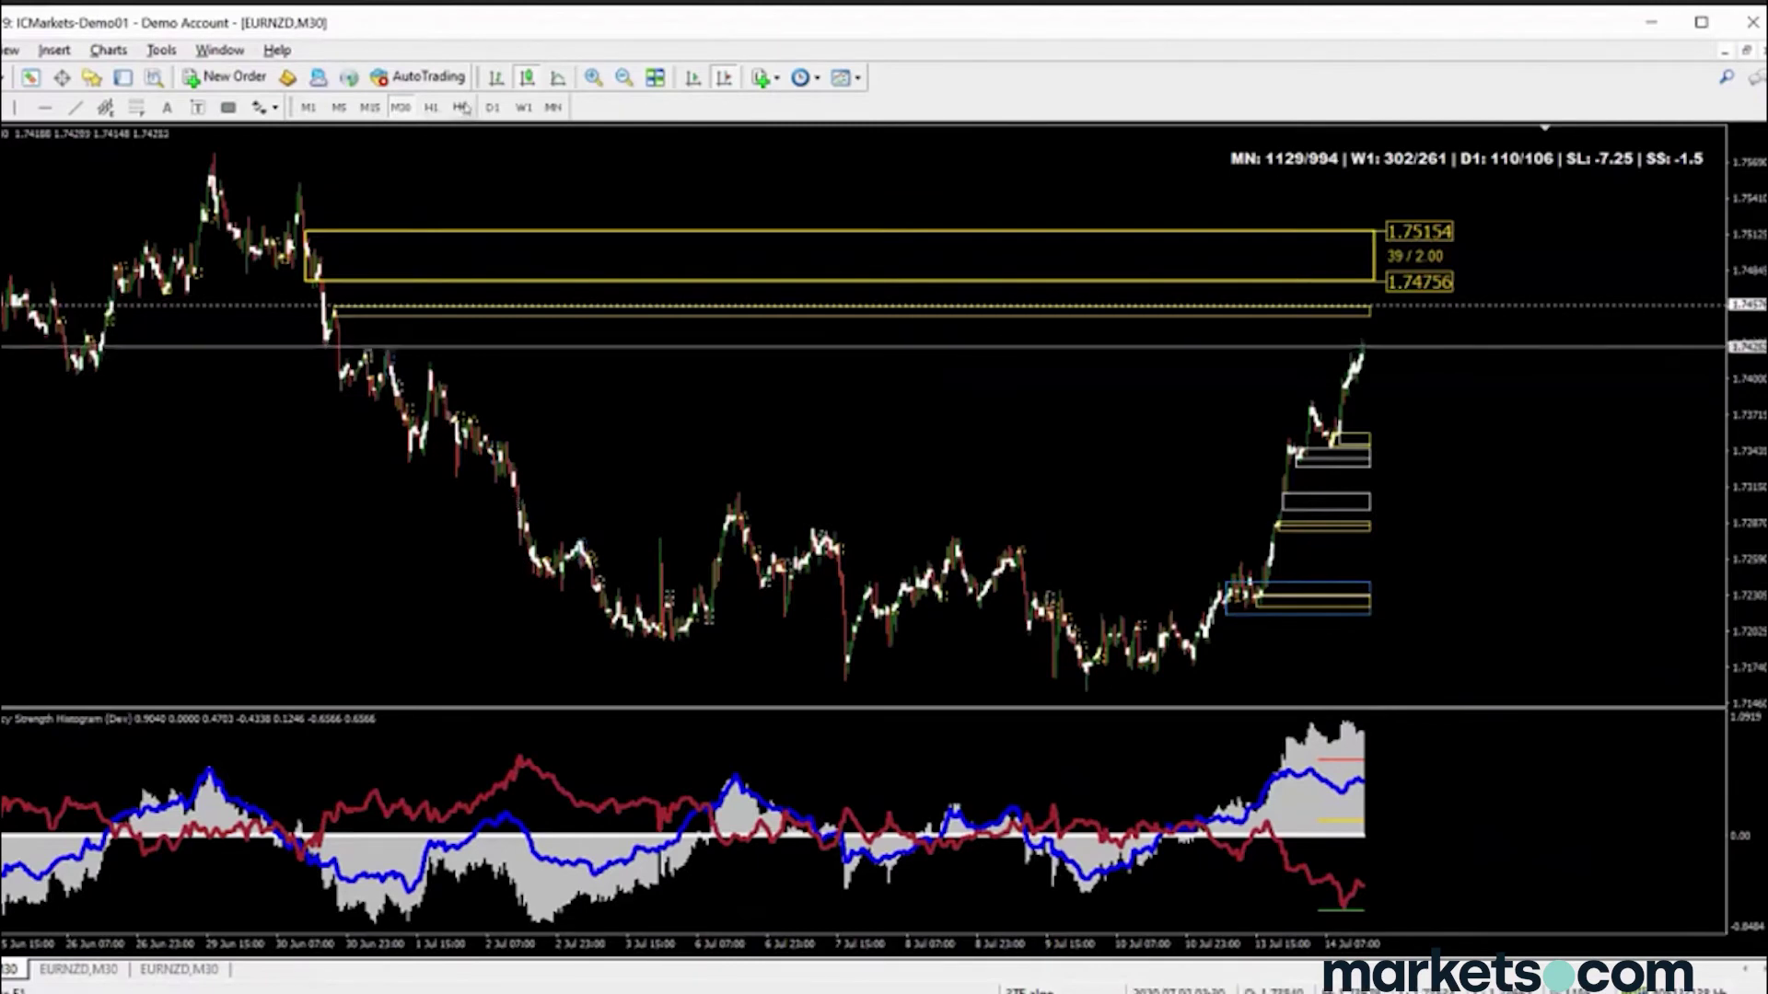
key("d")
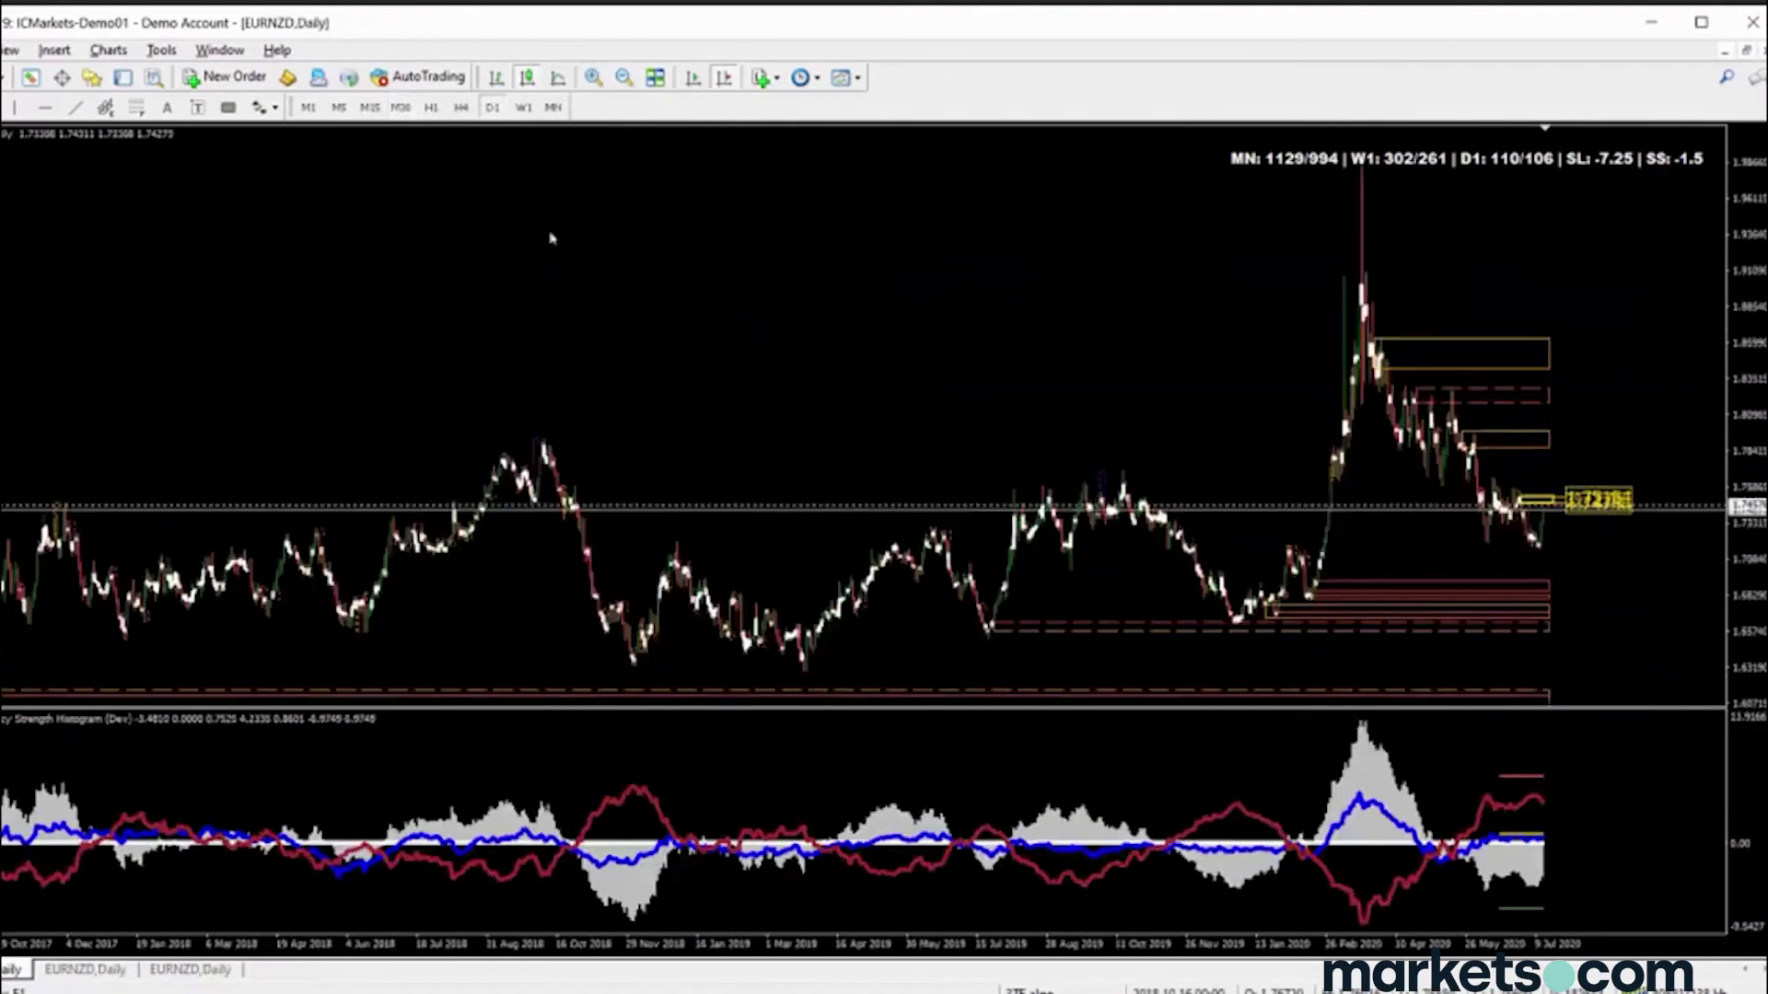
left_click(492, 108)
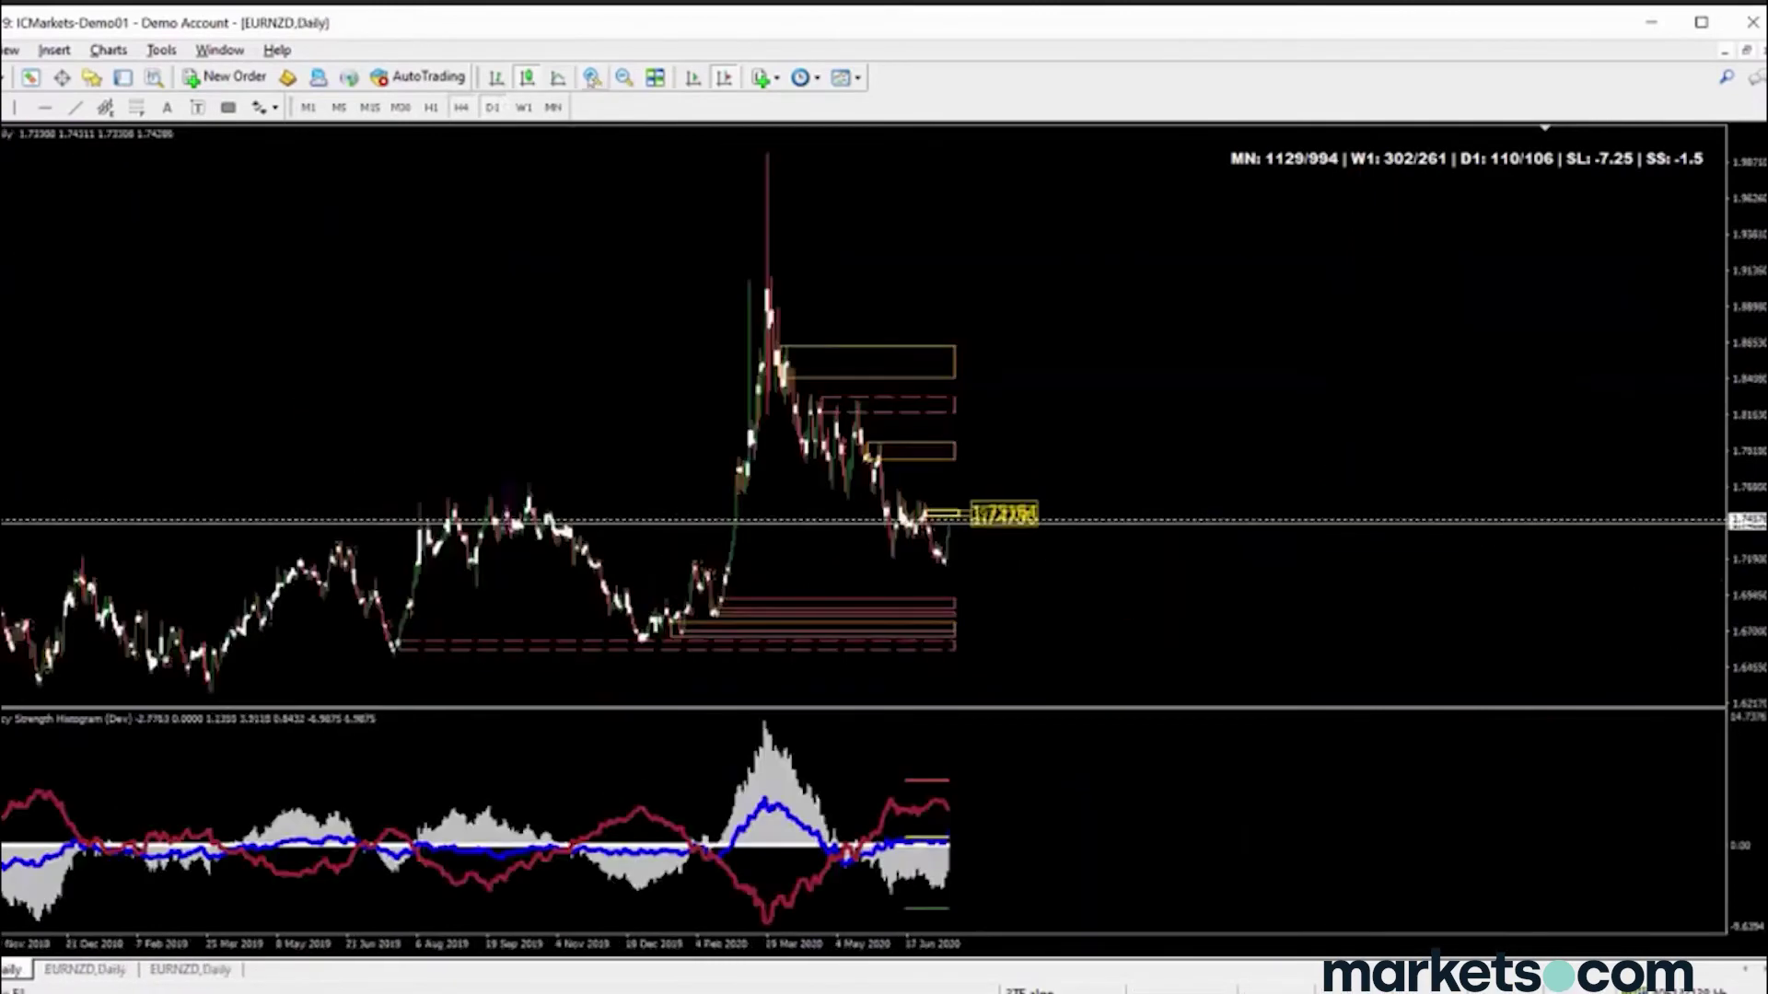
left_click(592, 77)
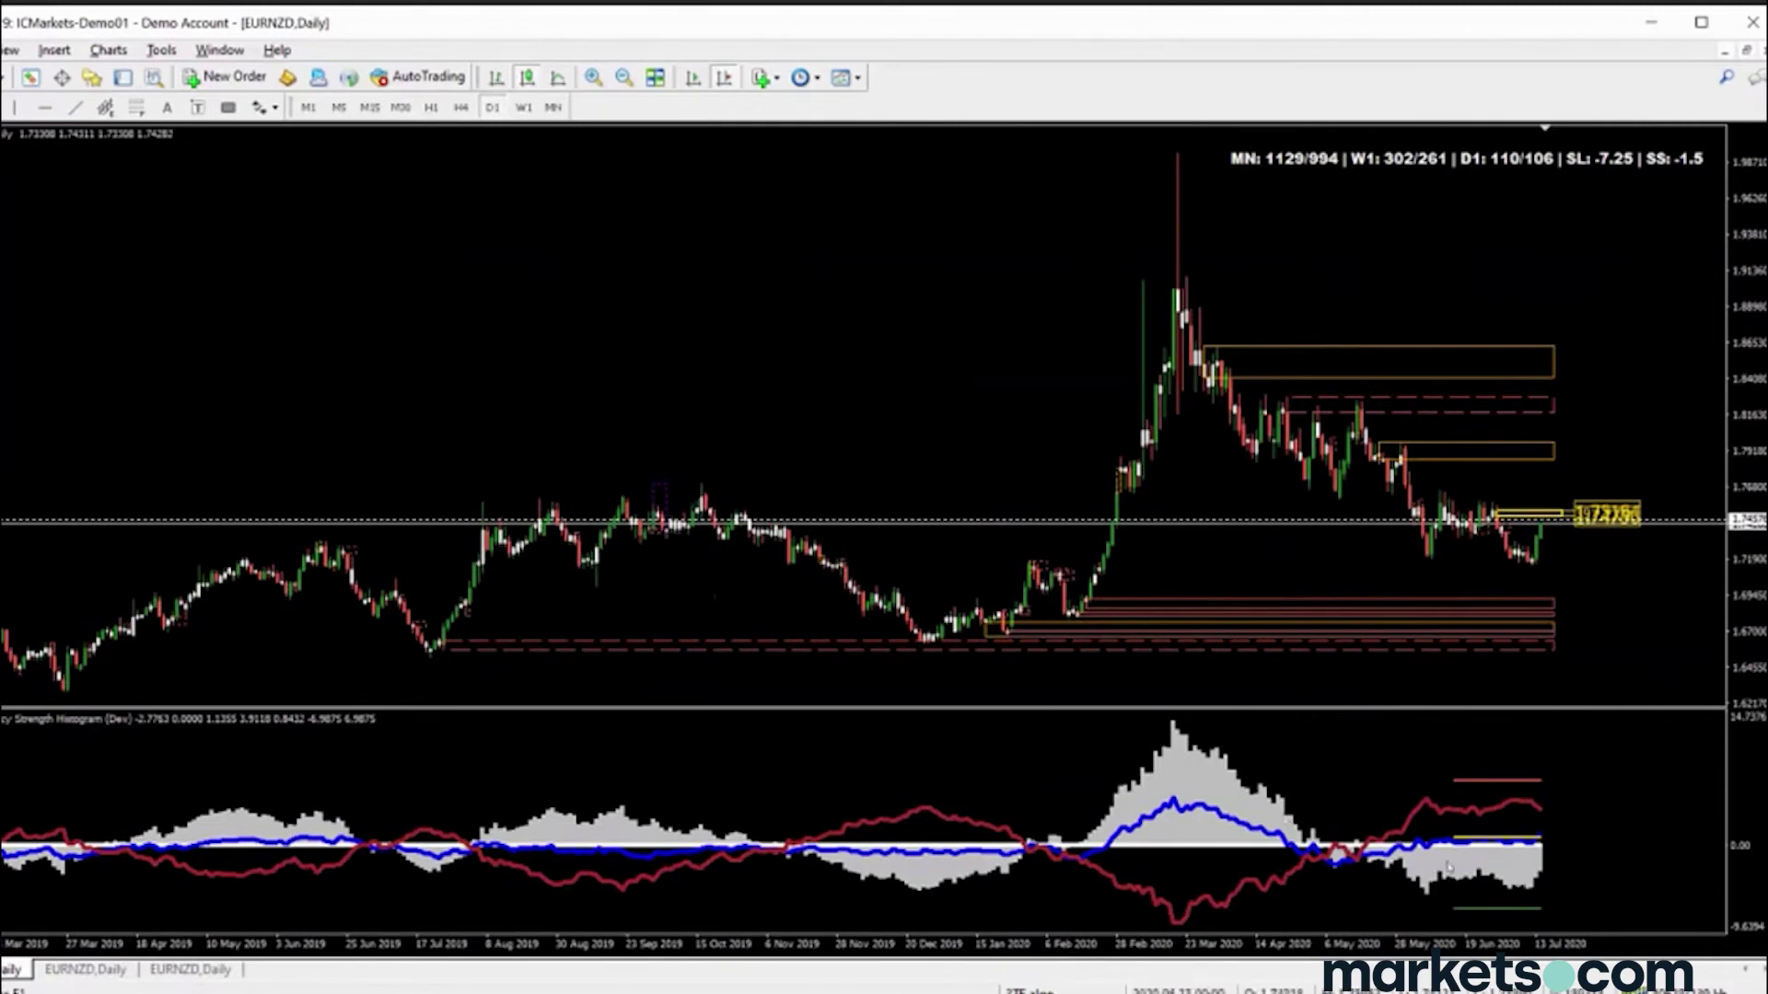
mouse_move(1448, 866)
On the EURNZD weekly chart, draw a supply zone over the June 2020 candles spanning 1.74311 to 1.76537
left_click(525, 107)
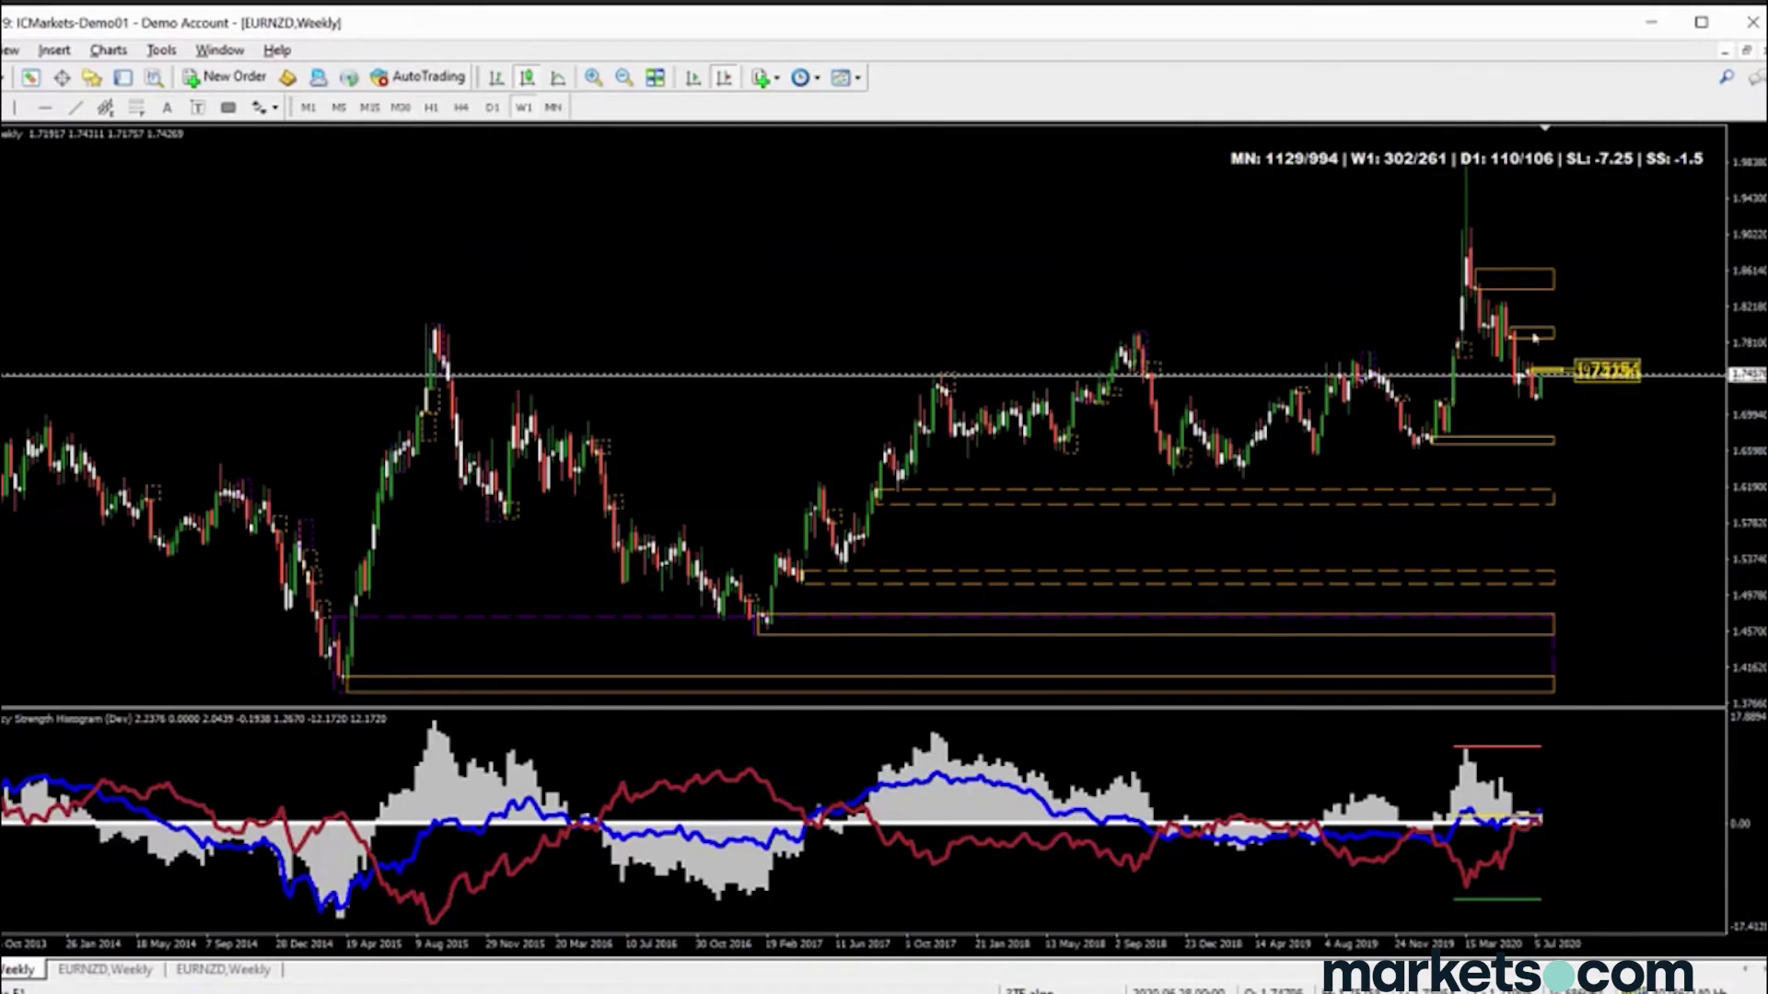
left_click(591, 77)
left_click(591, 78)
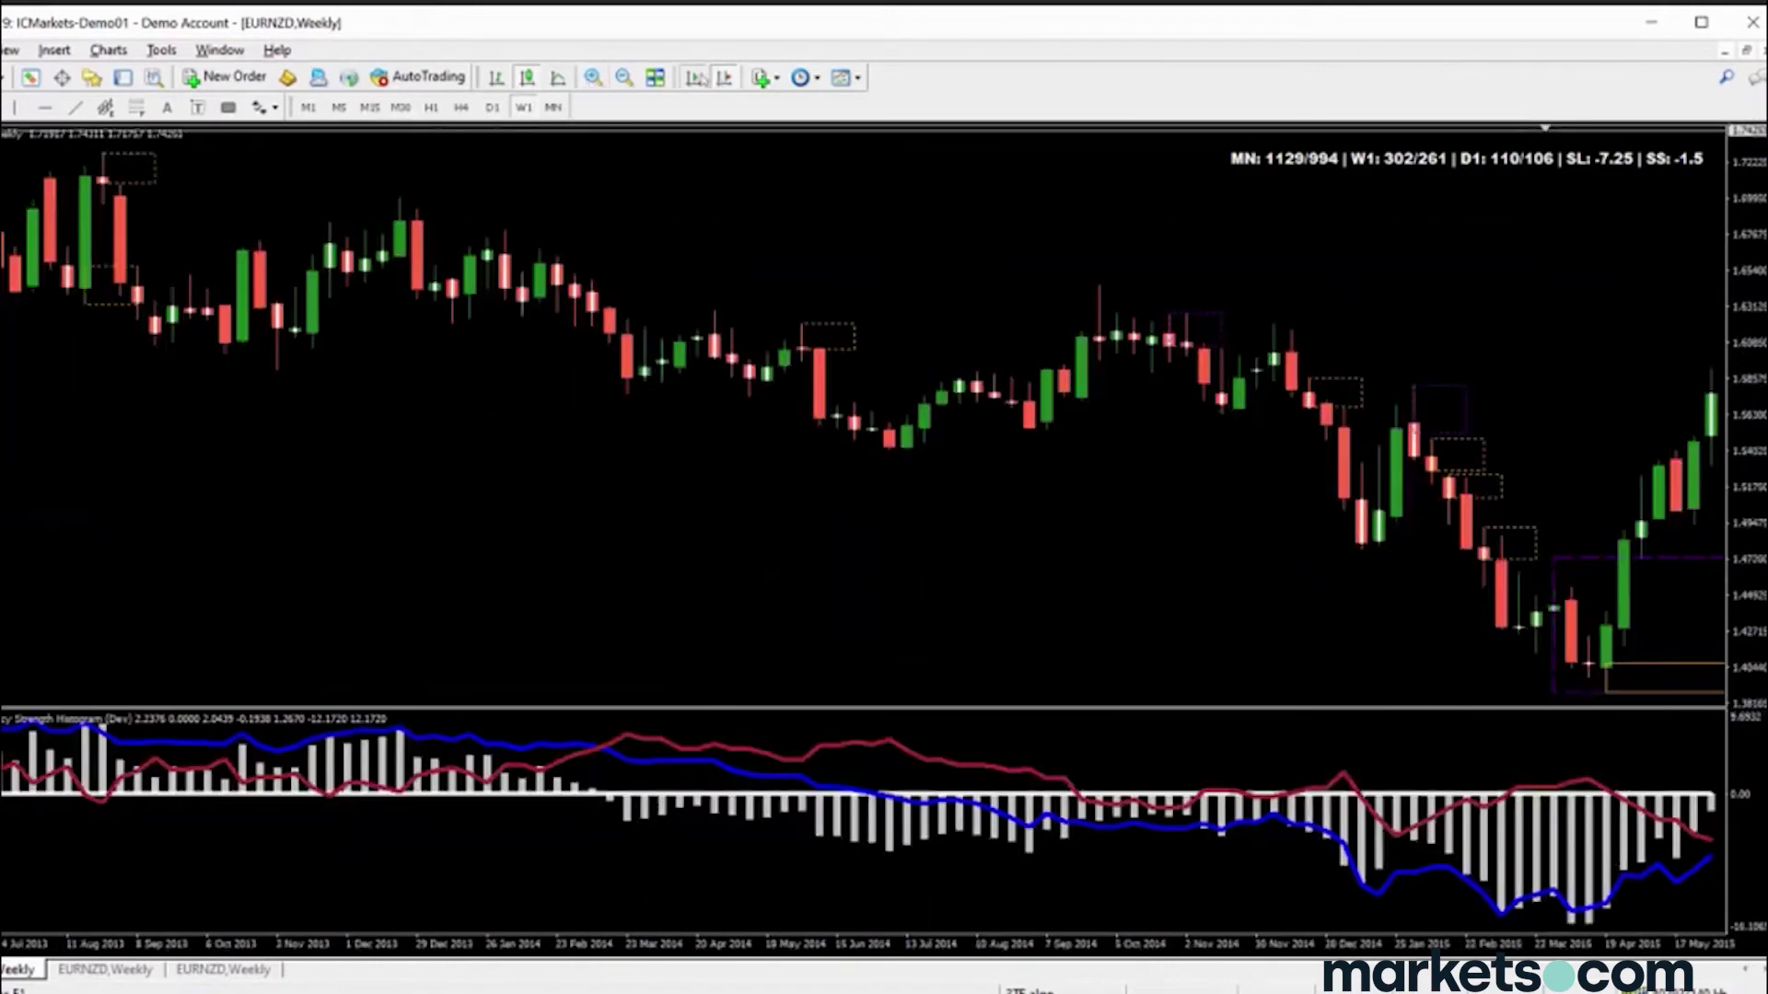
left_click(695, 77)
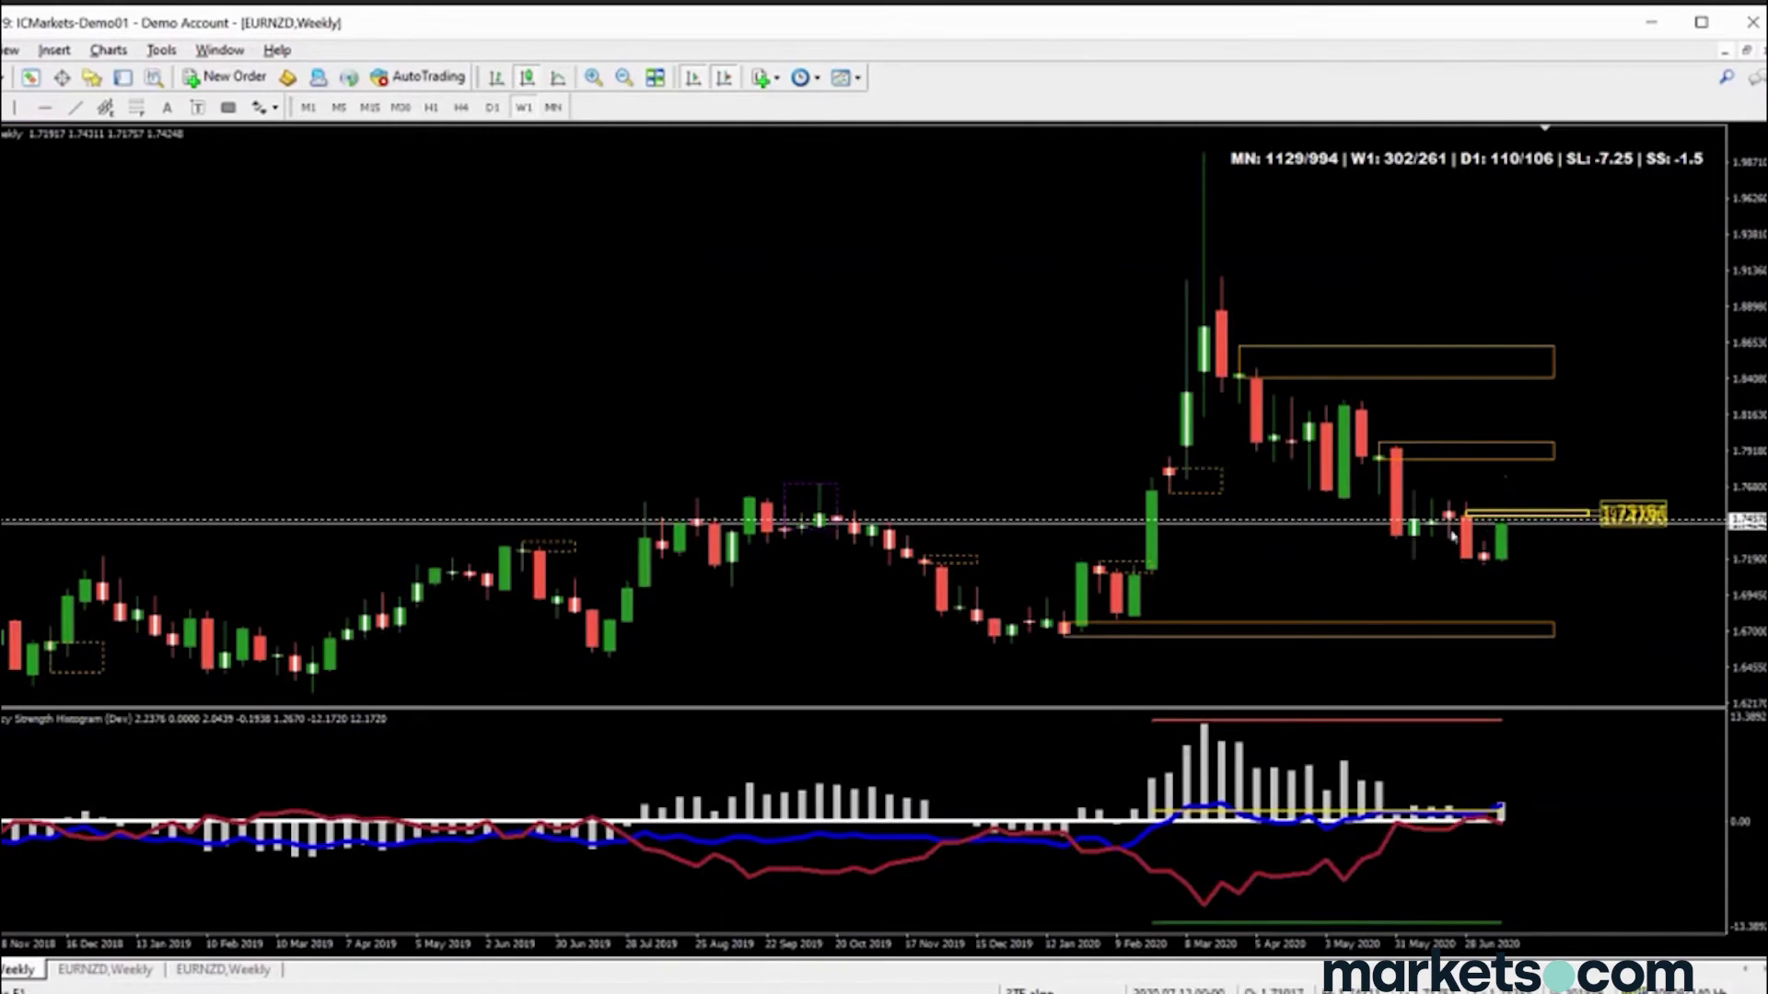
left_click(229, 107)
left_click_drag(1414, 494, 1501, 523)
left_click(1471, 494)
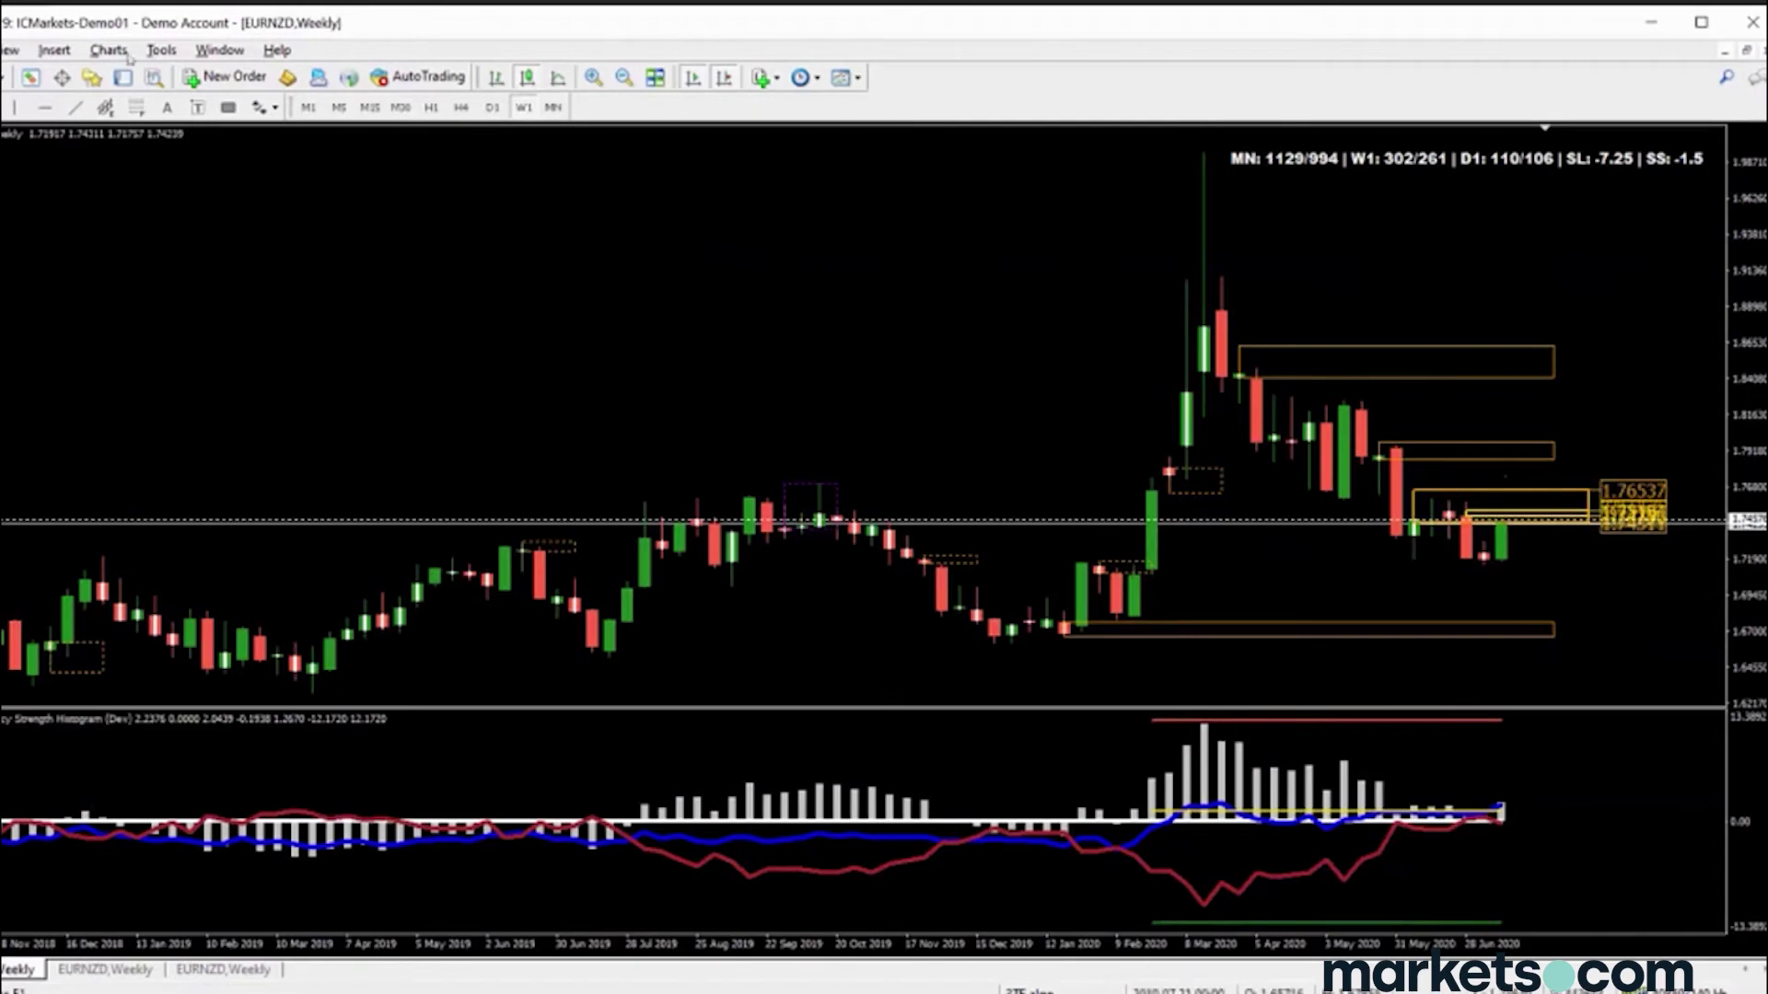
Inspect the weekly candles of early 2020 with the crosshair and review the EURNZD zones on the daily and M30 charts
middle_click(663, 260)
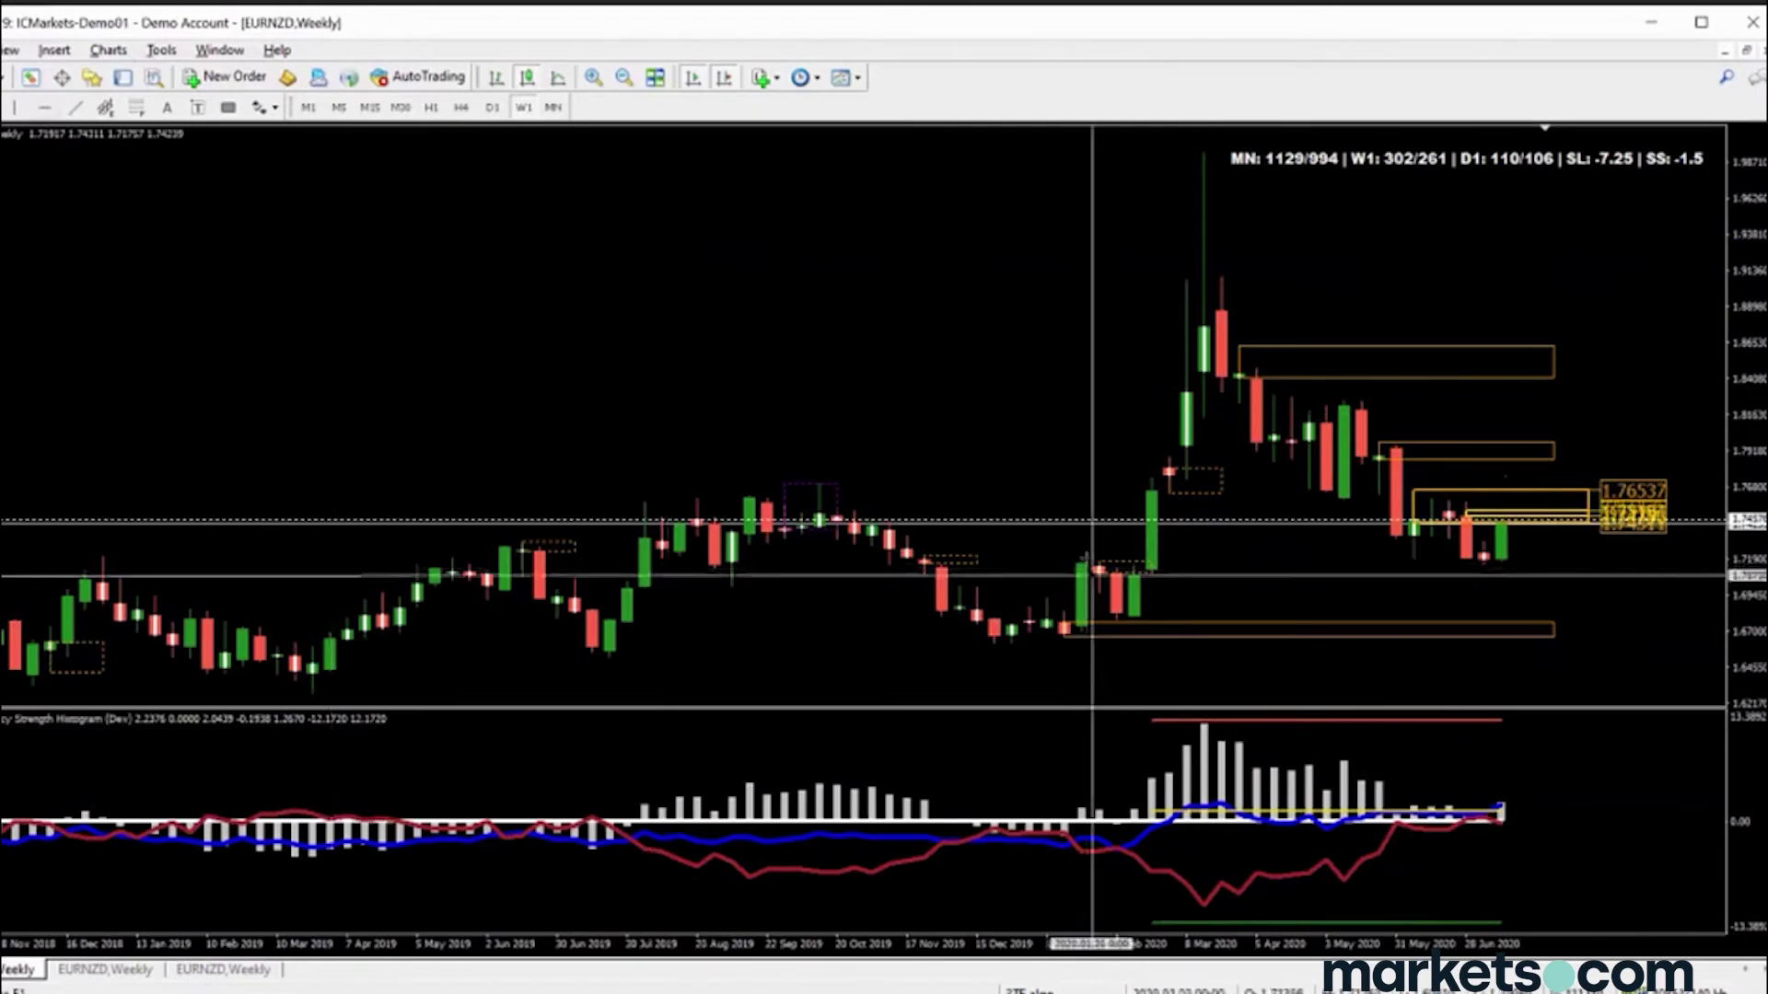
middle_click(1046, 649)
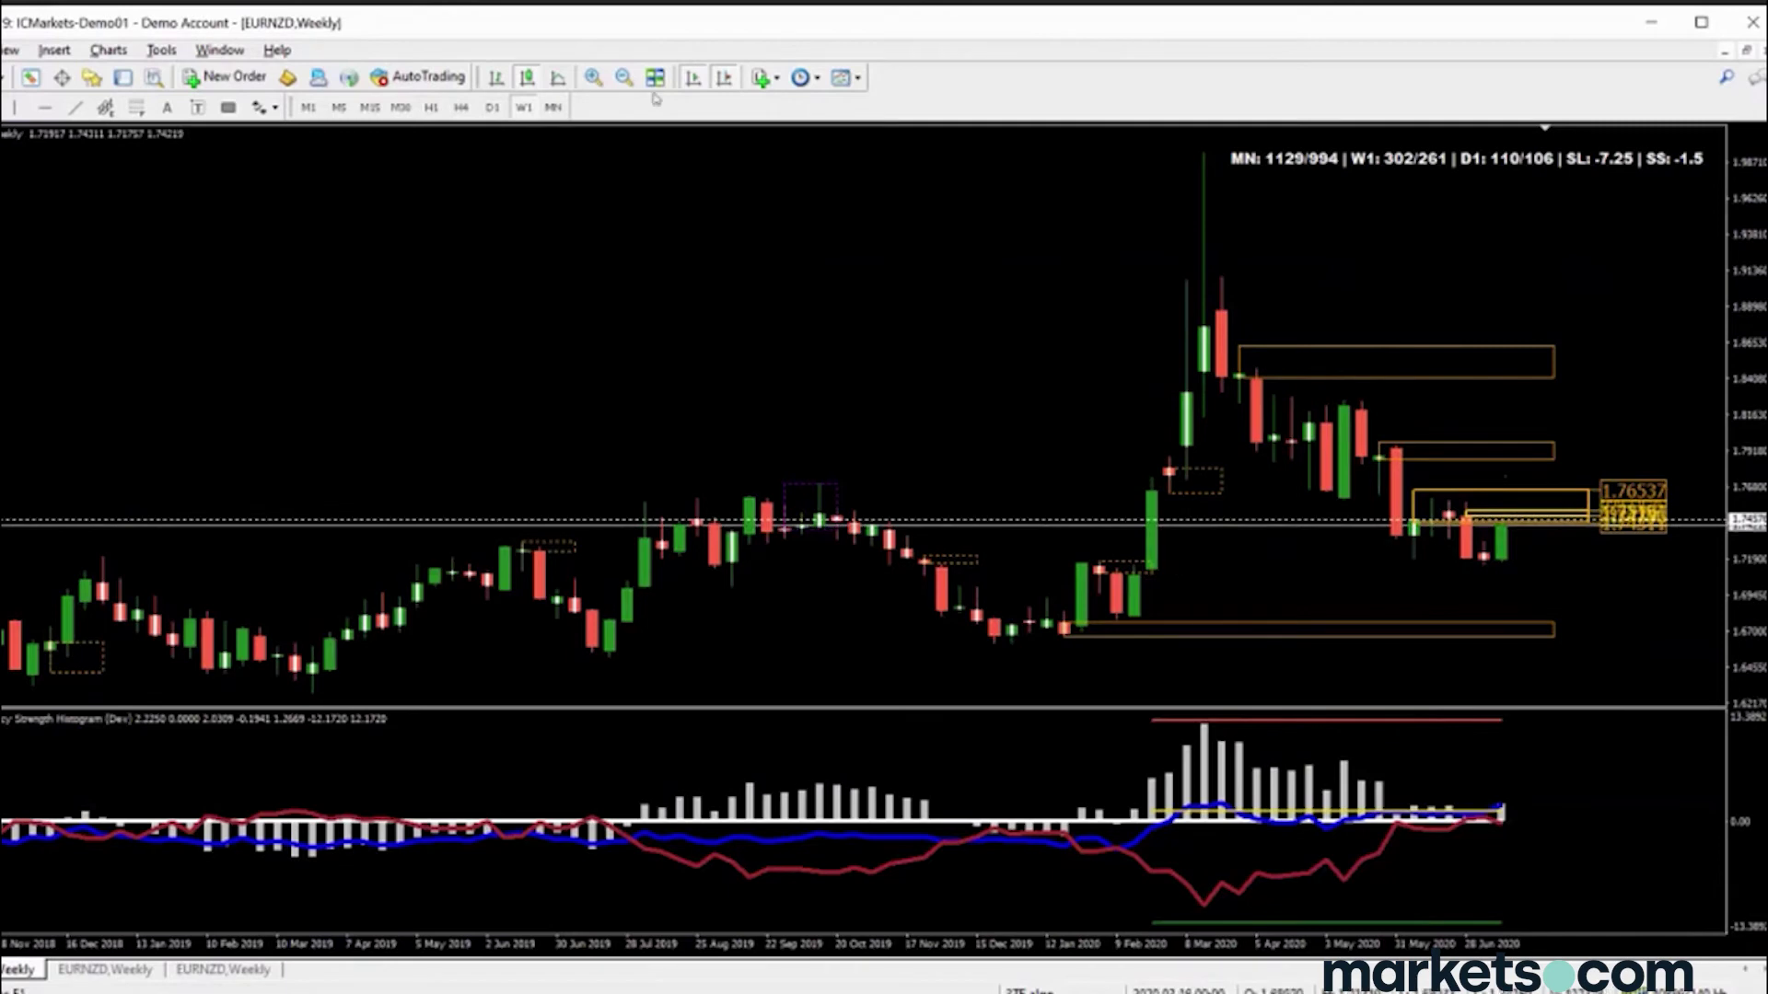
left_click(492, 108)
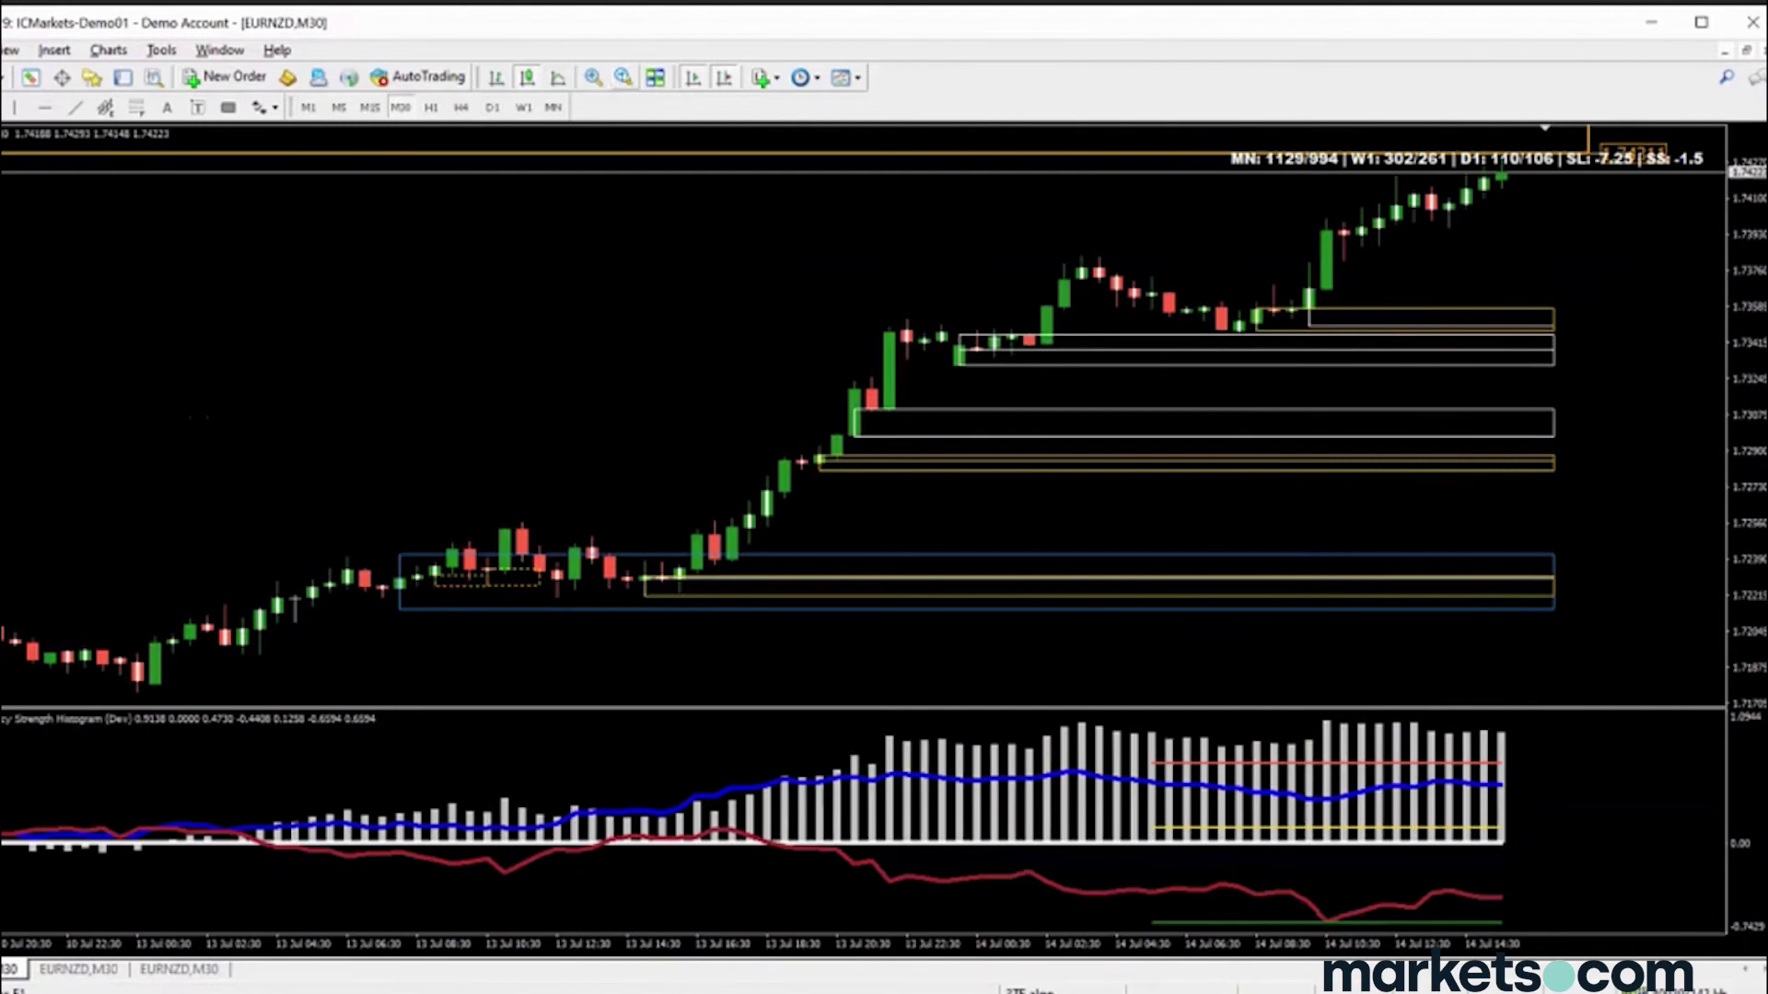
key("minus")
key("minus")
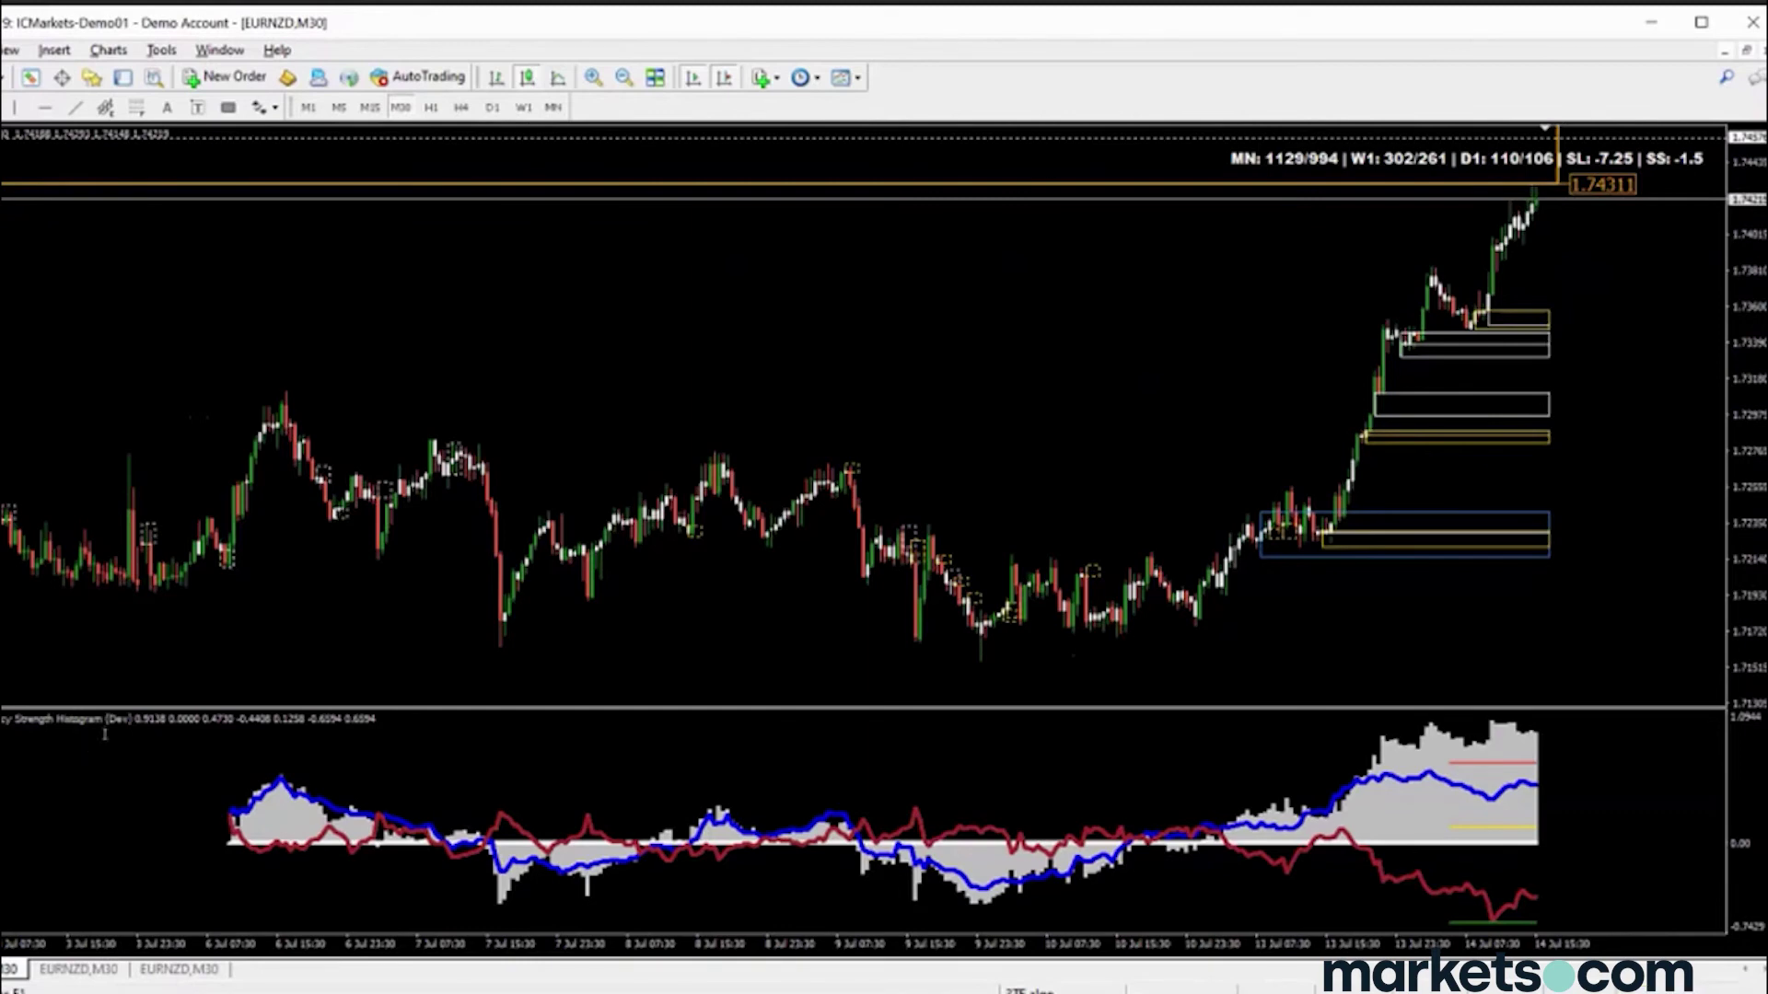
Apply the "Default + histogram + synccharts" template to the EURNZD M30 chart
right_click(620, 255)
mouse_move(728, 457)
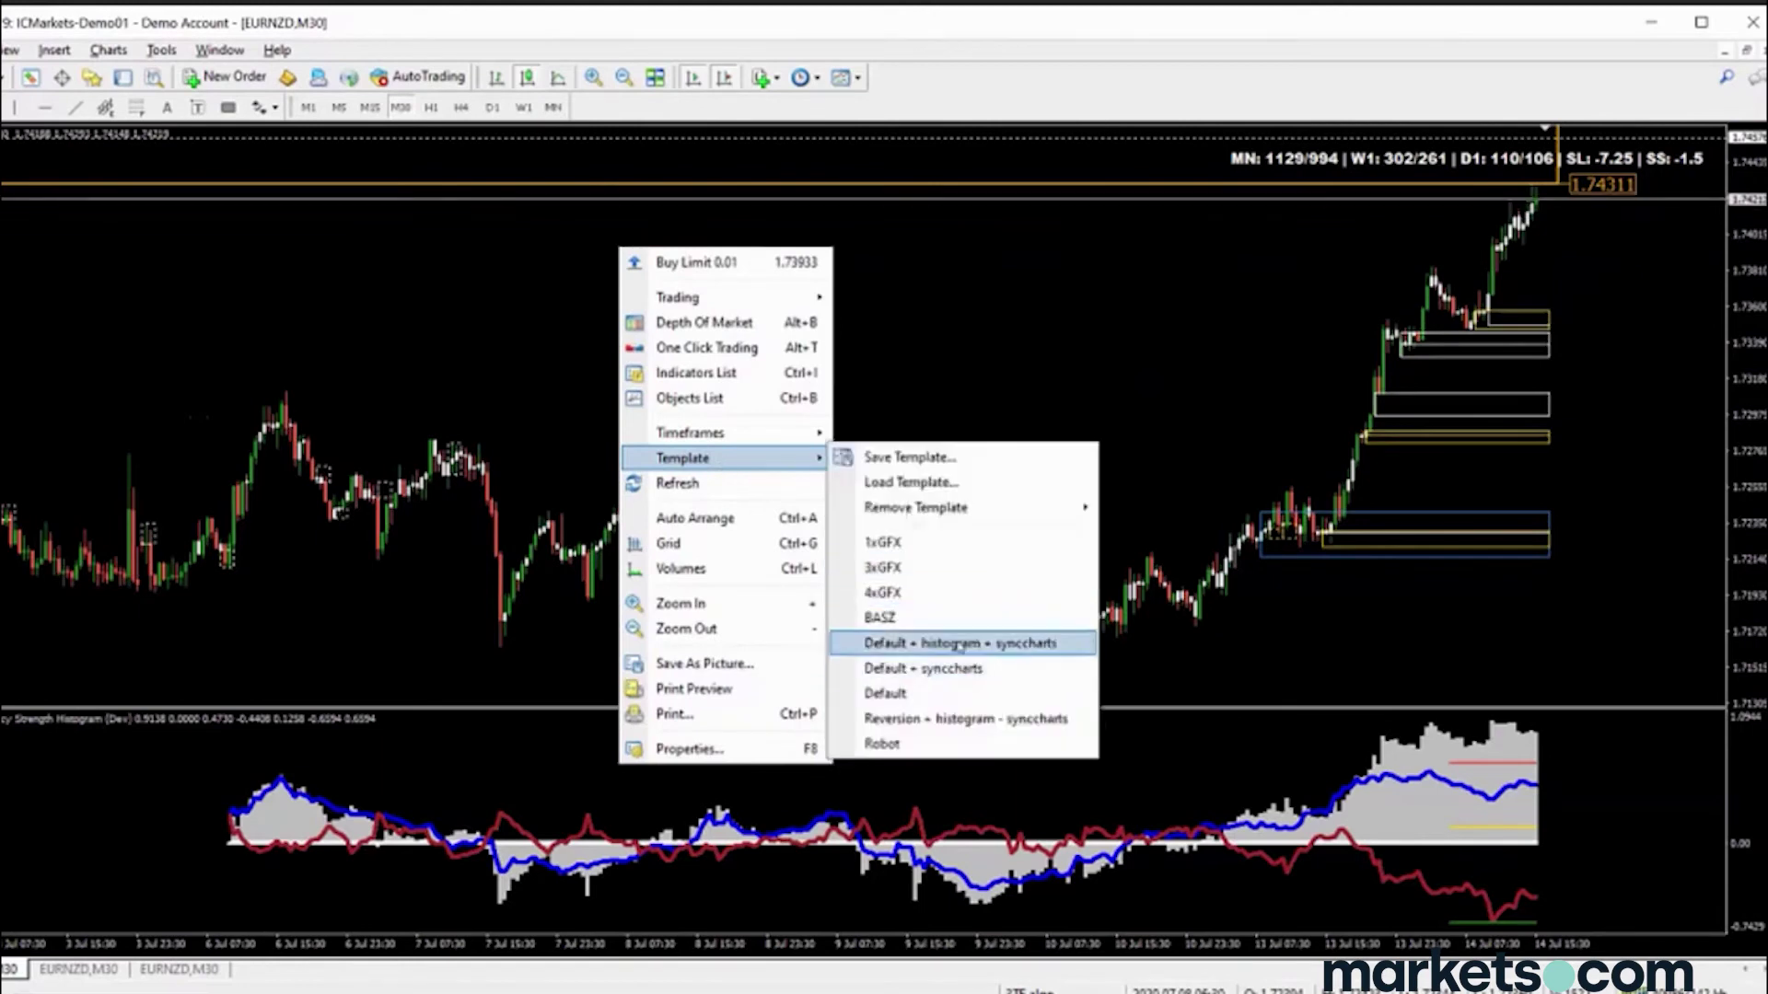
left_click(960, 644)
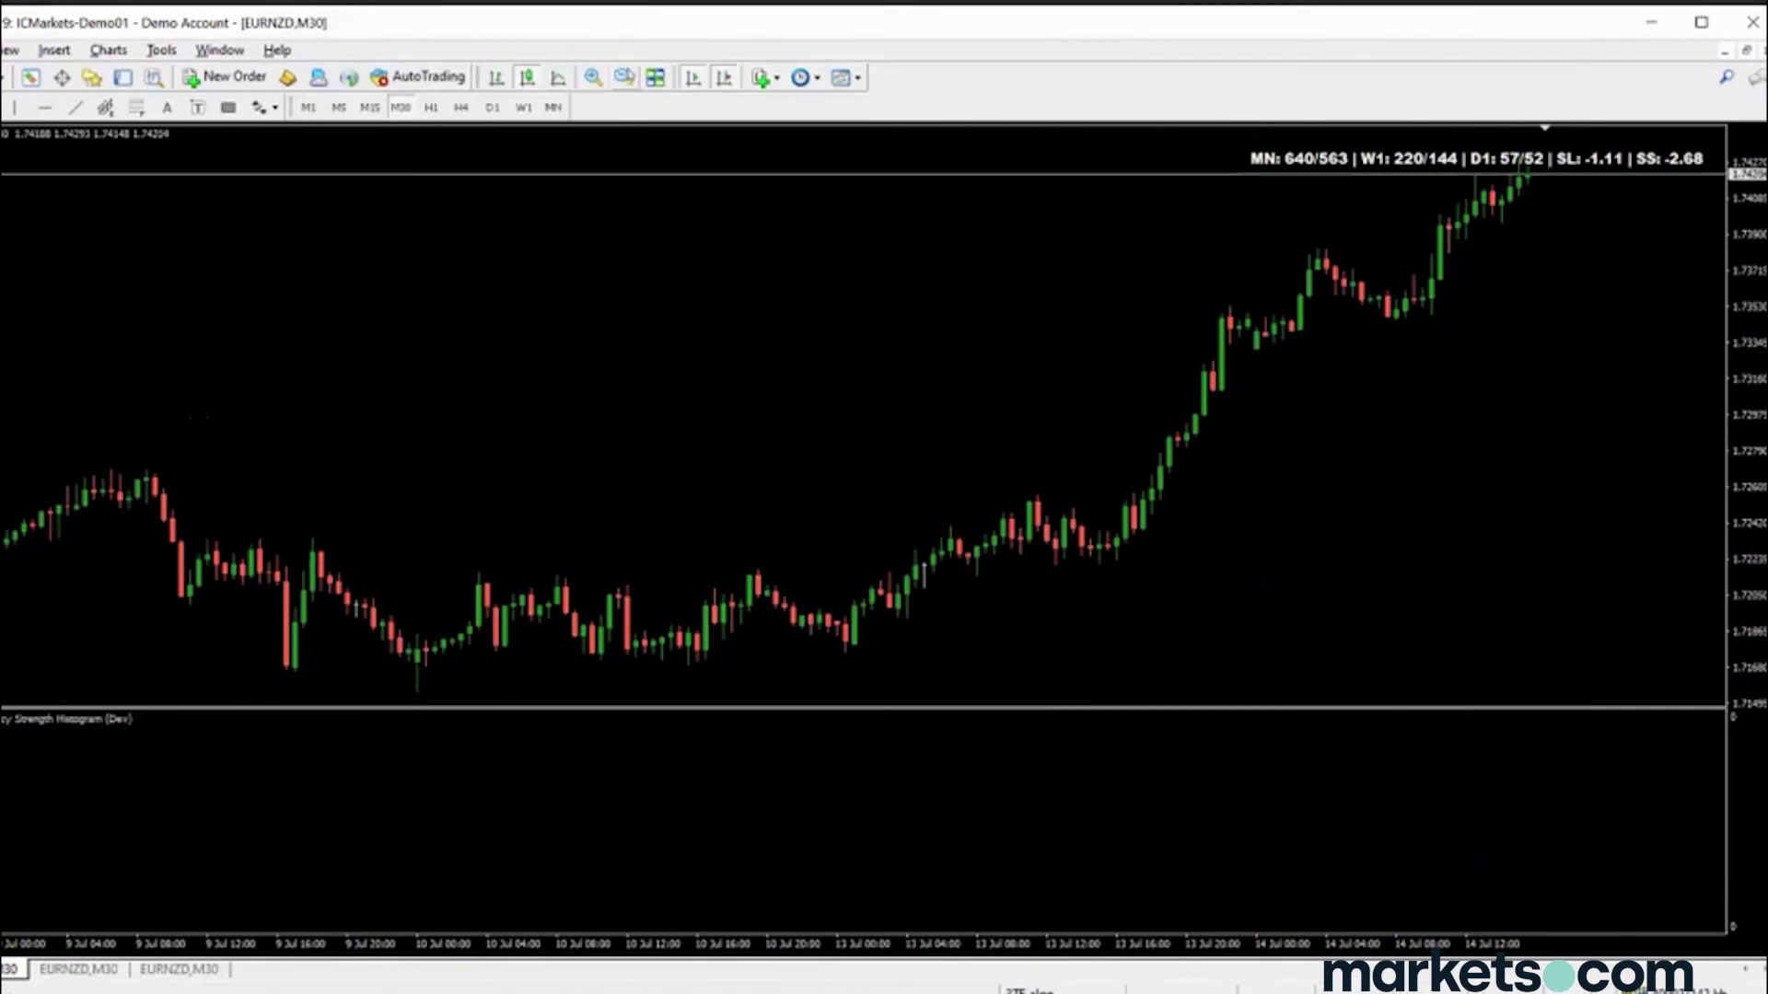
left_click(624, 77)
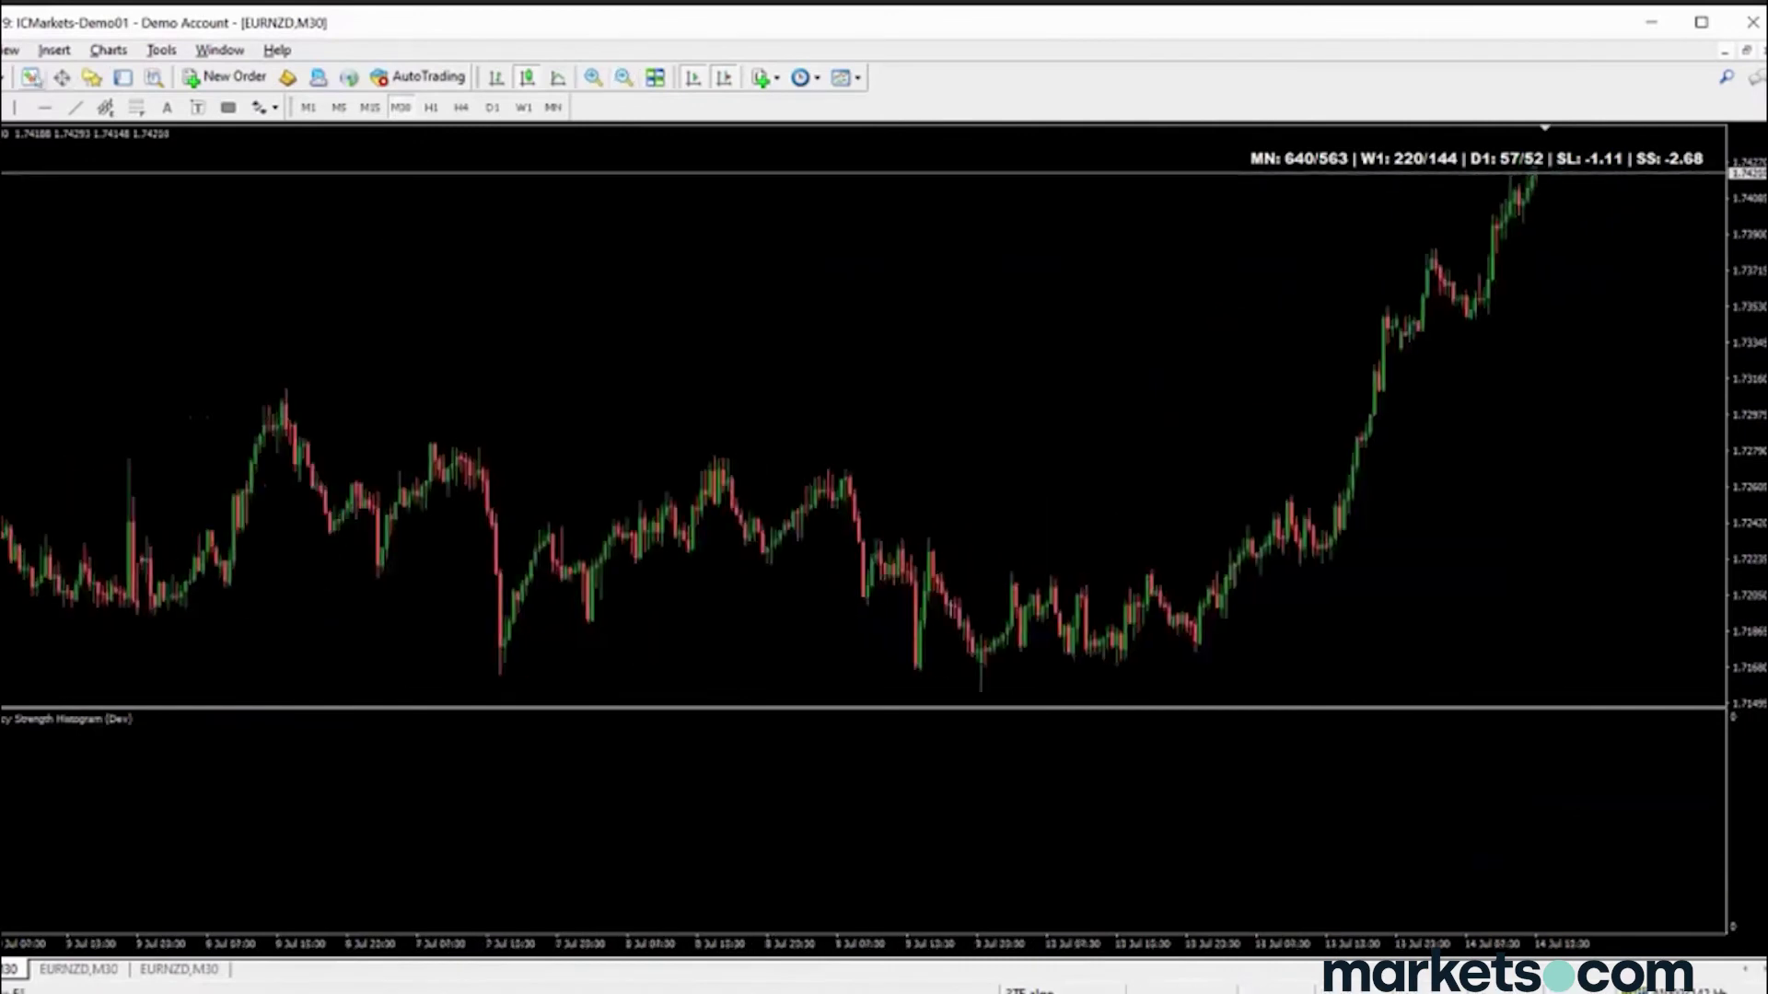
Load AUDUSD from the market watch into the M30 chart and hide the symbol list
key("ctrl+m")
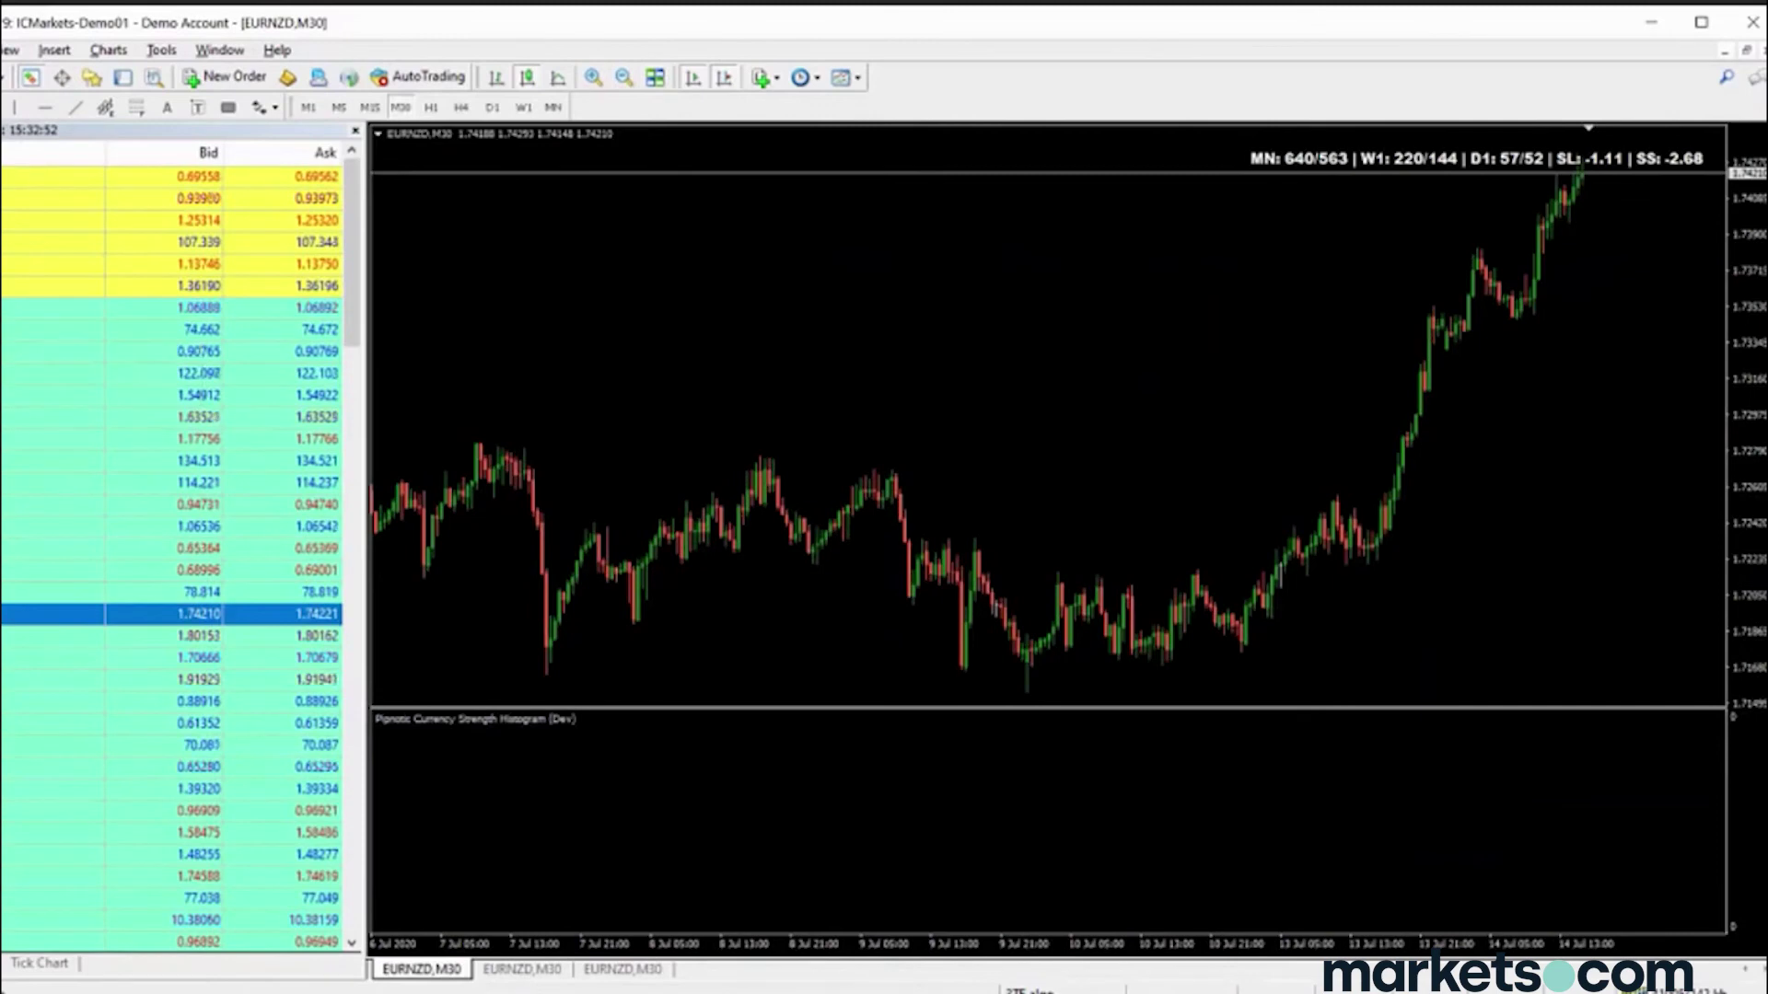
left_click(18, 176)
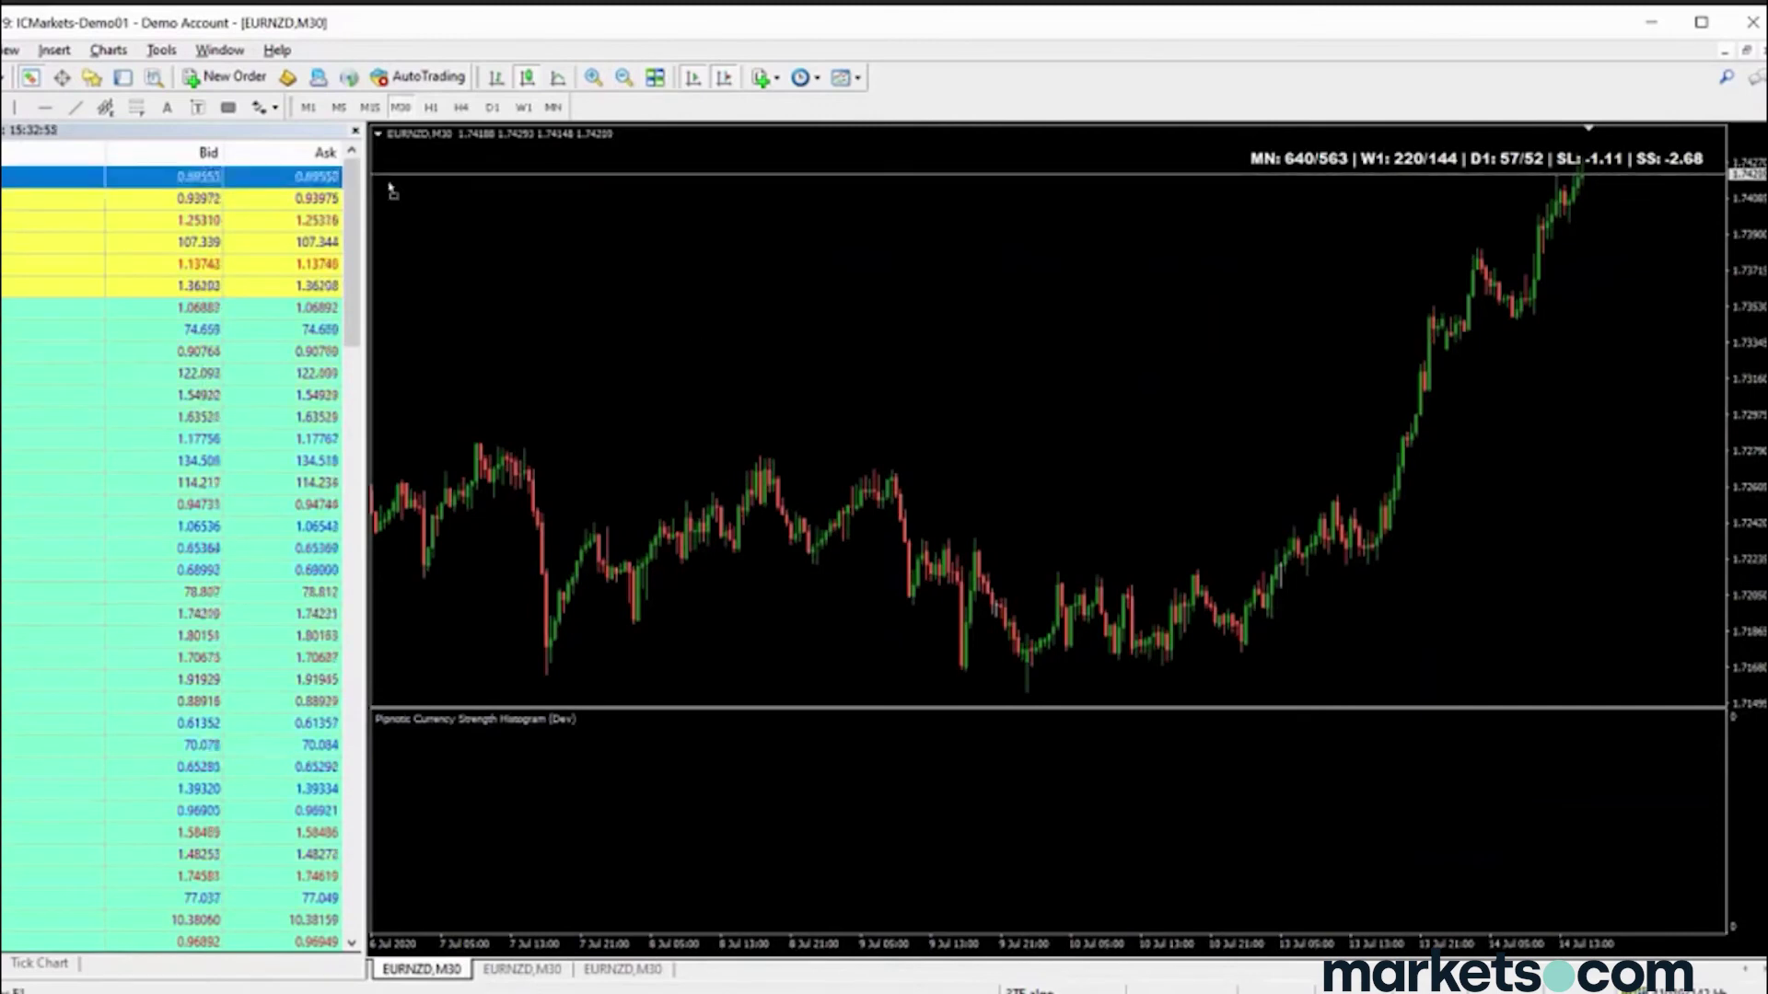
left_click_drag(392, 191, 396, 194)
key("ctrl+m")
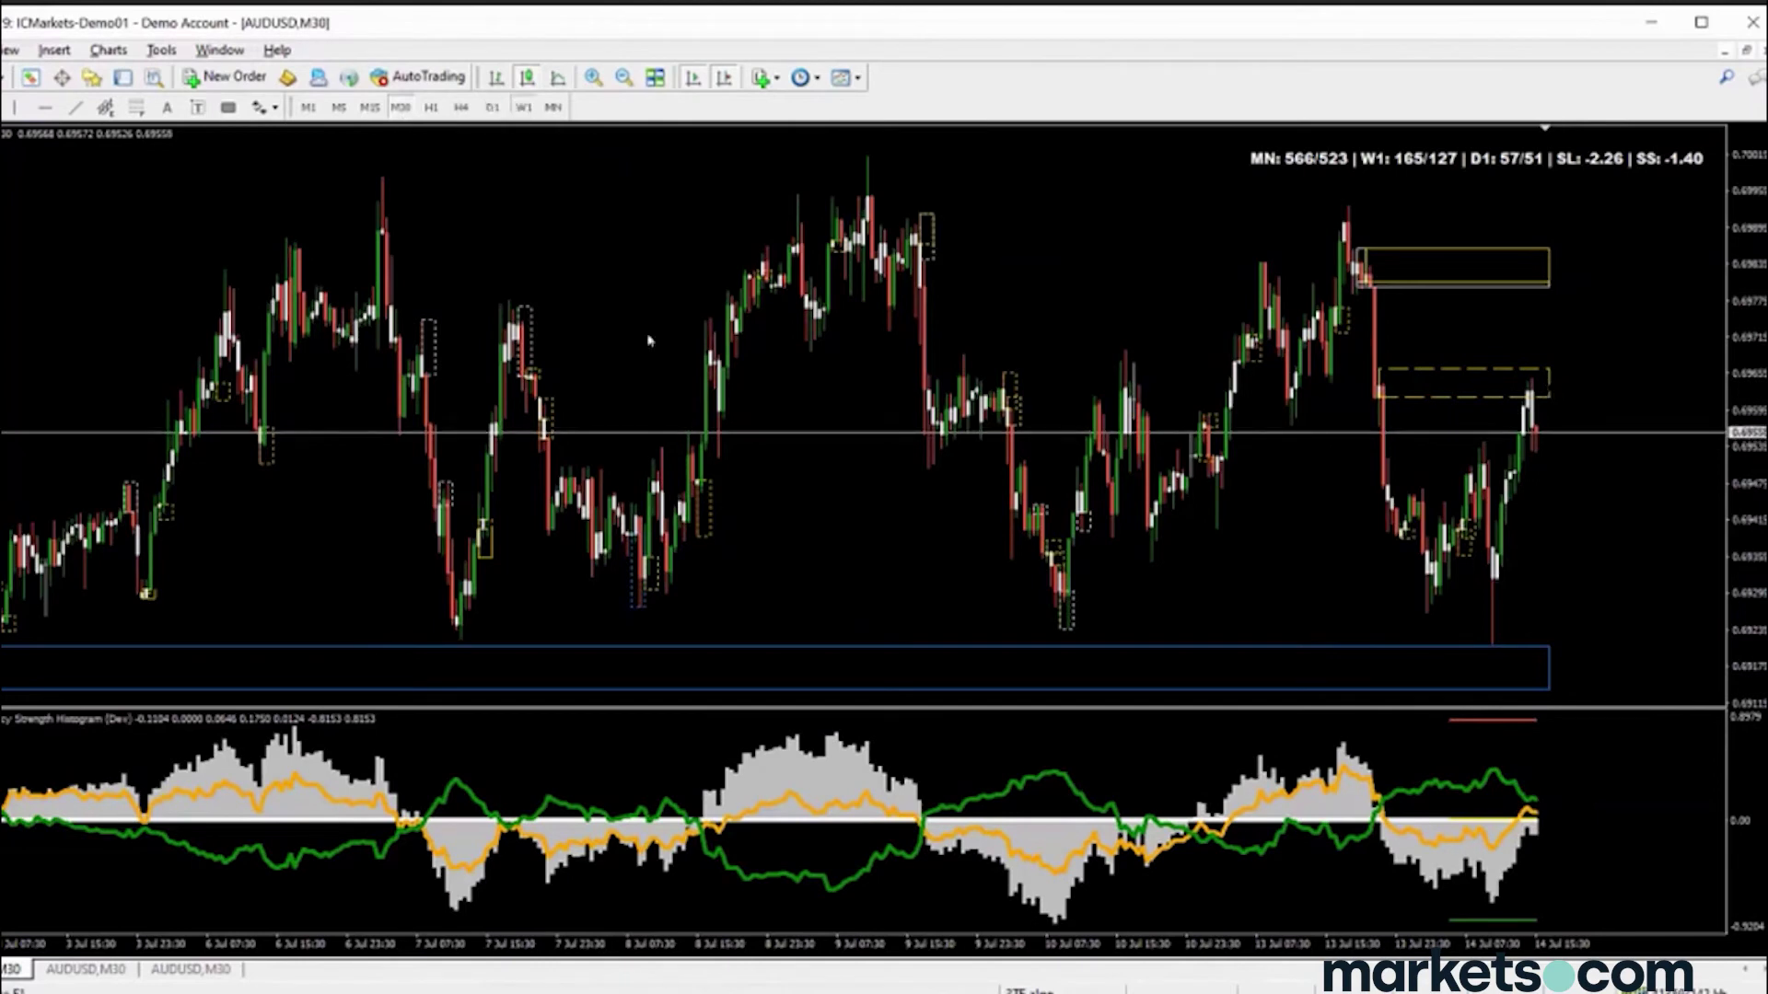
On the AUDUSD weekly chart, place a horizontal line at 0.70261 just above the late December 2019 high
left_click(523, 107)
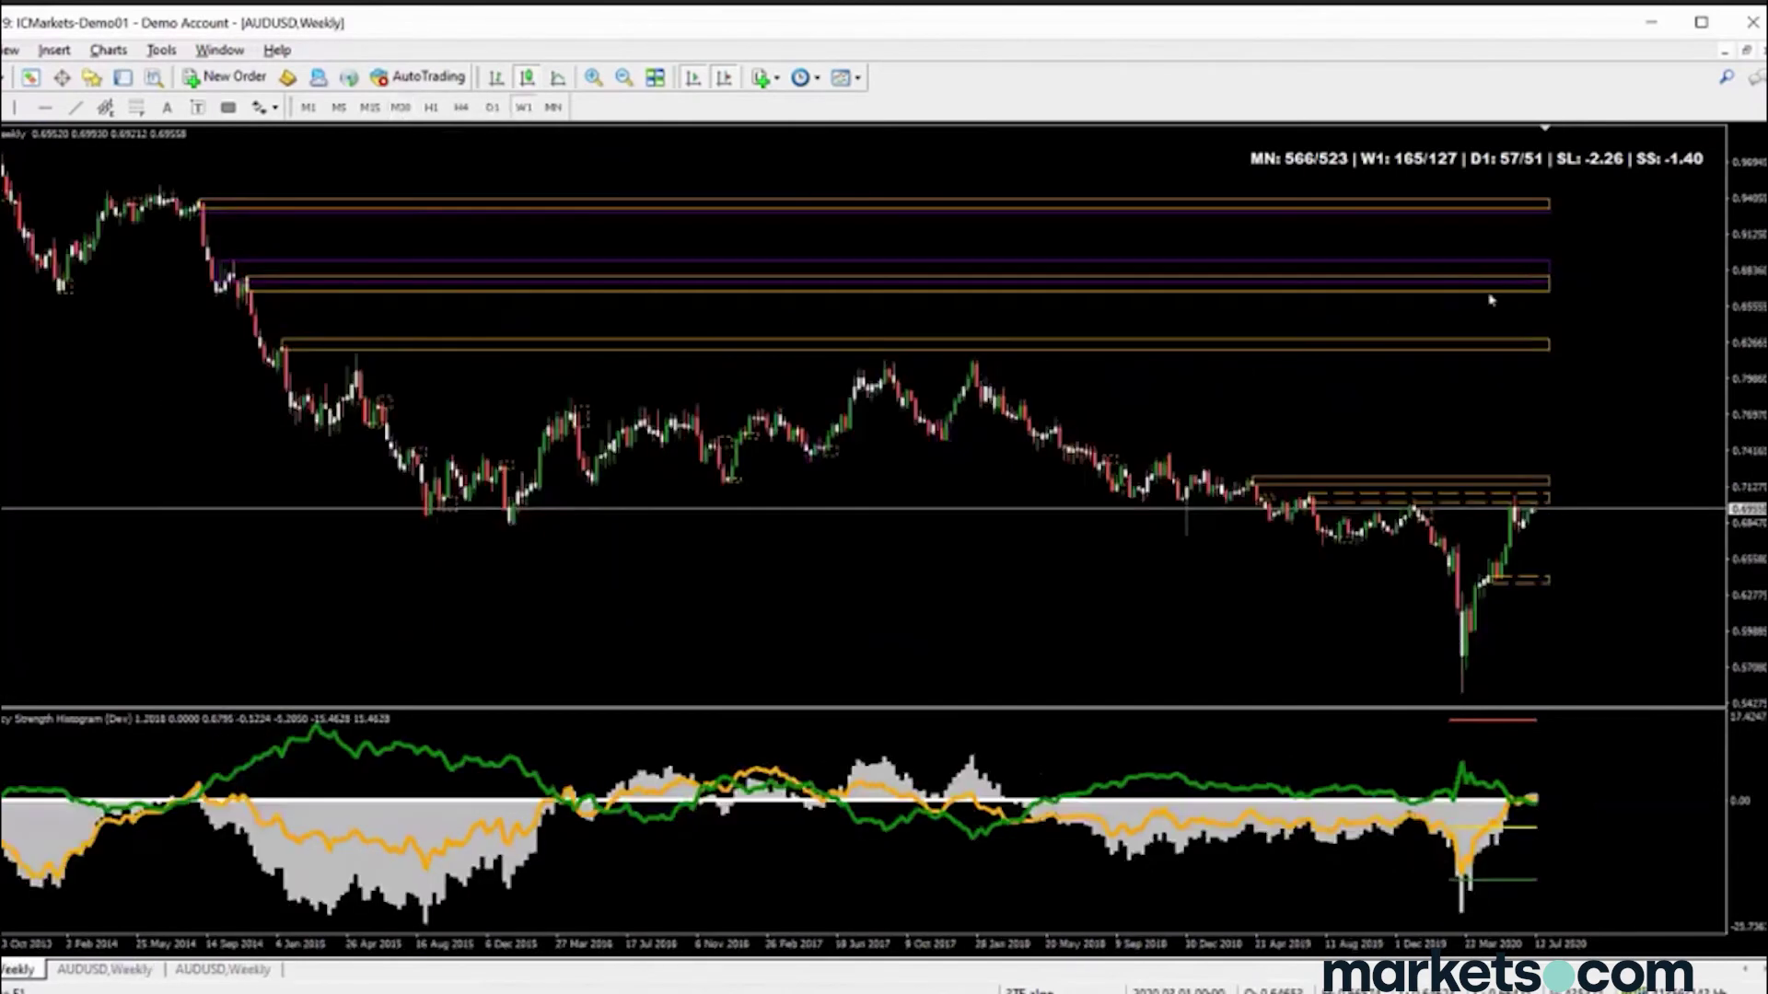
left_click(592, 78)
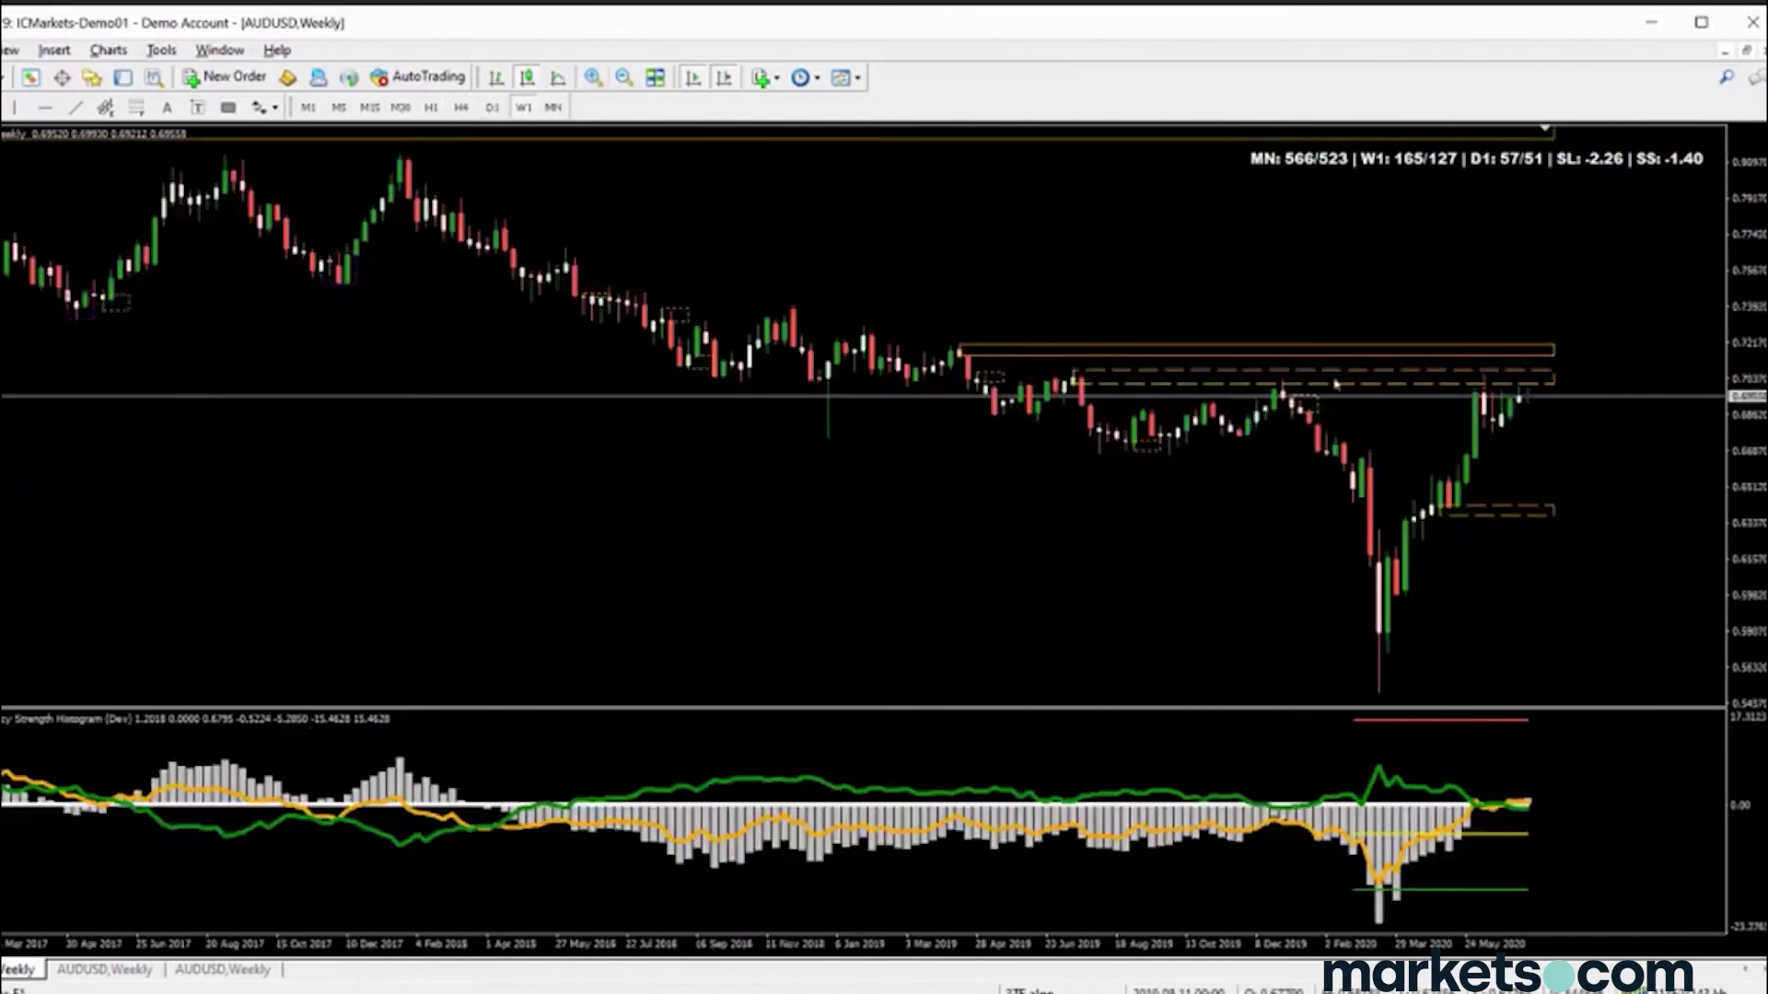
left_click(592, 77)
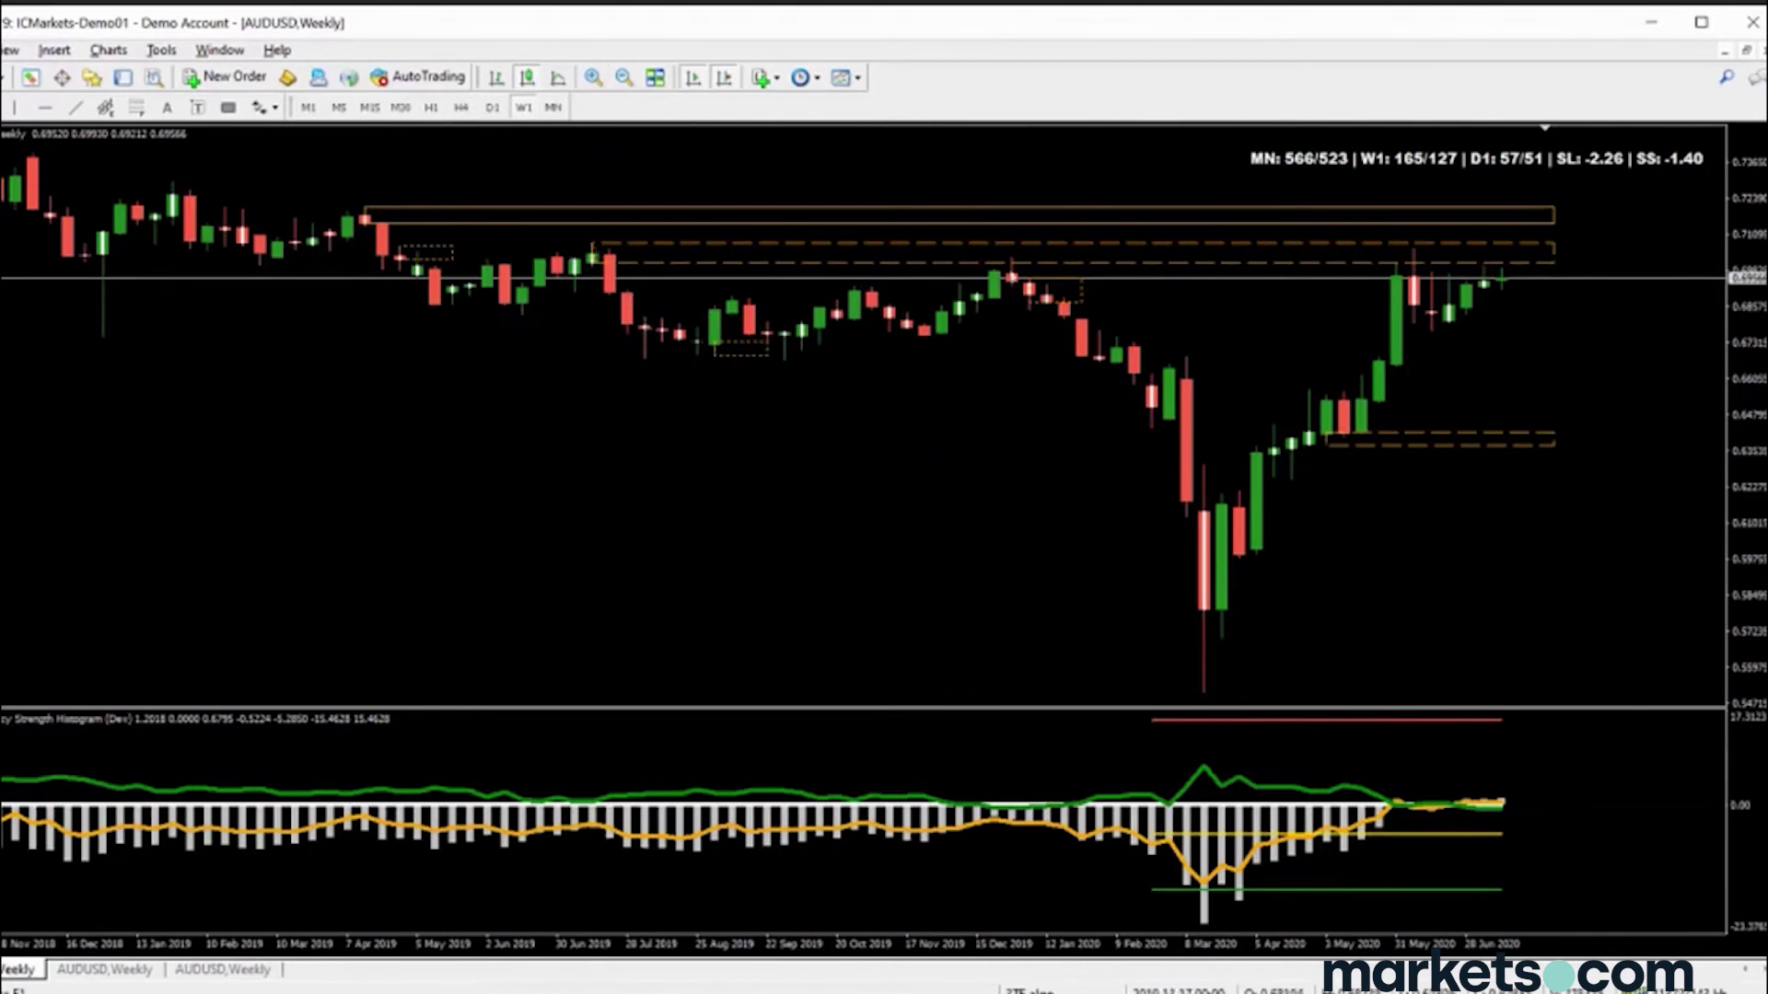
left_click(45, 108)
left_click(1022, 258)
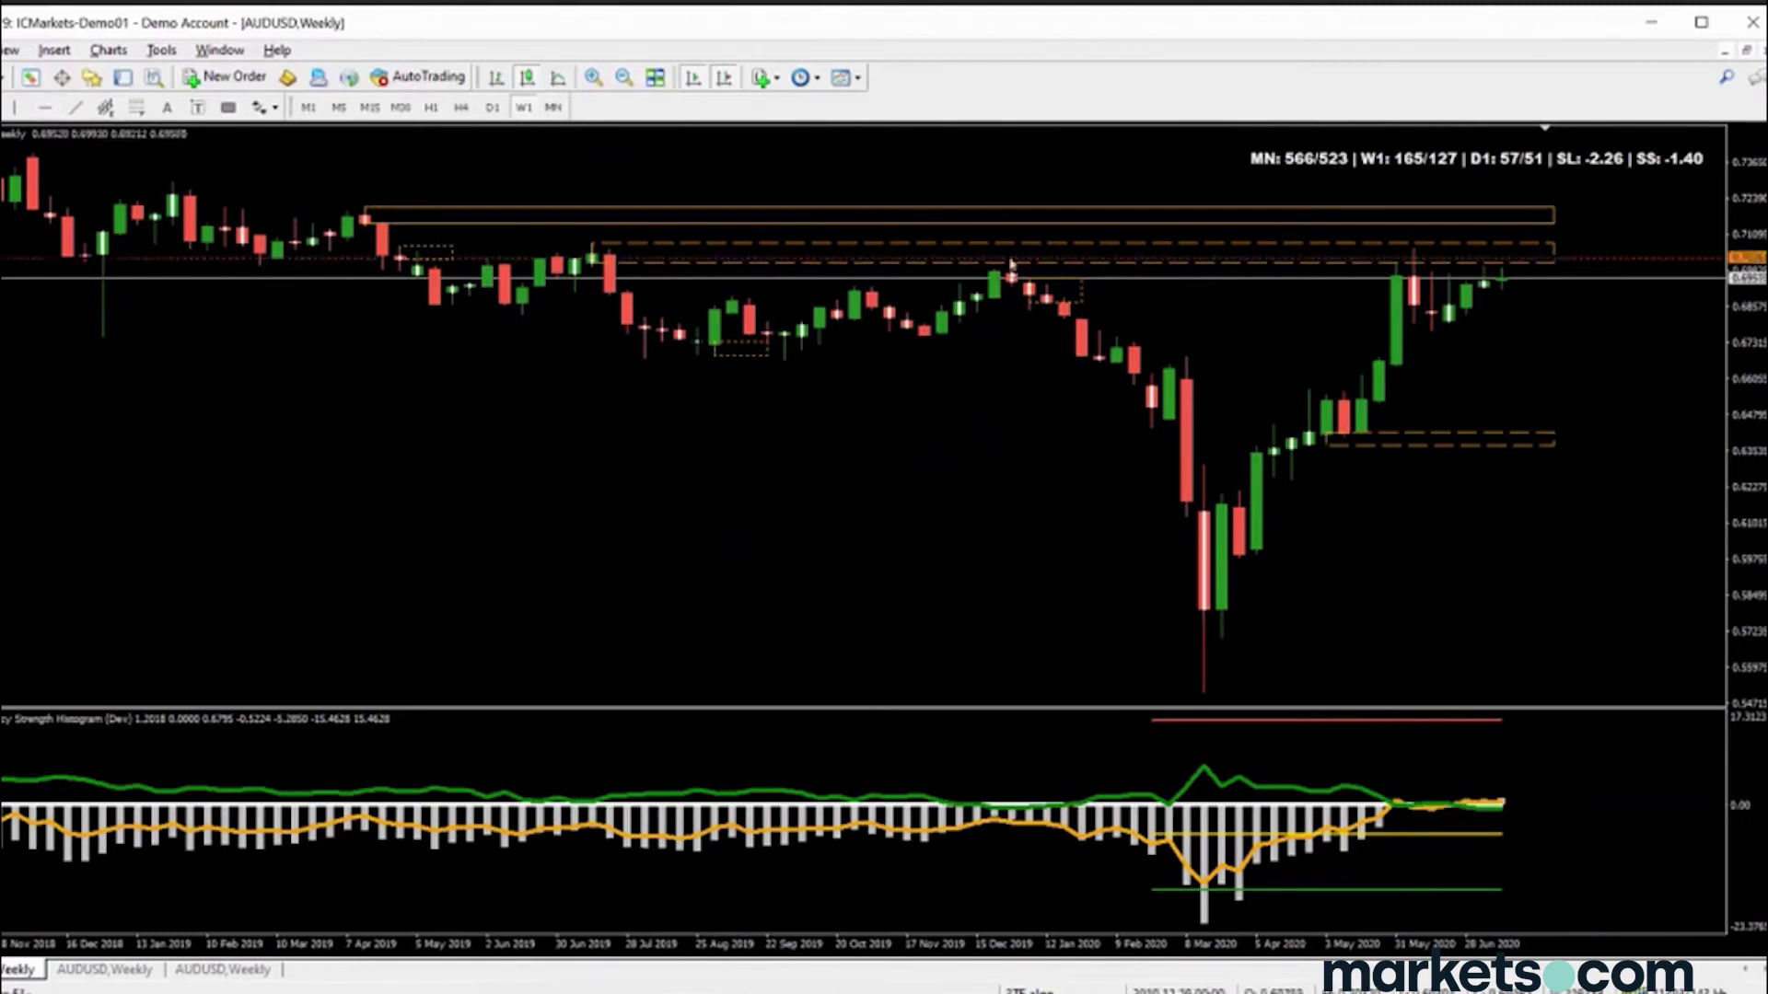
Examine the horizontal line, zones and currency strength histogram on the AUDUSD weekly, monthly and daily charts
left_click(594, 78)
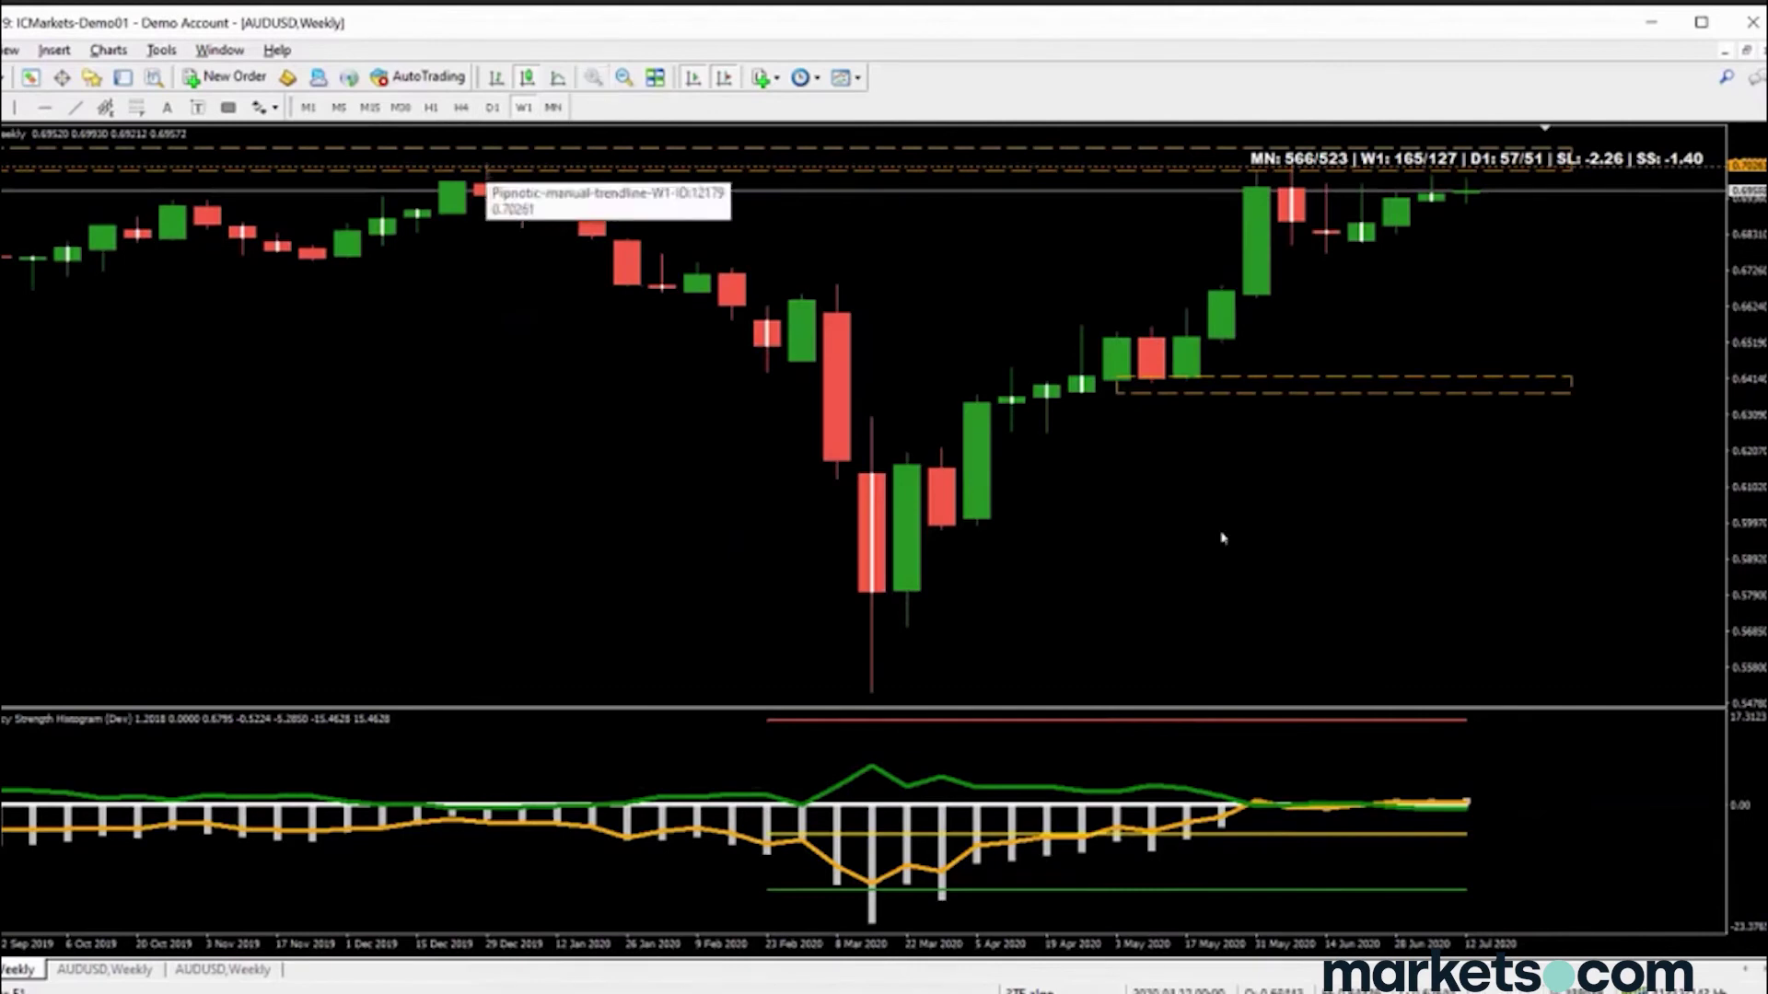
left_click_drag(1759, 449, 1749, 465)
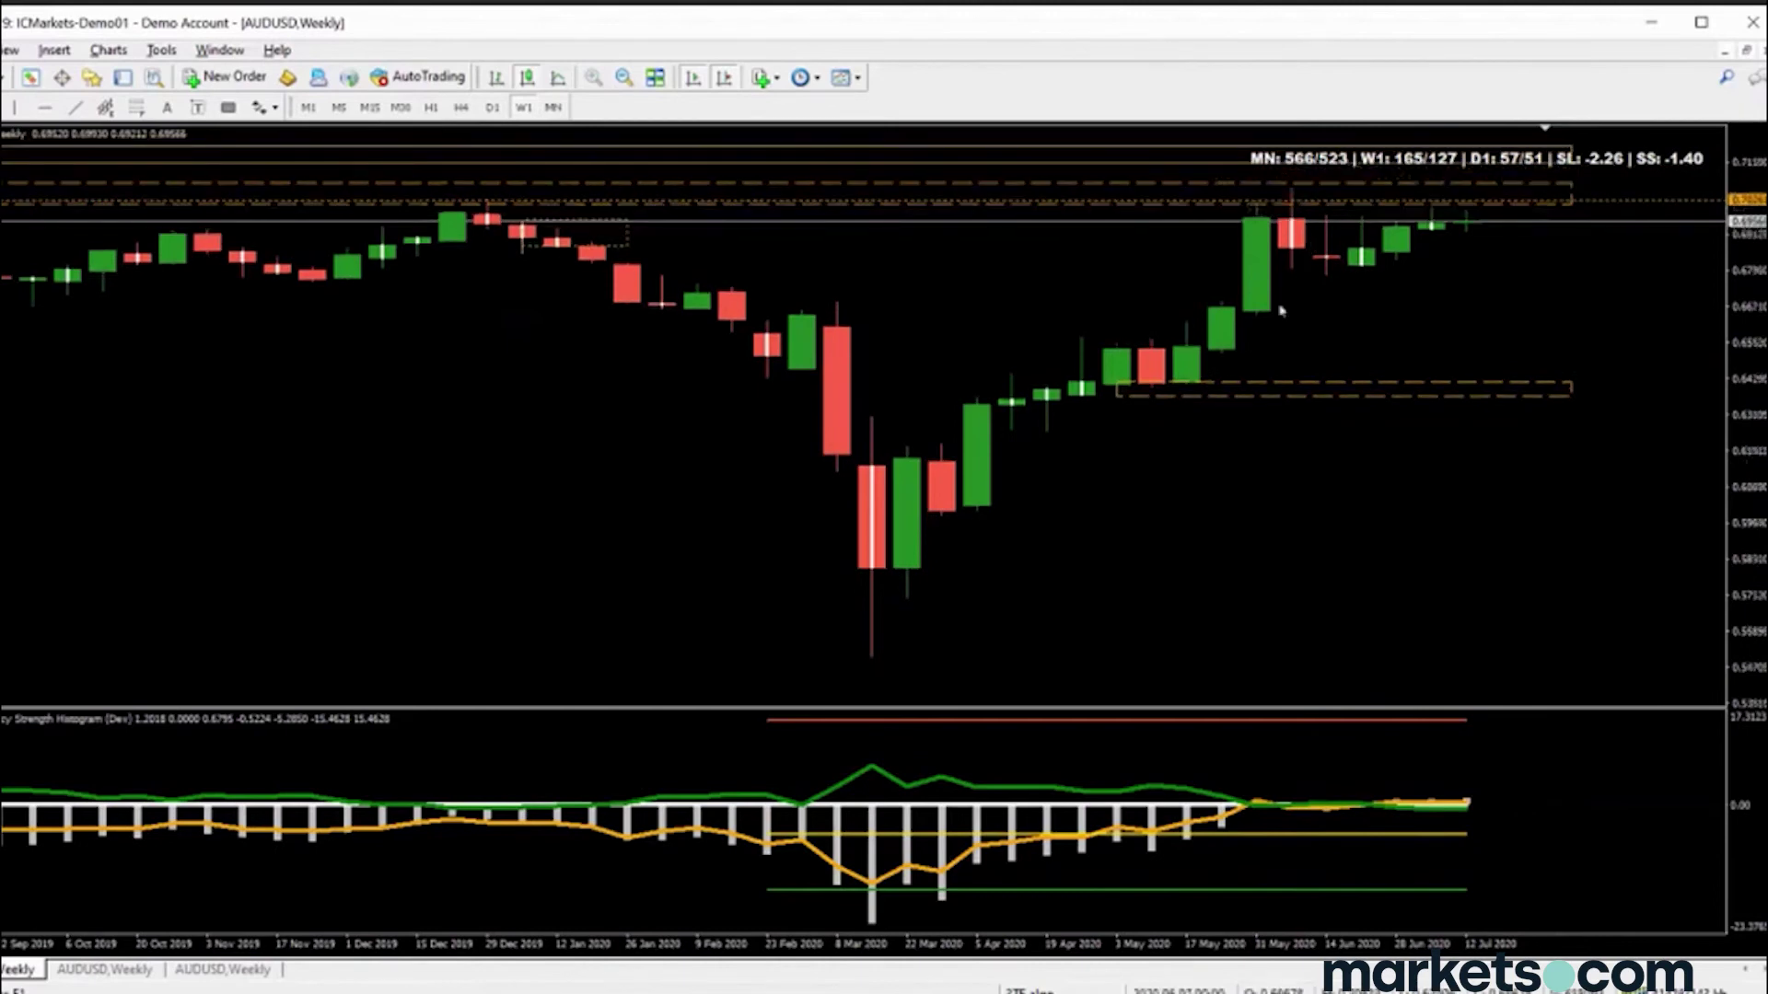
left_click(624, 78)
left_click(624, 78)
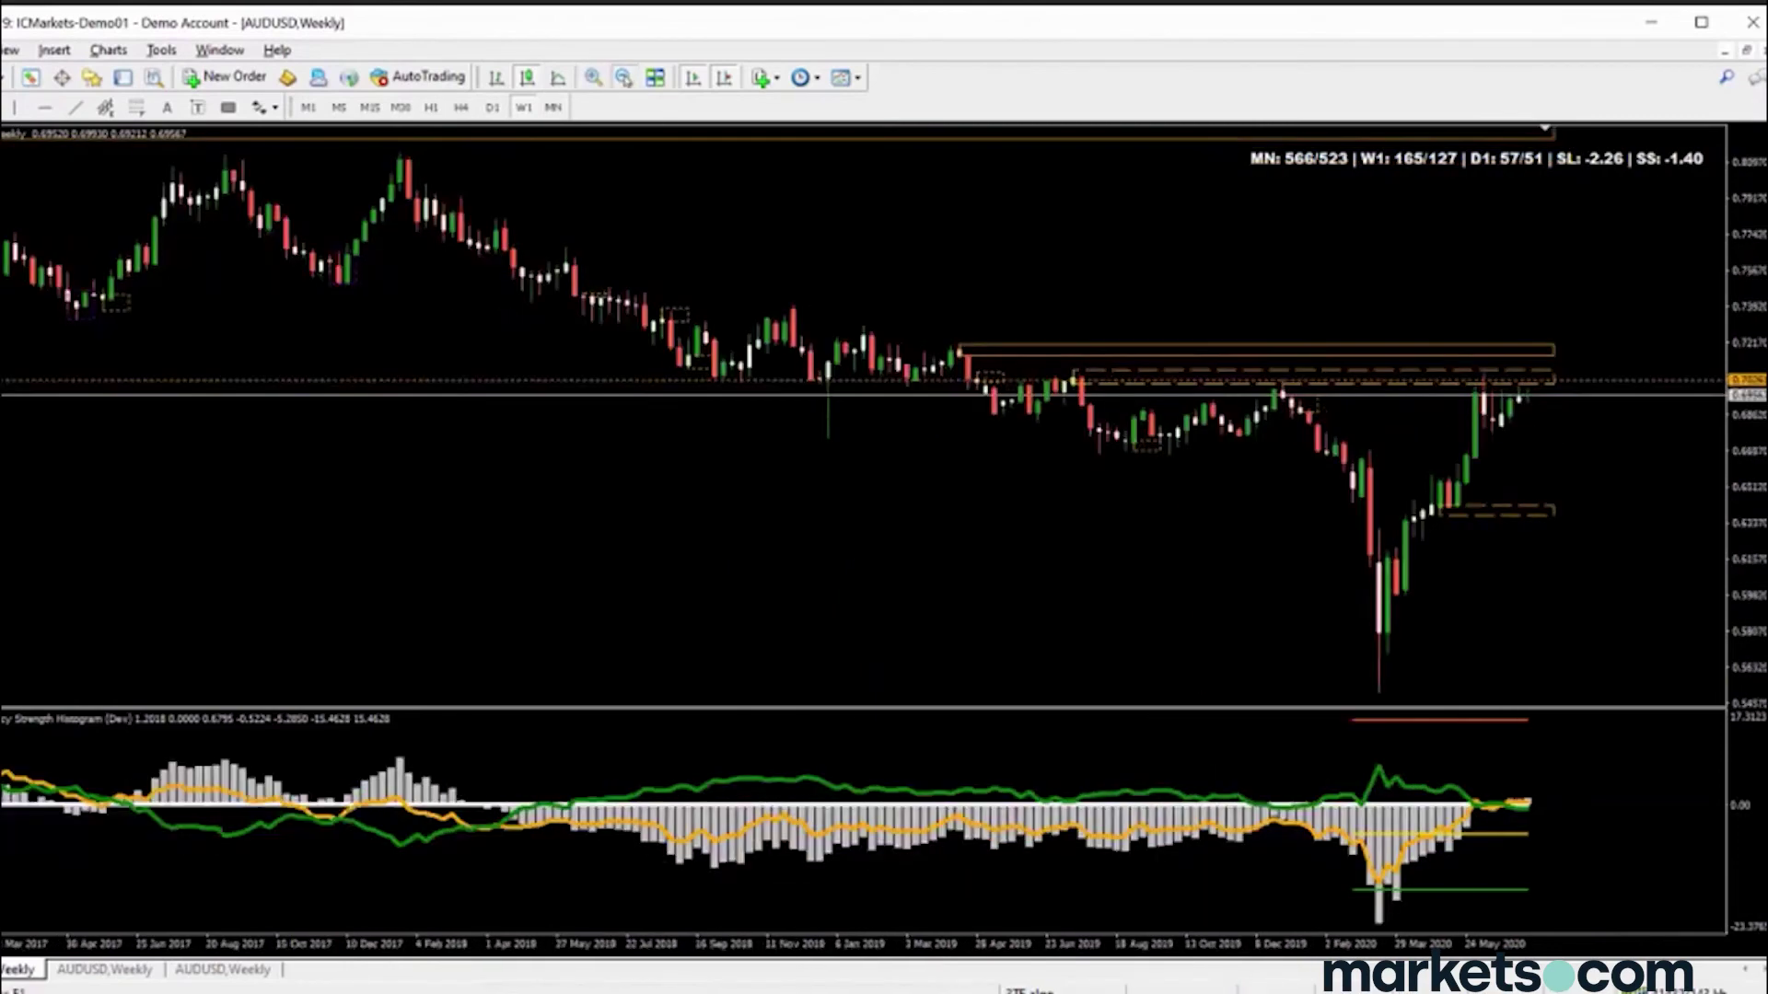
left_click(624, 77)
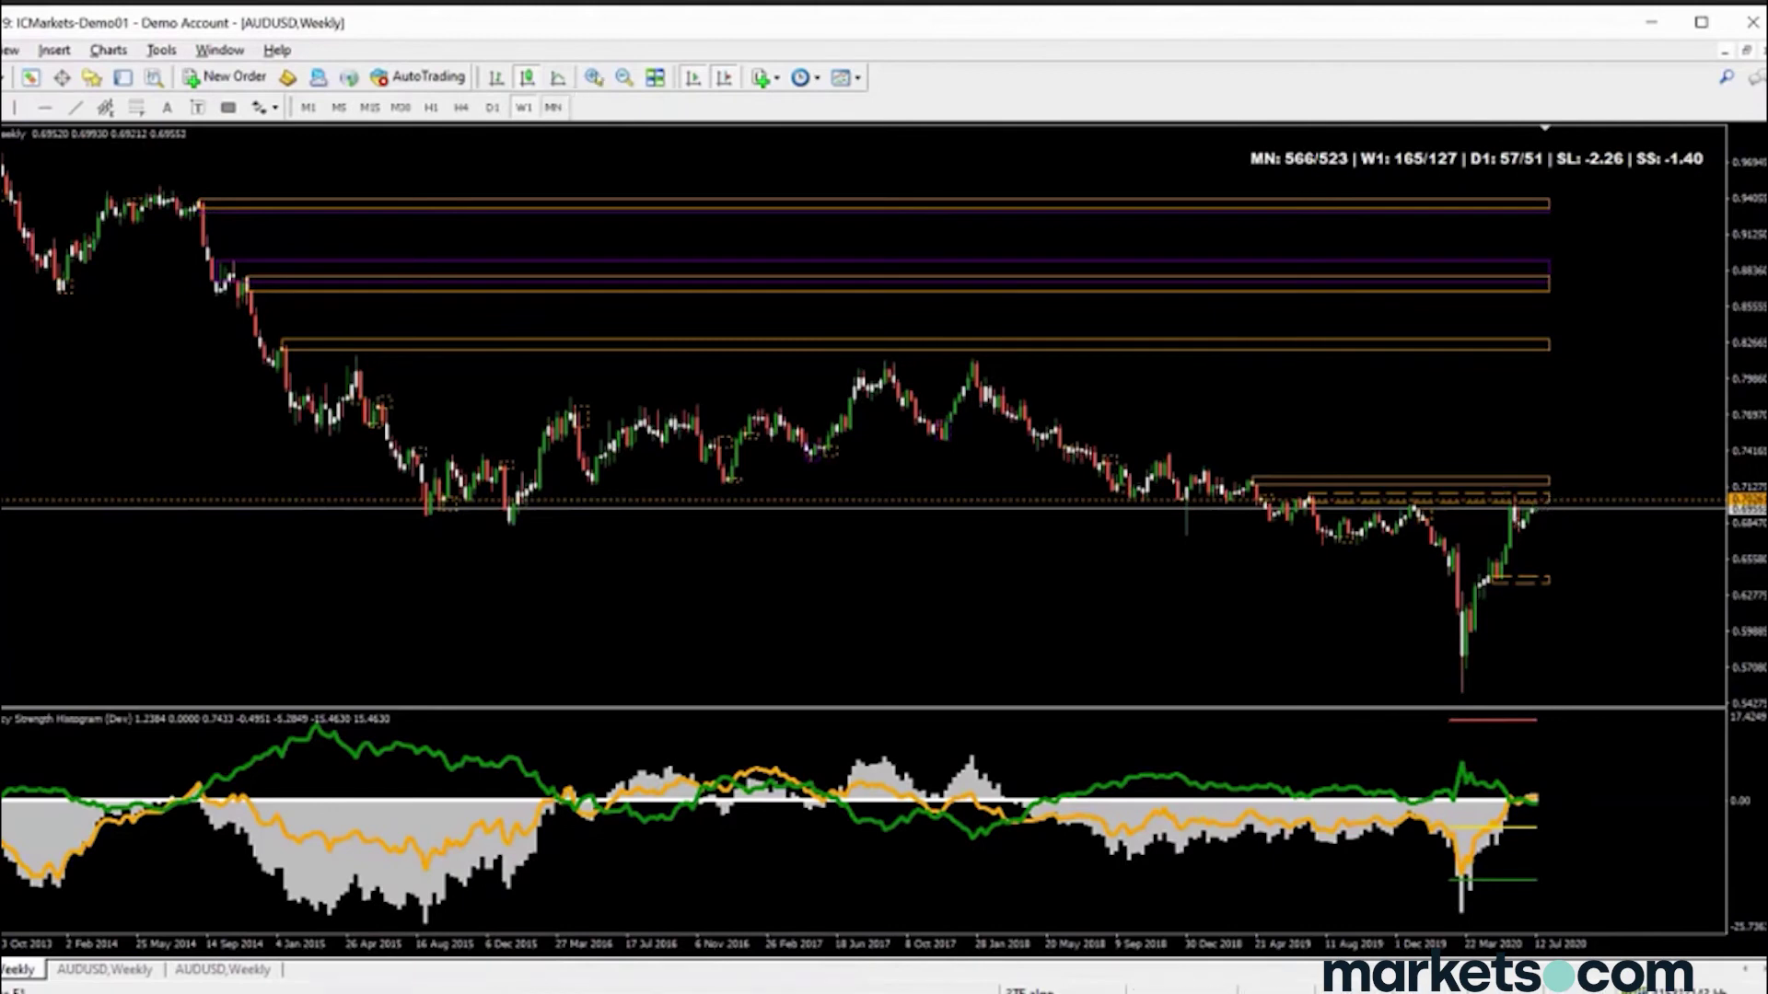
left_click(553, 107)
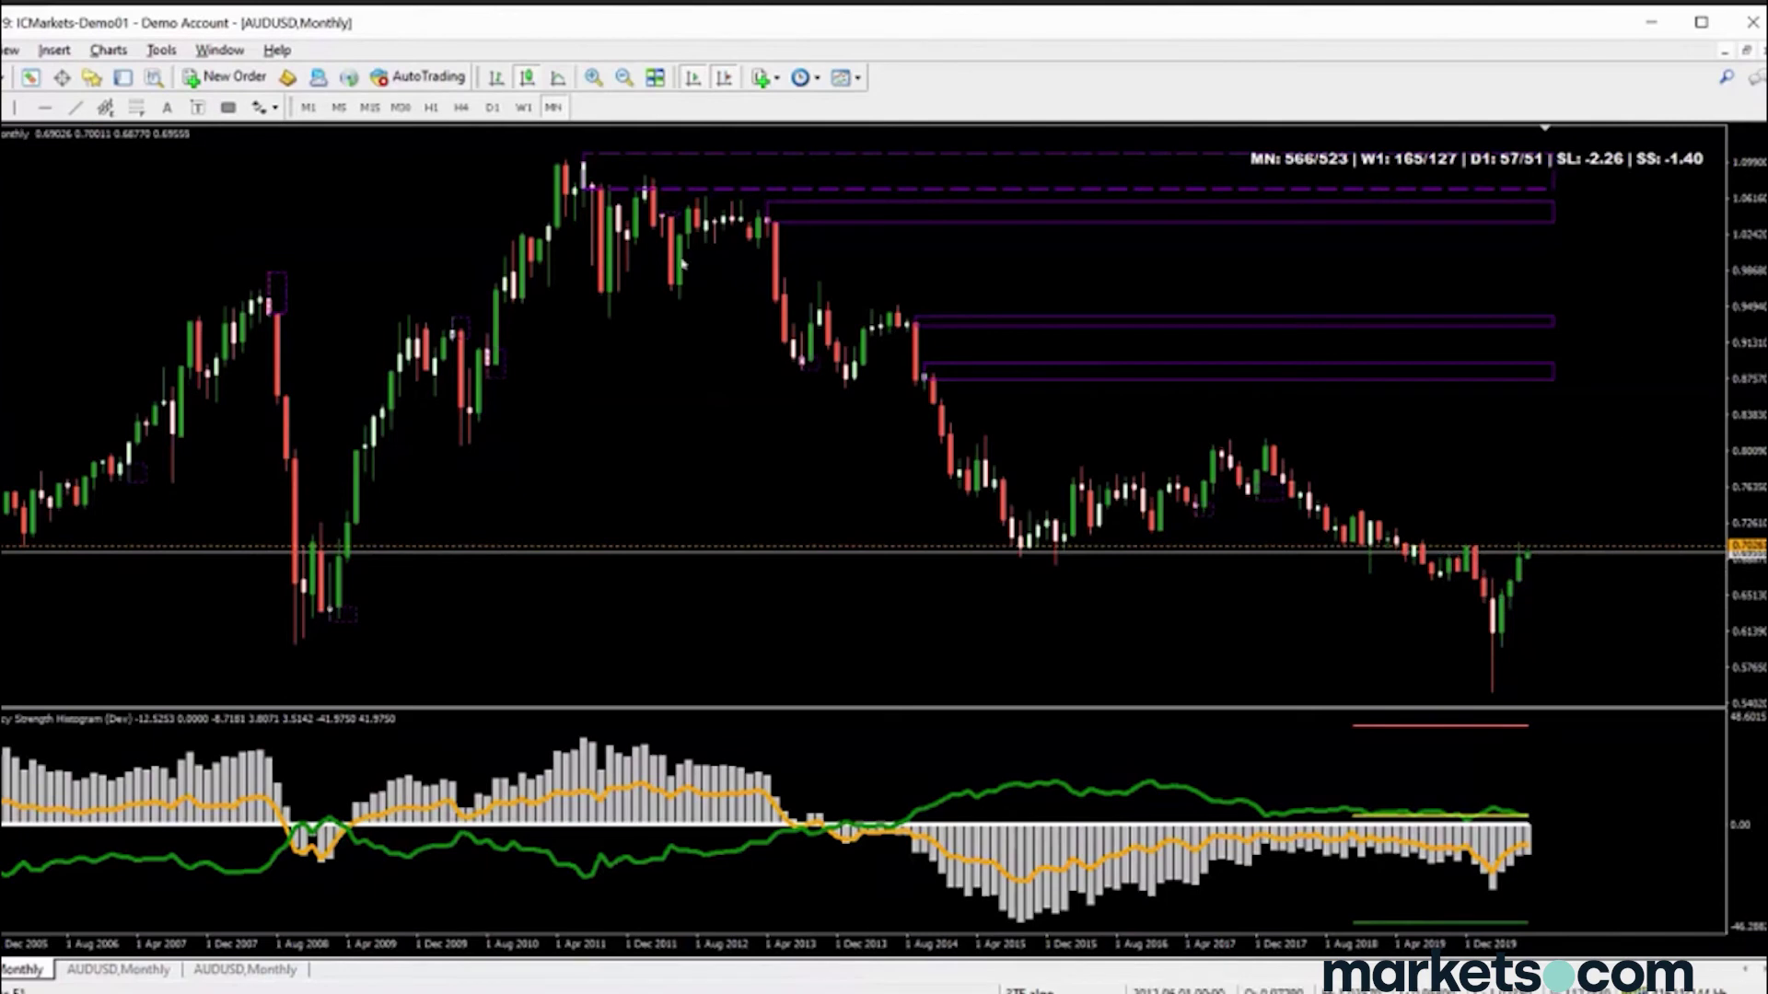
left_click(492, 107)
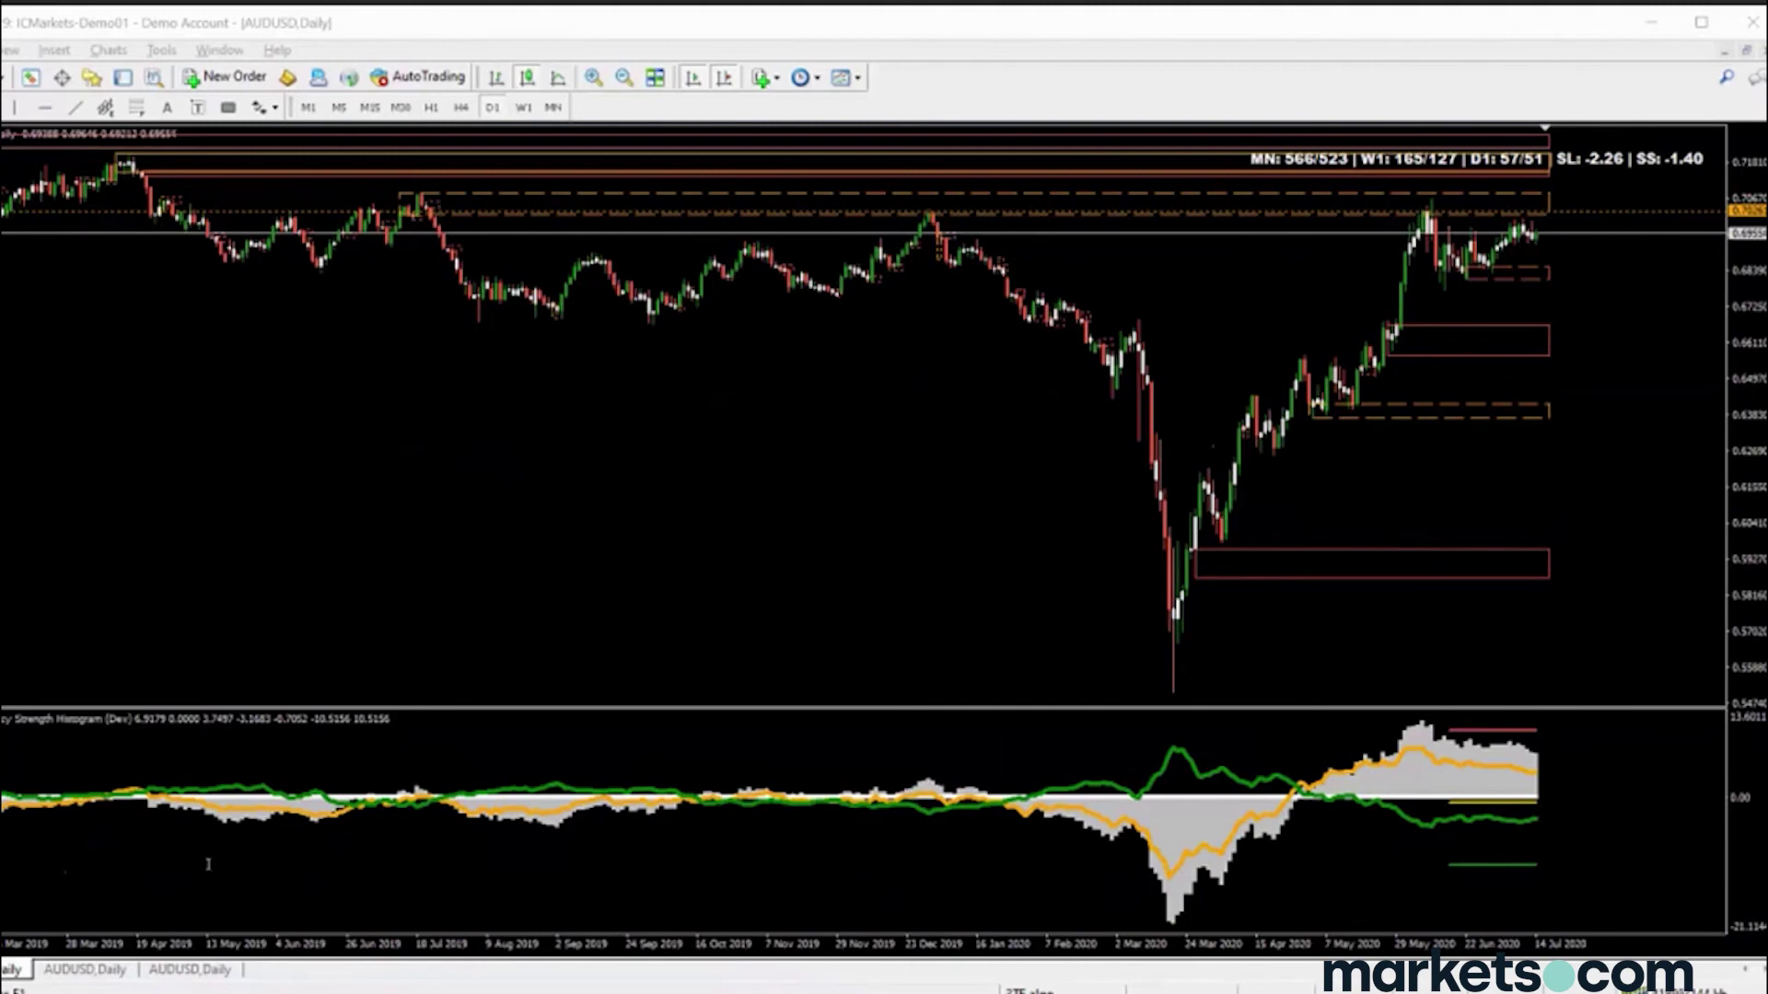
Load NZDCHF from the market watch into the daily chart and hide the symbol list
left_click(31, 78)
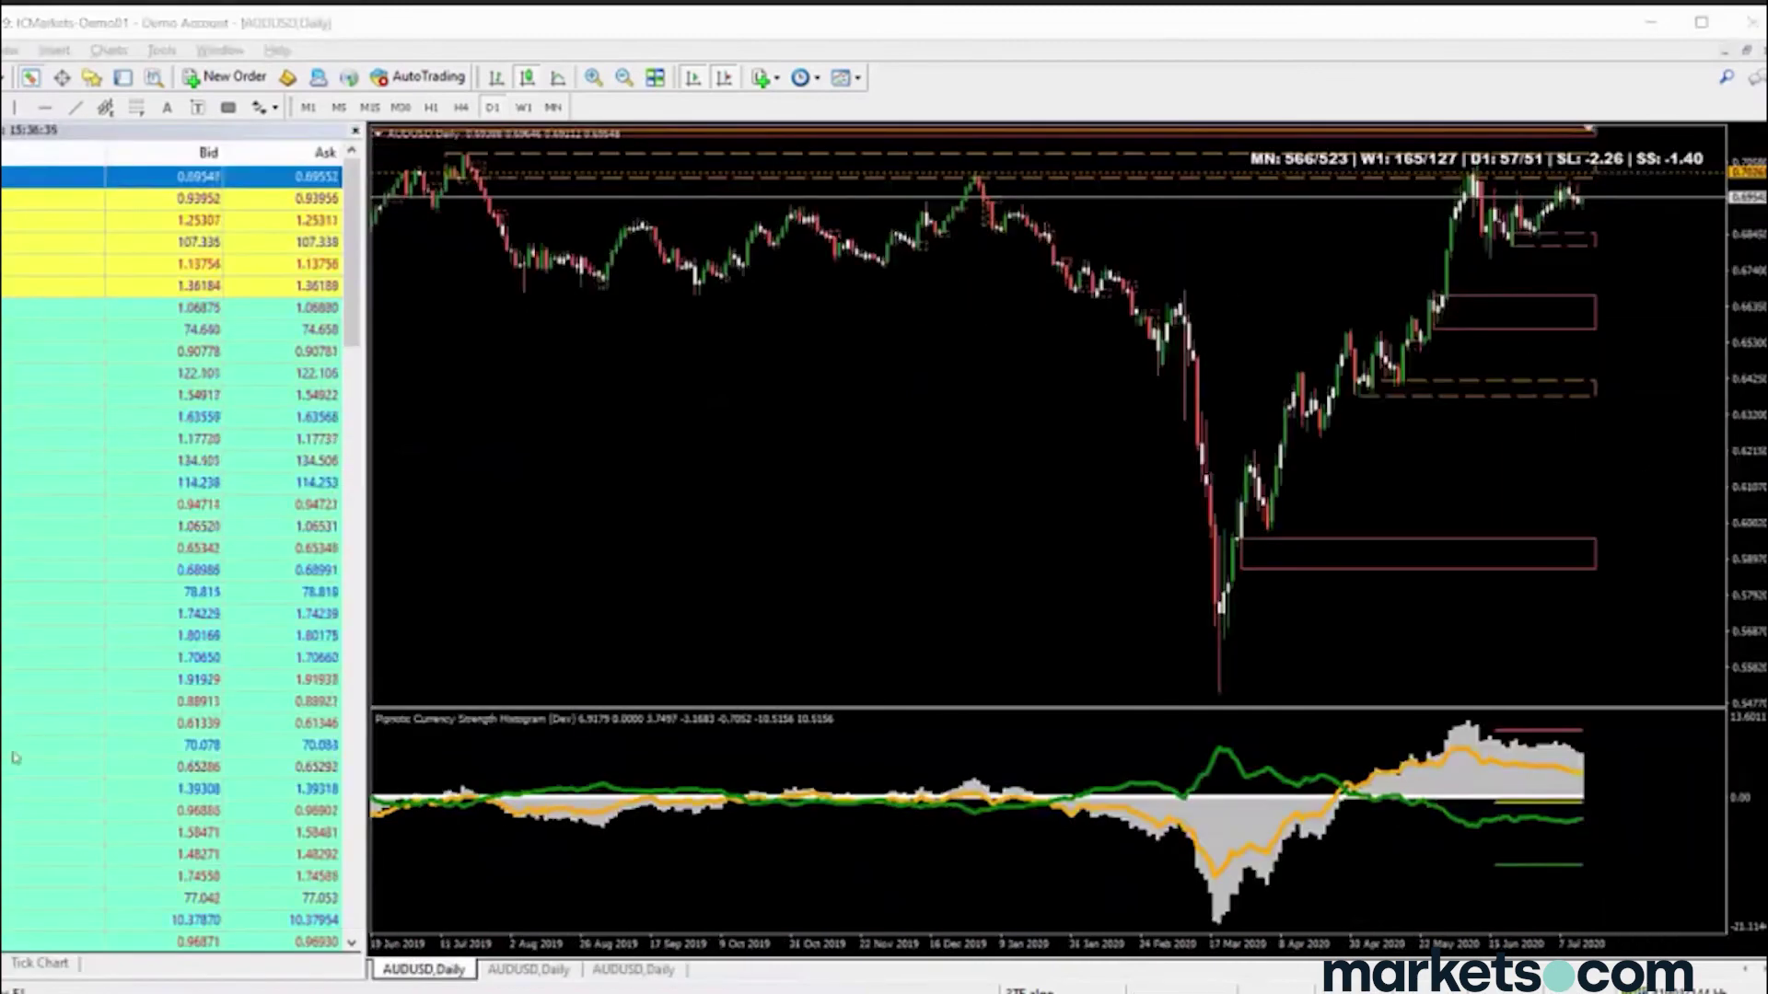
left_click(14, 722)
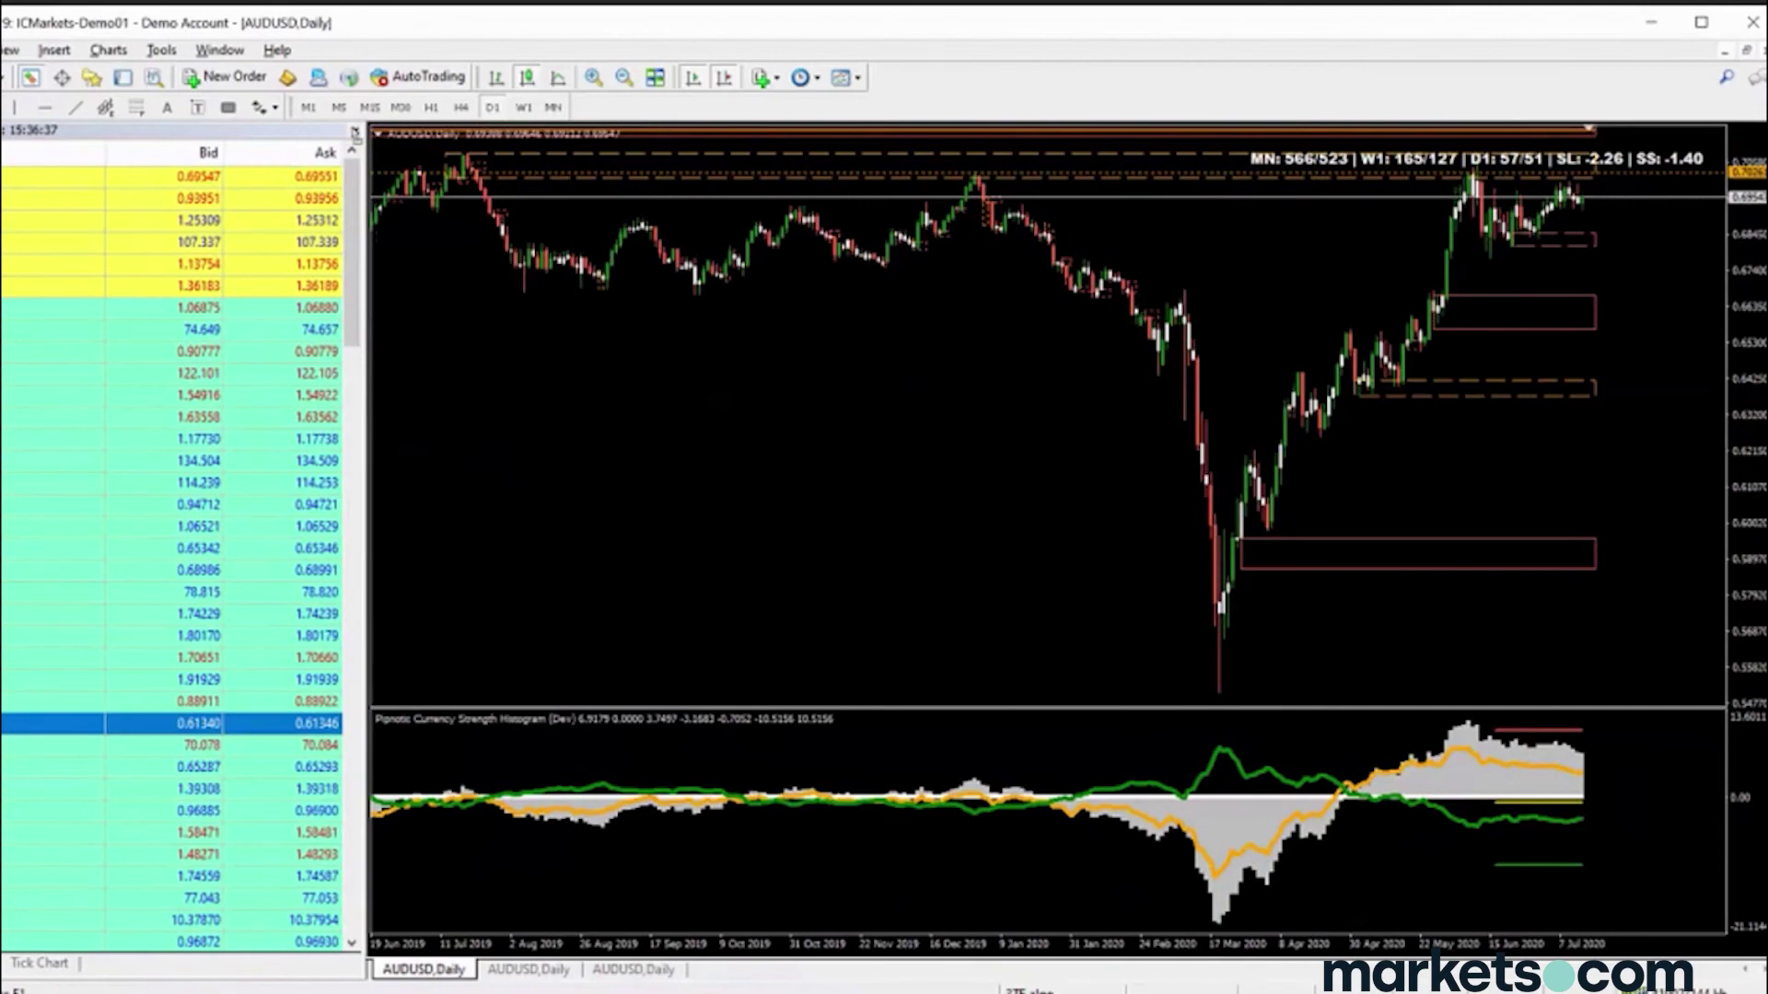
left_click_drag(14, 723, 553, 277)
left_click(355, 133)
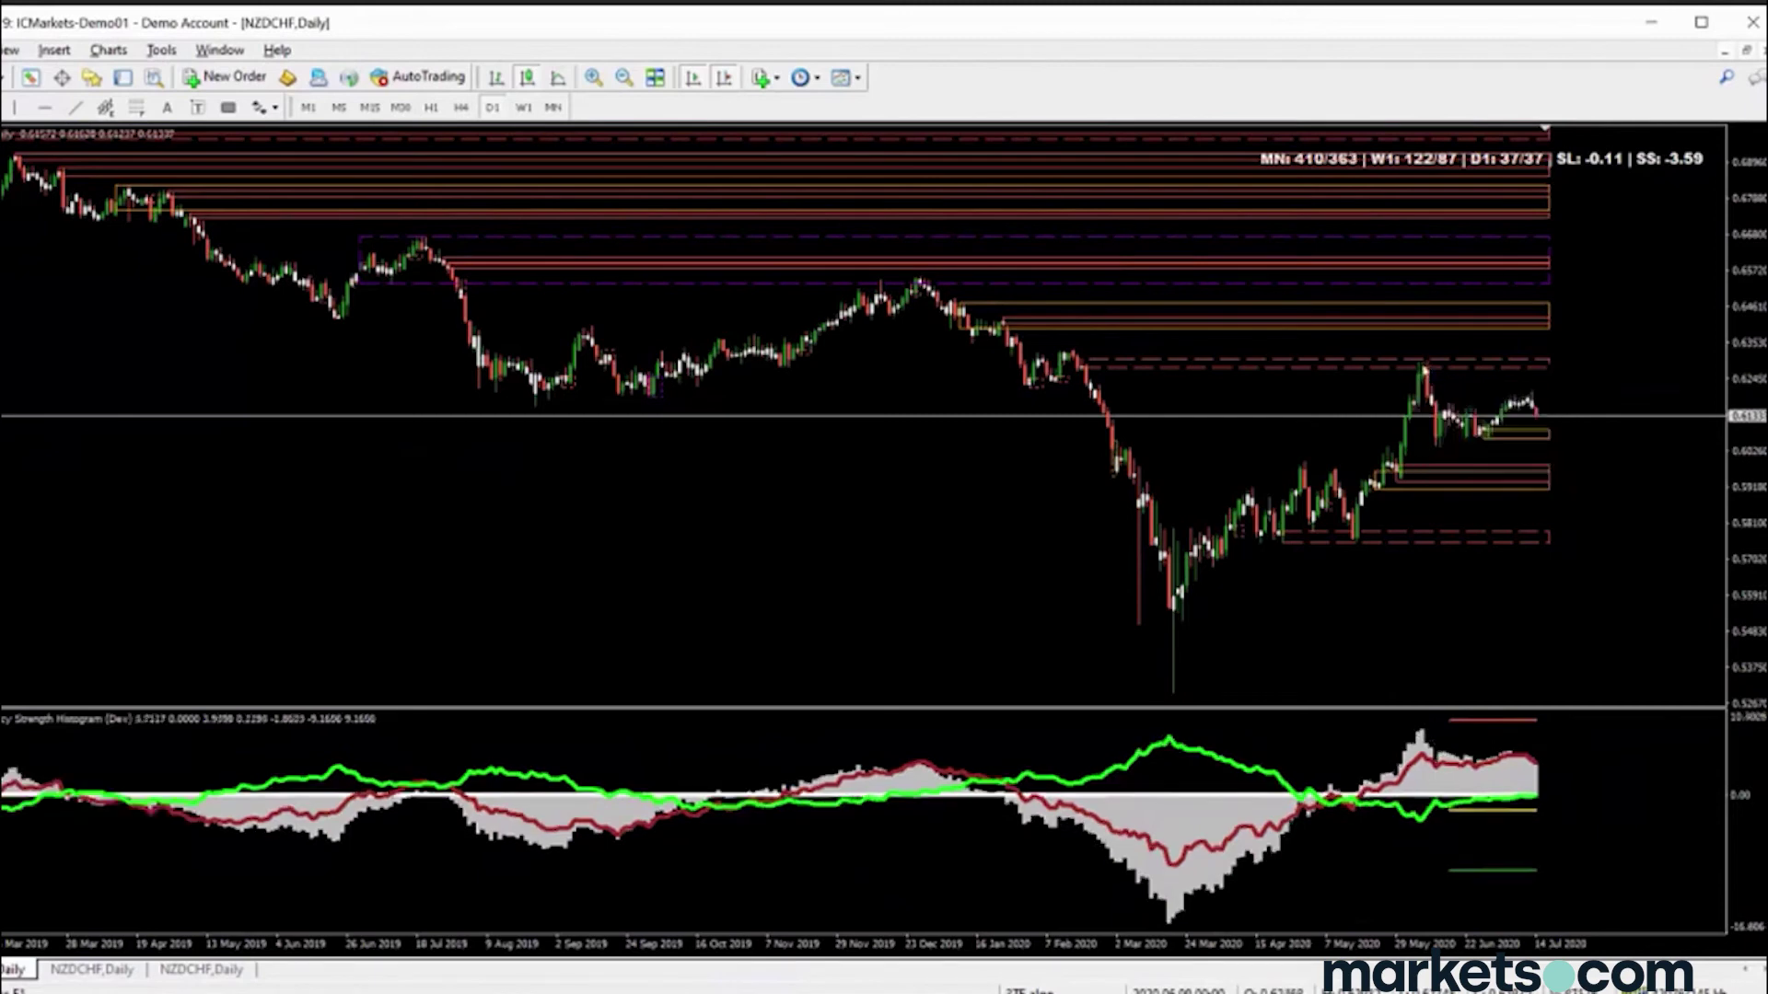
On the NZDCHF monthly chart, draw a zone from the 2015 low to the present, spanning about 0.603 to 0.622
mouse_move(1425, 371)
left_click(553, 107)
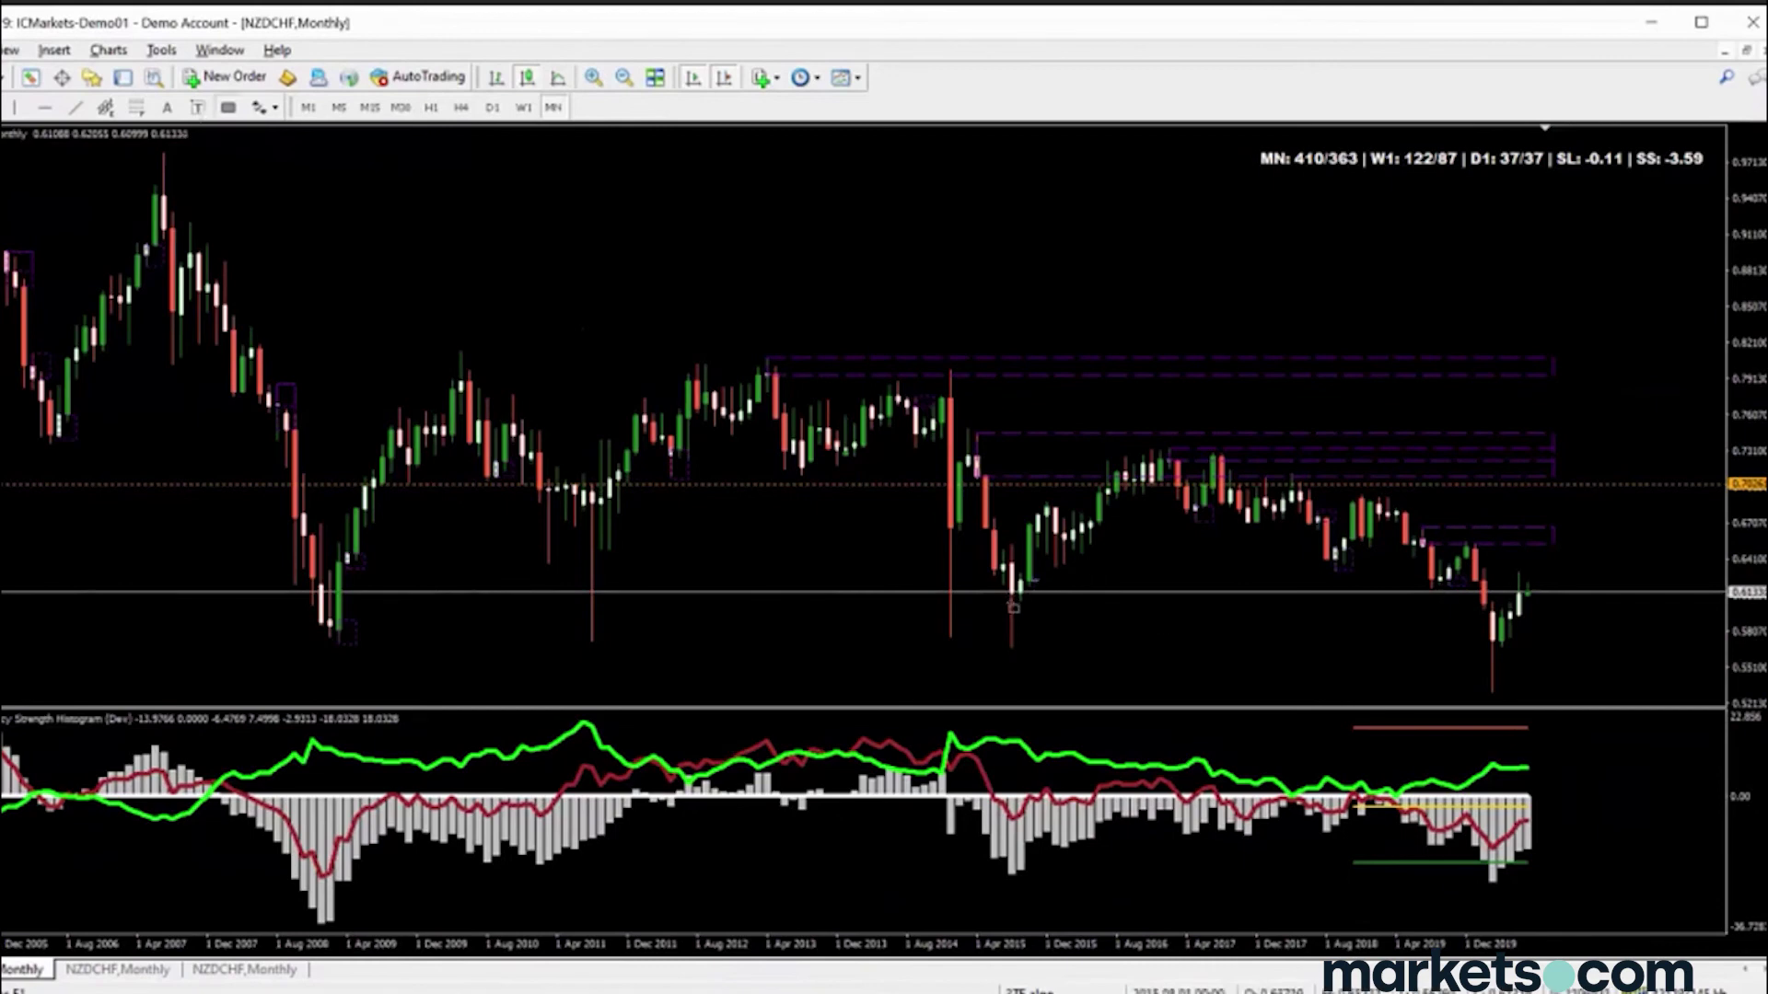
right_click(1068, 275)
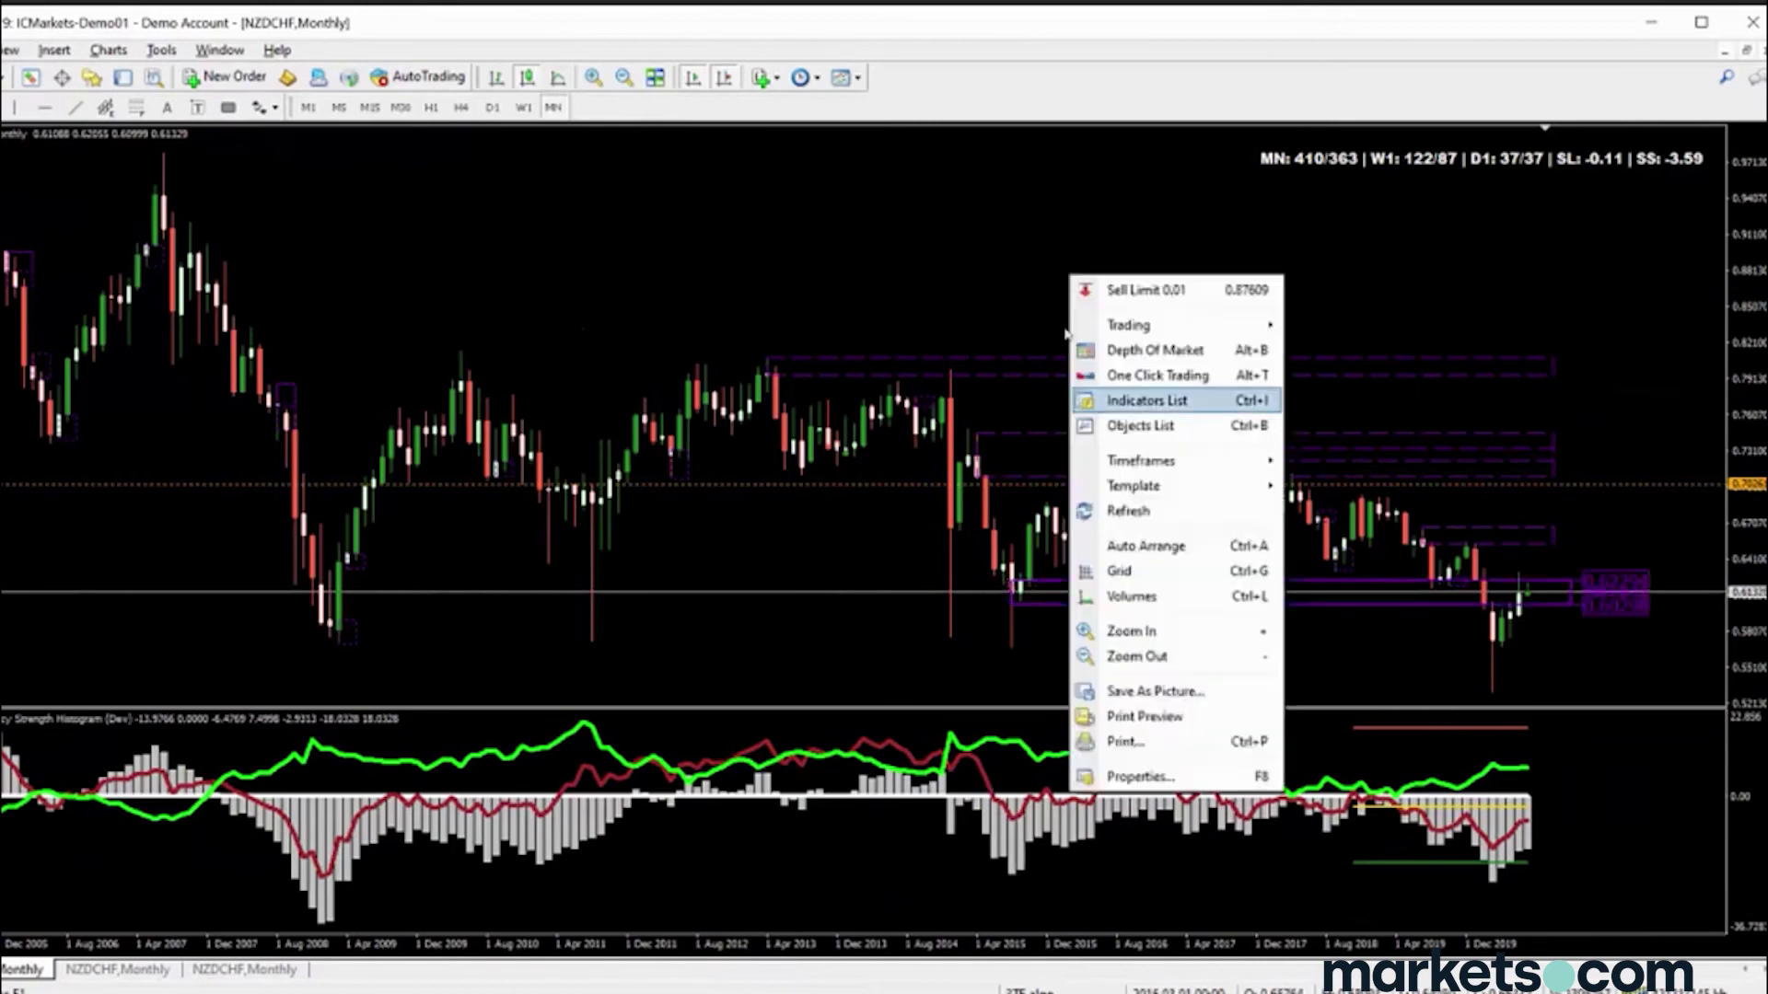
left_click(1066, 334)
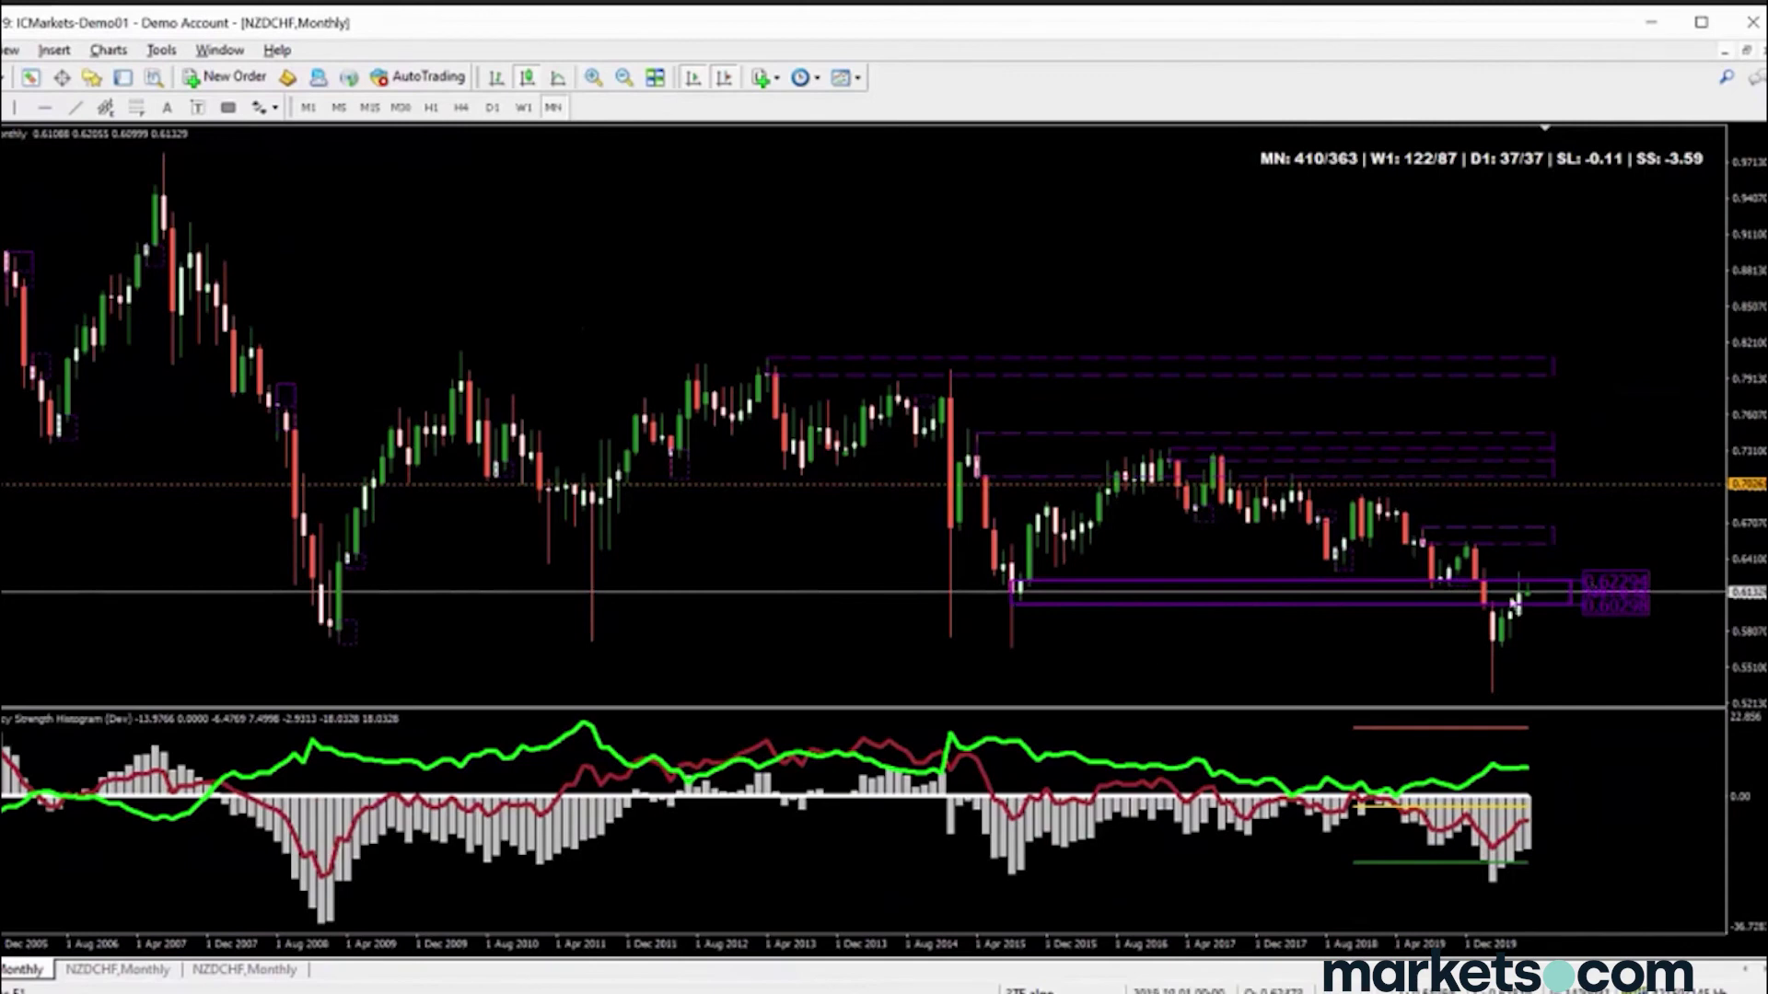
Move the monthly zone to the early 2020 drop and refine it on the weekly chart to span 0.62170 to 0.63267
double_click(1014, 606)
left_click_drag(1013, 610, 1474, 579)
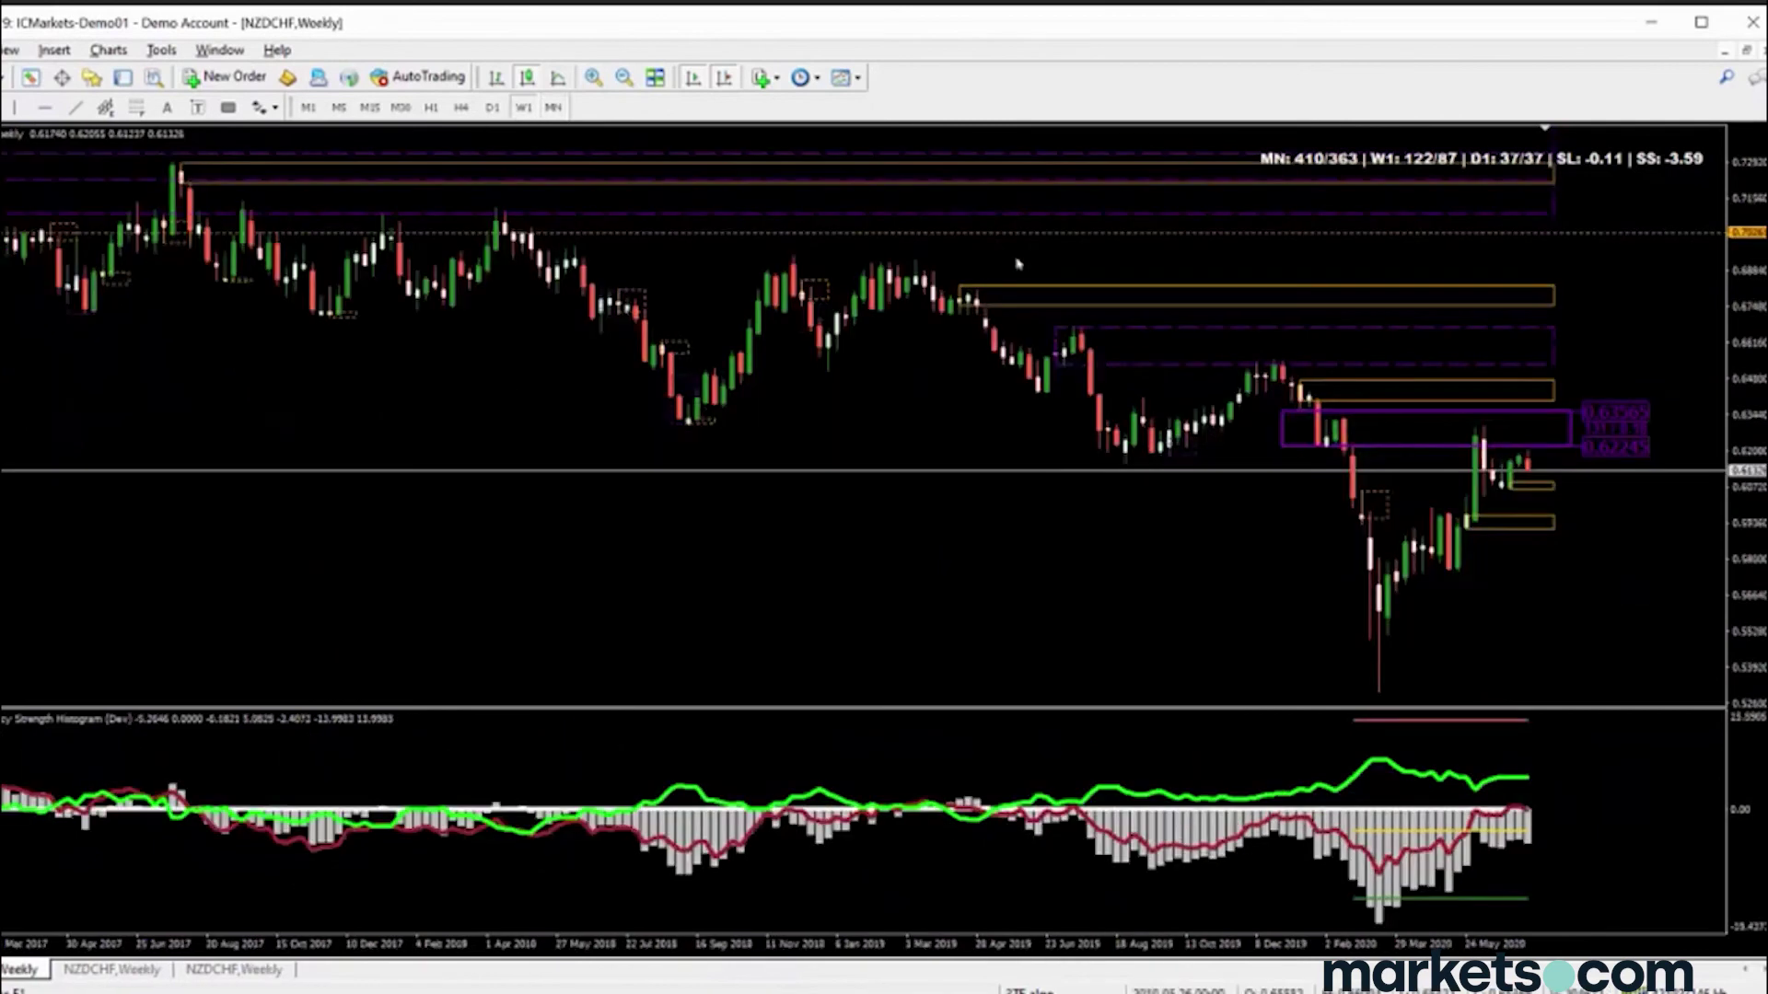
left_click_drag(1285, 452, 1334, 419)
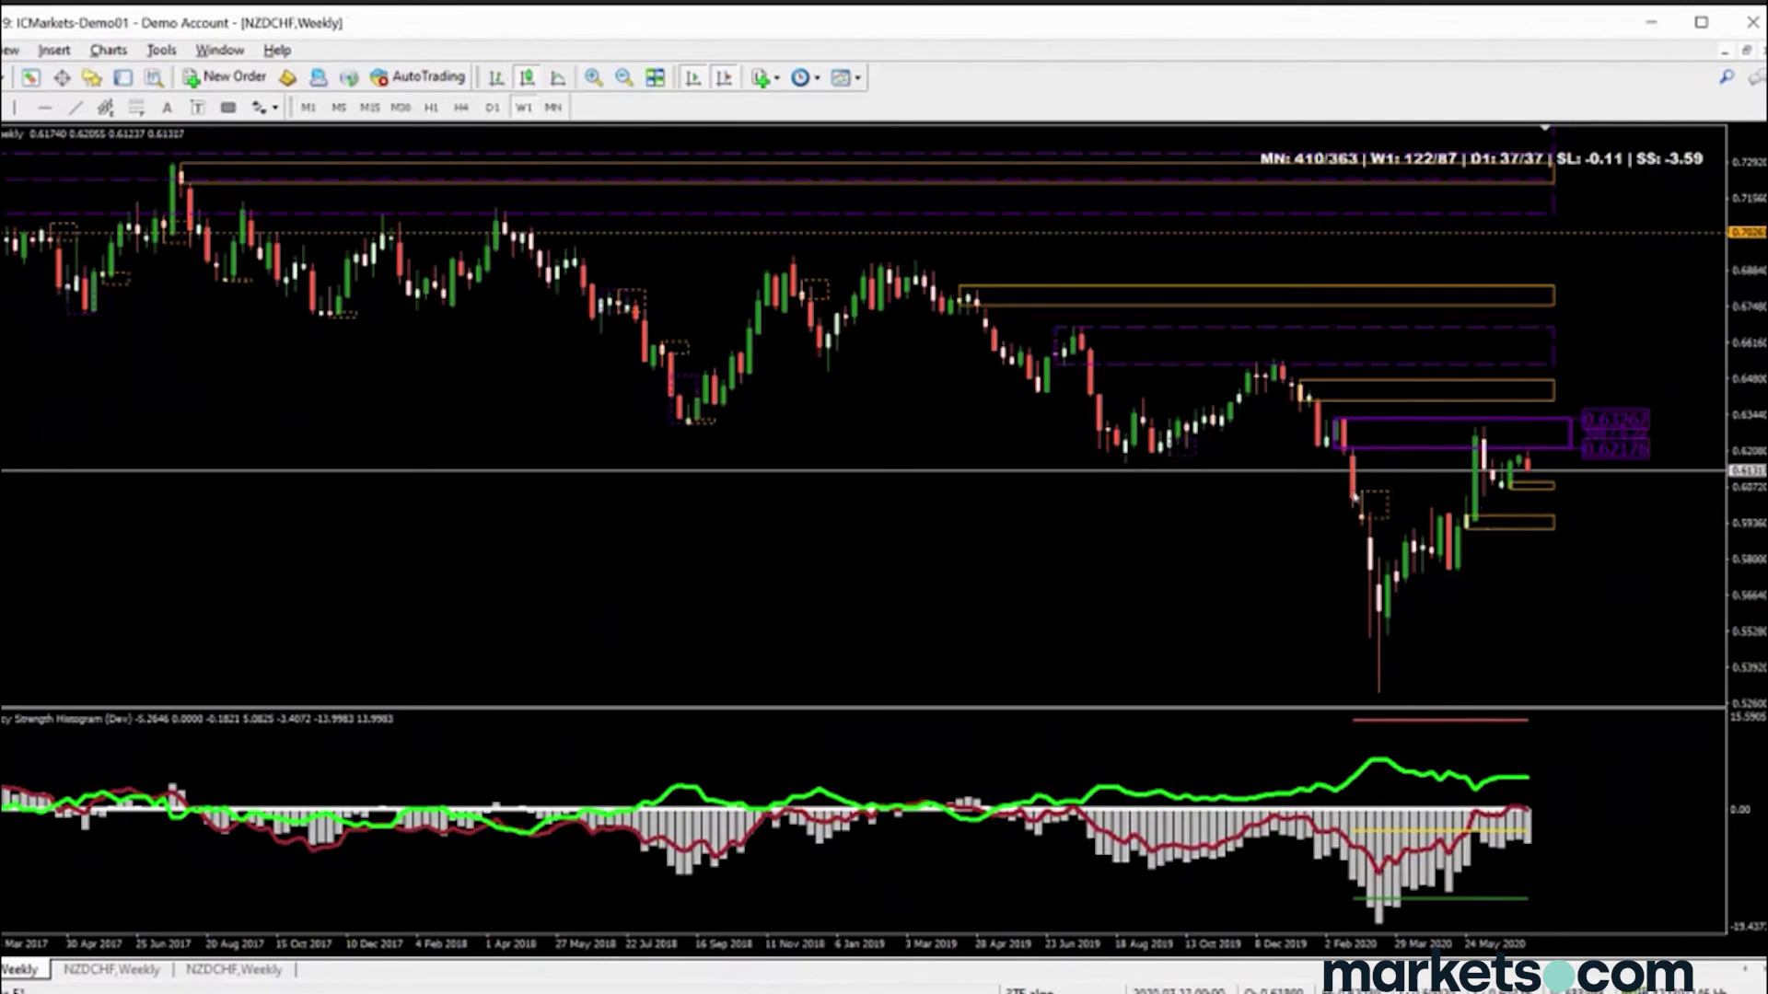
Draw a weekly NZDCHF zone at the March 2020 drop spanning 0.59494 to 0.60553
left_click(226, 109)
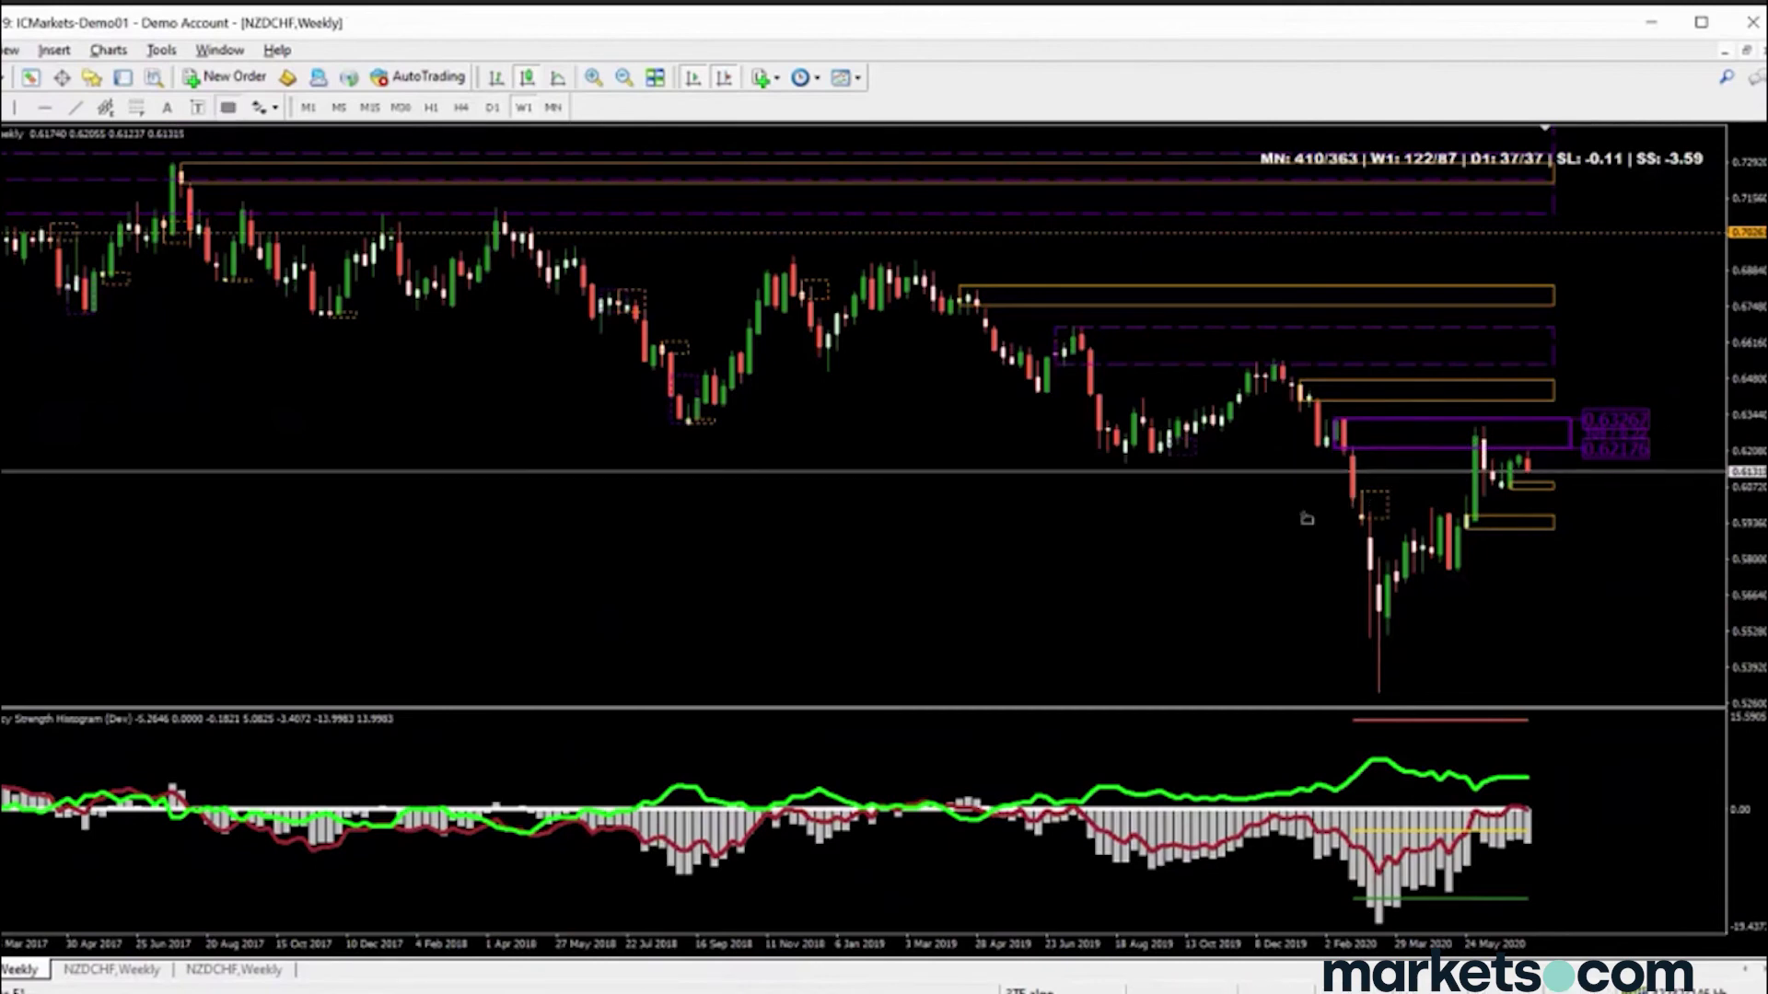
left_click_drag(1382, 518, 1363, 491)
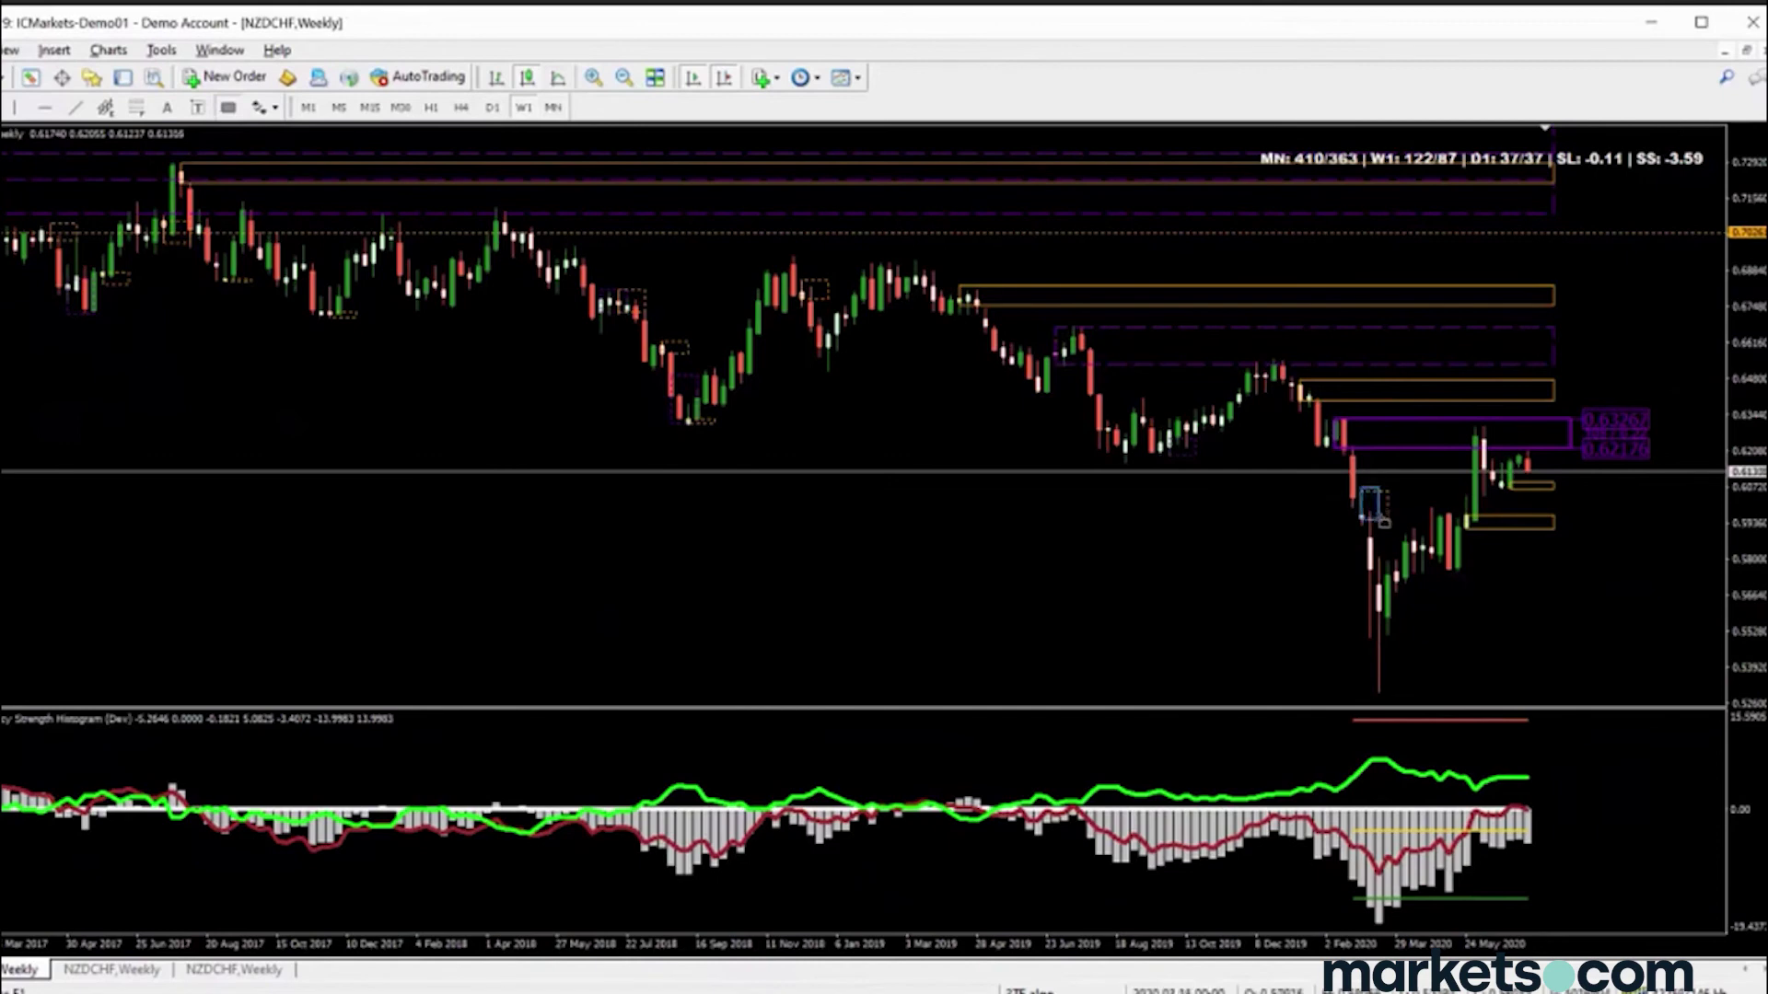
right_click(1050, 495)
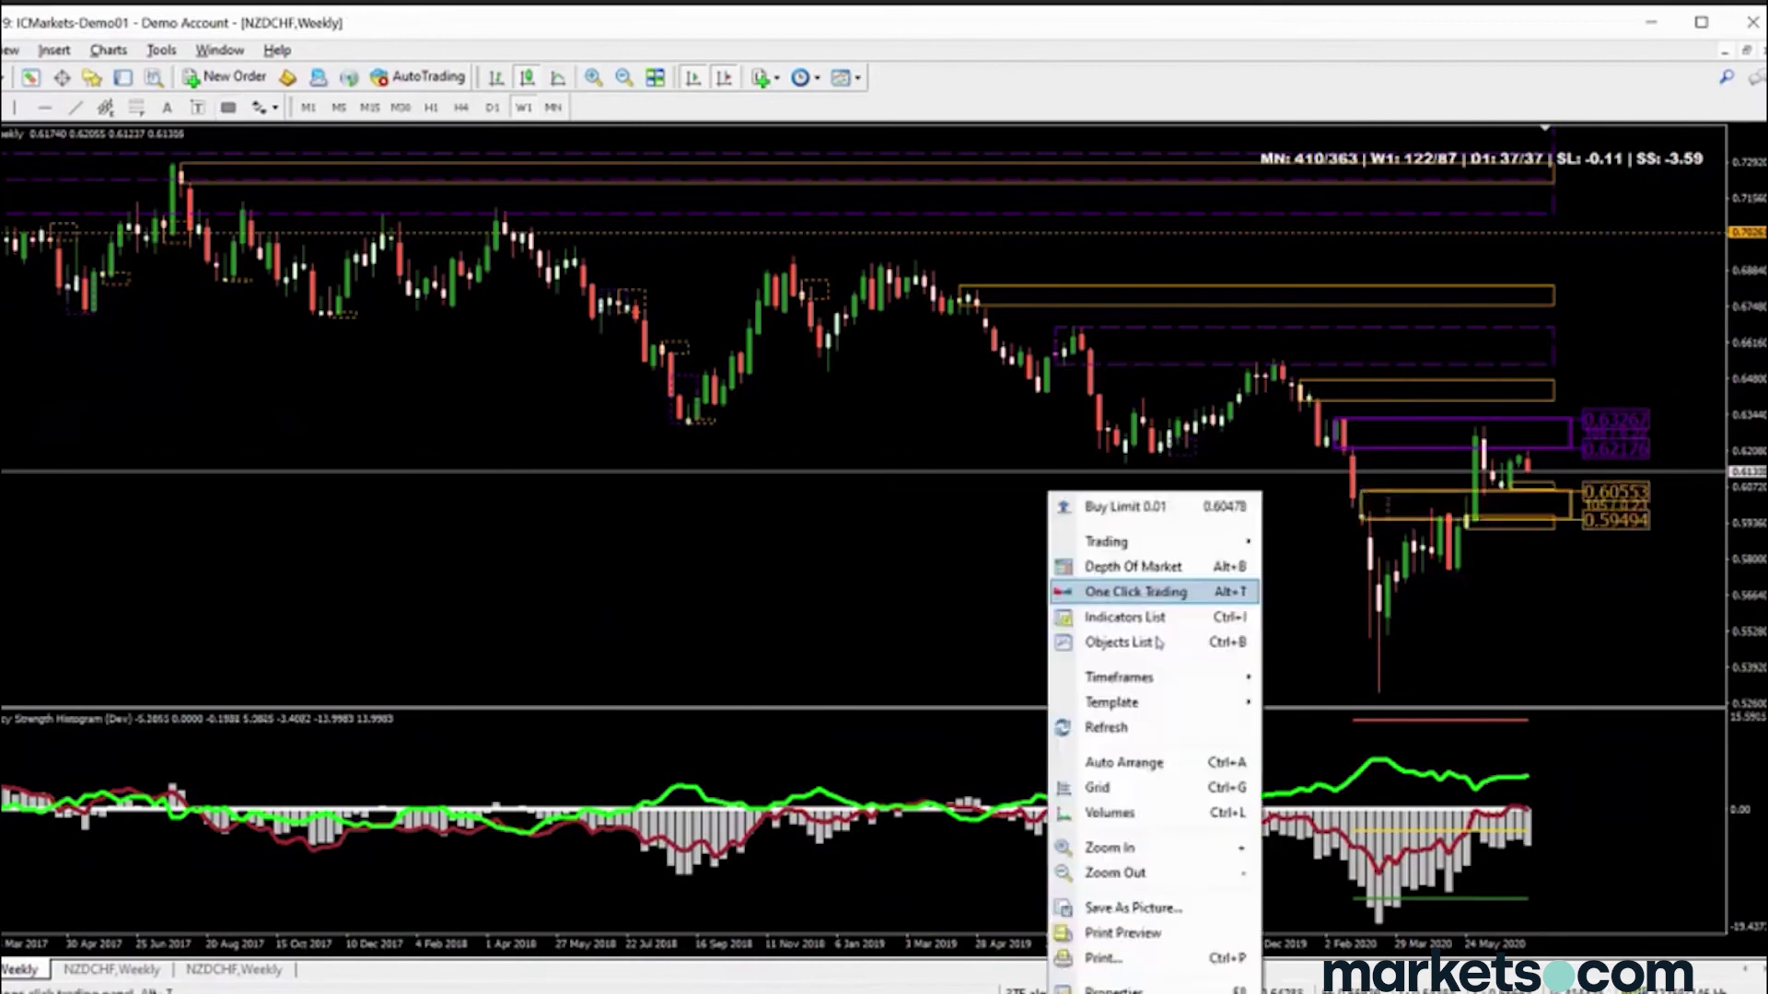
Refresh the weekly chart and move the orange zone to the late May 2020 base, spanning 0.59116 to 0.59740
left_click(1105, 727)
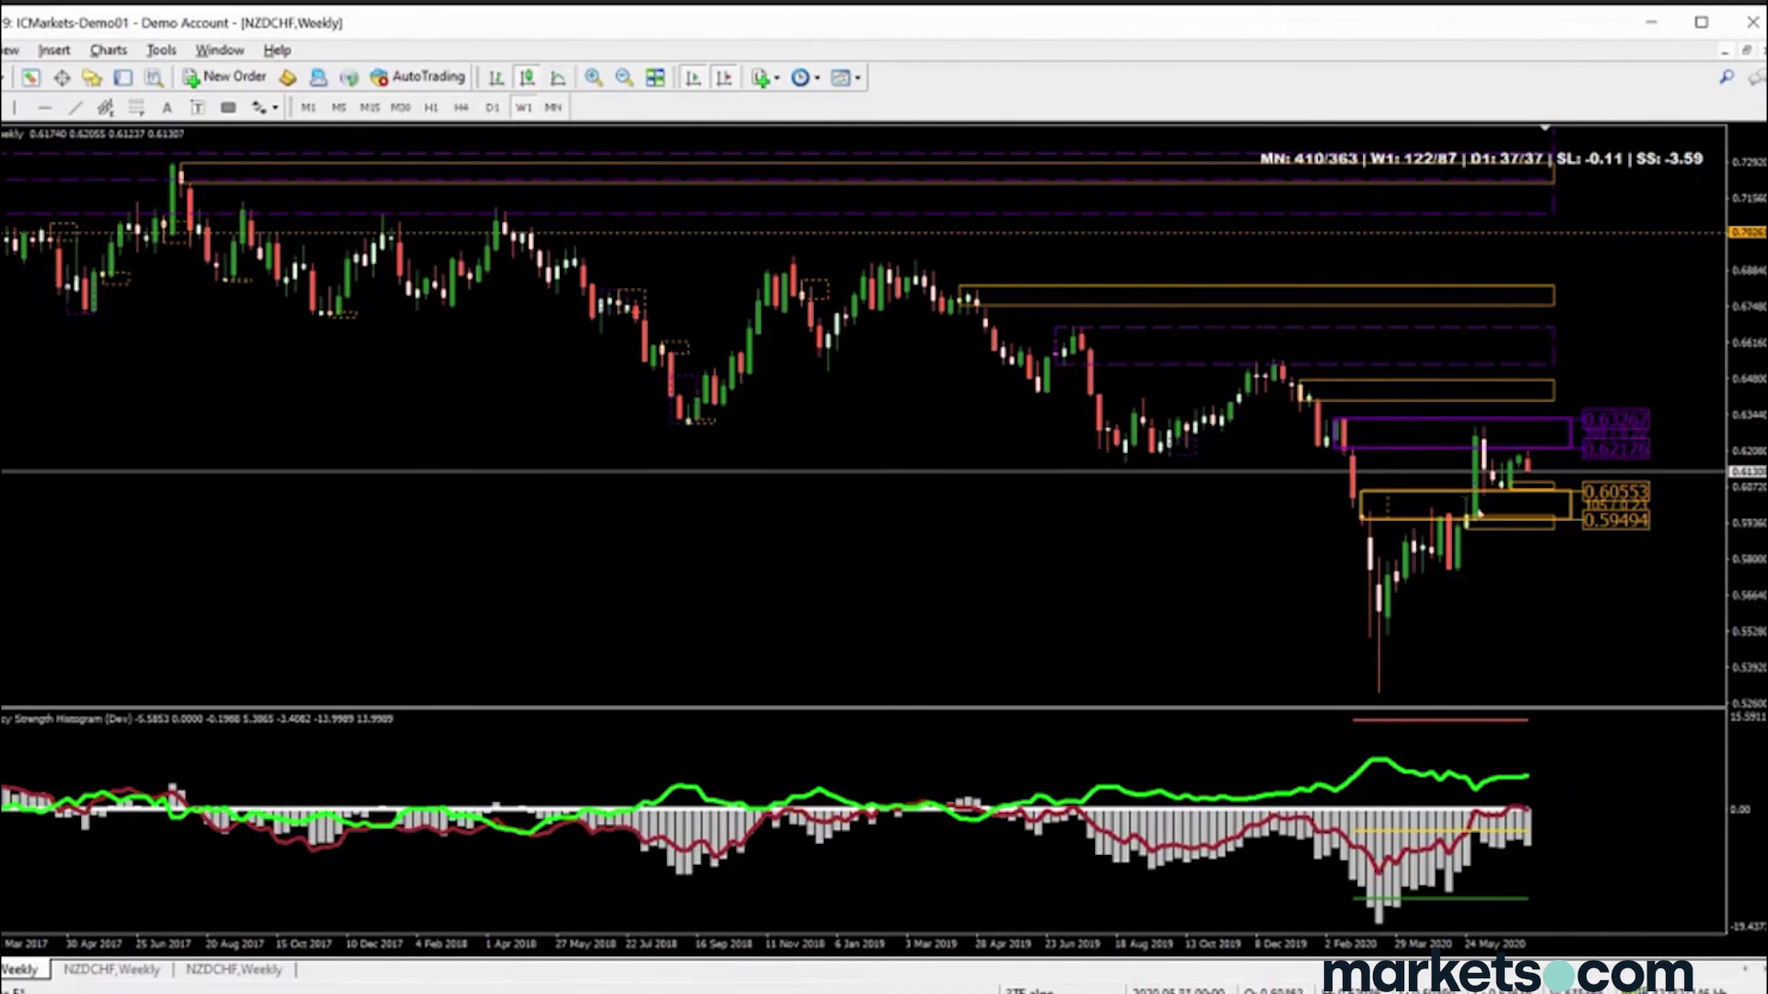
double_click(1367, 502)
left_click_drag(1367, 502, 1466, 516)
double_click(1466, 516)
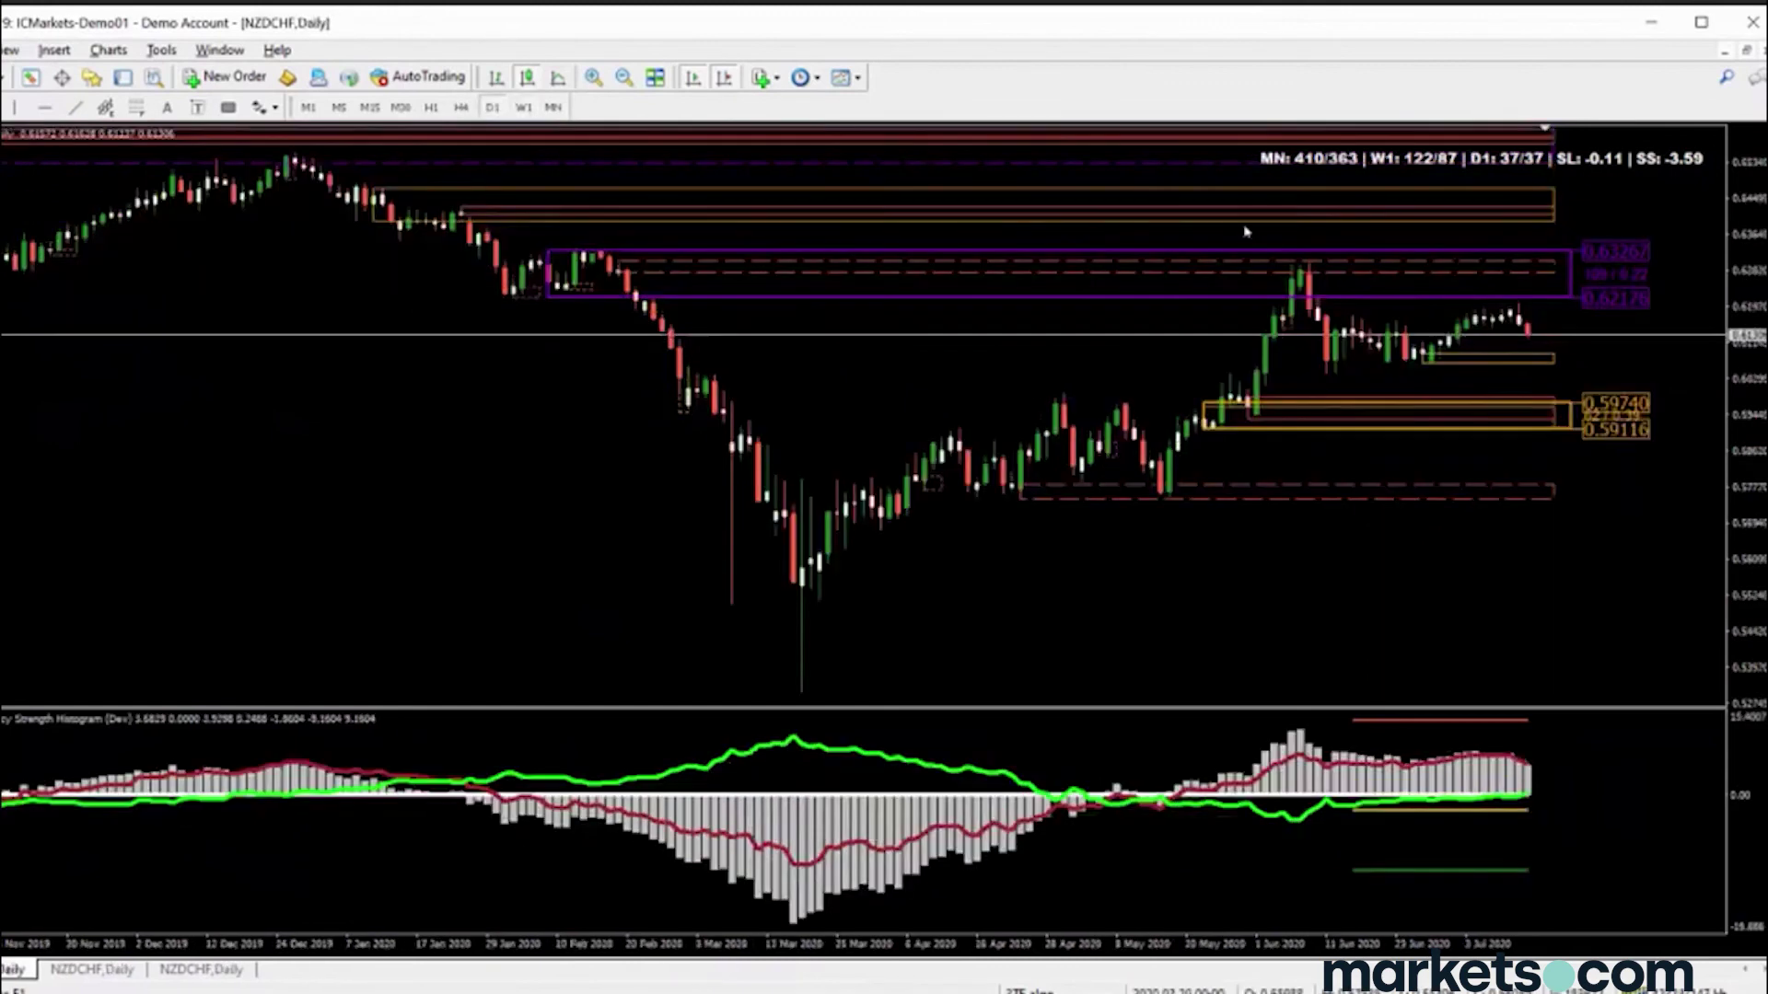
On the daily chart, reposition the orange zone at the late May 2020 base, spanning 0.58996 to 0.59347
double_click(1205, 406)
left_click_drag(1205, 405, 683, 411)
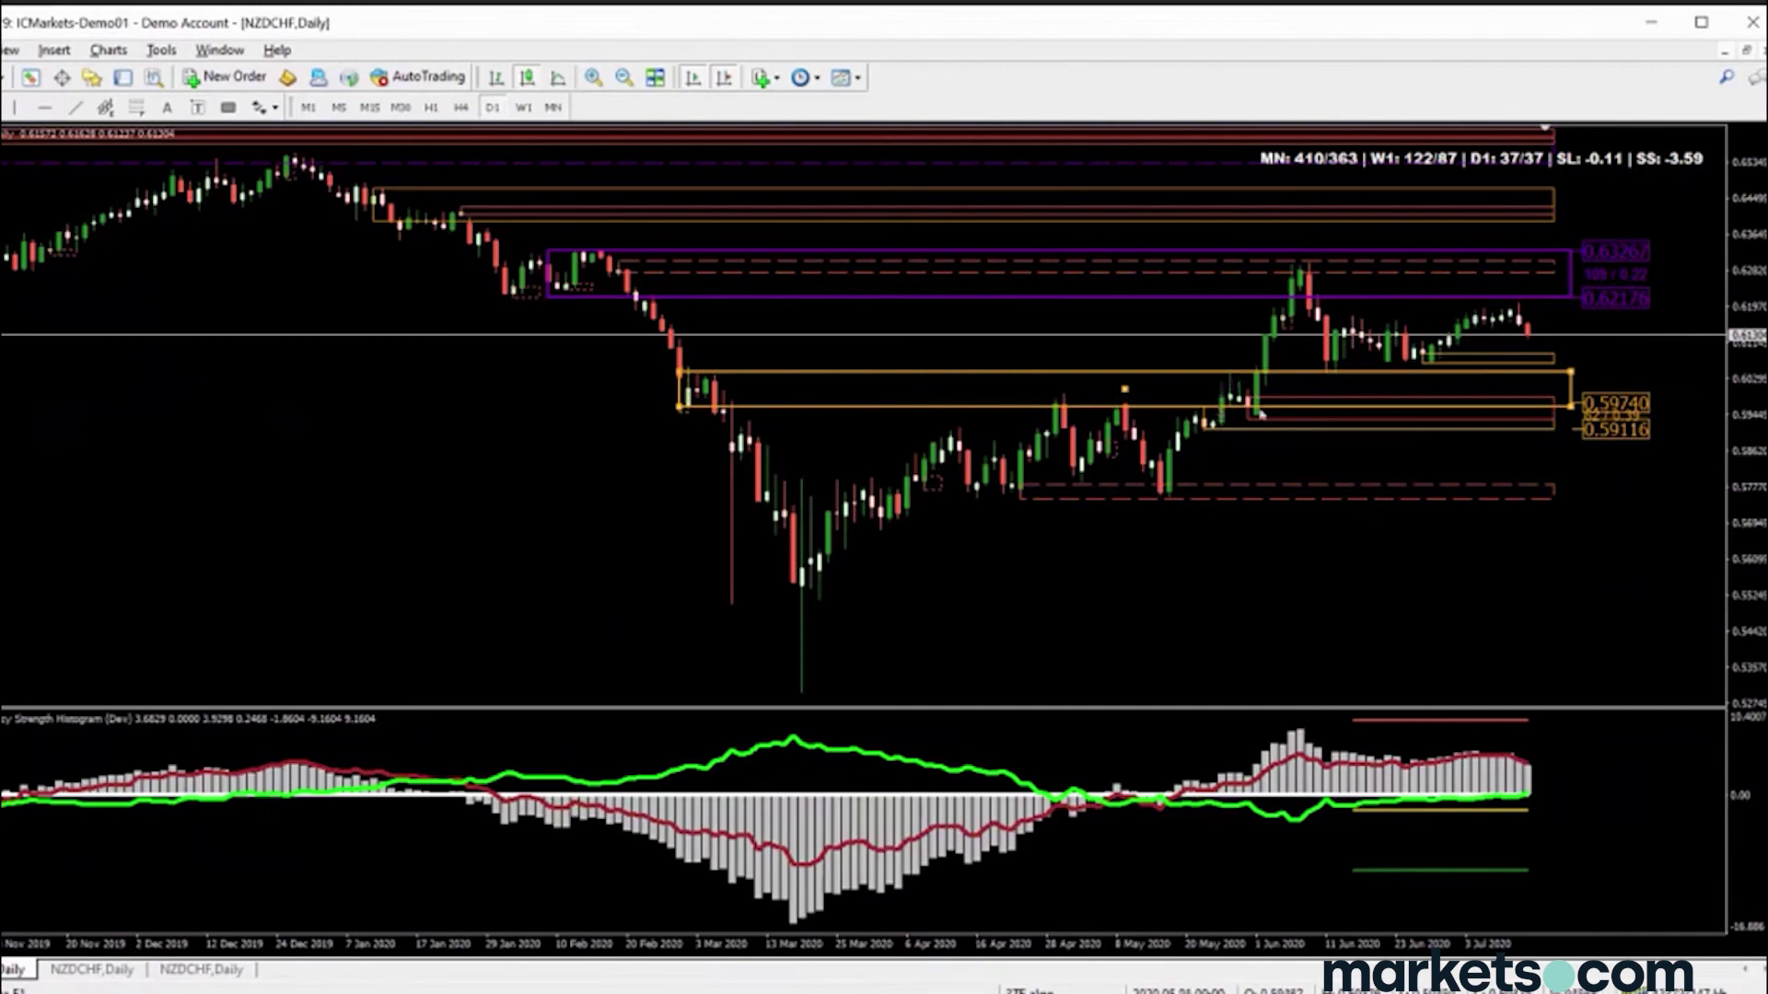
left_click_drag(682, 371, 1230, 478)
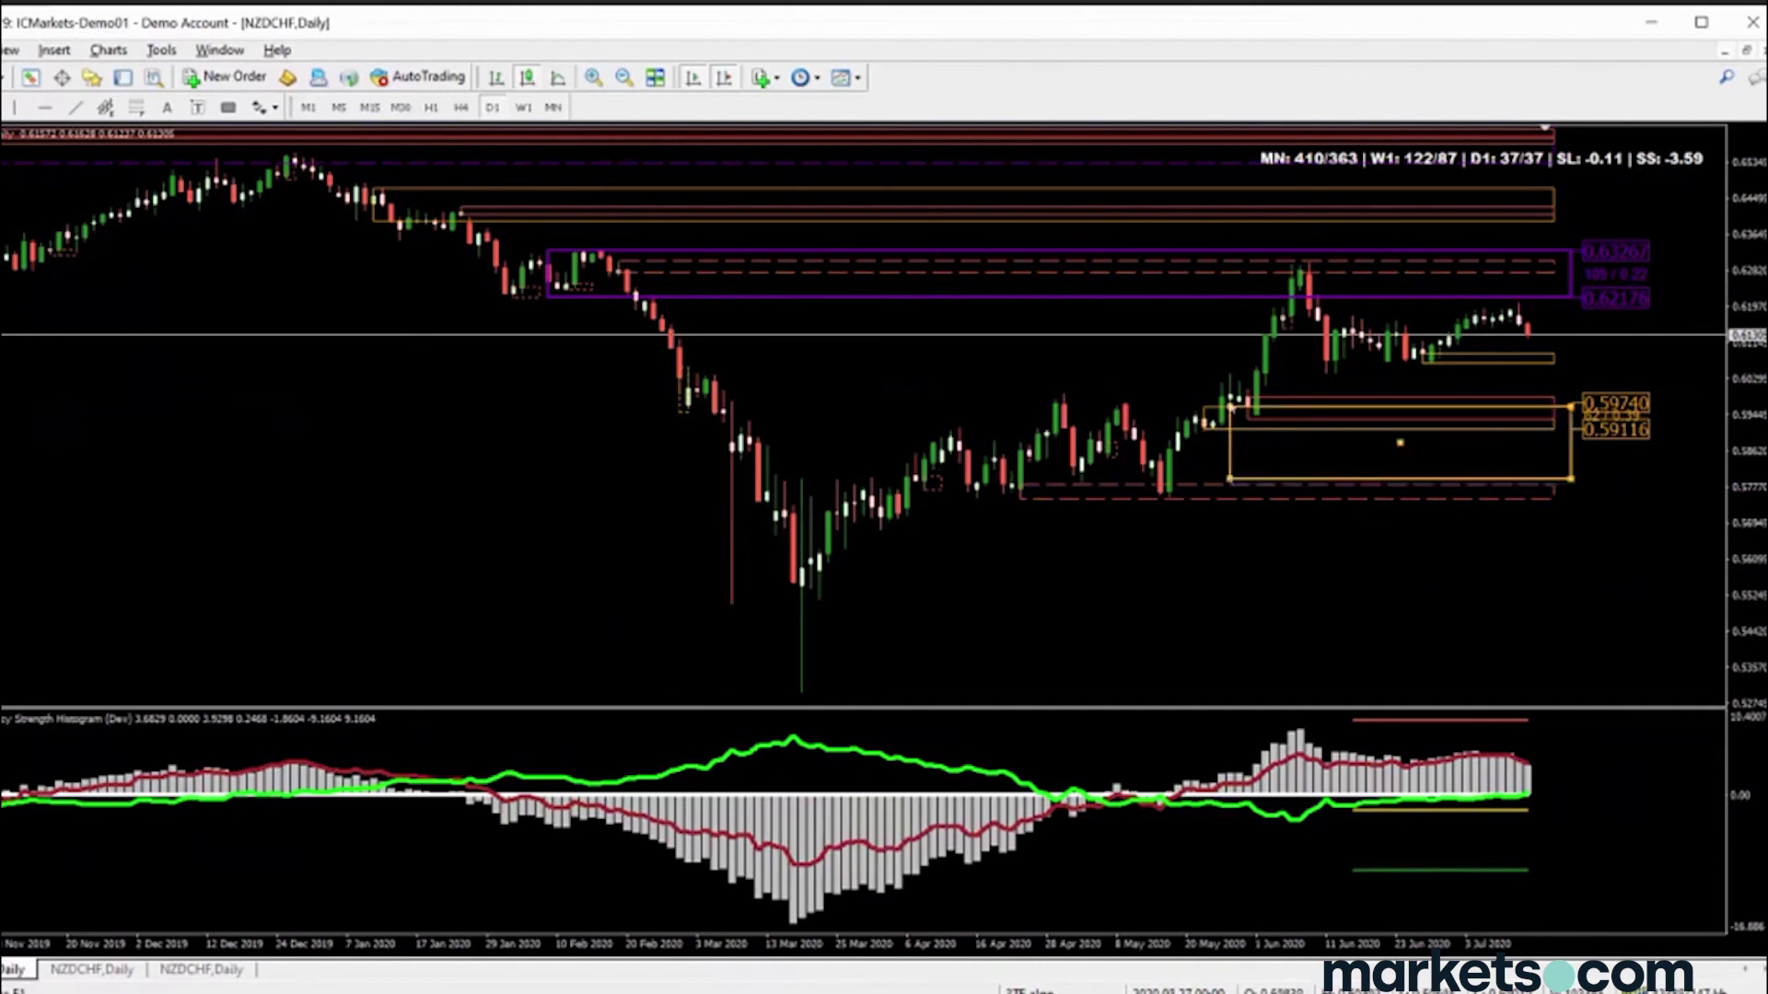
left_click_drag(1230, 406, 1252, 422)
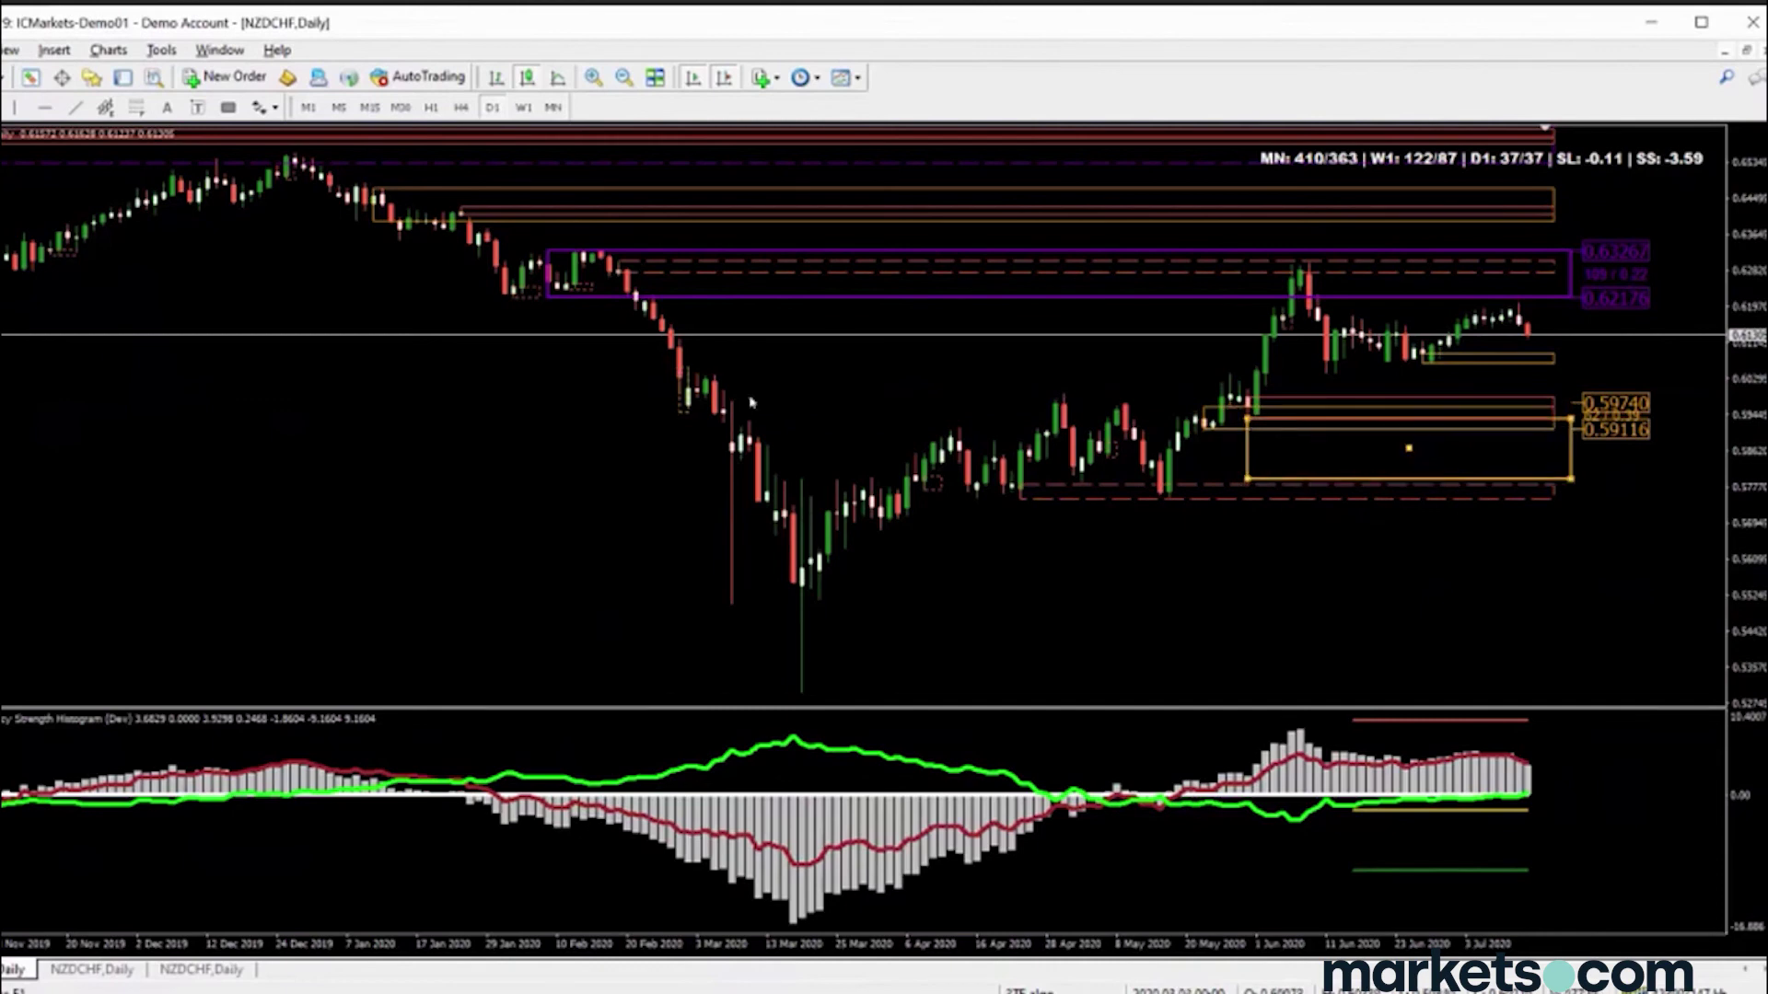
left_click_drag(1248, 479, 1195, 432)
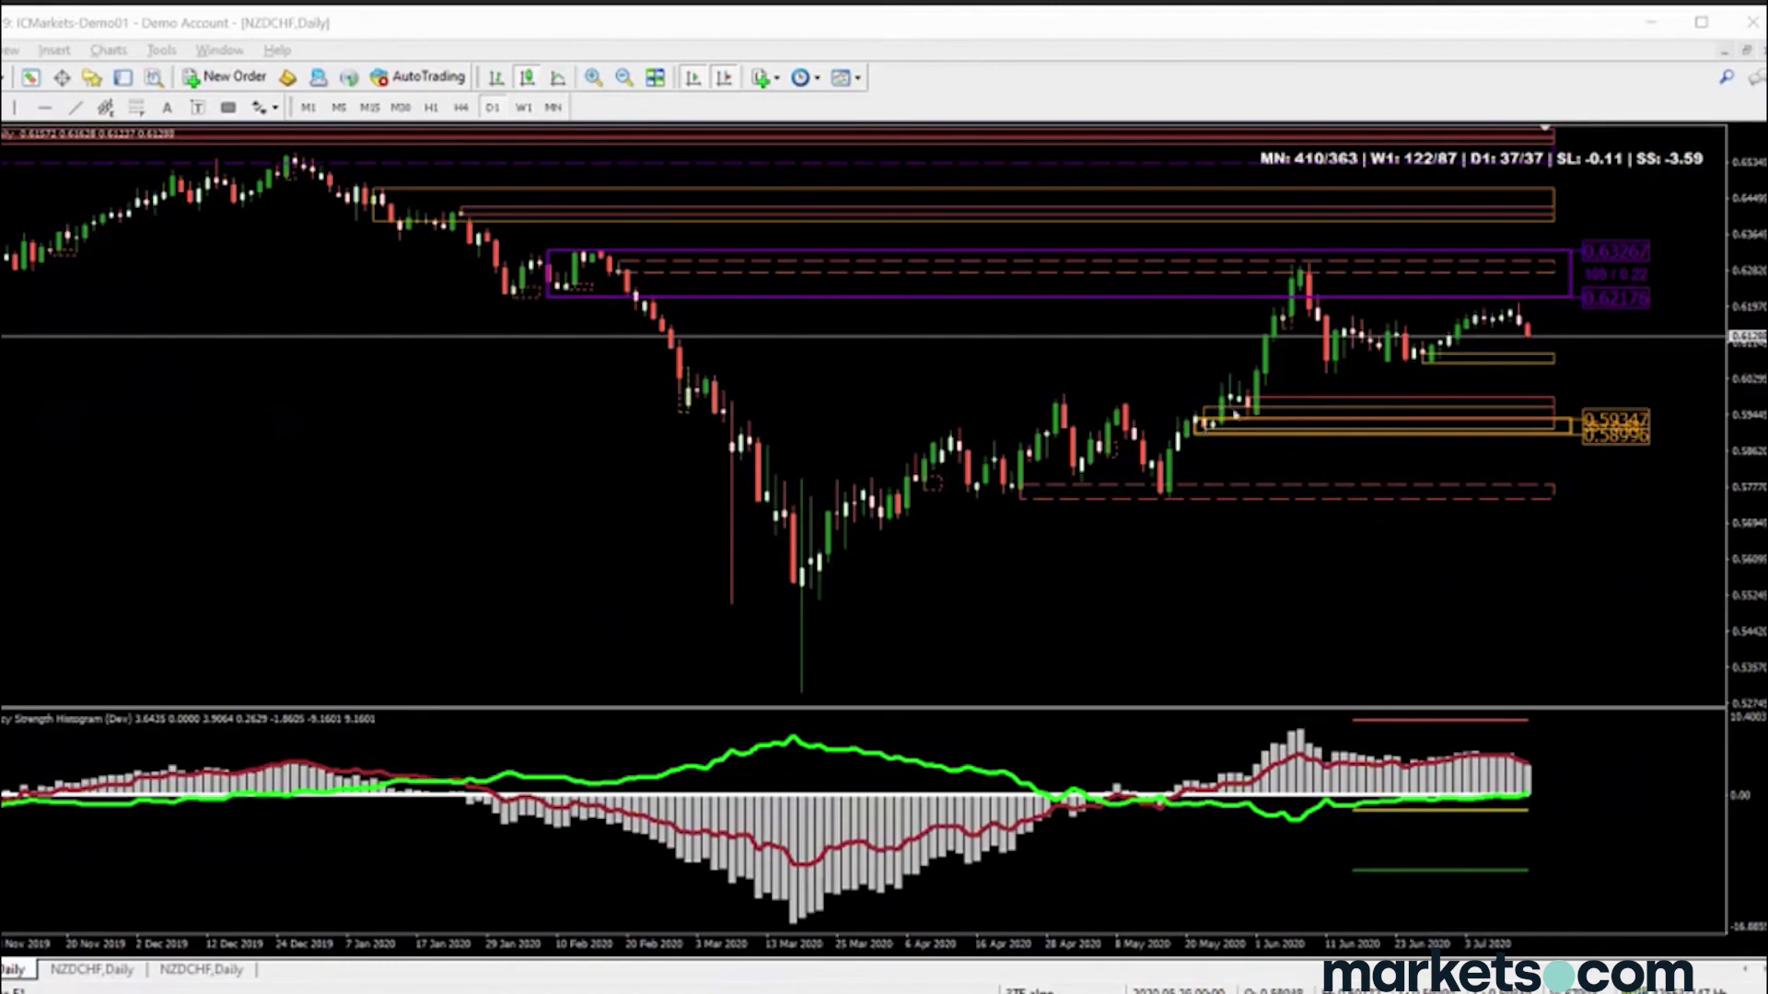
On the H1 chart, move the orange zone down to the 18 May 2020 base, spanning 0.58576 to 0.58814
left_click(433, 107)
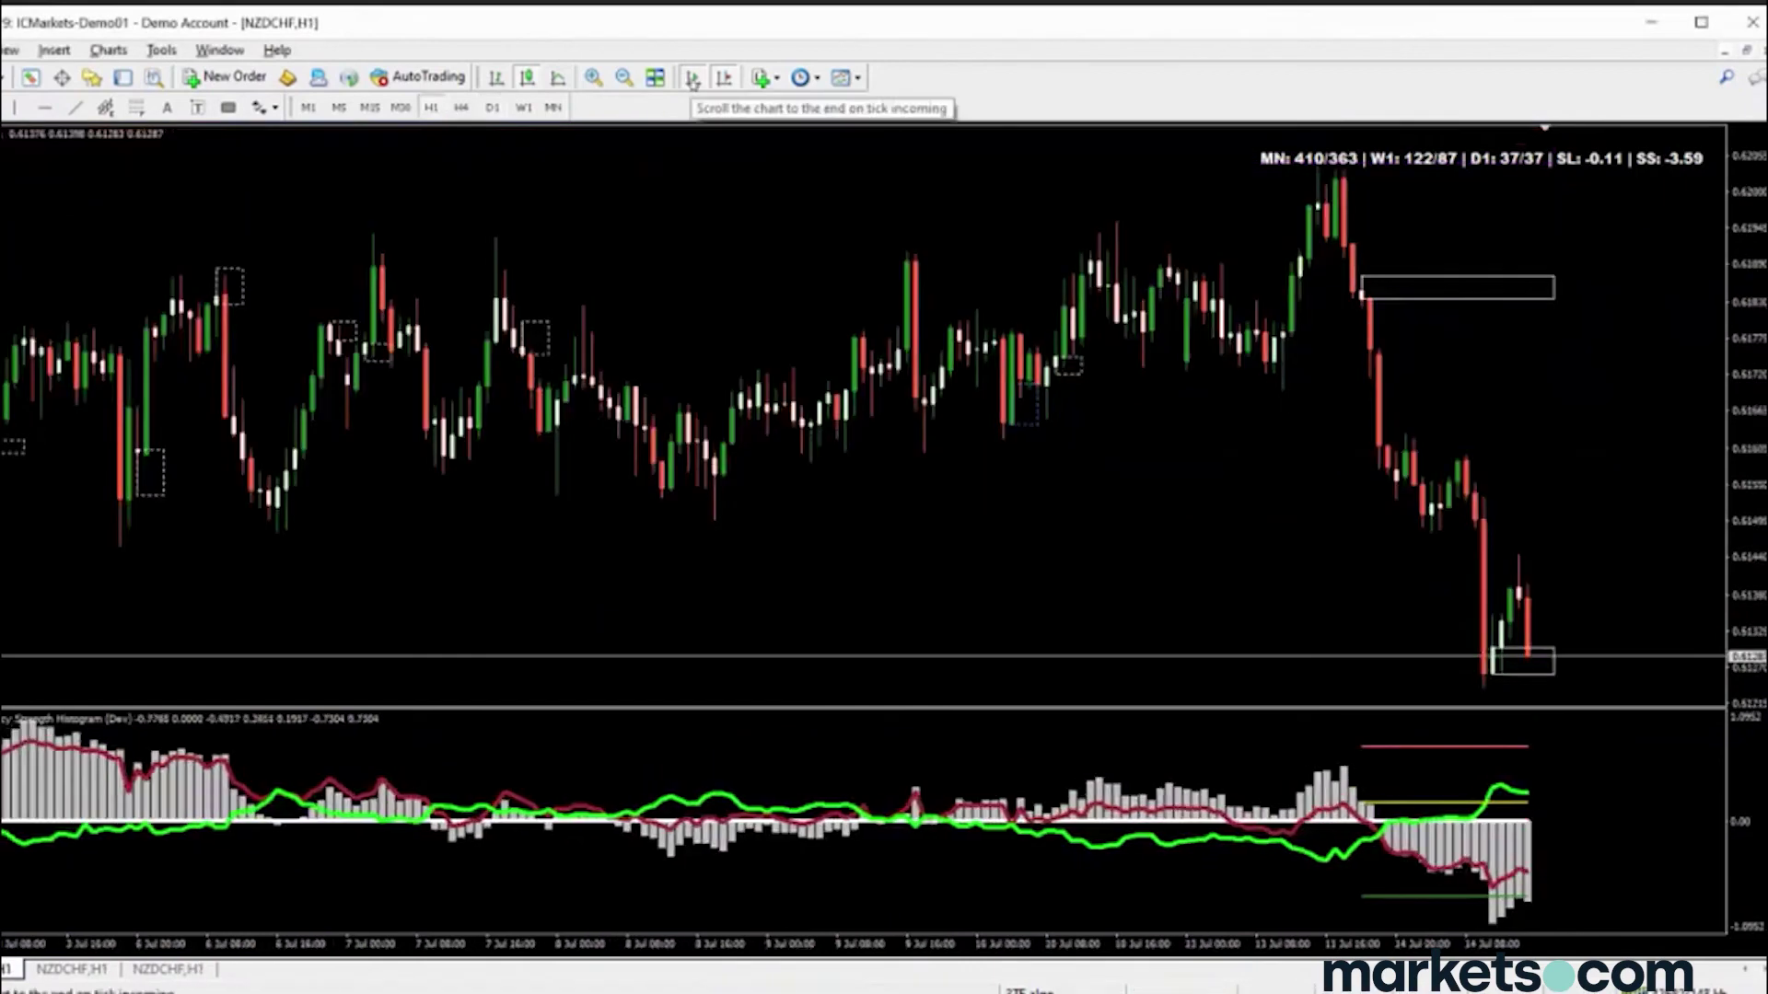
key("minus")
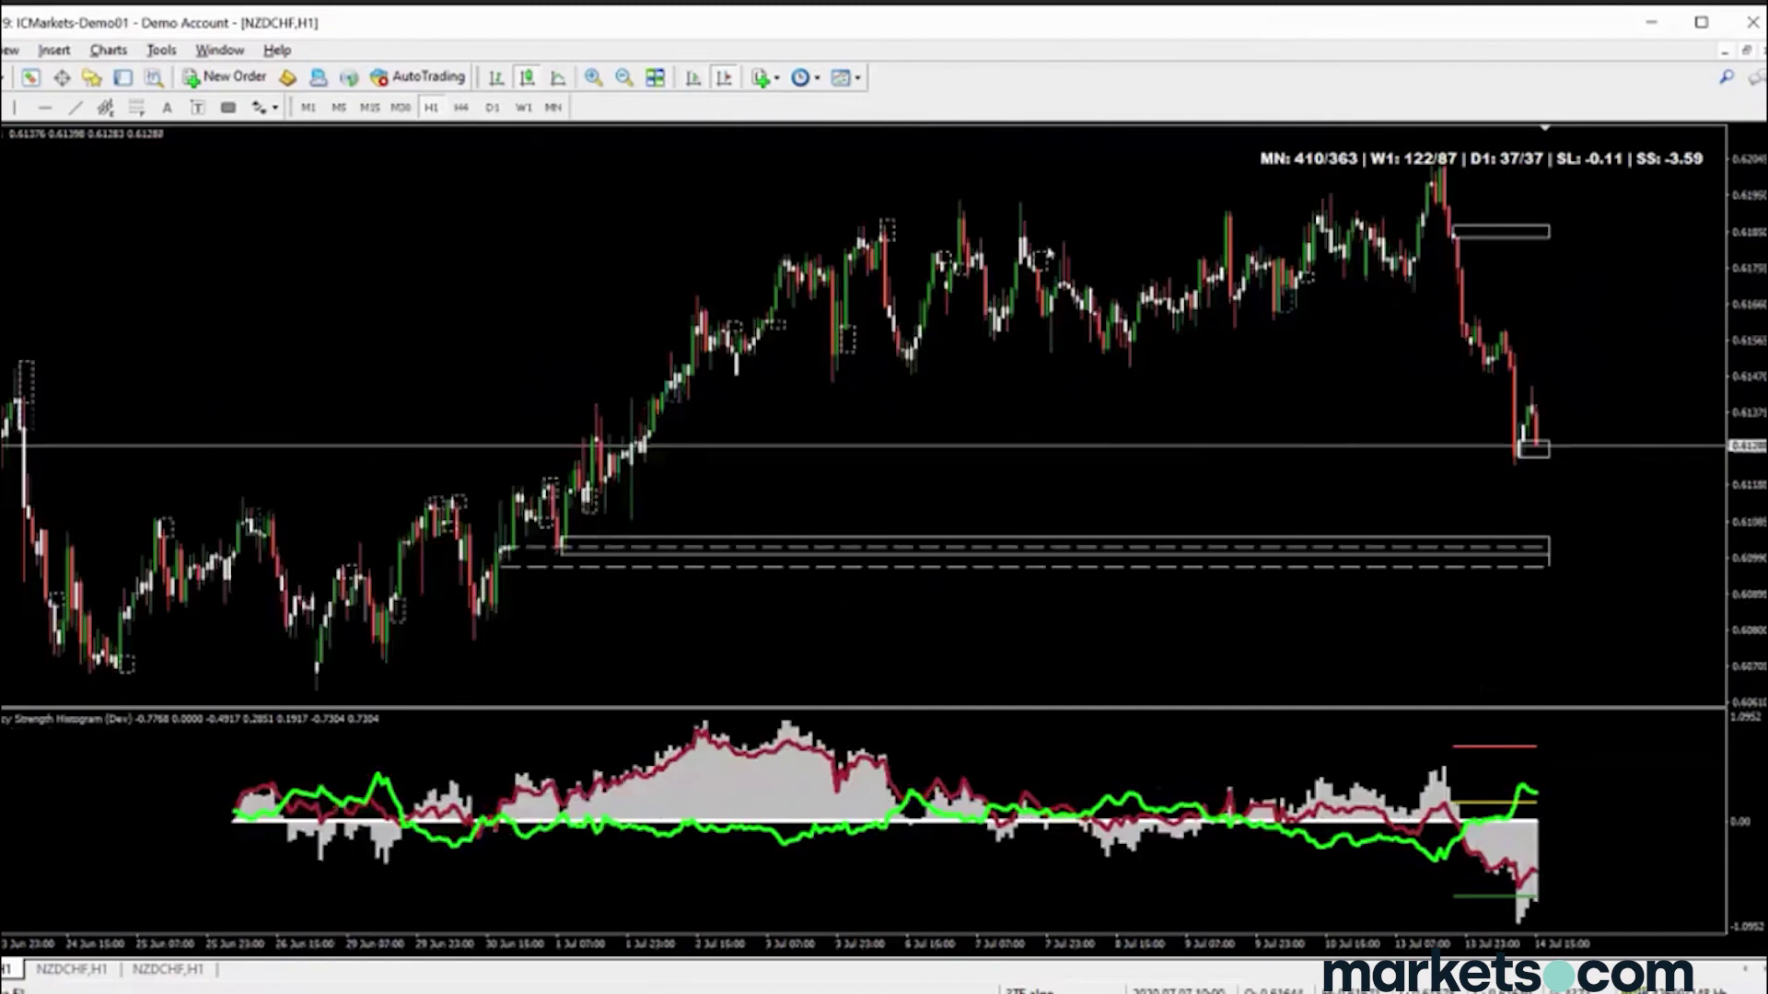
scroll(1058, 276, "up", 10)
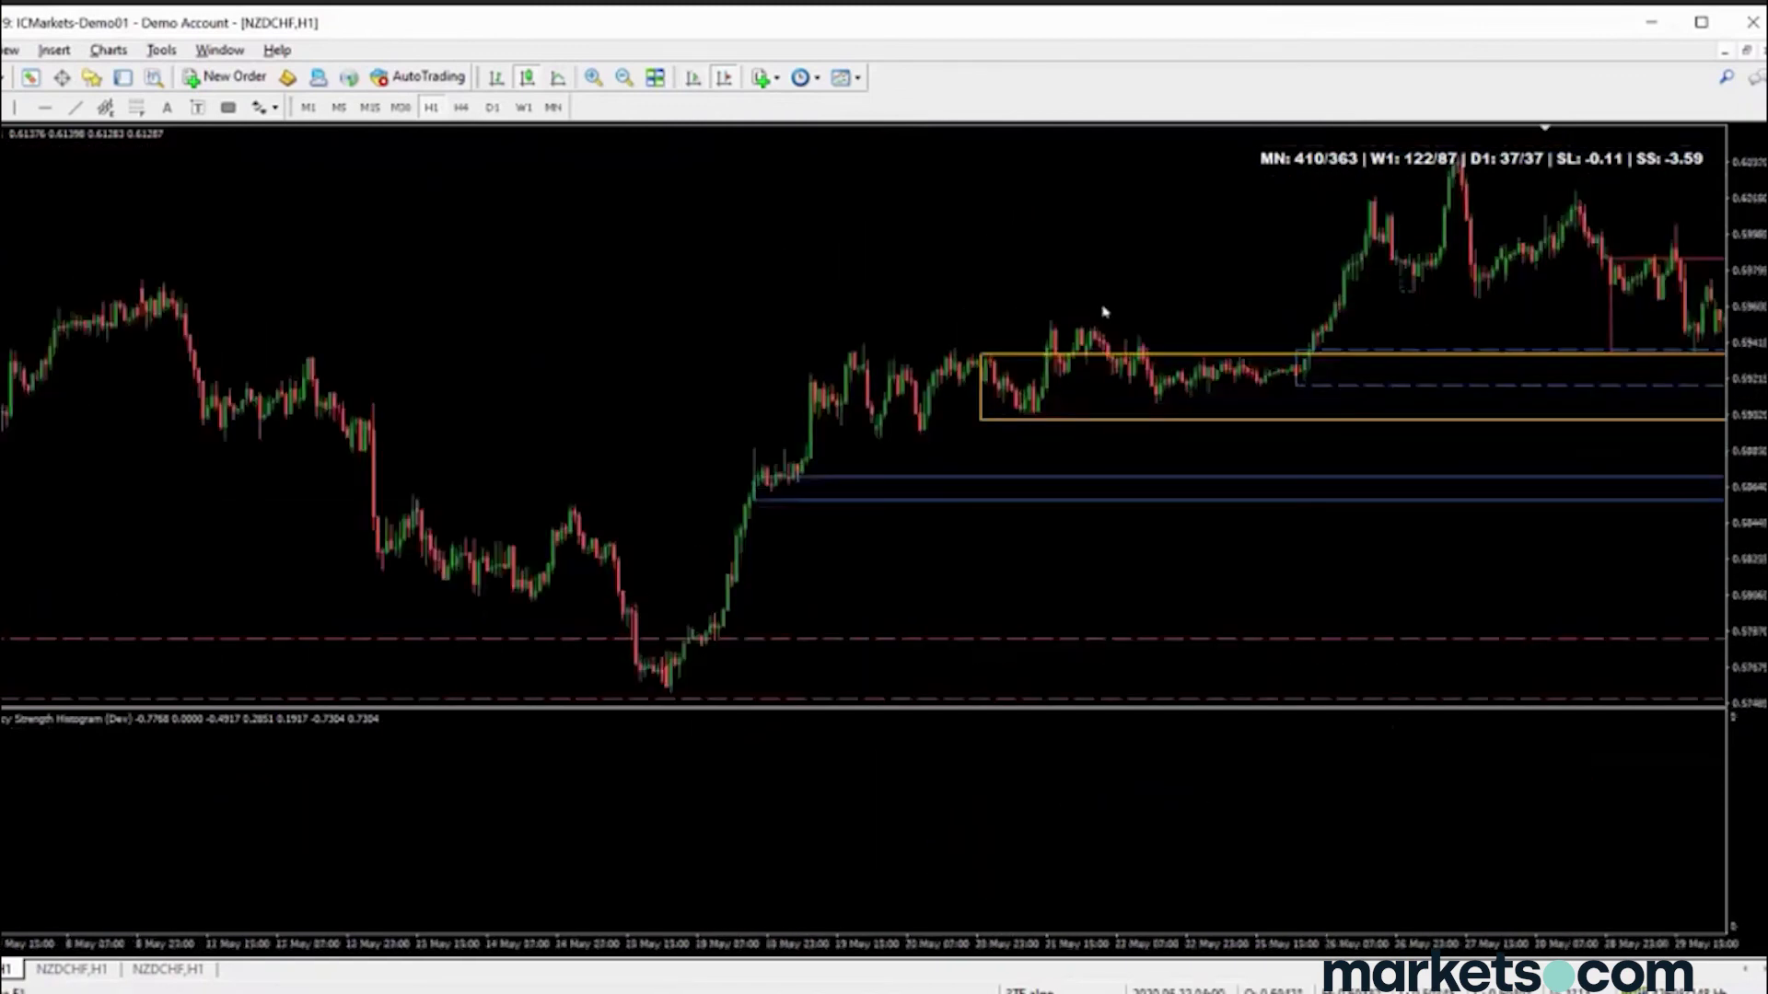
scroll(1105, 313, "down", 3)
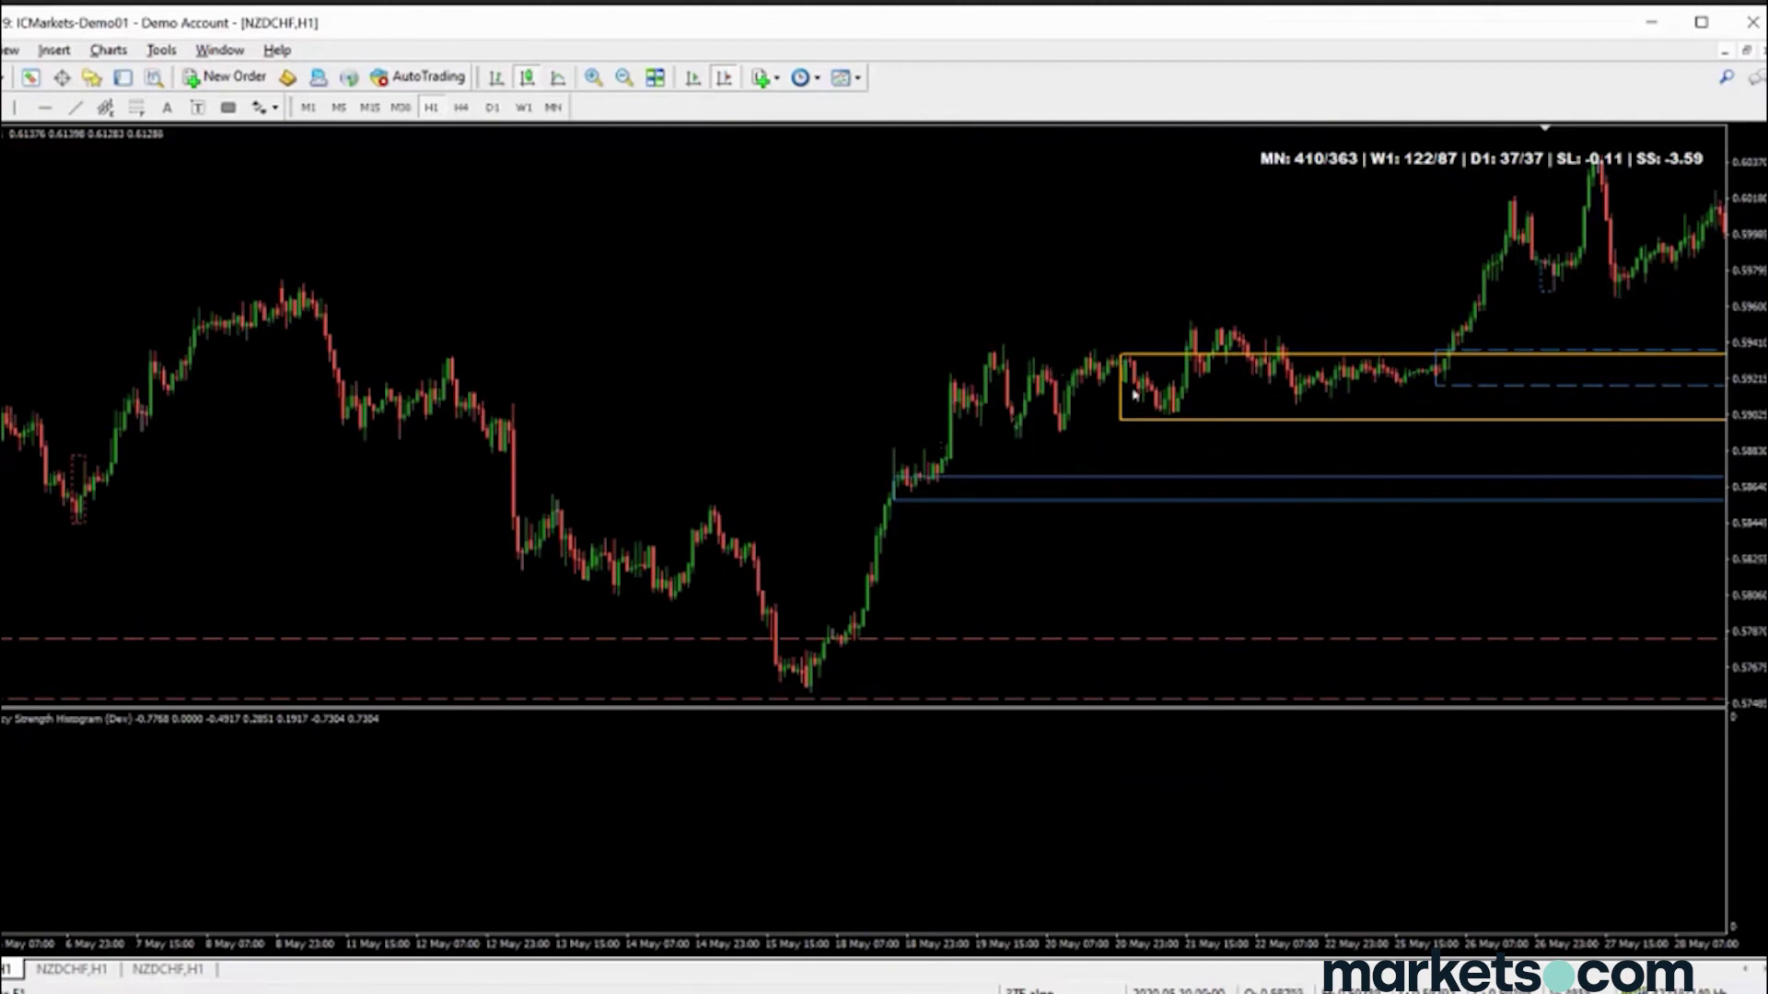
double_click(1125, 361)
left_click_drag(1125, 361, 870, 498)
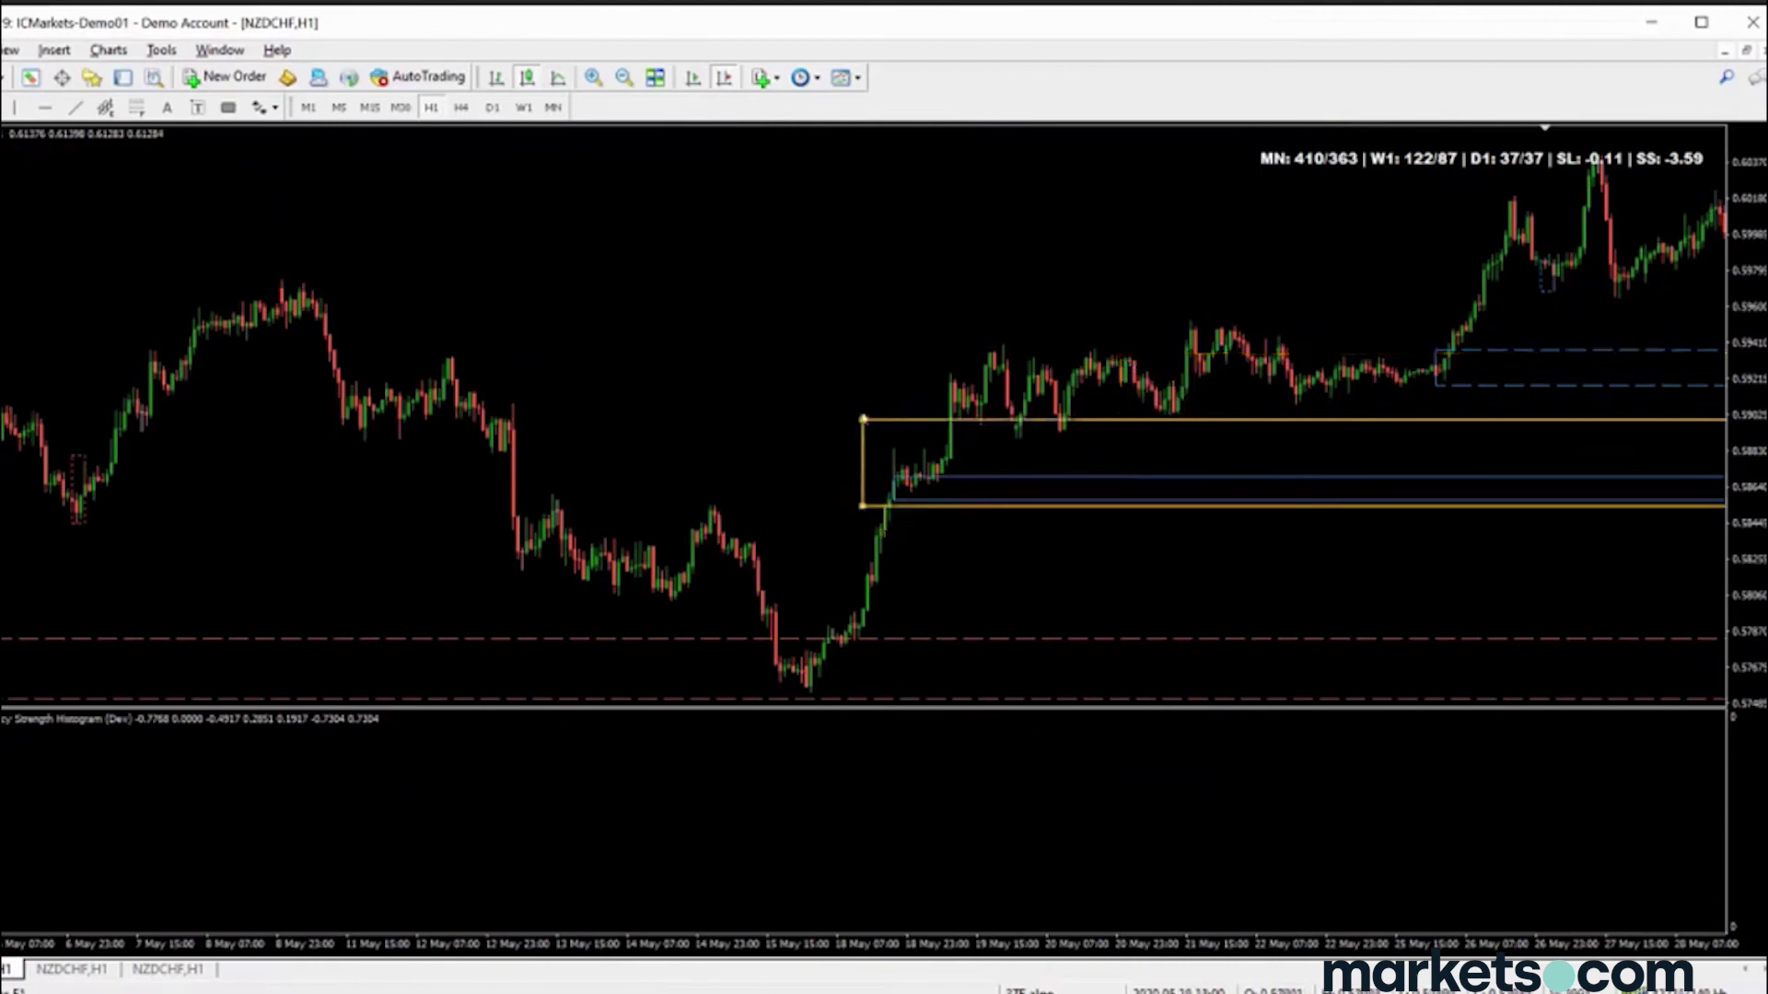
left_click_drag(862, 420, 876, 501)
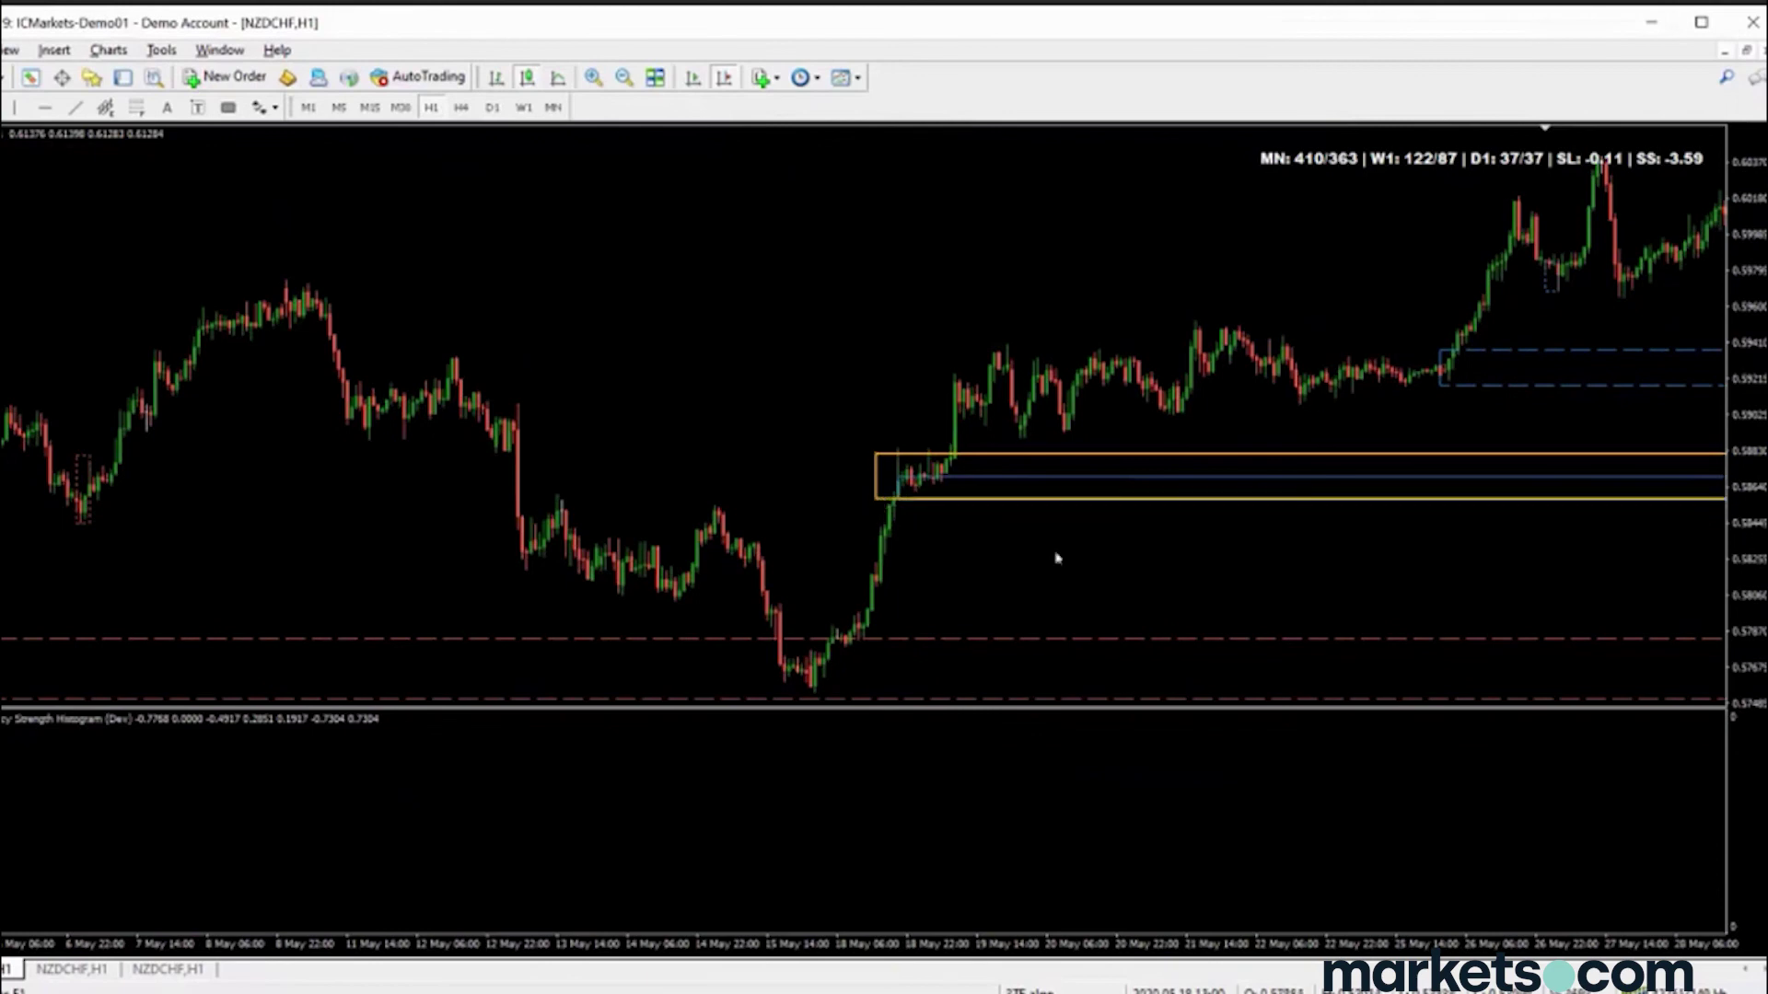
scroll(1057, 558, "up", 5)
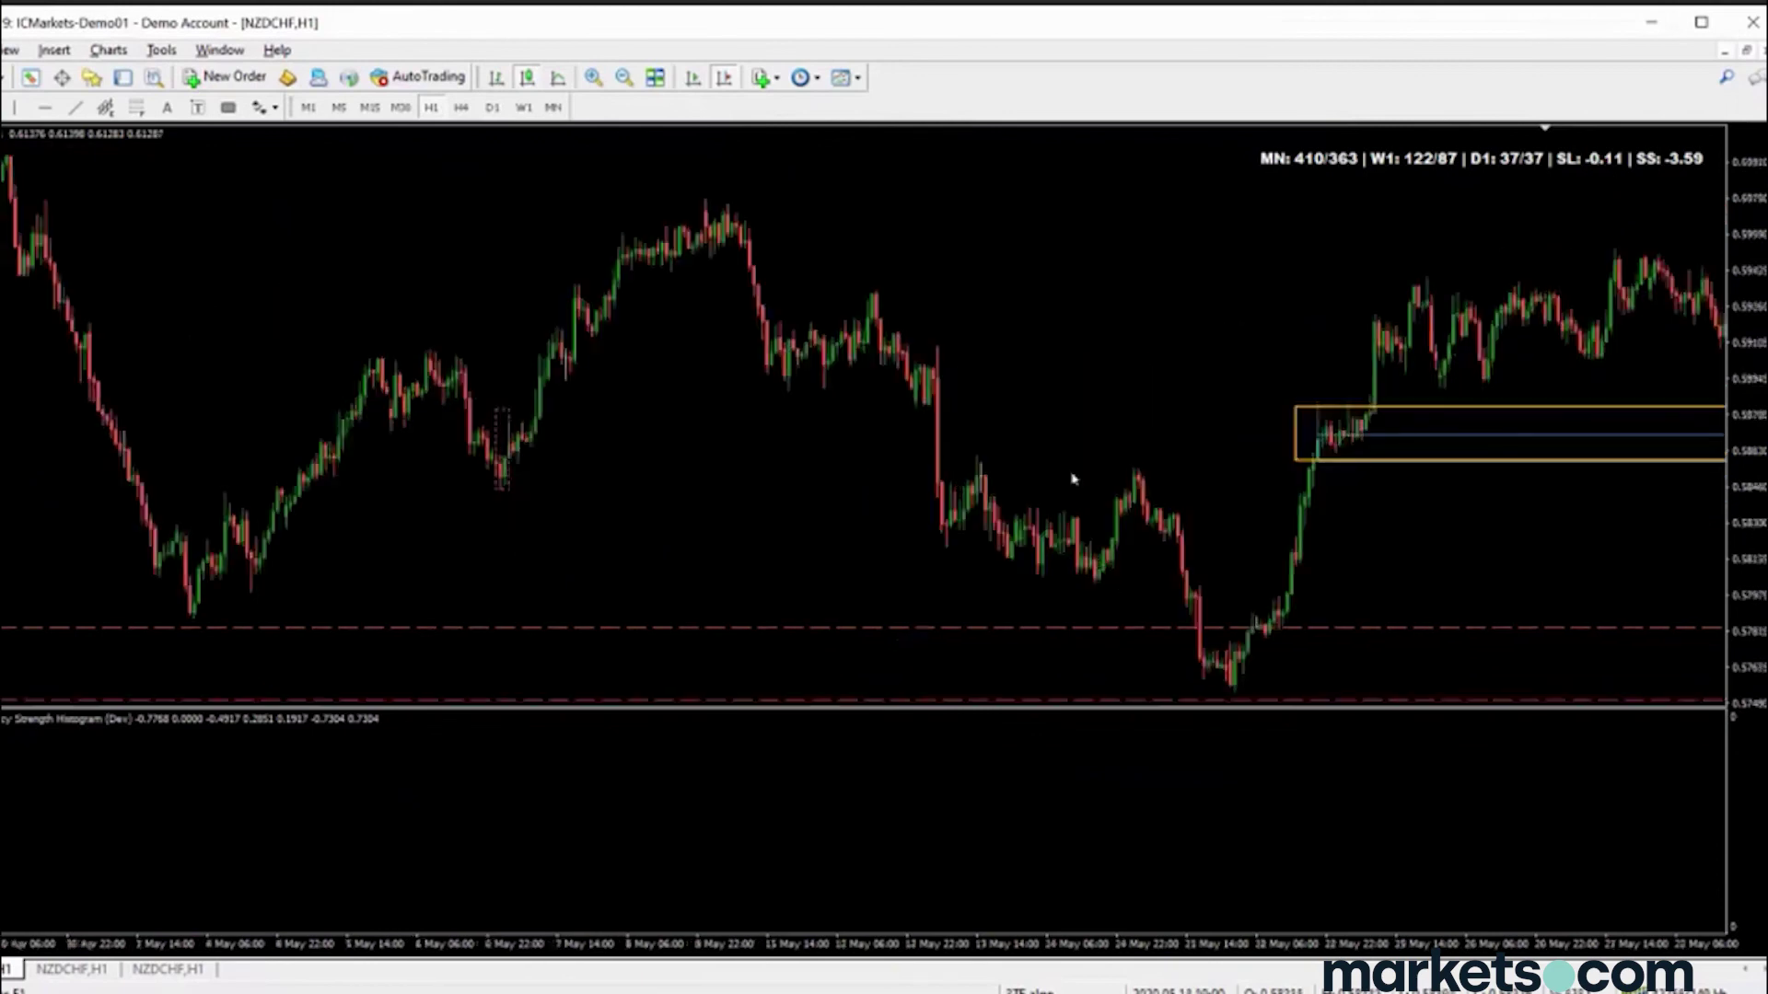
left_click(228, 107)
left_click_drag(932, 423, 1020, 466)
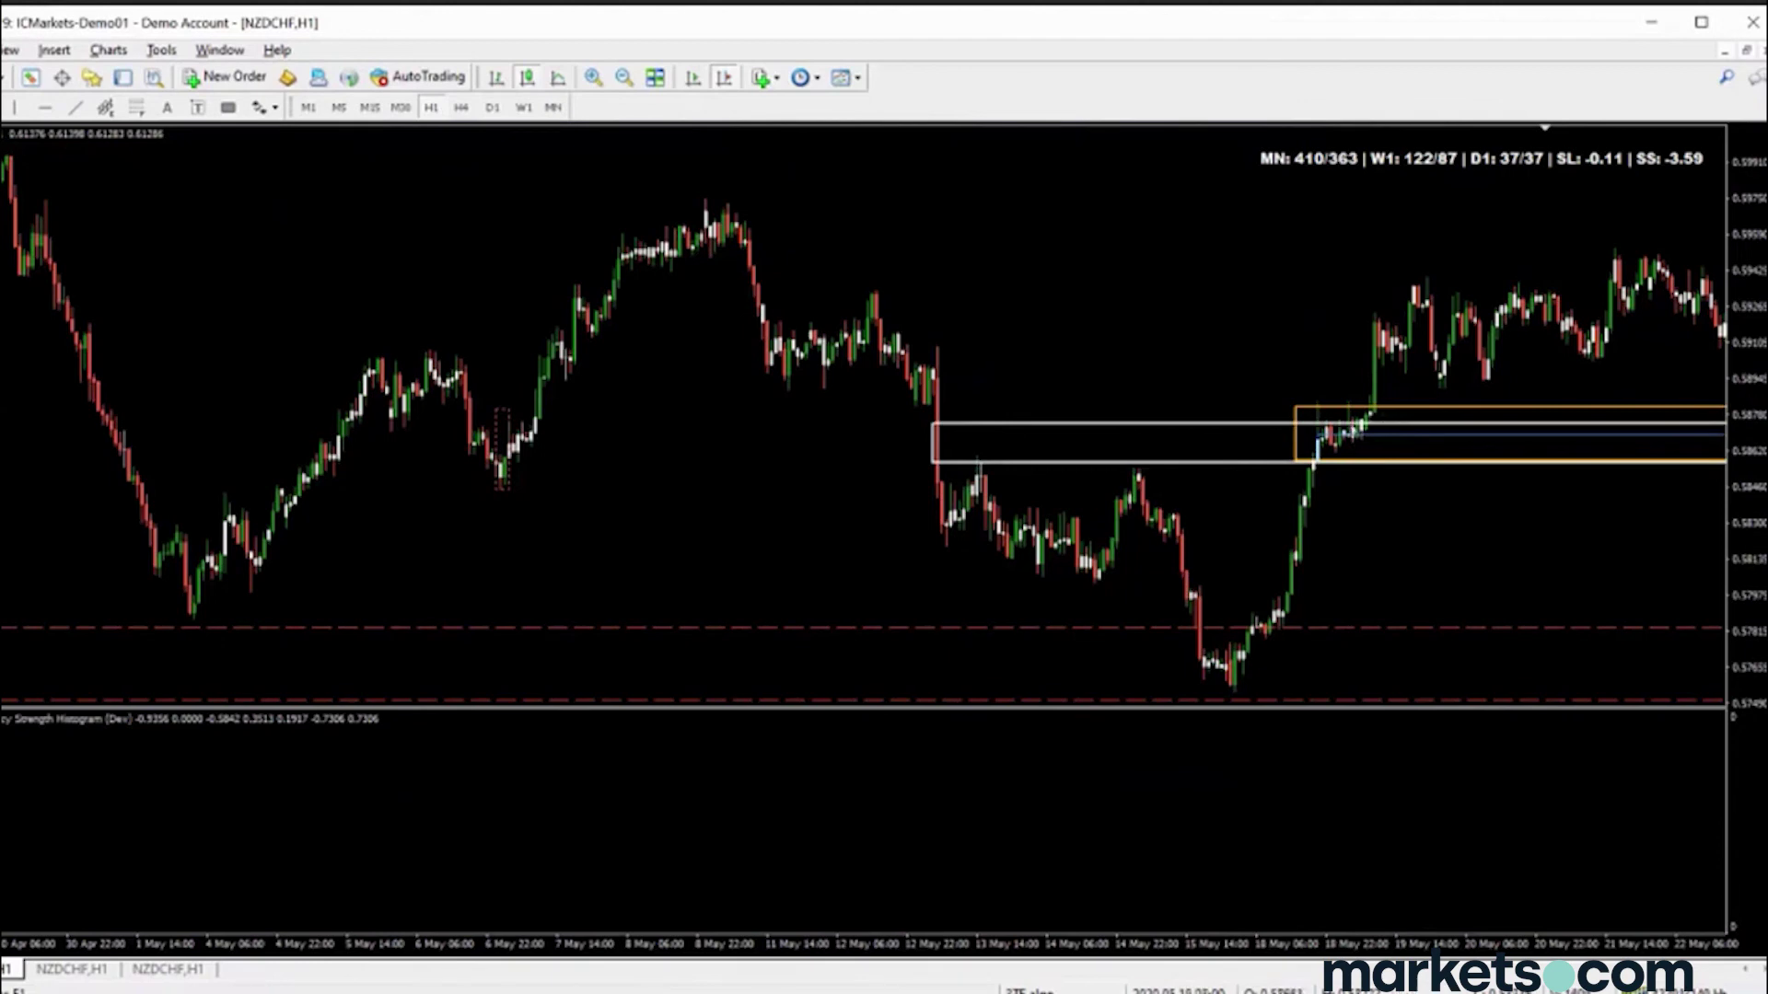
double_click(1216, 424)
key("Delete")
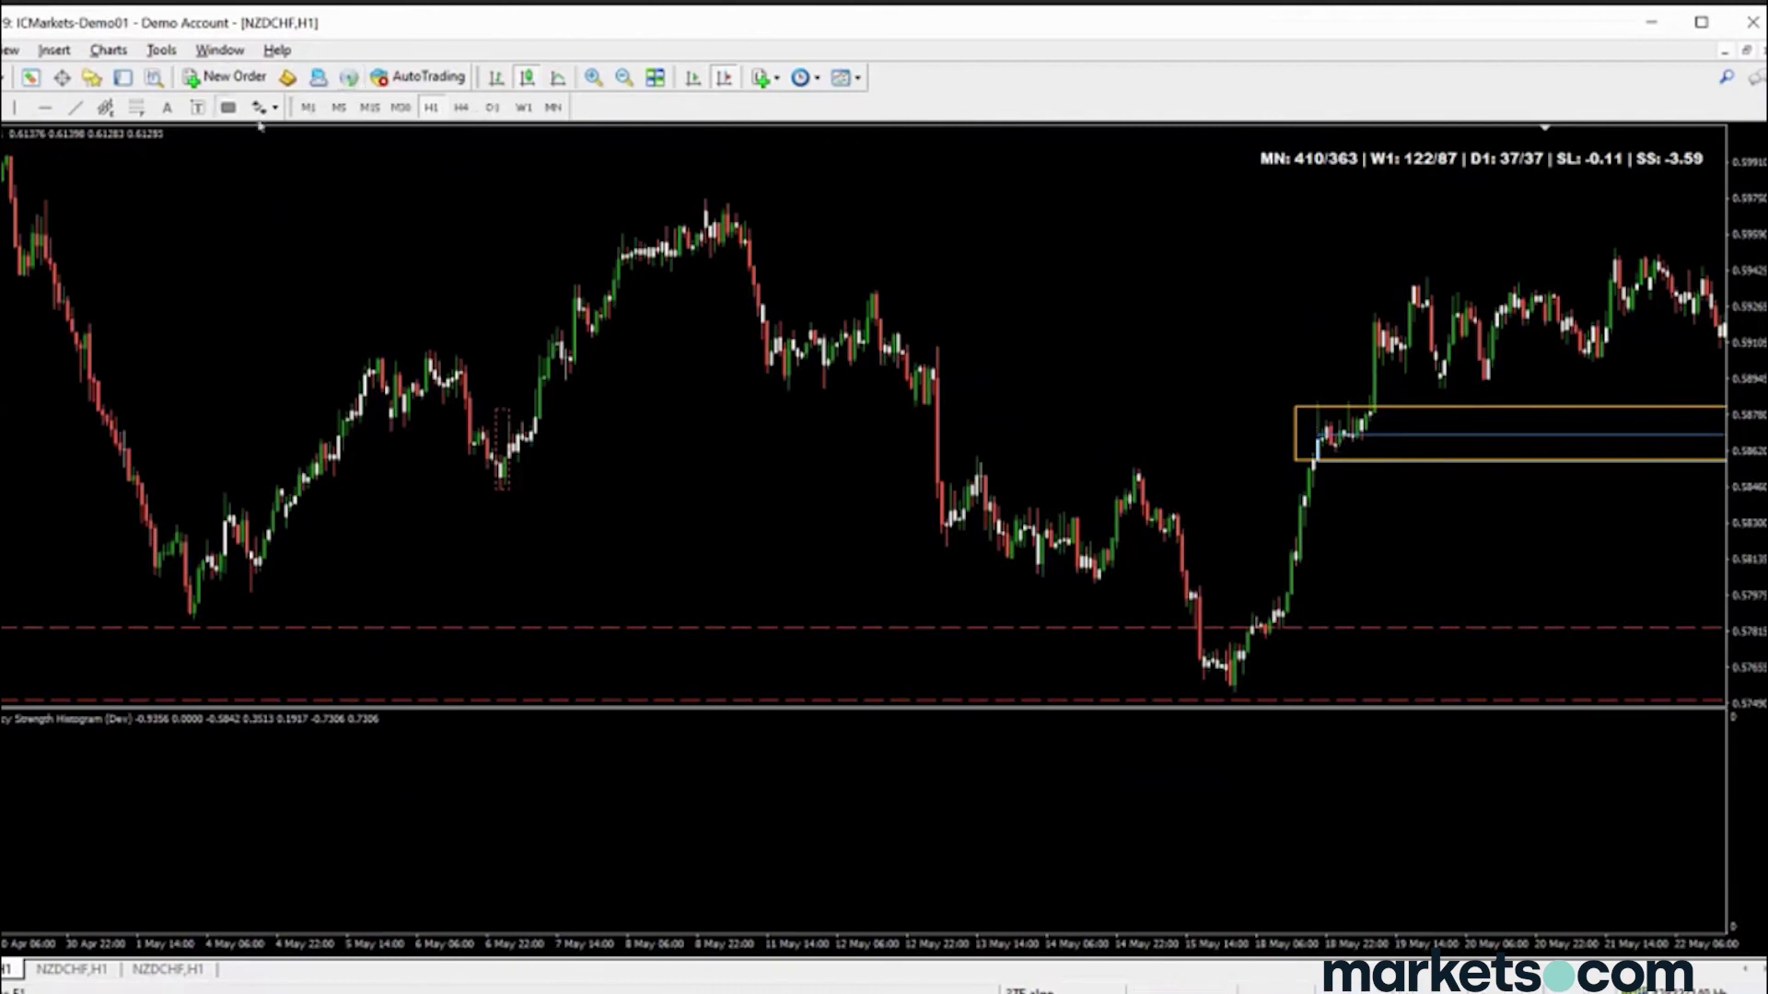
Draw two H1 zones below the orange zone along the 18 May rally, spanning about 0.5827 to 0.5842 and 0.5779 to 0.5792
left_click_drag(1304, 497, 1329, 533)
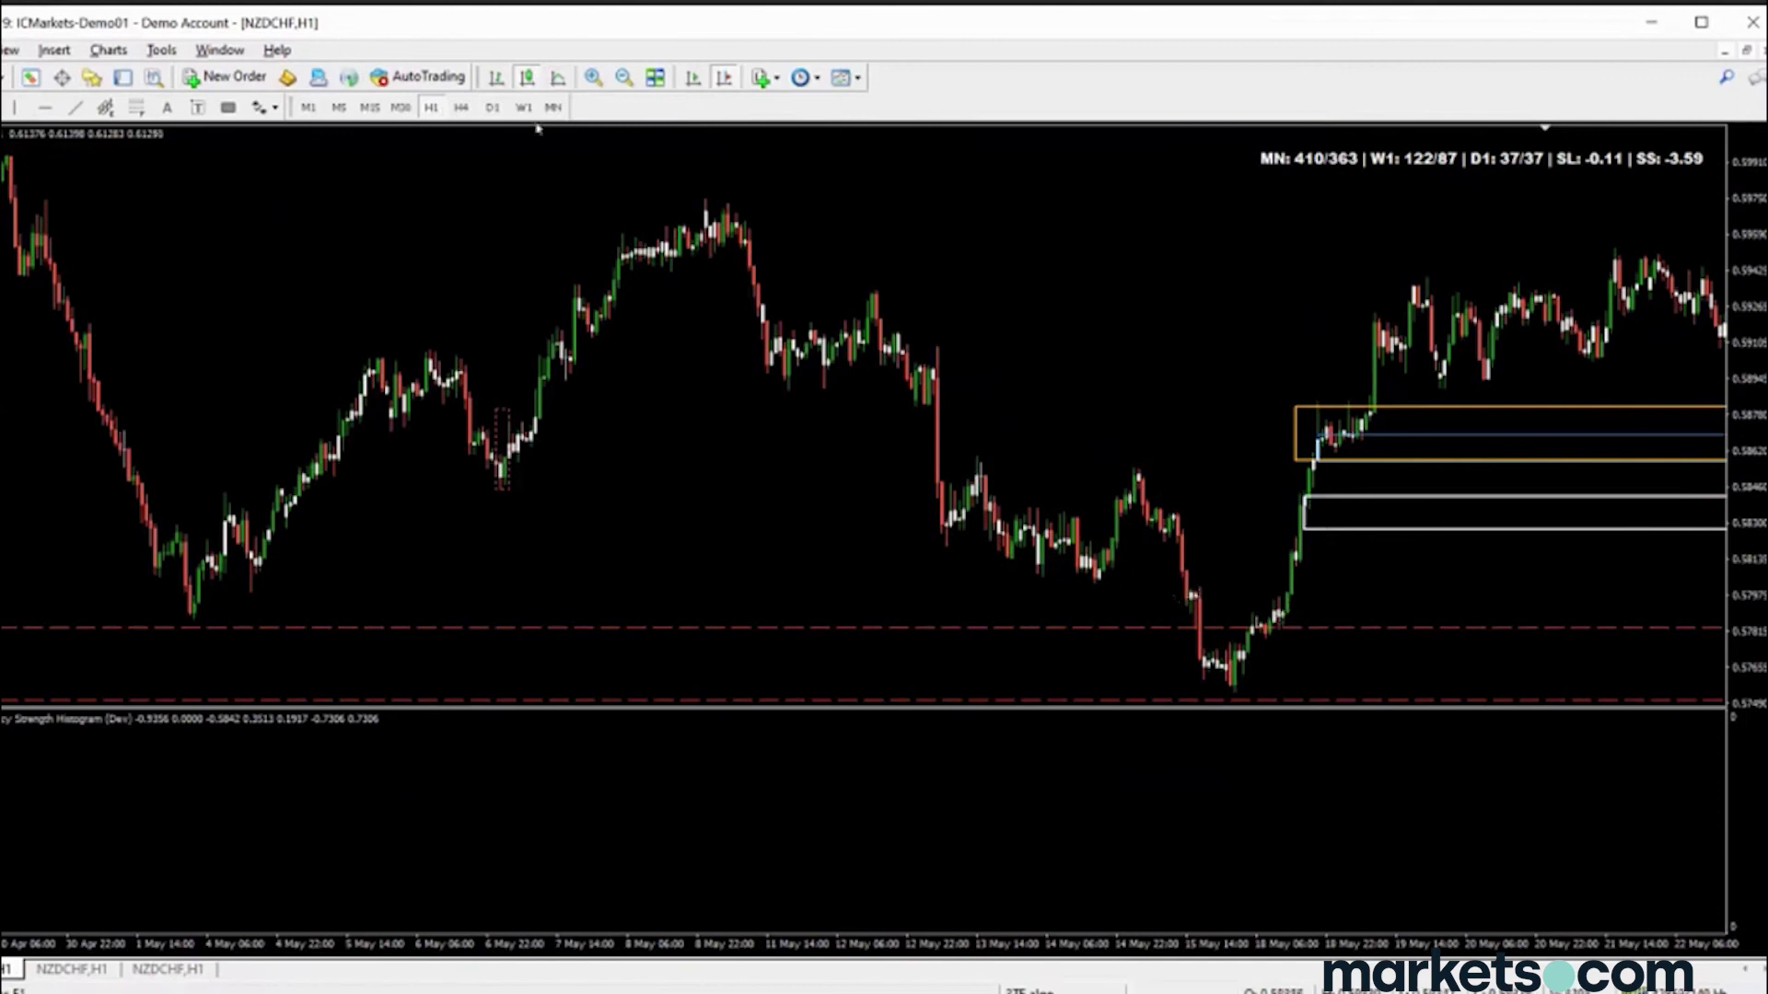
left_click(228, 107)
mouse_move(1289, 598)
left_mouse_down()
mouse_move(1261, 650)
mouse_move(1260, 609)
left_mouse_up()
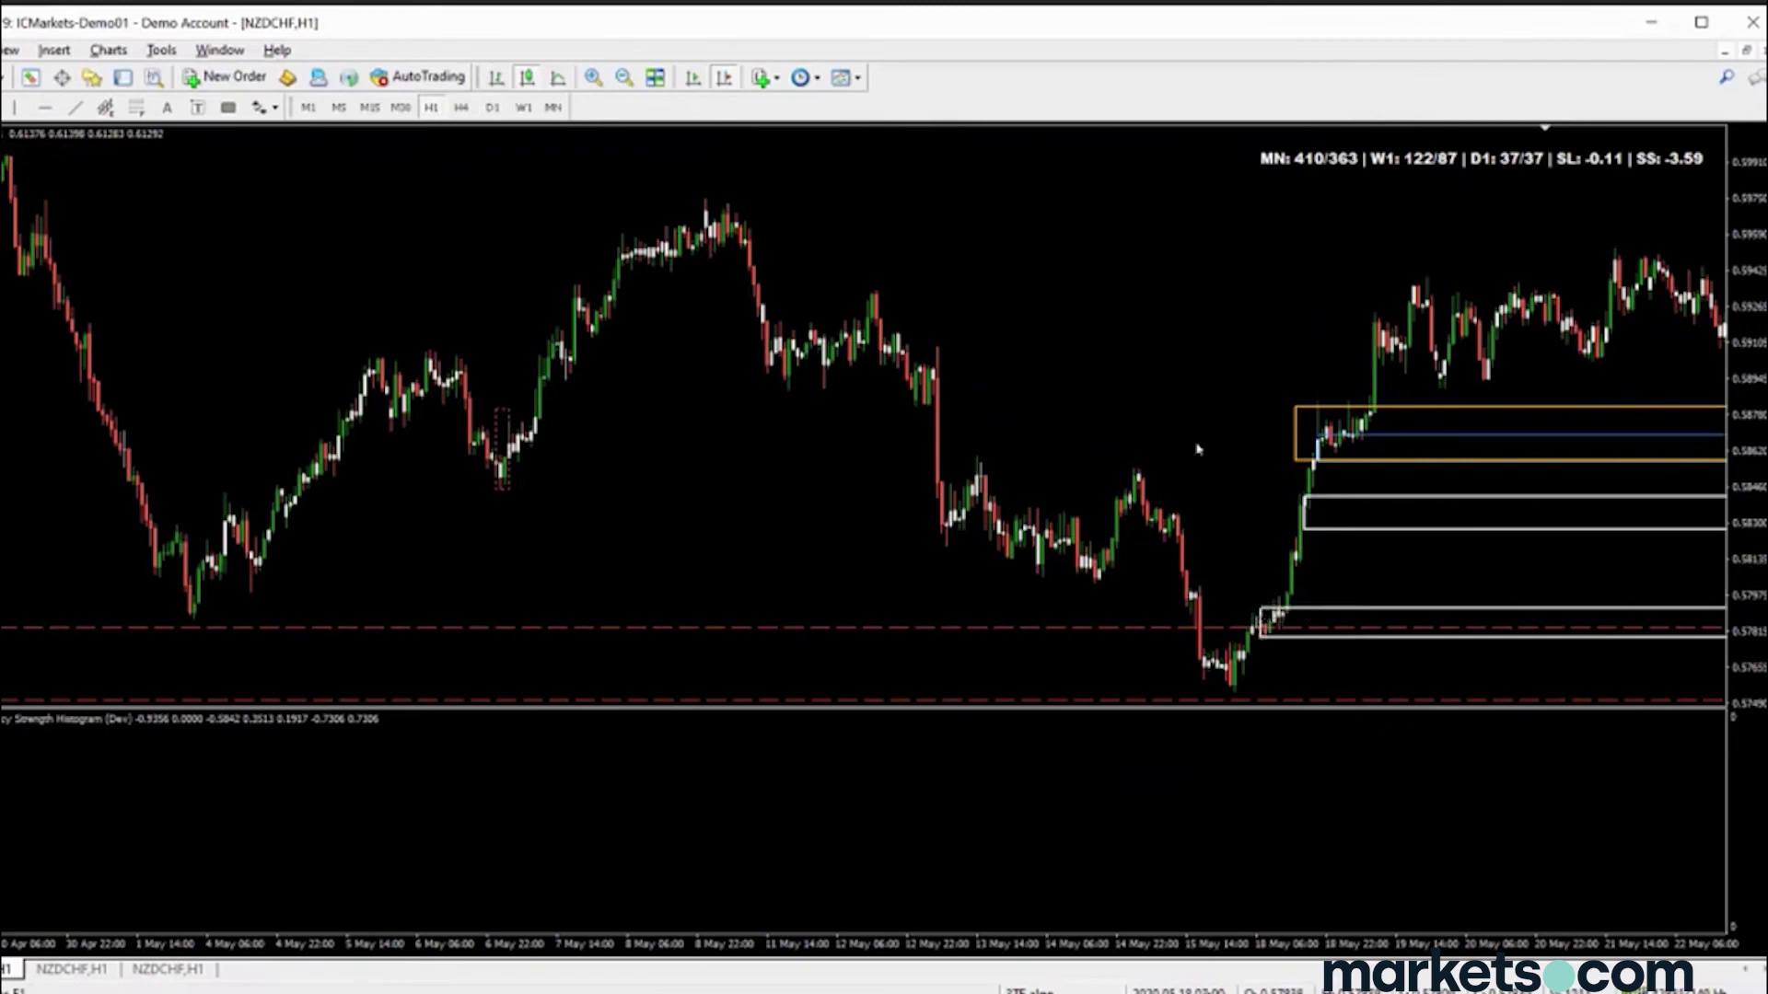
On the H4 chart, place a horizontal line along the late June base's lower edge and draw an early June zone spanning 0.60116 to 0.60576
scroll(1196, 449, "down", 5)
scroll(1103, 408, "down", 15)
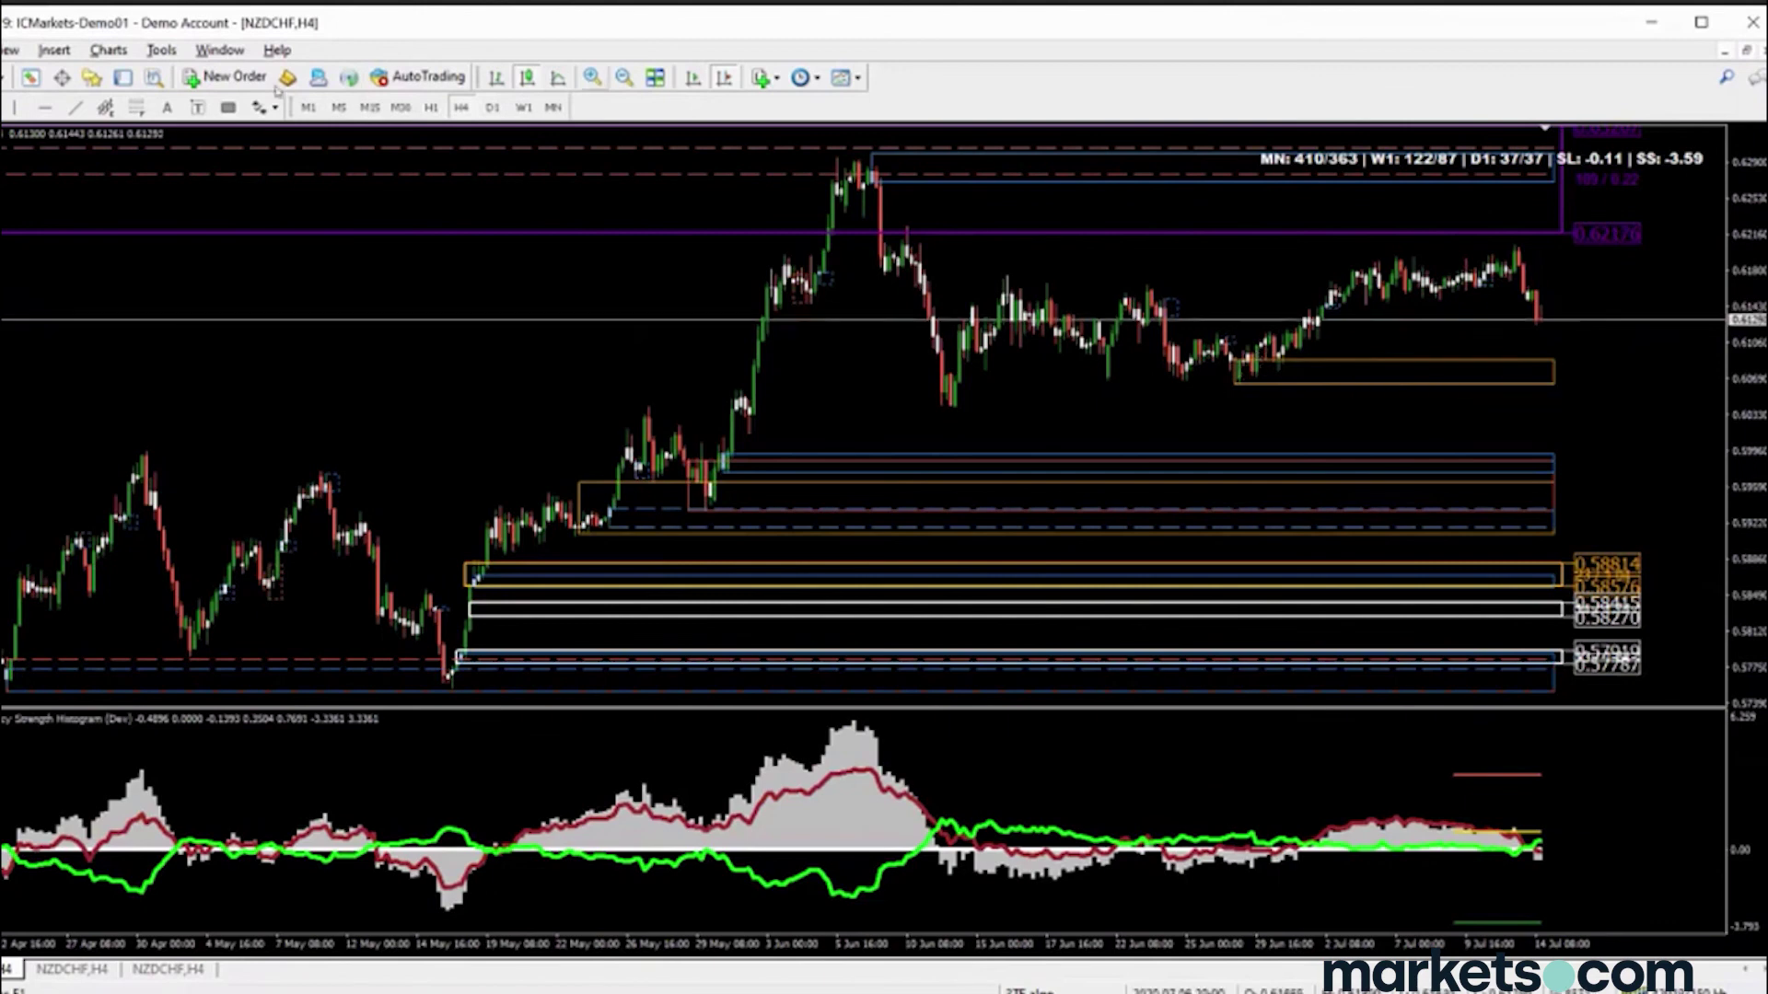
left_click(44, 107)
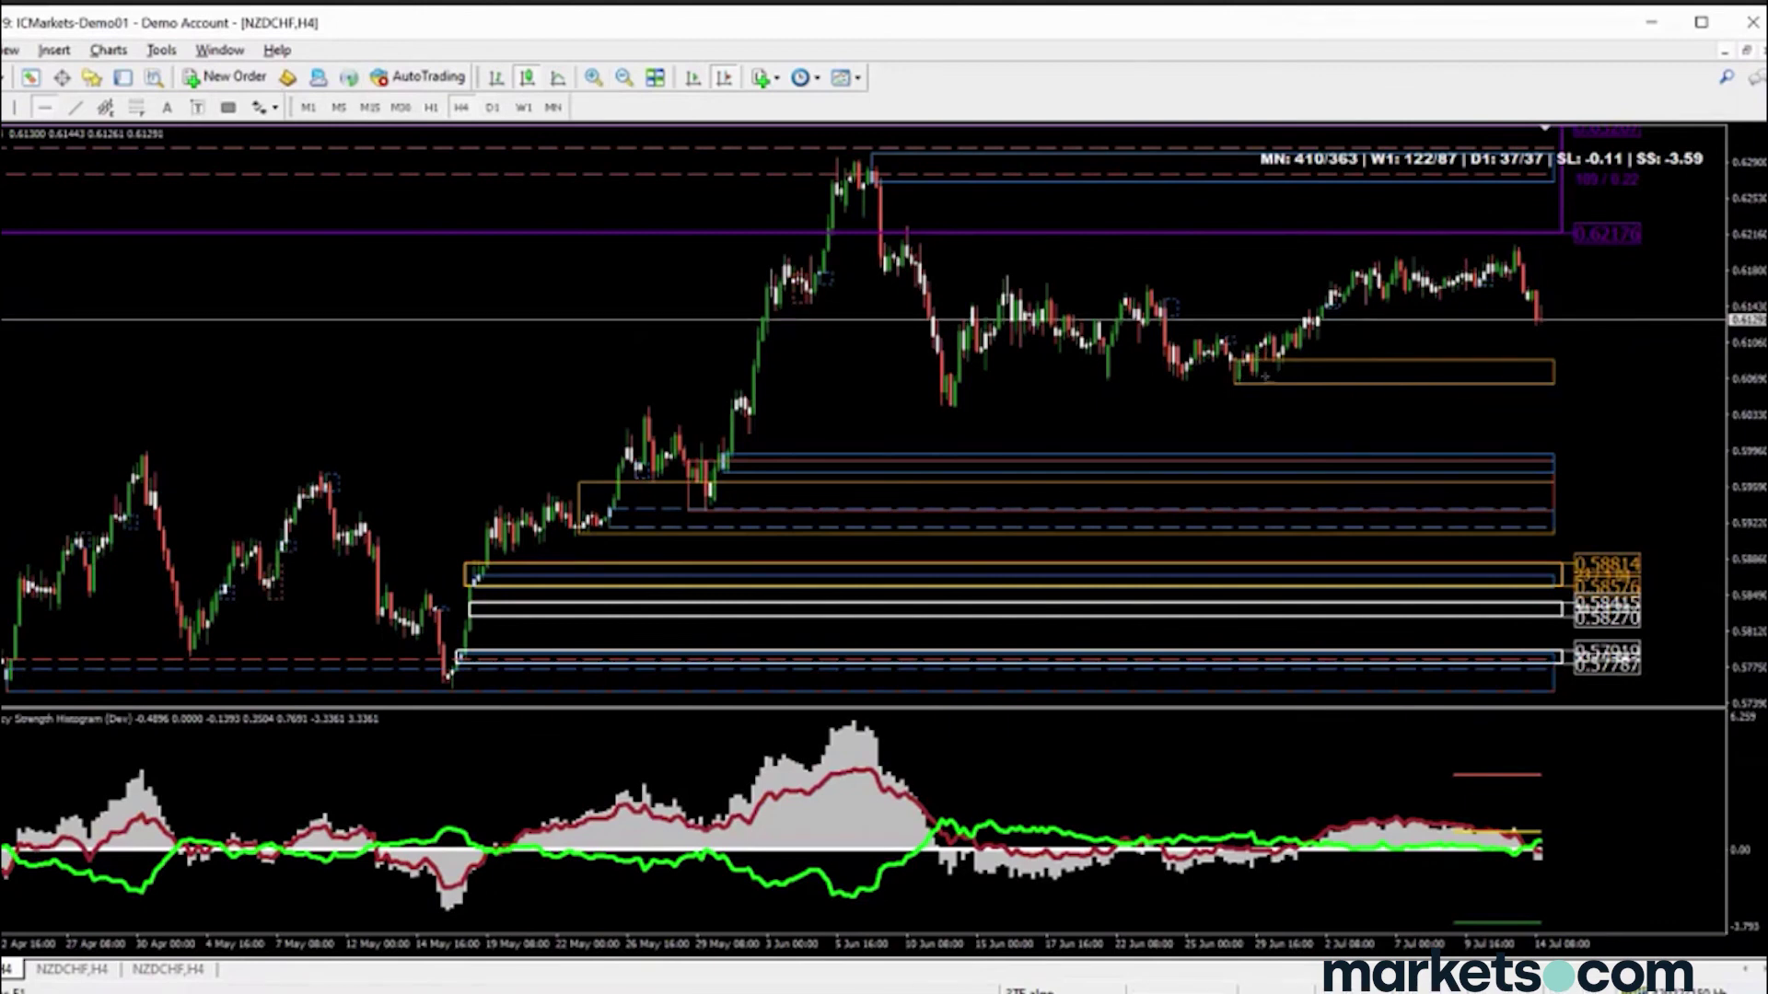
left_click(1269, 385)
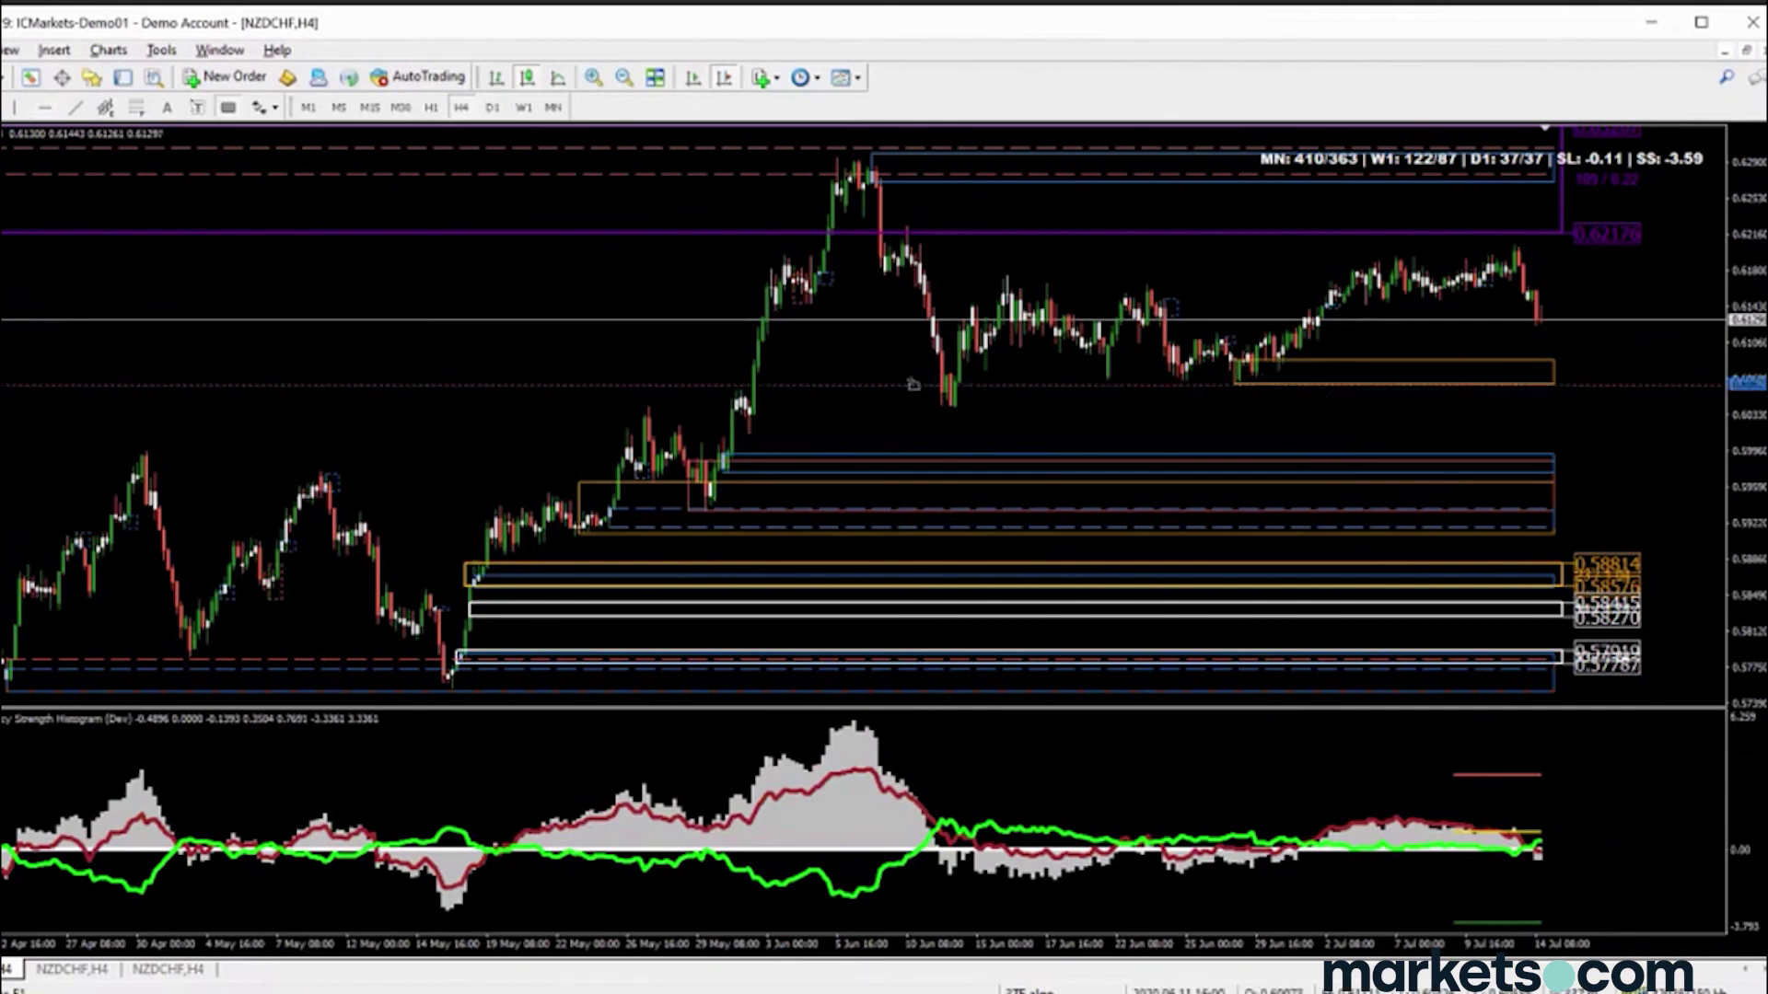
left_click_drag(737, 396, 833, 437)
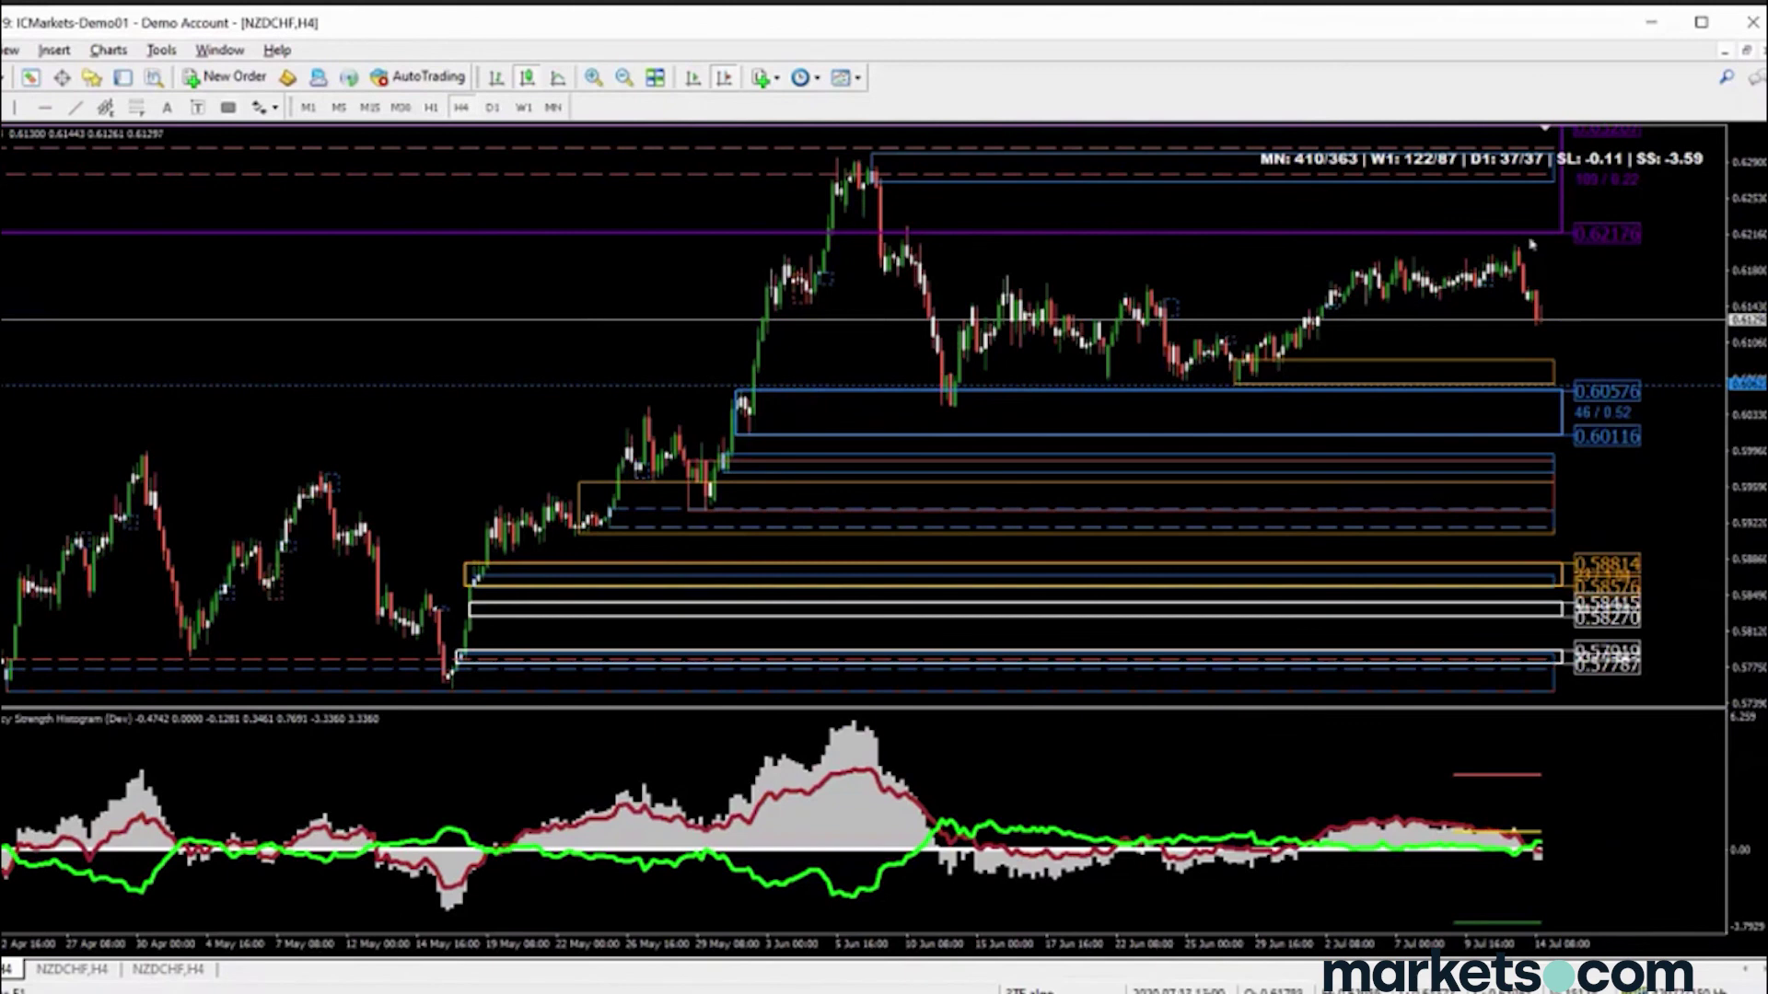
Draw an H4 zone around the early June 2020 high, above the monthly zone's lower edge
left_click(202, 113)
left_click_drag(819, 141, 968, 181)
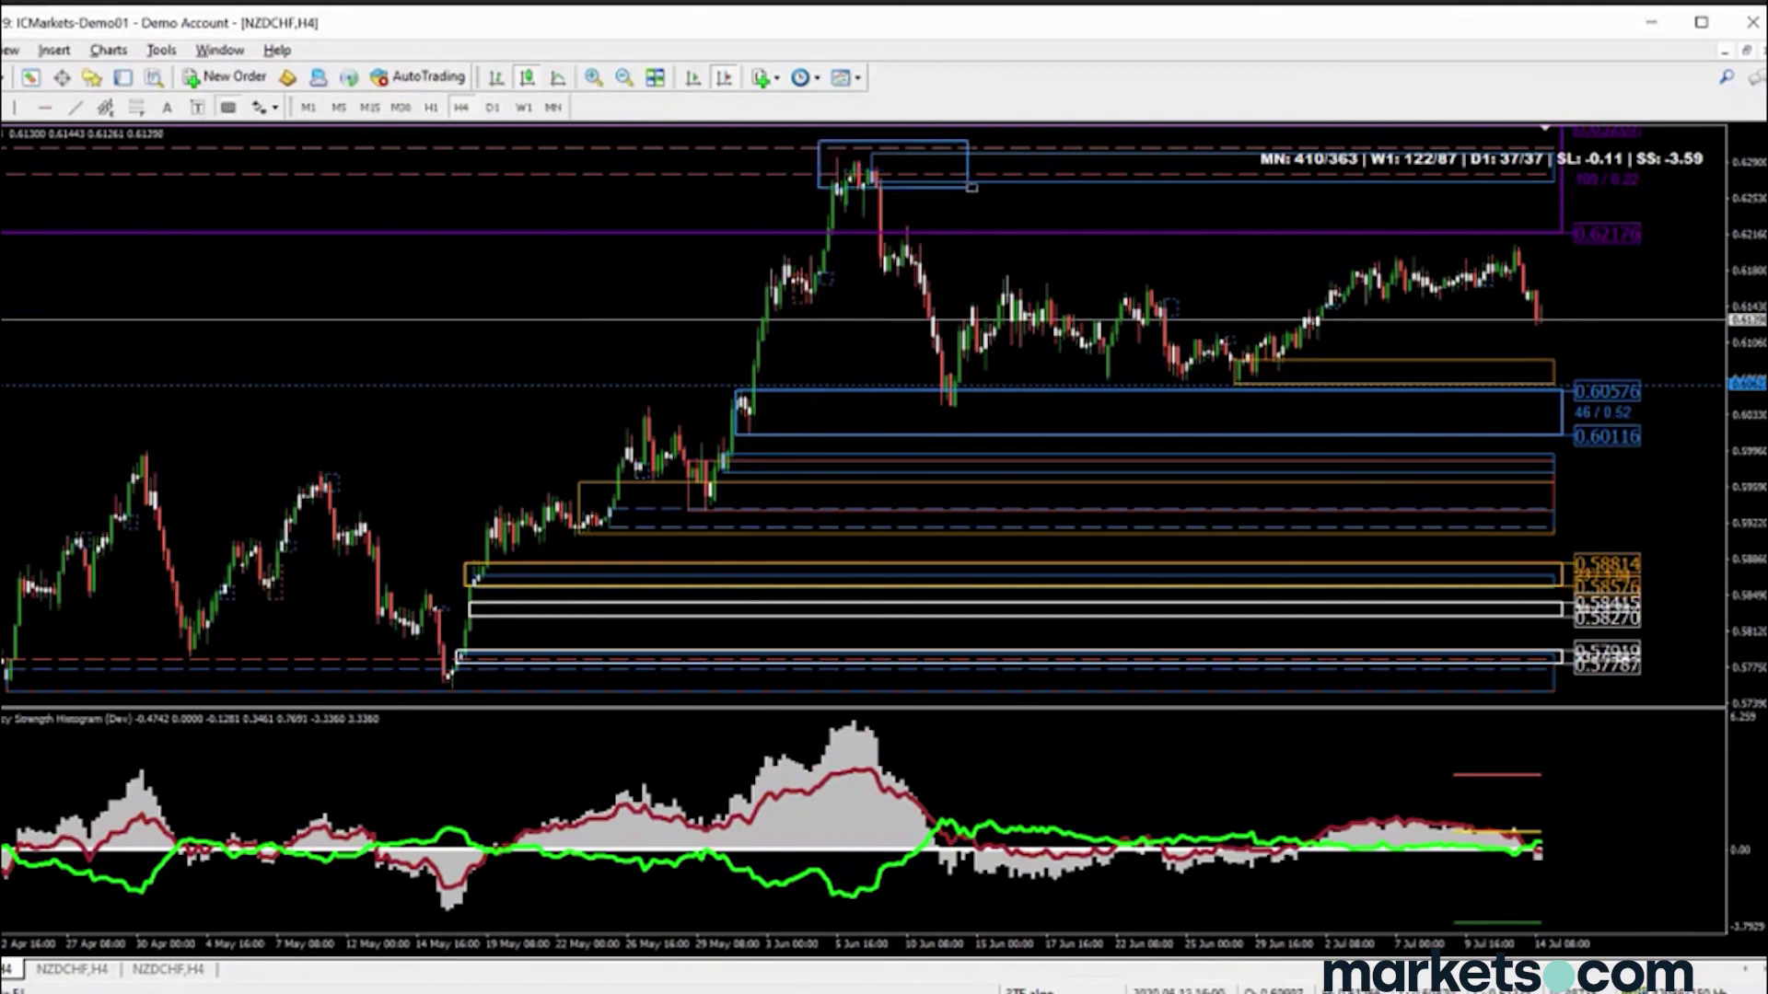